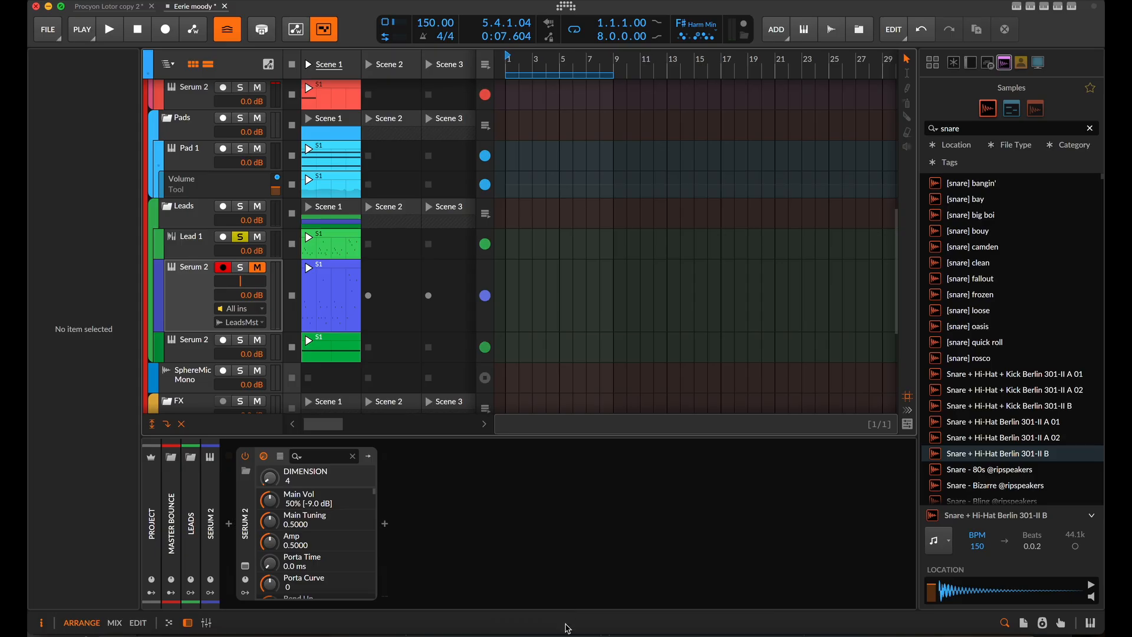
Step: Switch to the browser to examine the "How it works" diagram in the Karplus–Strong string synthesis article, and return to Bitwig Studio
{"action": "left_click", "coordinate": [581, 632]}
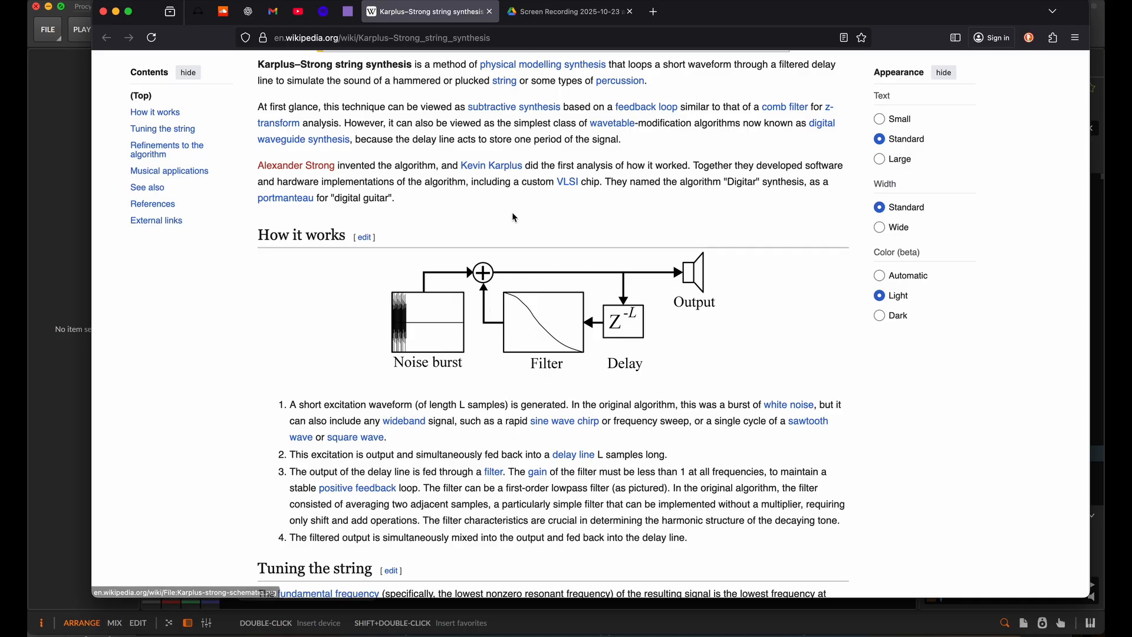
{"action": "left_click", "coordinate": [74, 83]}
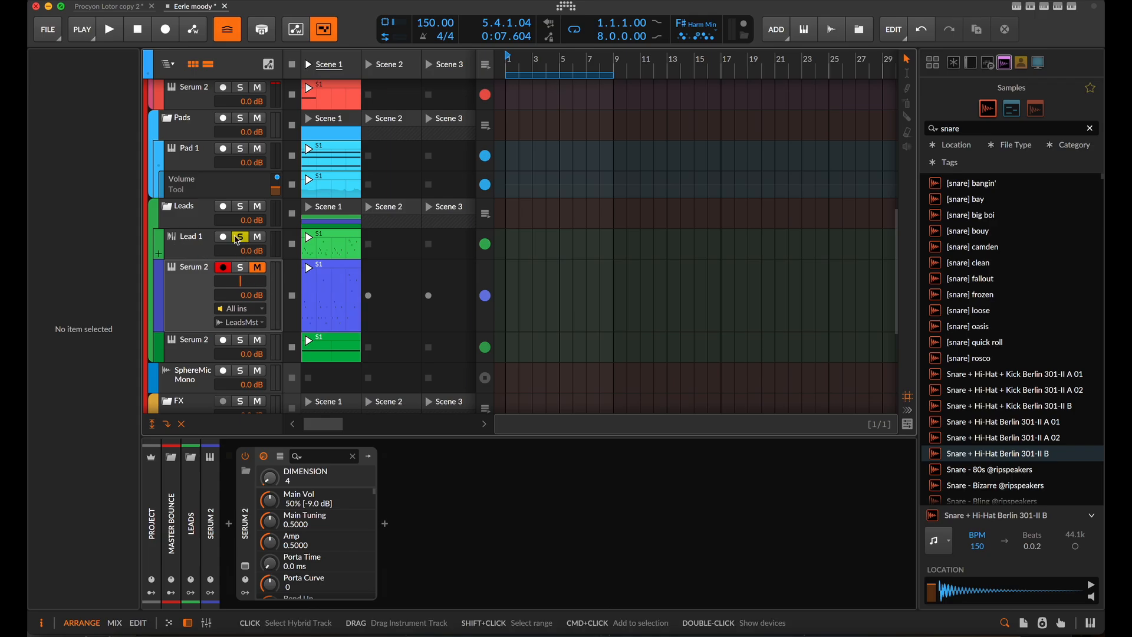
Step: Play Scene 1 to audition the Lead 1 part, first soloed and again within the full mix
{"action": "left_click", "coordinate": [309, 65]}
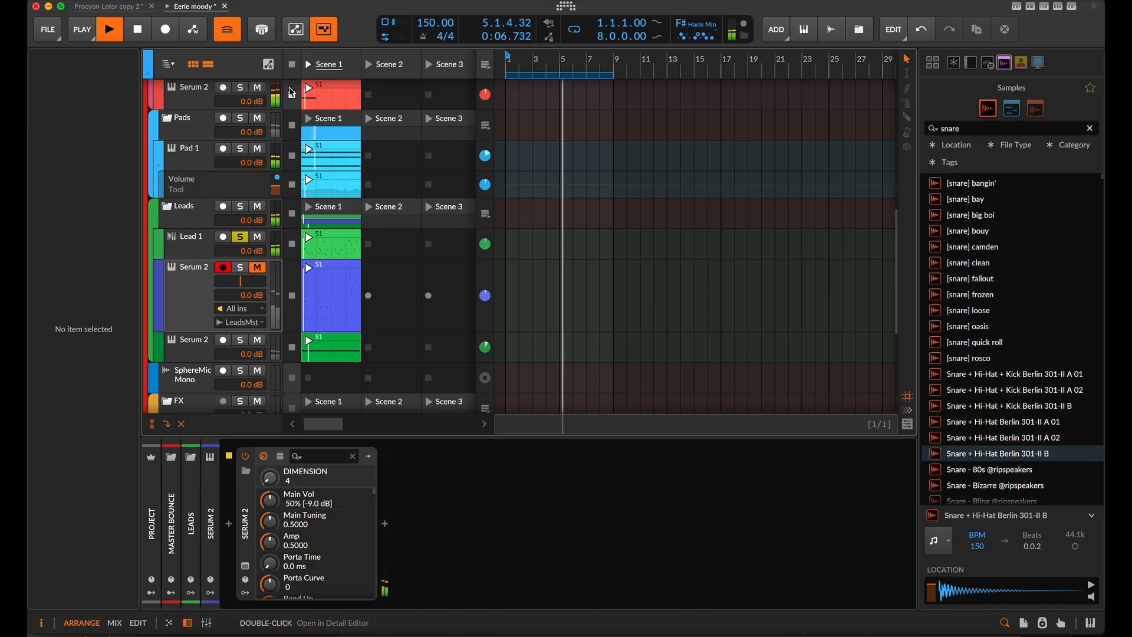
{"action": "key", "text": "space"}
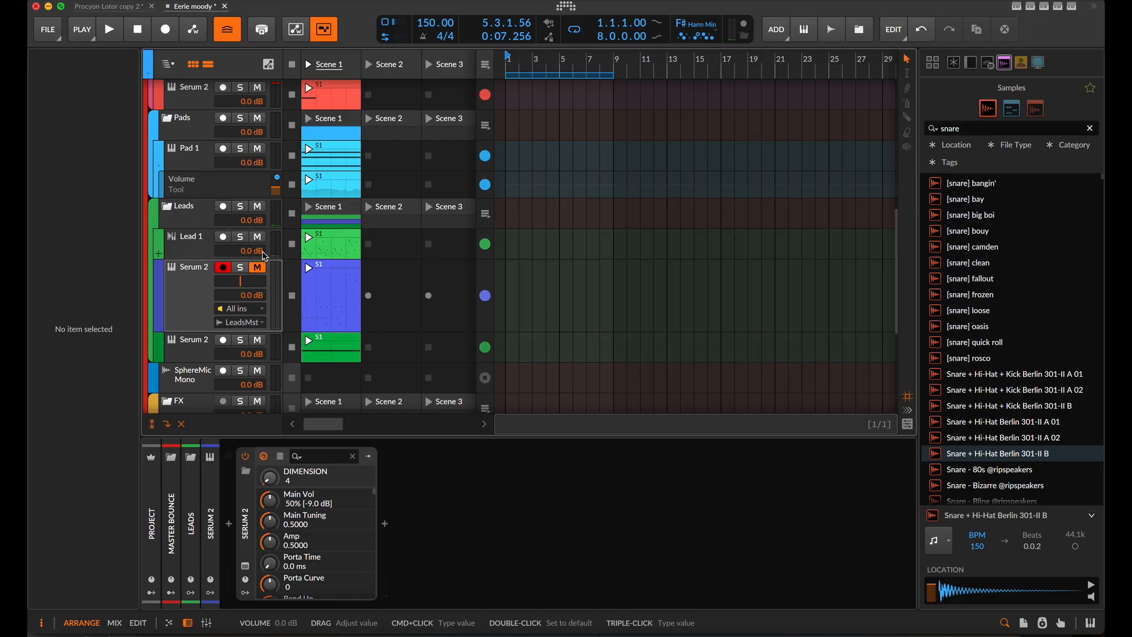
{"action": "key", "text": "space"}
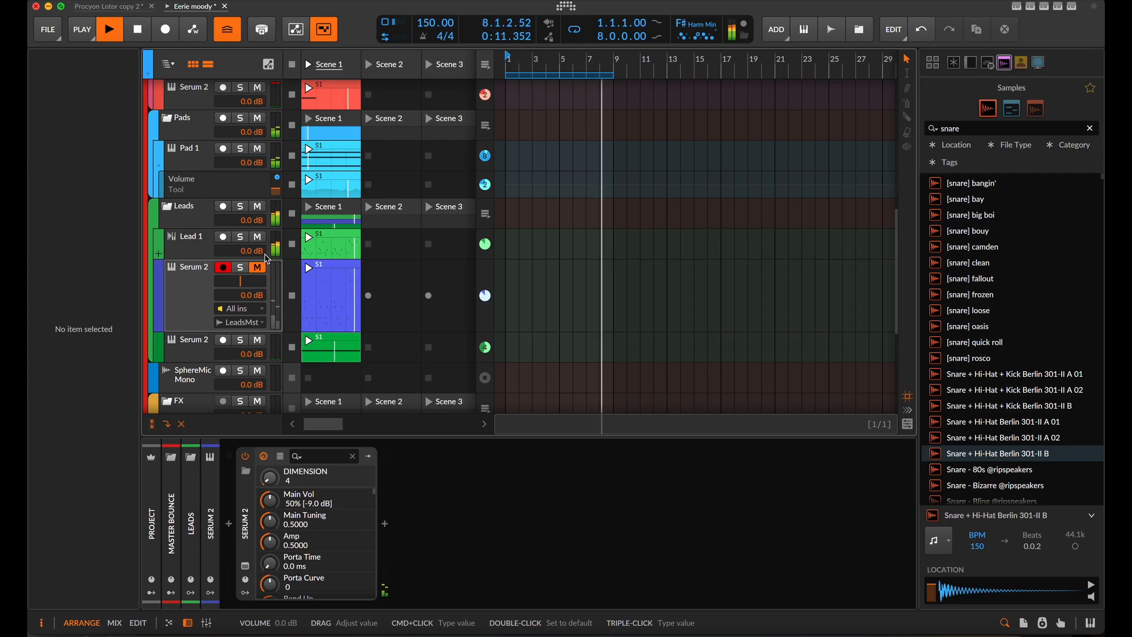
{"action": "key", "text": "space"}
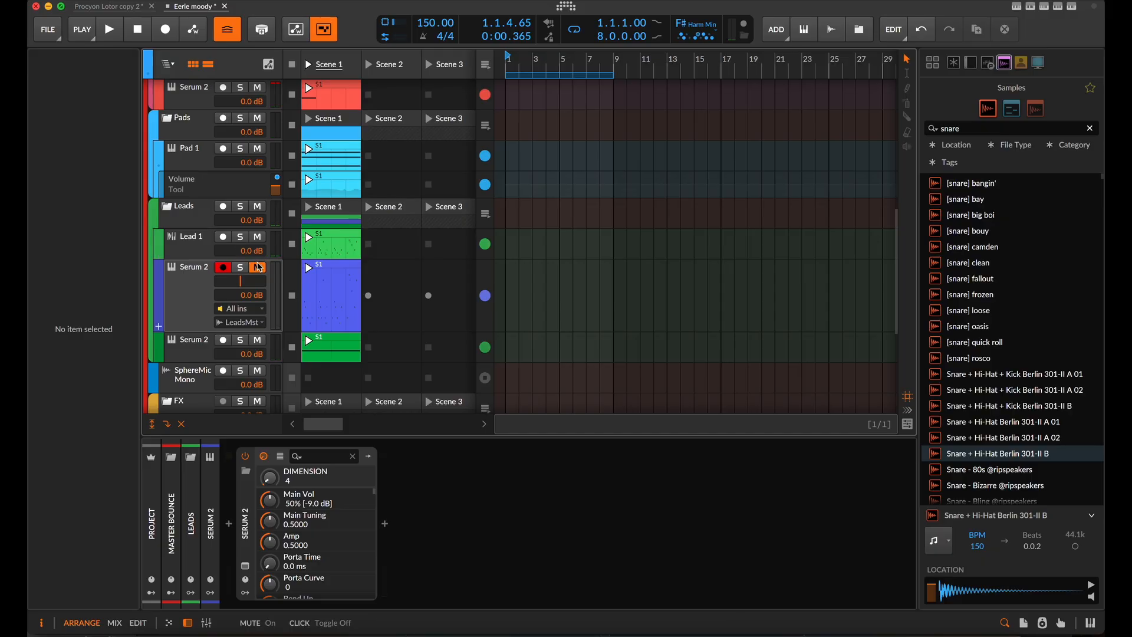
Step: Solo the purple Serum 2 track below Lead 1 and play the project to hear its part
{"action": "left_click", "coordinate": [241, 268]}
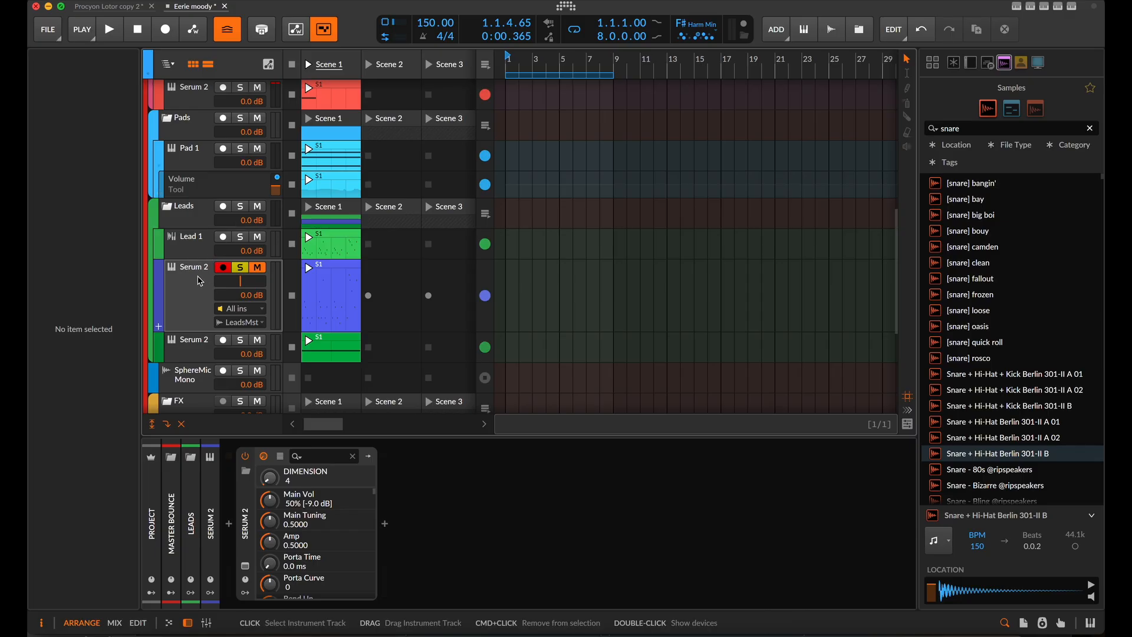
{"action": "key", "text": "space"}
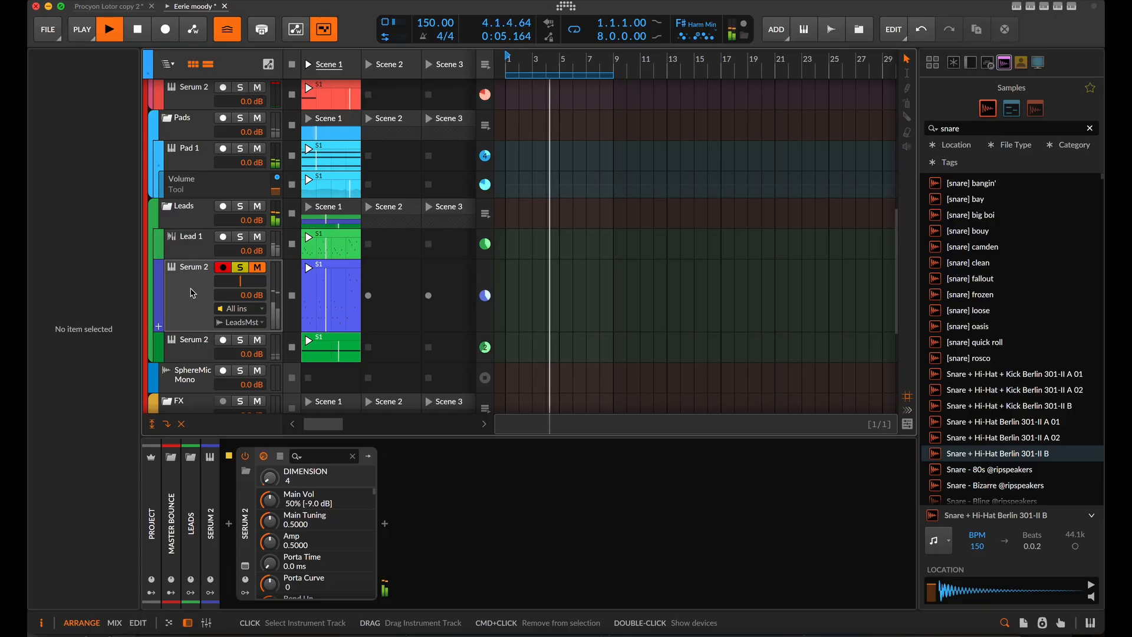
{"action": "key", "text": "space"}
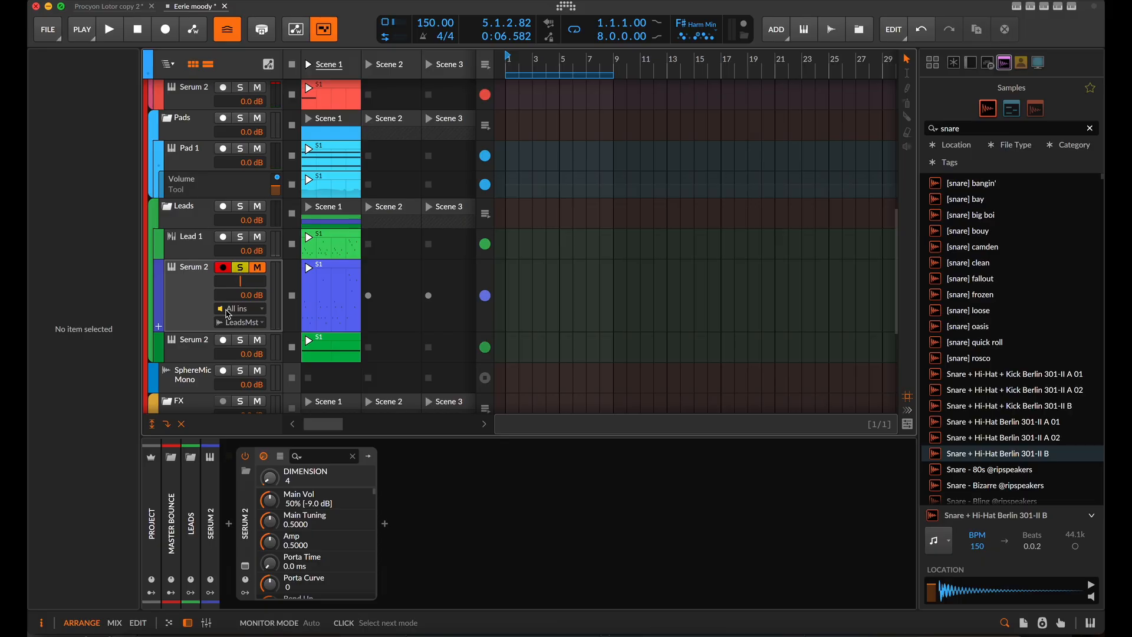
Step: Replace the soloed track's Serum 2 instrument with a Tool audio effect and lower its volume to -Inf dB
{"action": "left_click", "coordinate": [246, 525]}
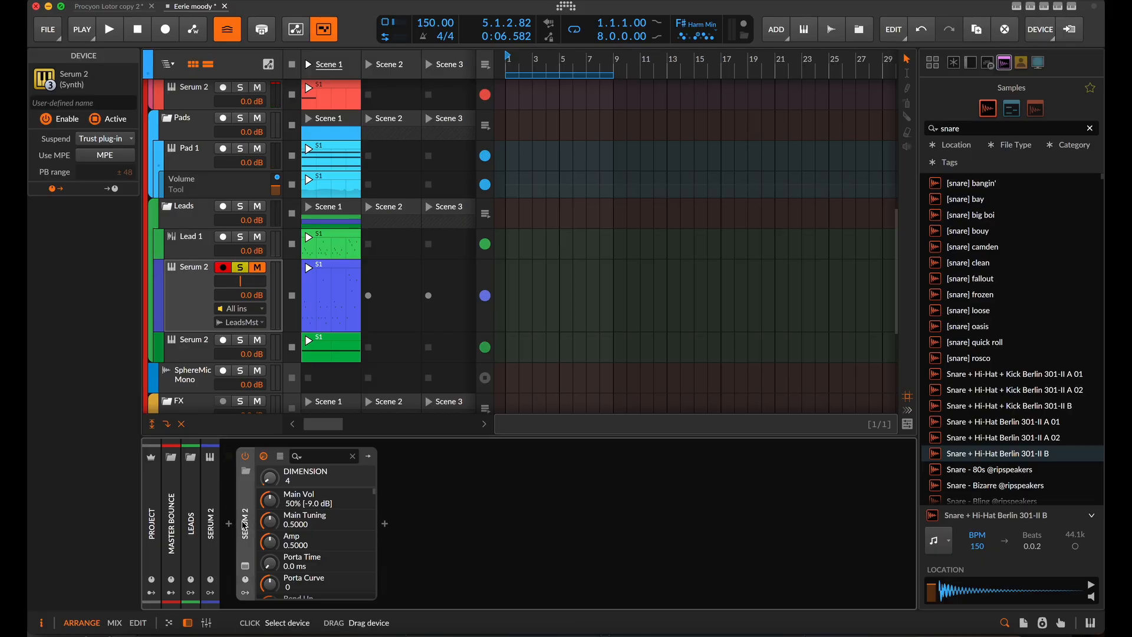
{"action": "key", "text": "Delete"}
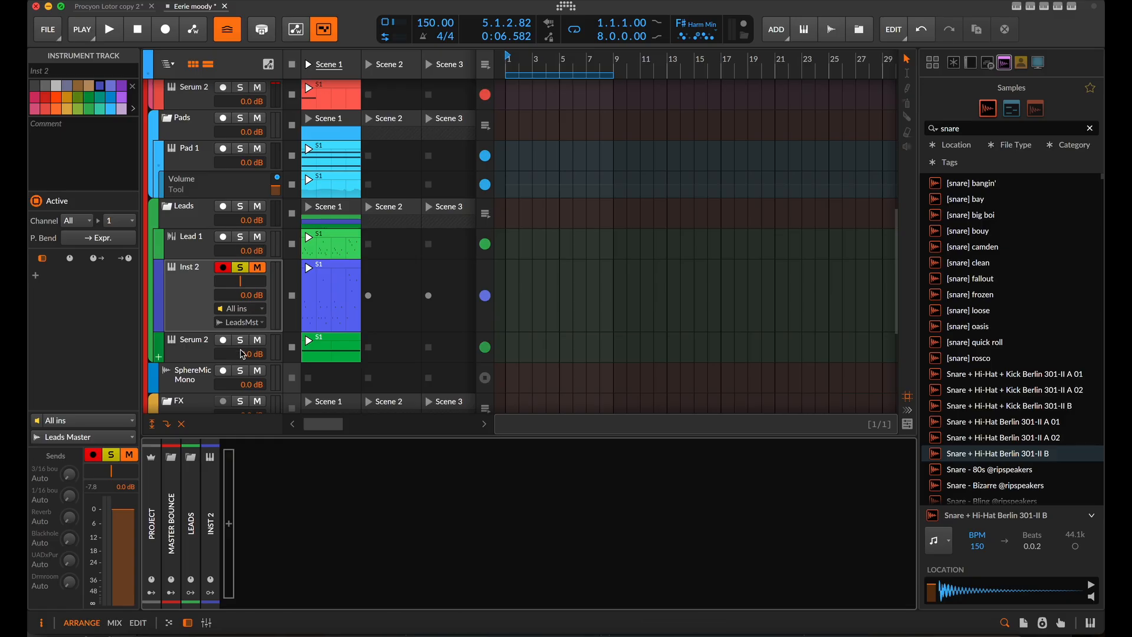
{"action": "left_click", "coordinate": [230, 524]}
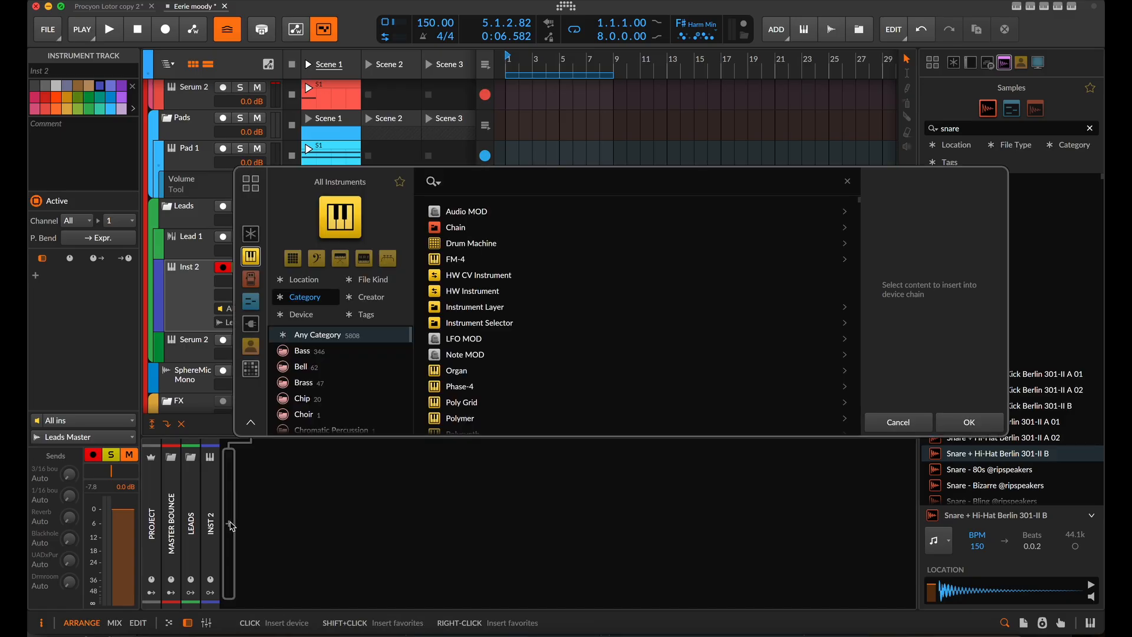
{"action": "type", "text": "tool"}
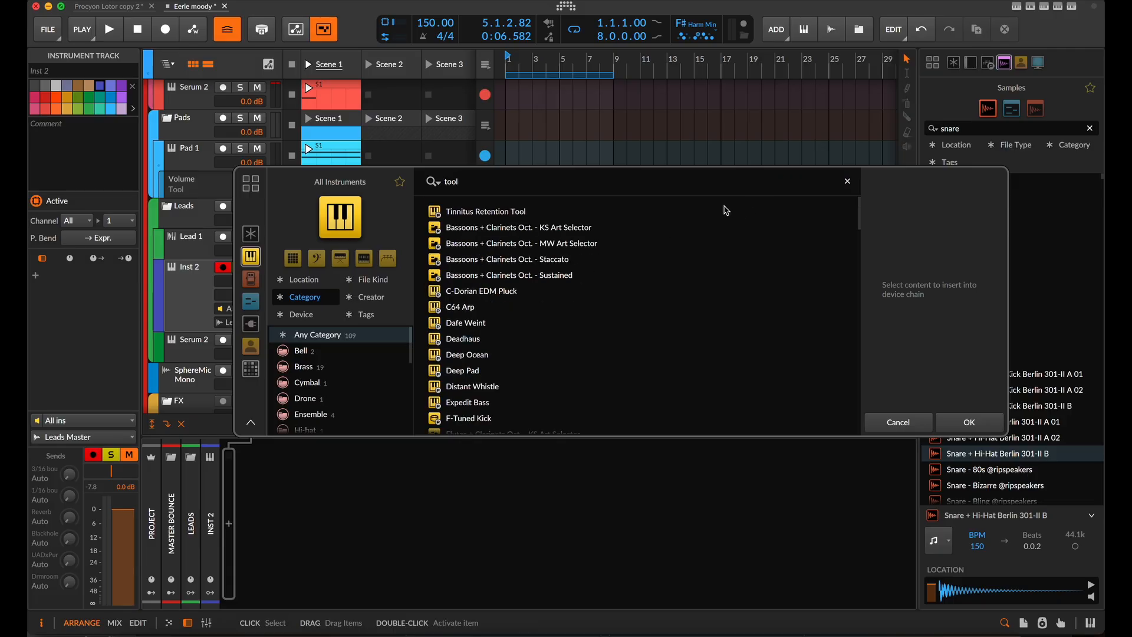
{"action": "left_click", "coordinate": [251, 279]}
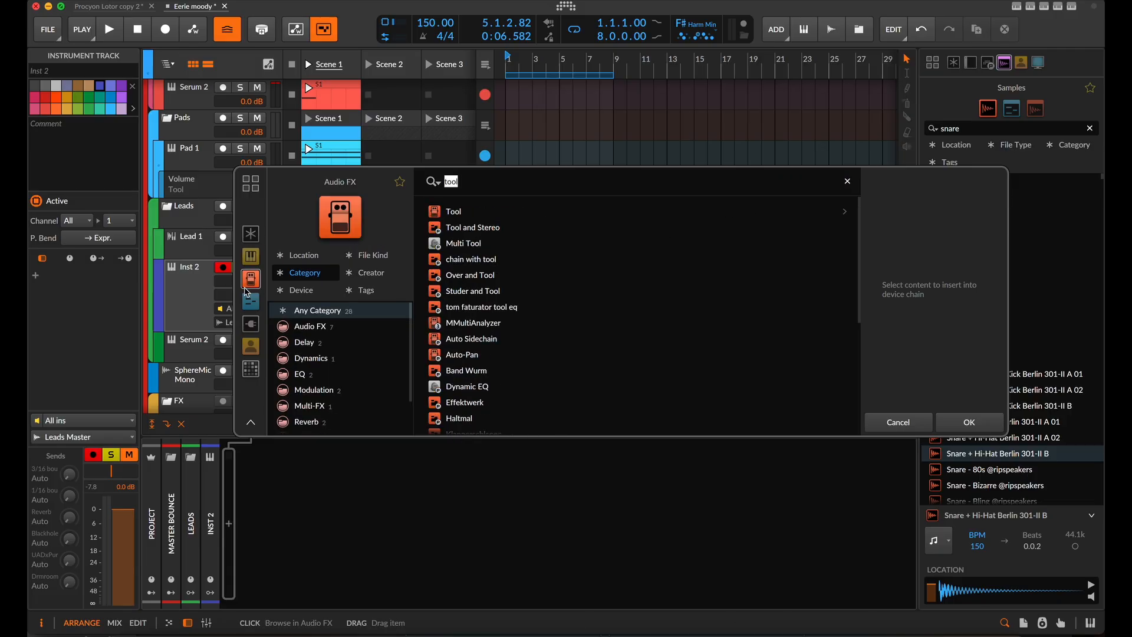
{"action": "left_click", "coordinate": [469, 215]}
{"action": "left_click", "coordinate": [962, 421]}
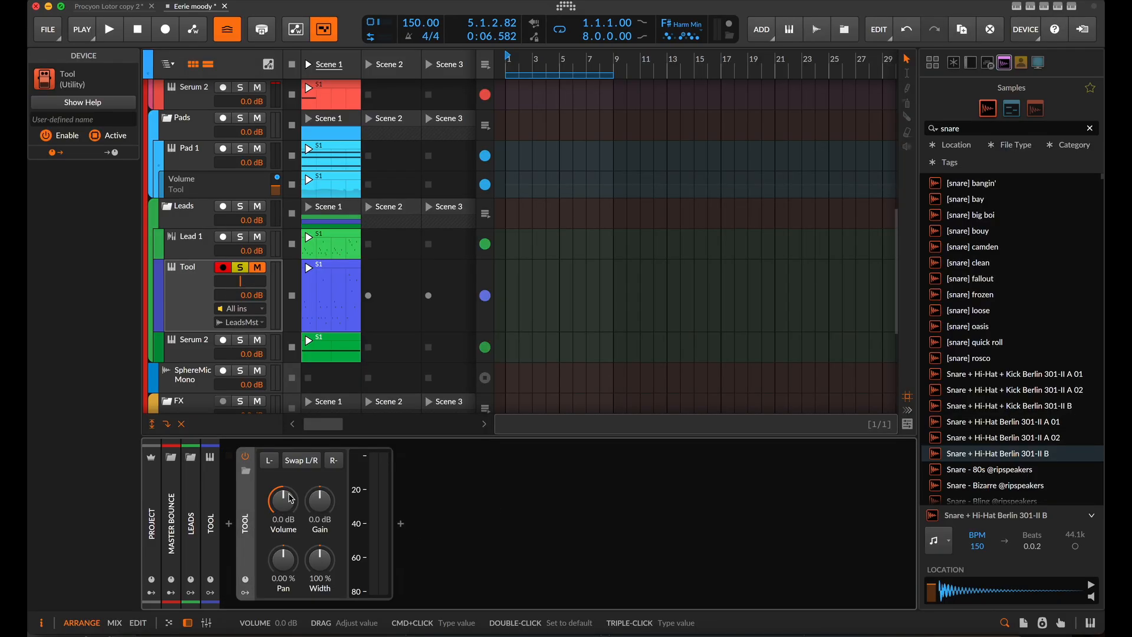
{"action": "left_click_drag", "start_coordinate": [289, 498], "coordinate": [288, 569]}
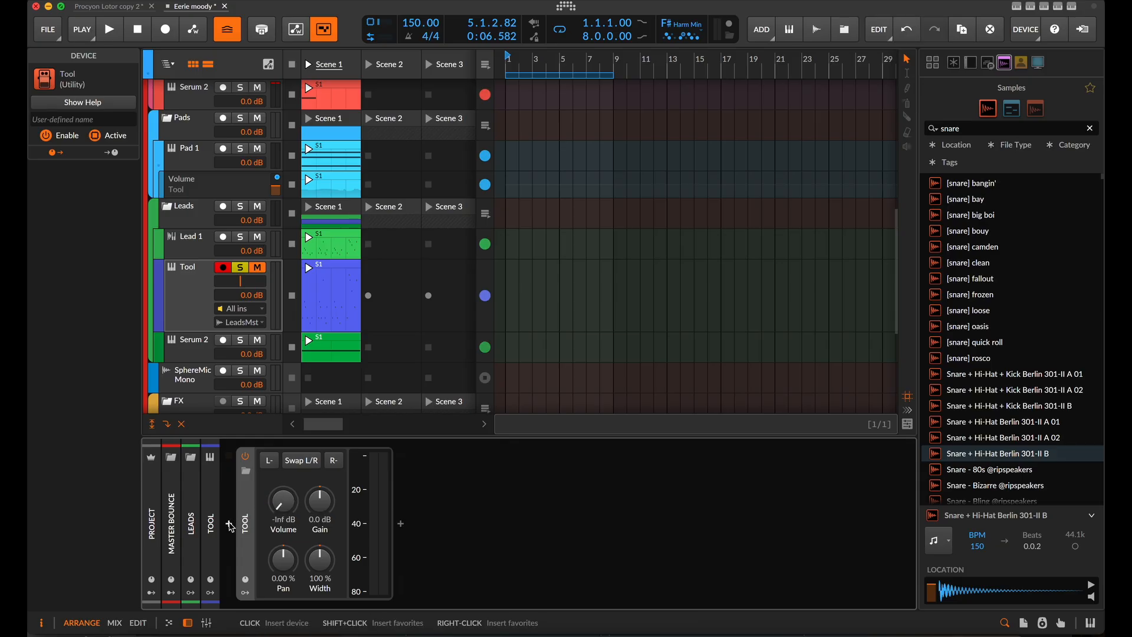
Step: Insert a Test Tone device in front of the Tool device on the same track
{"action": "left_click", "coordinate": [229, 525]}
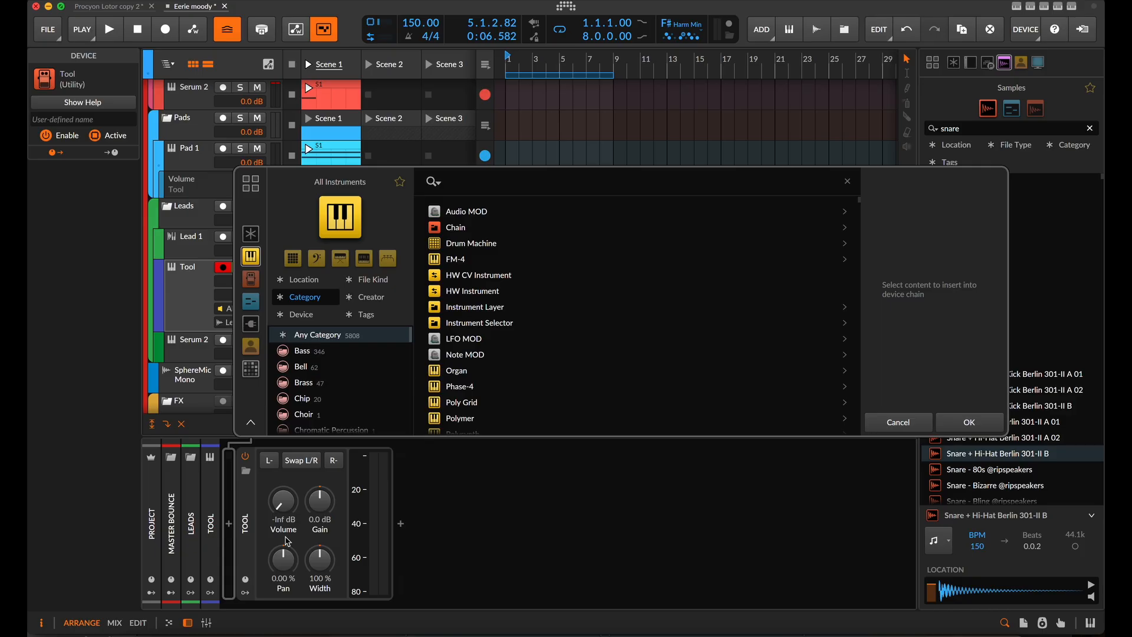
{"action": "type", "text": "test"}
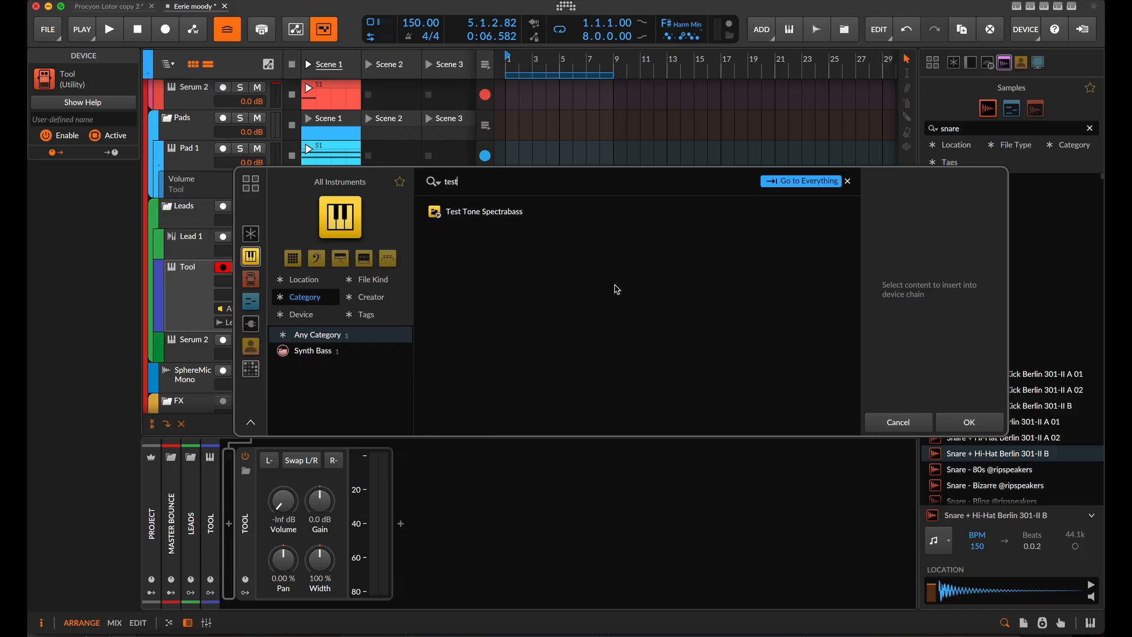
{"action": "left_click", "coordinate": [813, 181]}
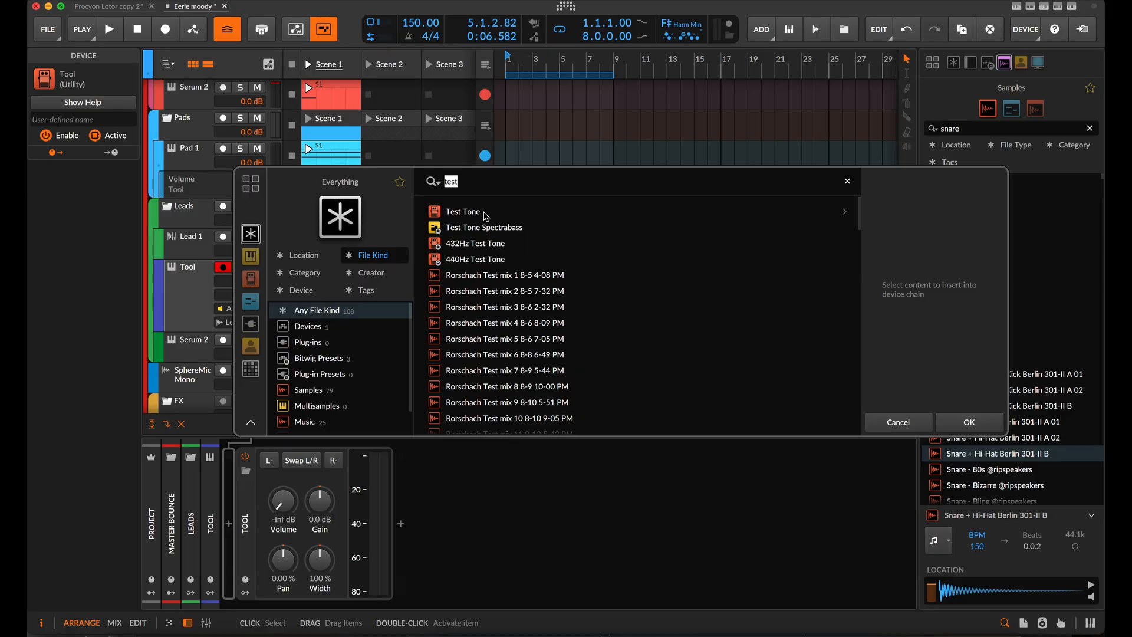
{"action": "left_click", "coordinate": [484, 214]}
{"action": "left_click", "coordinate": [949, 422]}
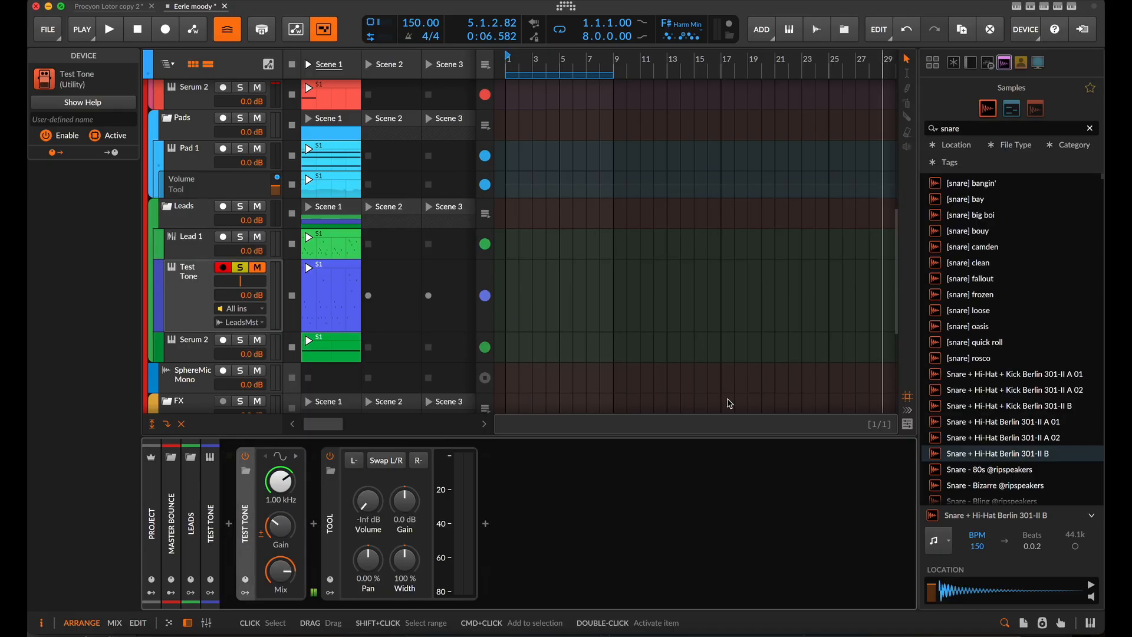
Step: Set the Test Tone waveform to Pink Noise, with its mix at maximum and its gain at minimum, keeping Tool's volume at -Inf dB
{"action": "left_click", "coordinate": [280, 456]}
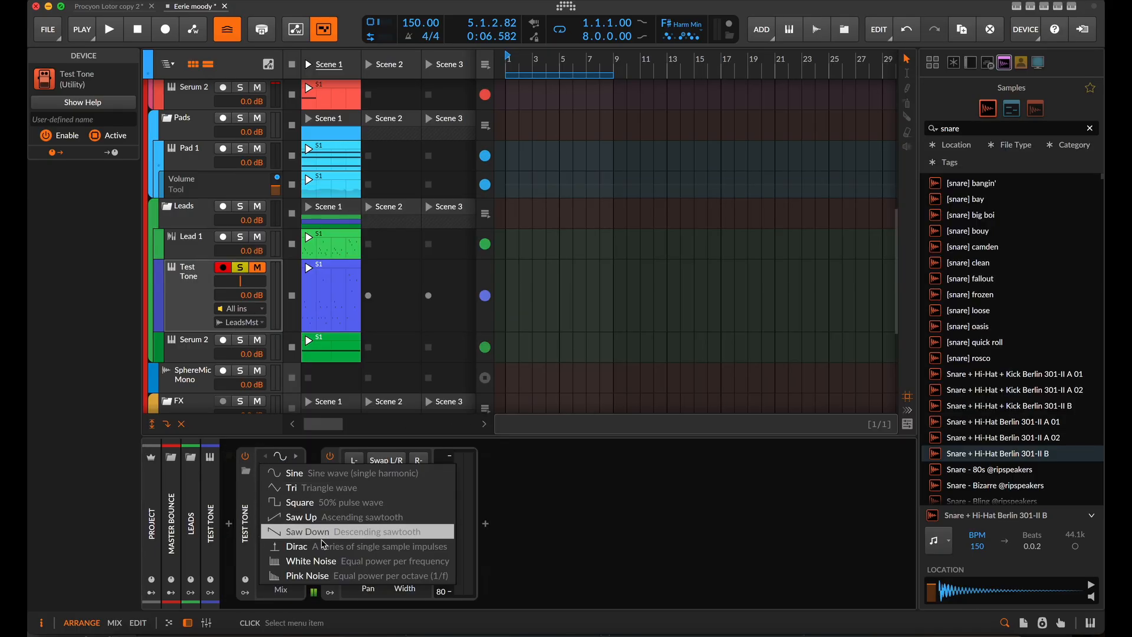
{"action": "left_click", "coordinate": [321, 576]}
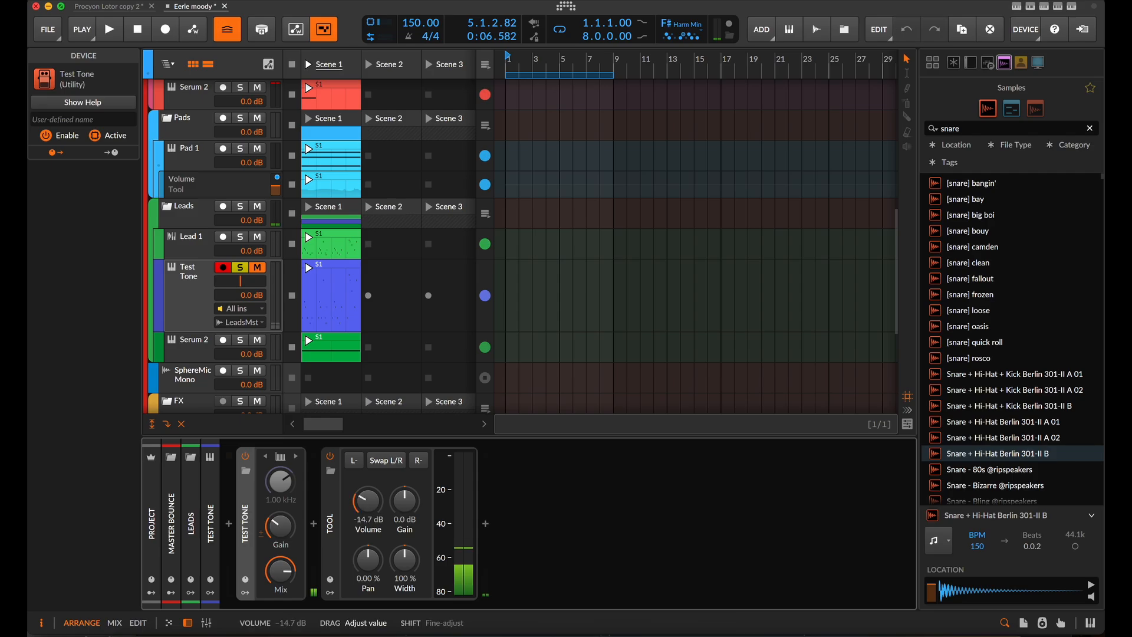
{"action": "left_click_drag", "start_coordinate": [368, 501], "coordinate": [368, 569]}
{"action": "left_click_drag", "start_coordinate": [280, 571], "coordinate": [283, 530]}
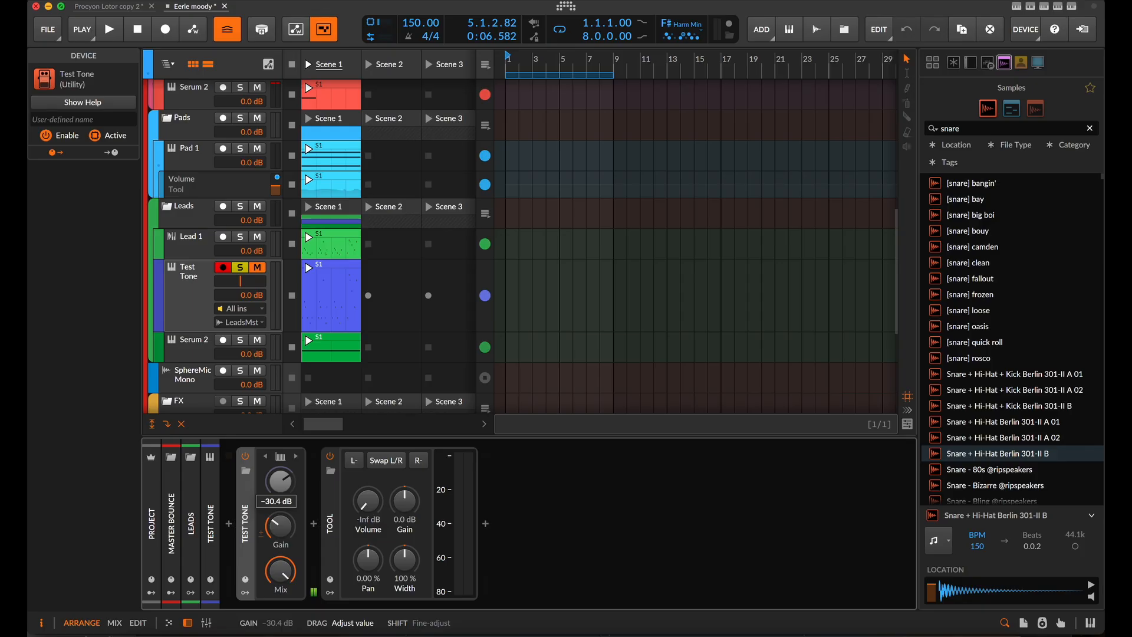
{"action": "left_click_drag", "start_coordinate": [280, 526], "coordinate": [281, 537]}
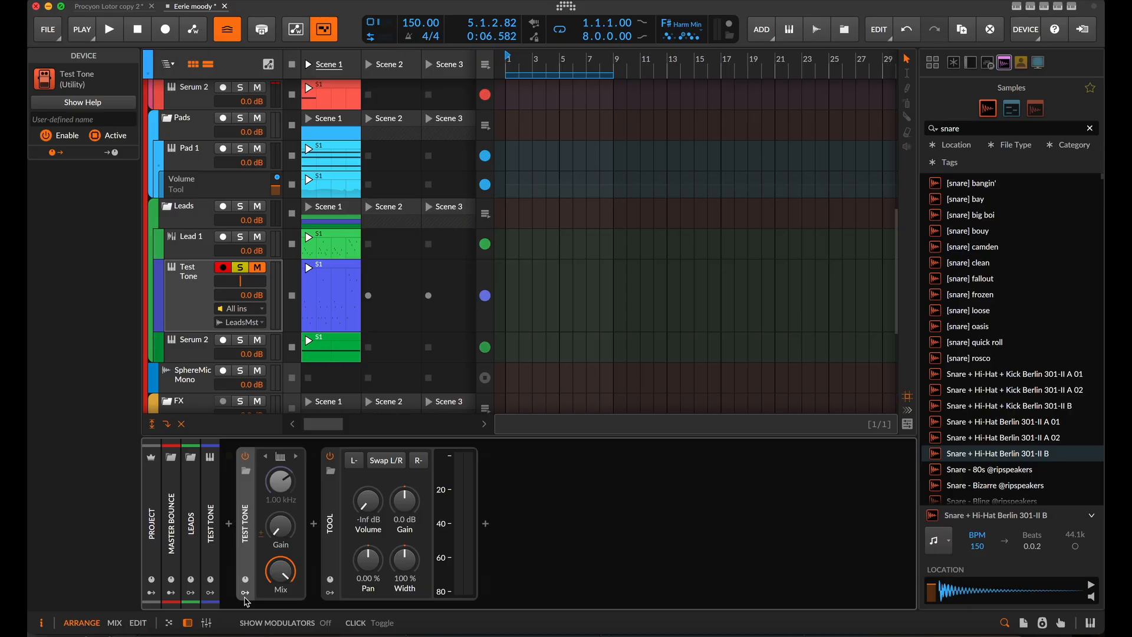
Step: Add an LFO modulator to the Test Tone device
{"action": "left_click", "coordinate": [245, 594]}
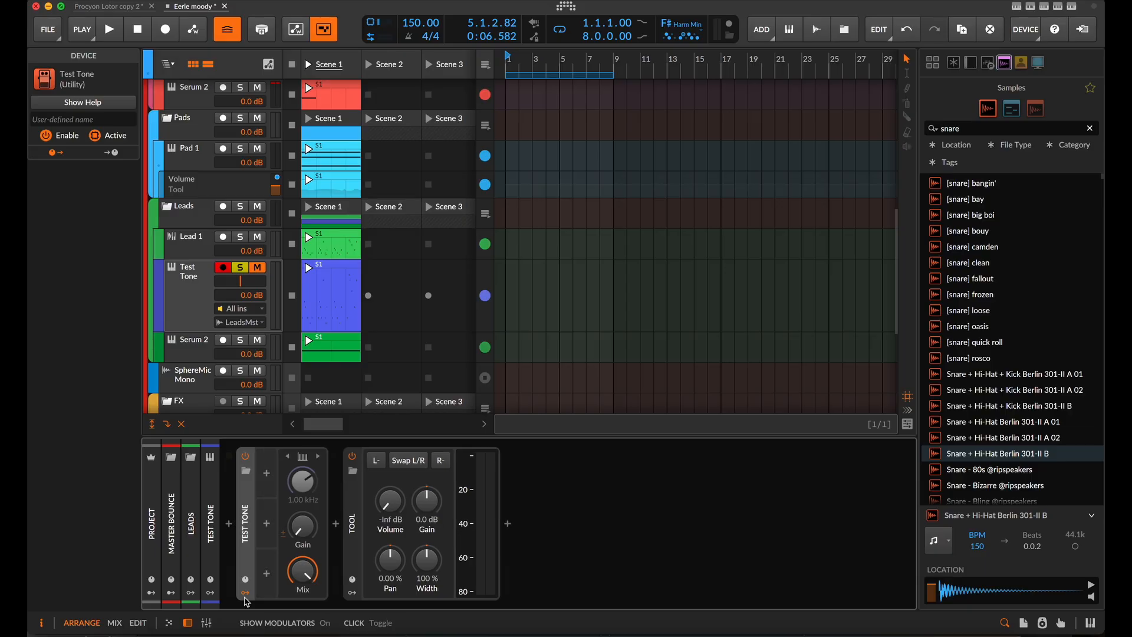
{"action": "left_click", "coordinate": [268, 479]}
{"action": "type", "text": "lfo"}
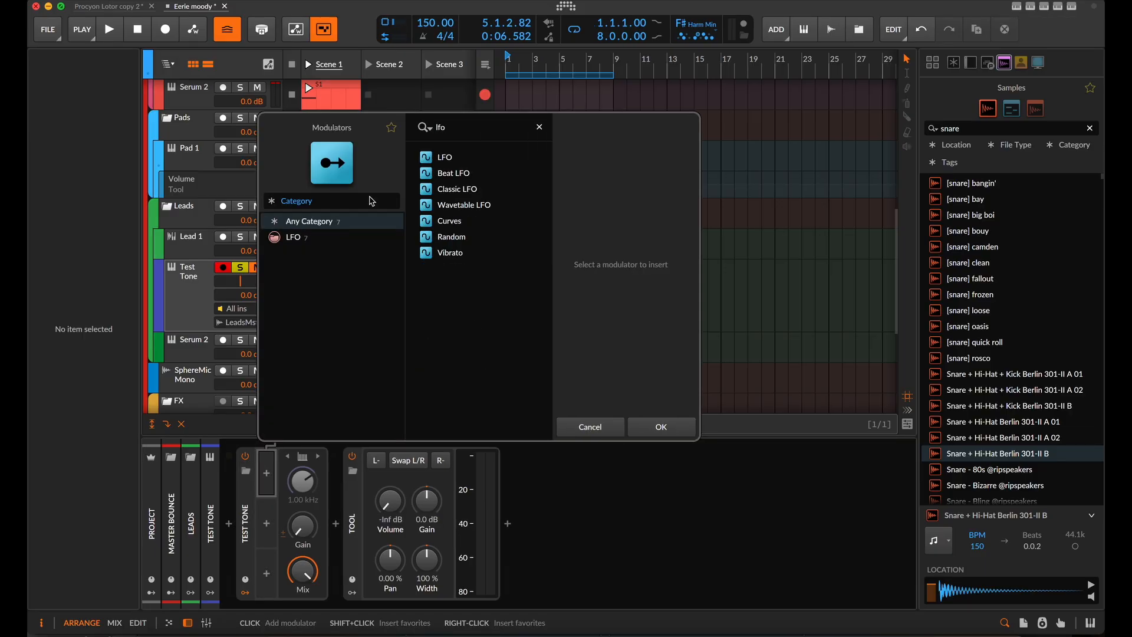
{"action": "left_click", "coordinate": [454, 155]}
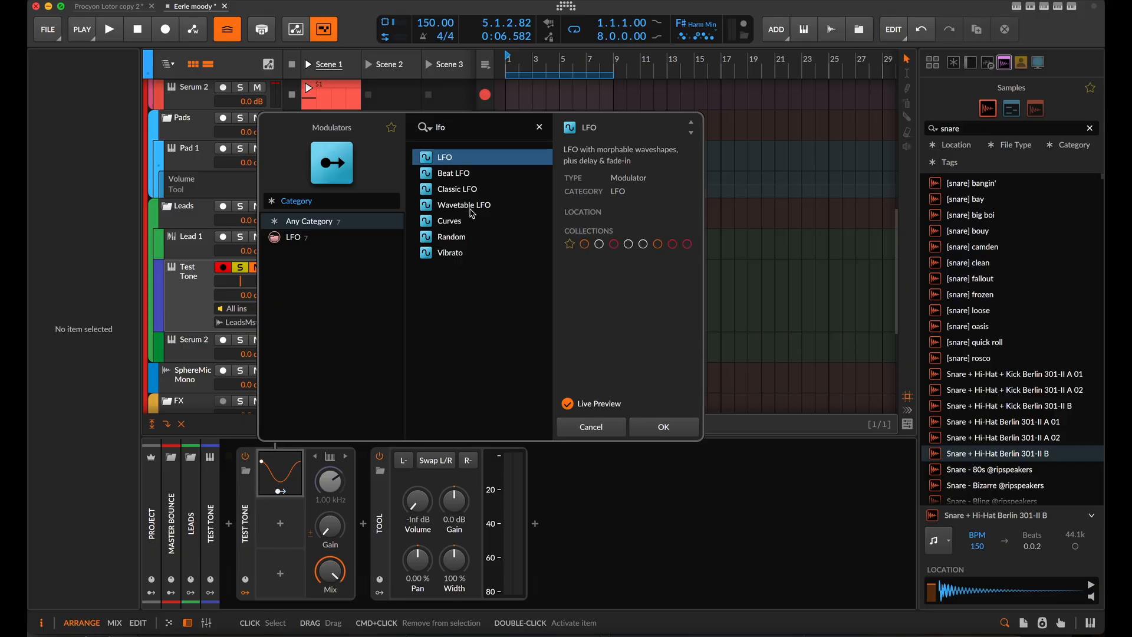
{"action": "left_click", "coordinate": [661, 426]}
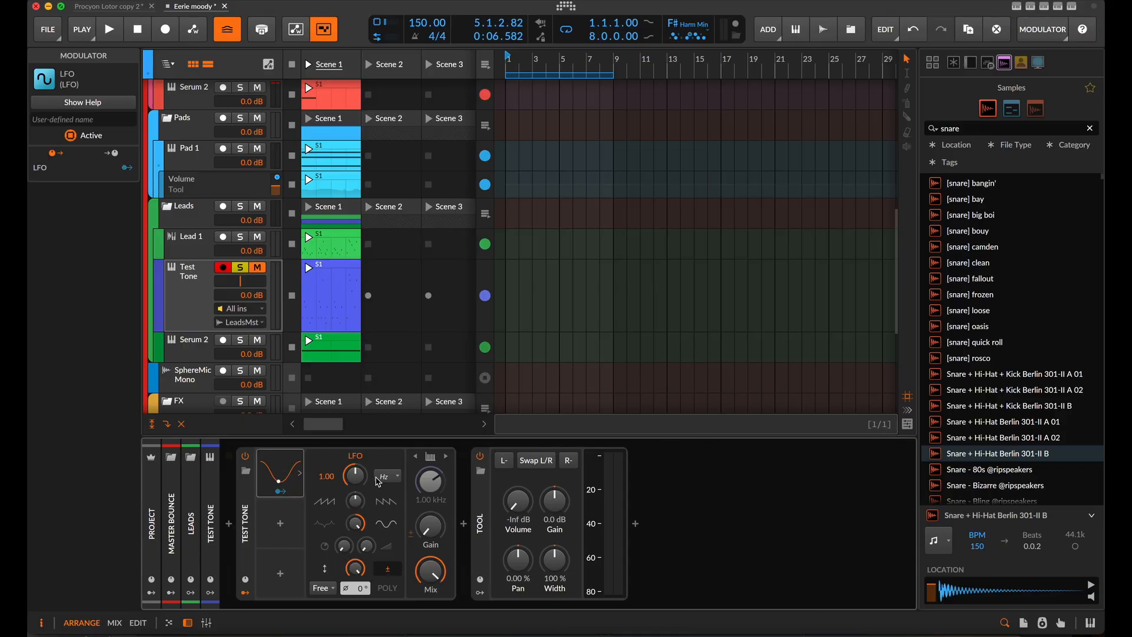
Step: Set the LFO rate to 0.02 kHz and map it to the Test Tone's gain with an amount of 1.000
{"action": "left_click", "coordinate": [390, 476]}
{"action": "left_click", "coordinate": [430, 195]}
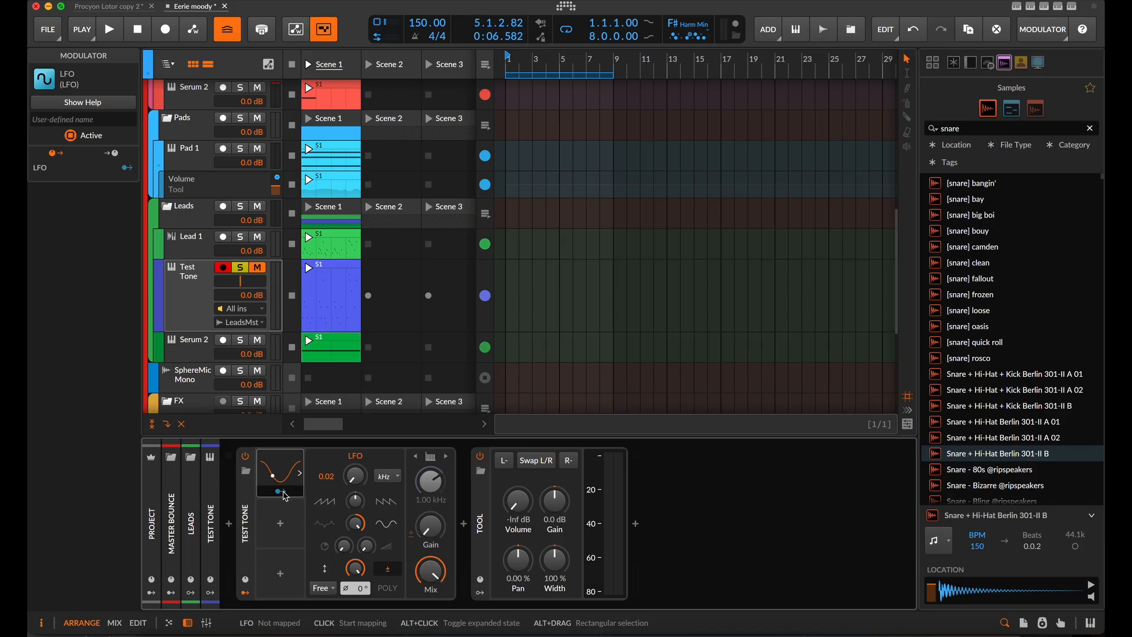
{"action": "left_click_drag", "start_coordinate": [431, 538], "coordinate": [431, 521]}
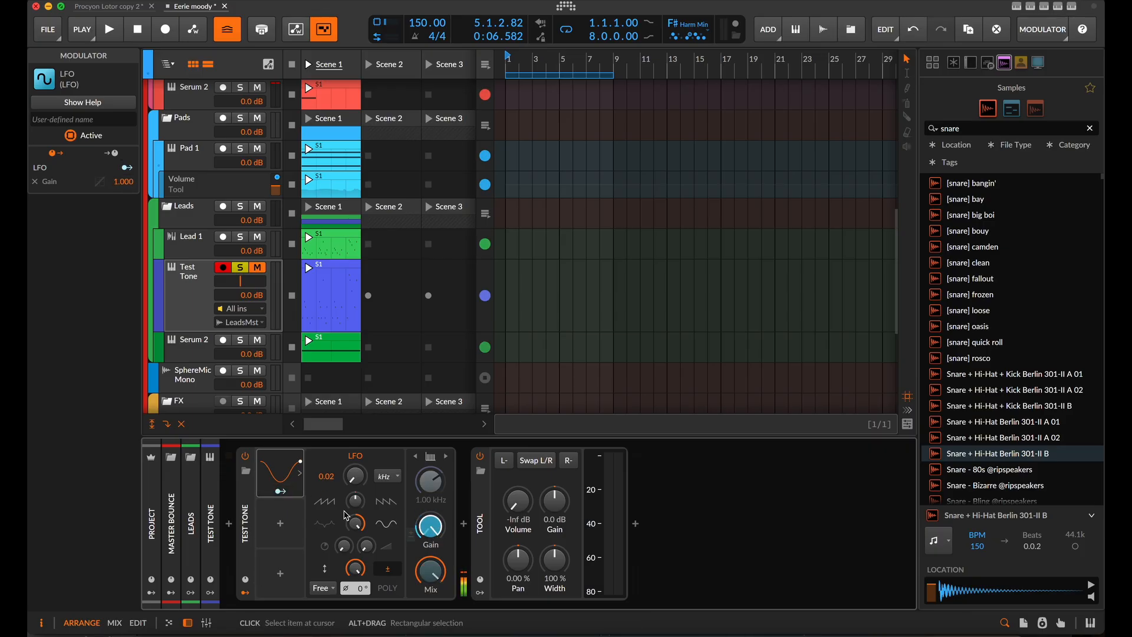
Step: Raise the Tool device's volume to about -9.2 dB to hear the modulated noise
{"action": "left_click_drag", "start_coordinate": [517, 500], "coordinate": [517, 490]}
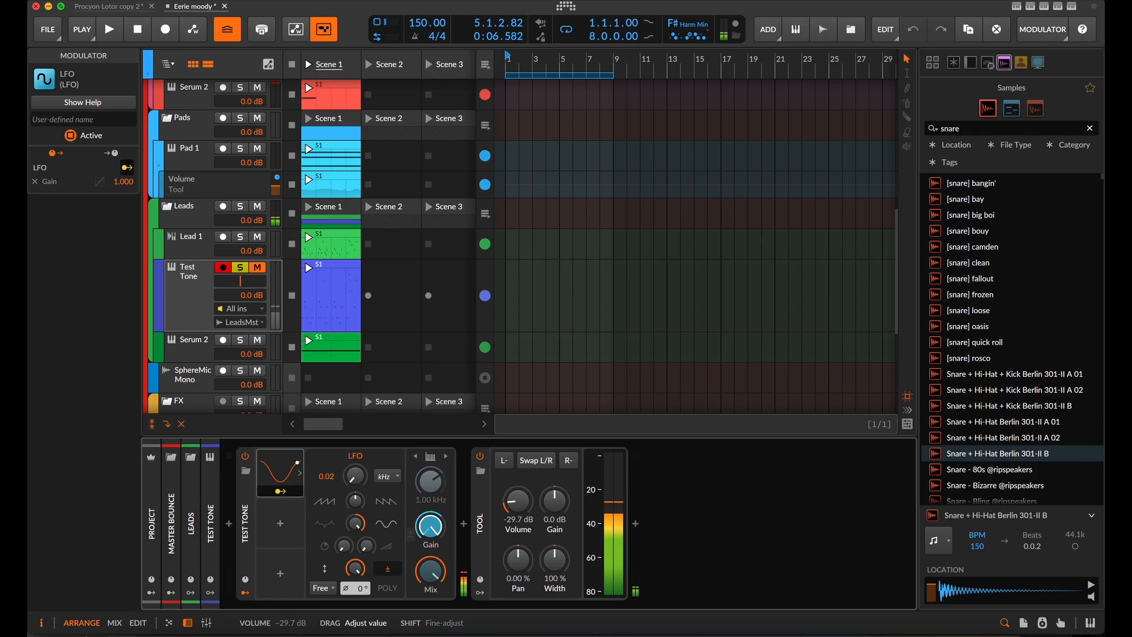
{"action": "left_click_drag", "start_coordinate": [518, 500], "coordinate": [517, 519]}
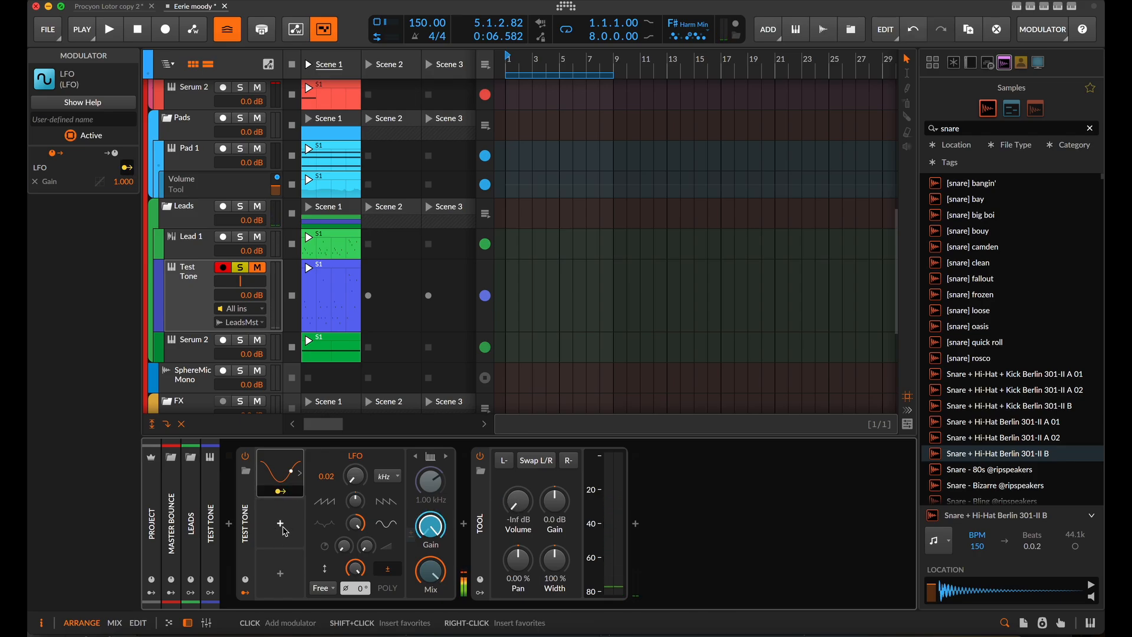
{"action": "left_click_drag", "start_coordinate": [517, 500], "coordinate": [517, 471]}
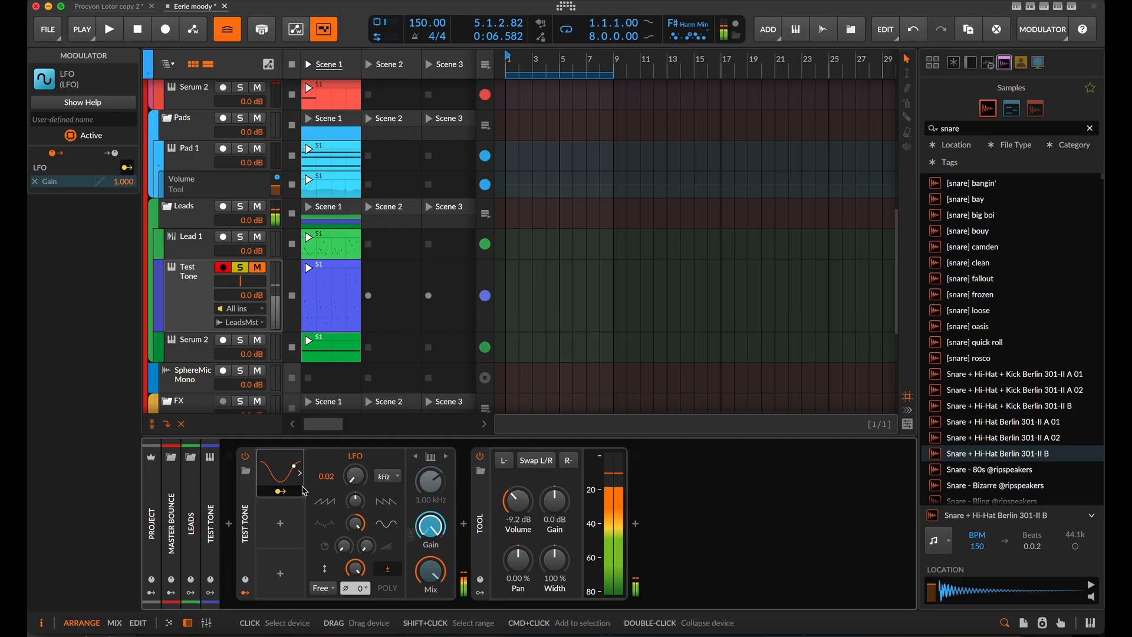
Step: Try LFO rates up to about 4.86 kHz and return the rate to 0.02 kHz
{"action": "left_click", "coordinate": [299, 474]}
{"action": "left_click", "coordinate": [298, 474]}
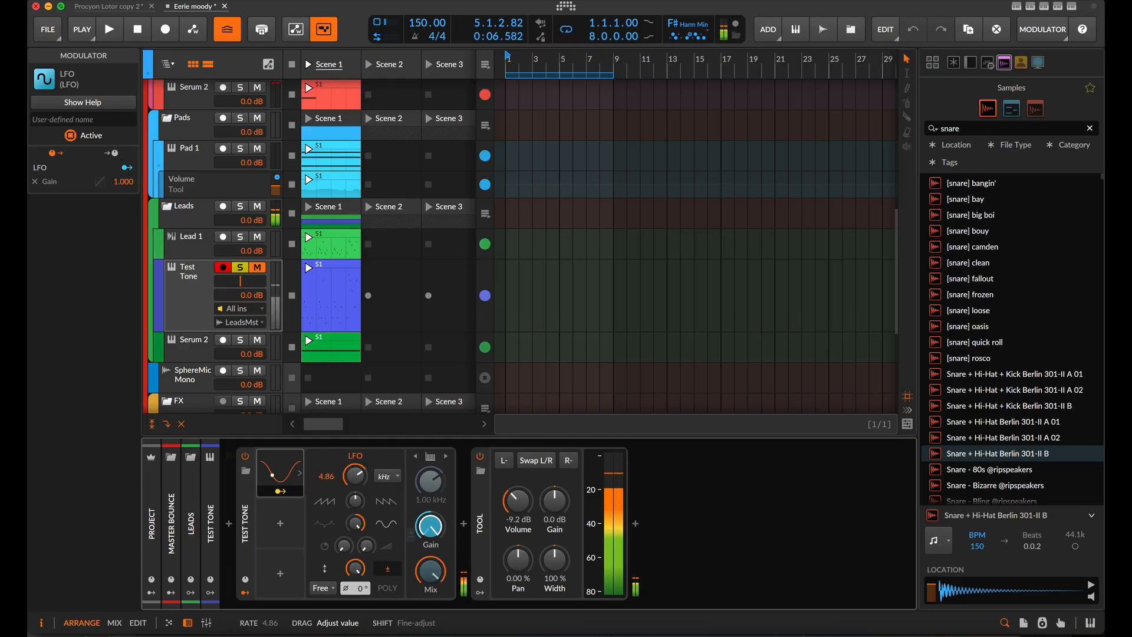
{"action": "left_click_drag", "start_coordinate": [354, 475], "coordinate": [354, 479]}
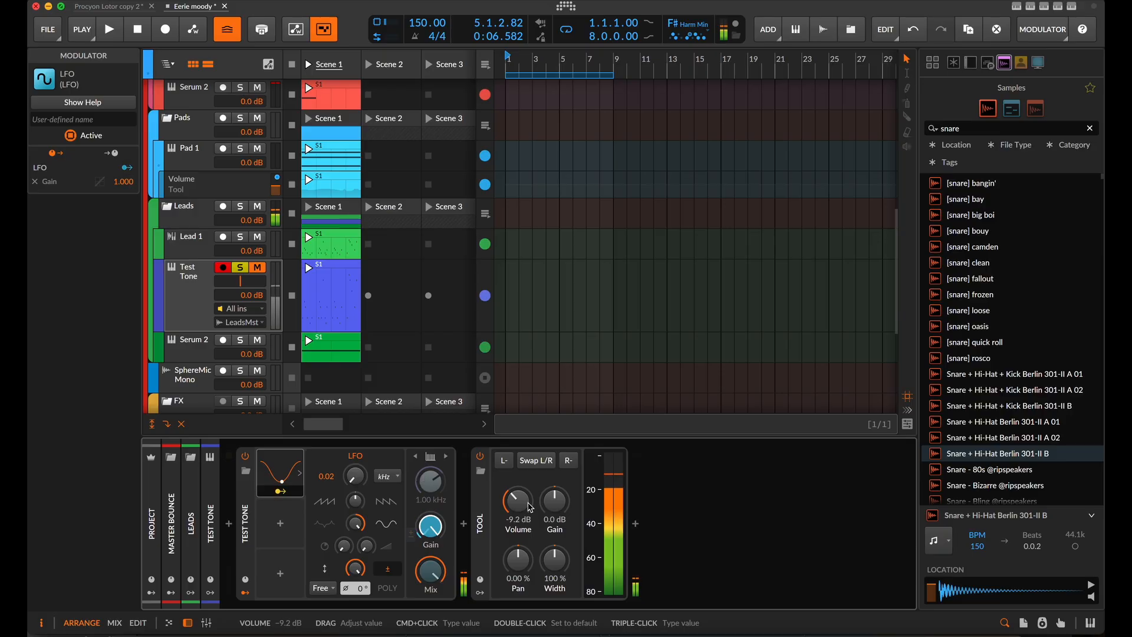
Step: Lower the Tool device's volume to -Inf dB and add a Segments modulator to the Test Tone device
{"action": "left_click_drag", "start_coordinate": [518, 500], "coordinate": [517, 530]}
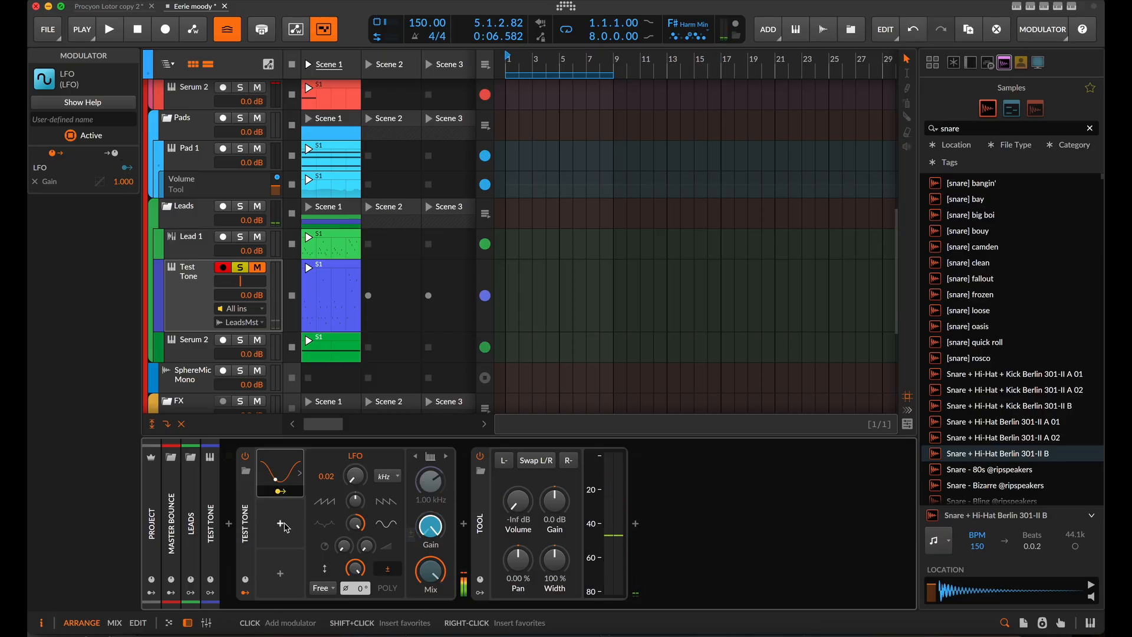
{"action": "left_click", "coordinate": [277, 527]}
{"action": "type", "text": "seg"}
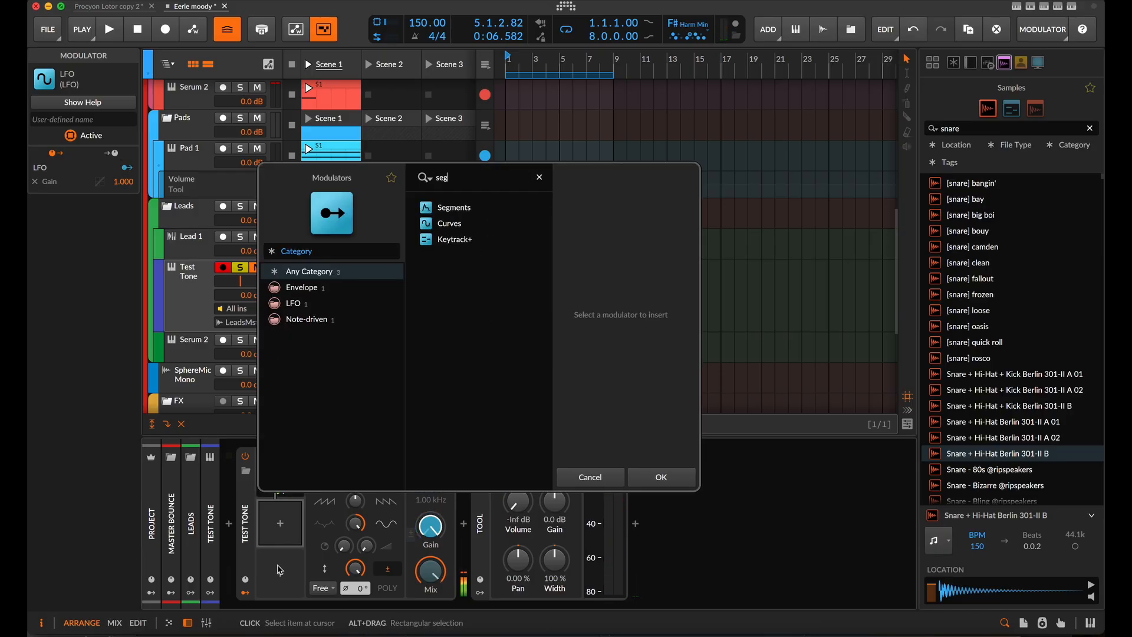
{"action": "left_click", "coordinate": [481, 213]}
{"action": "left_click", "coordinate": [675, 481]}
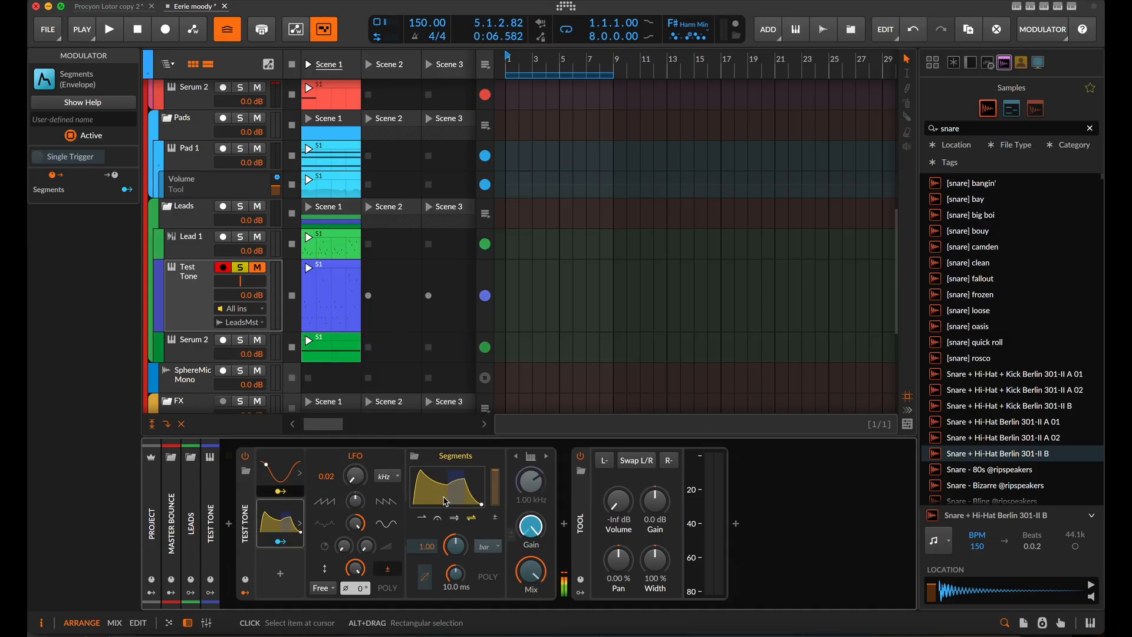
Step: Open the Segments envelope for editing, set its snap grid to 16 × 16 and its timebase to 16th note
{"action": "left_click", "coordinate": [445, 499]}
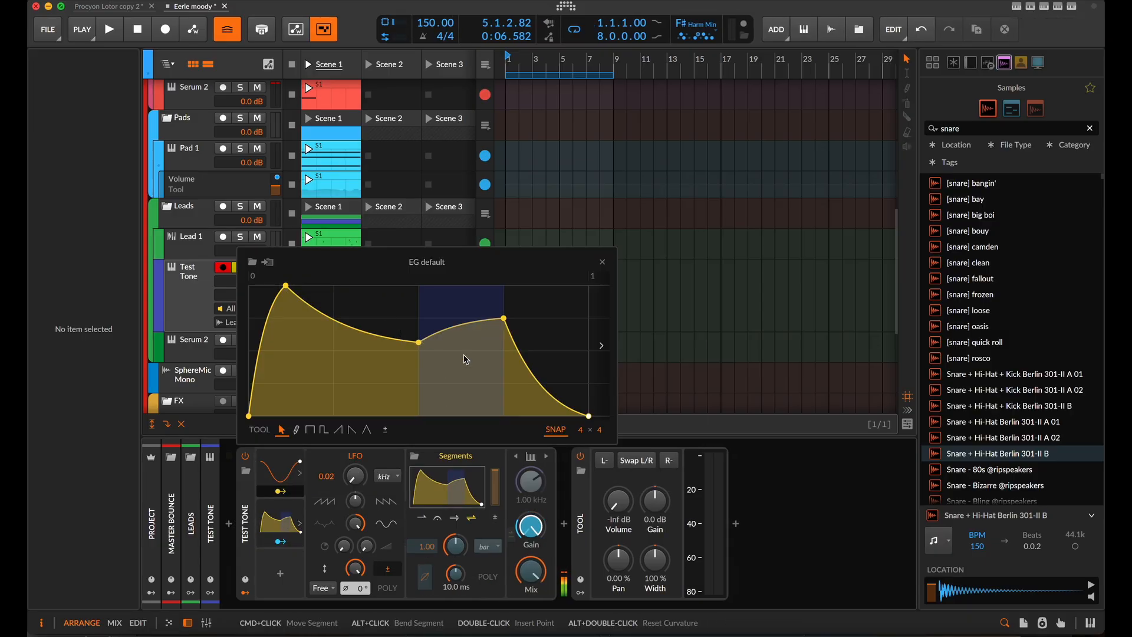
{"action": "double_click", "coordinate": [582, 433]}
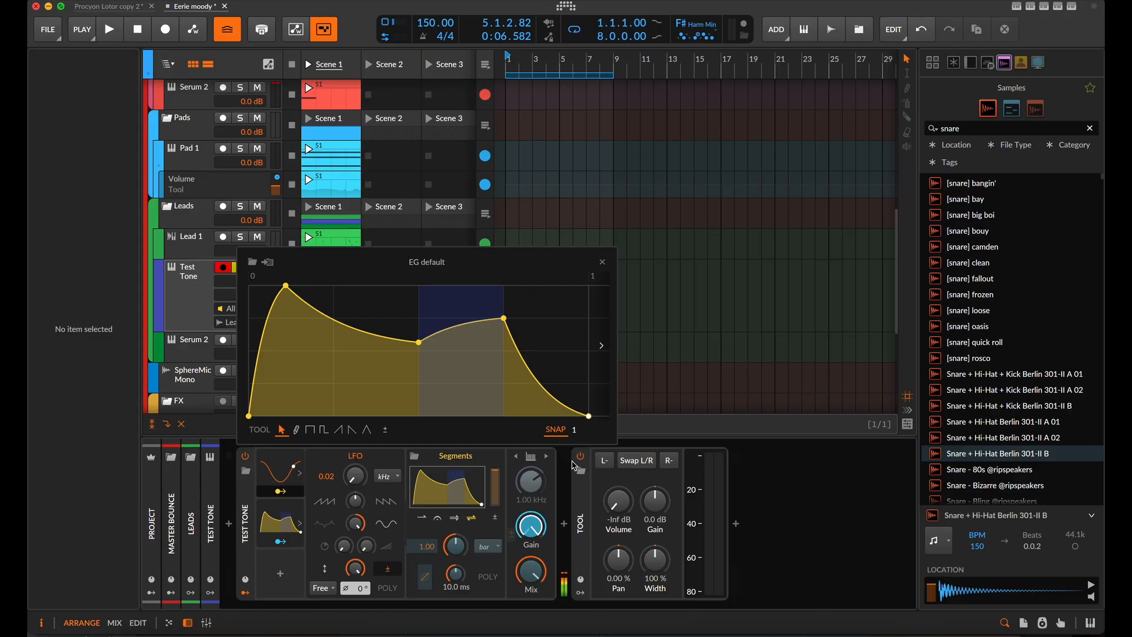
{"action": "double_click", "coordinate": [602, 433]}
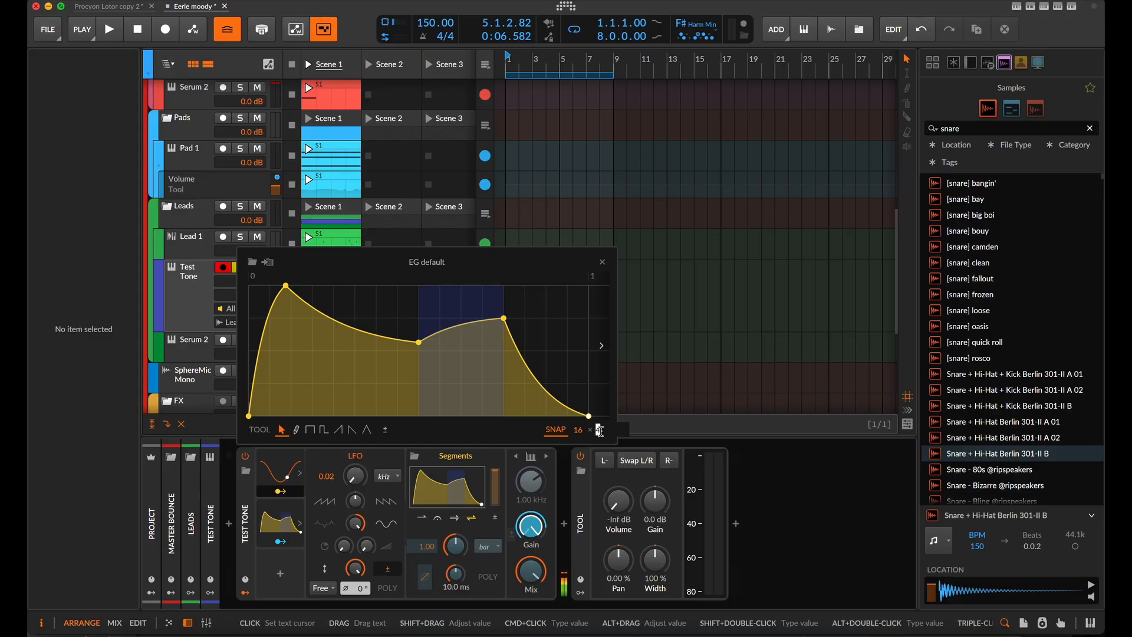
{"action": "type", "text": "16"}
{"action": "key", "text": "Return"}
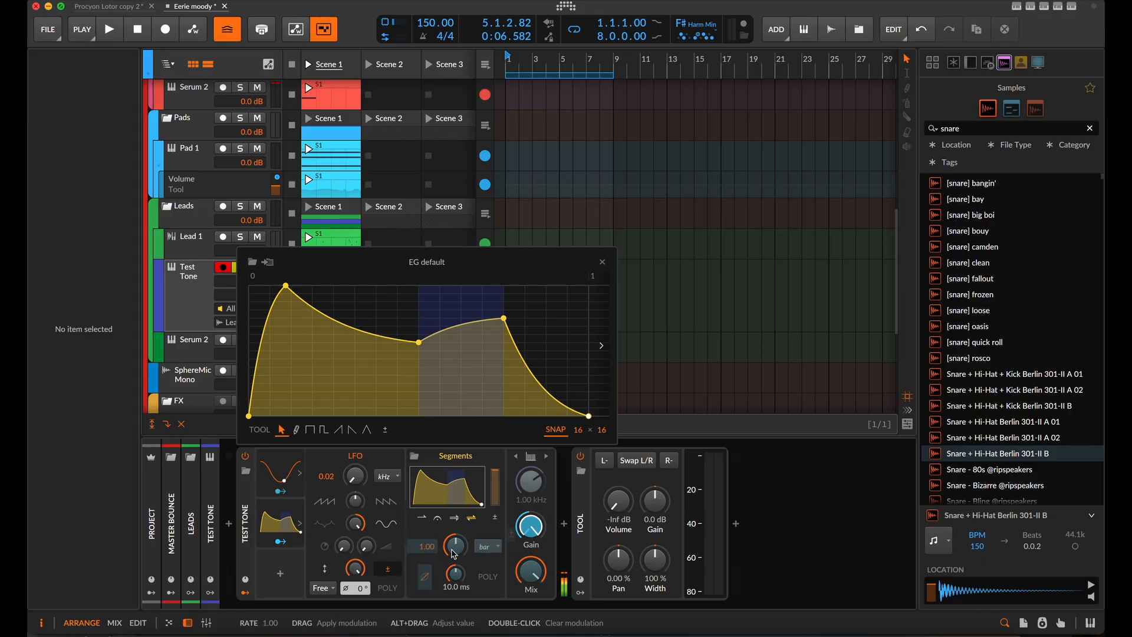
{"action": "left_click", "coordinate": [491, 553]}
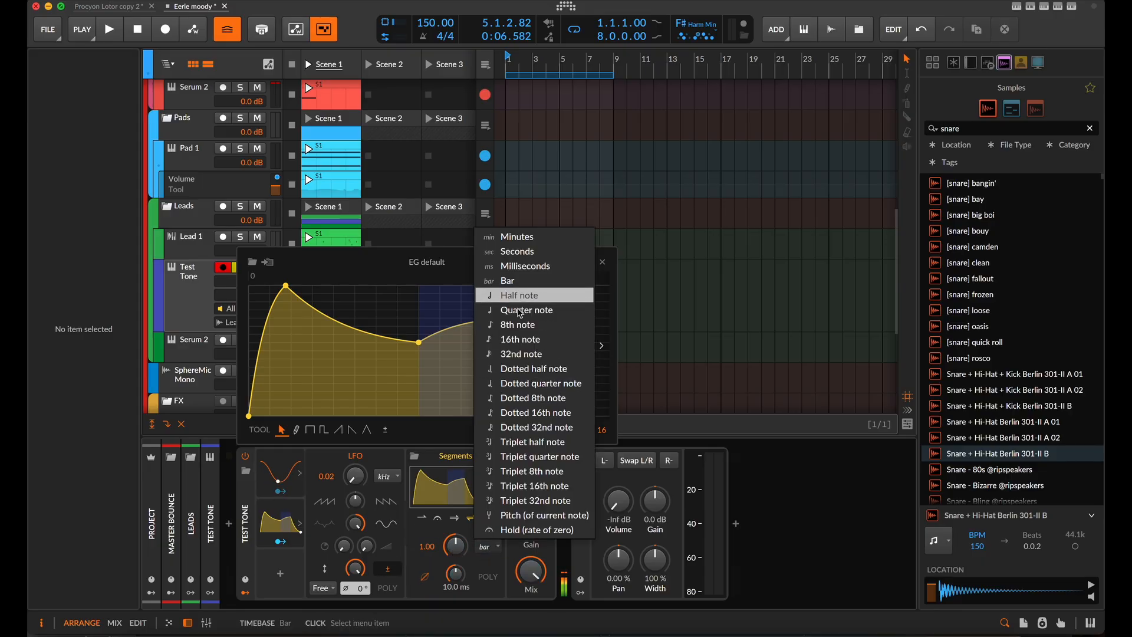
{"action": "left_click", "coordinate": [524, 345]}
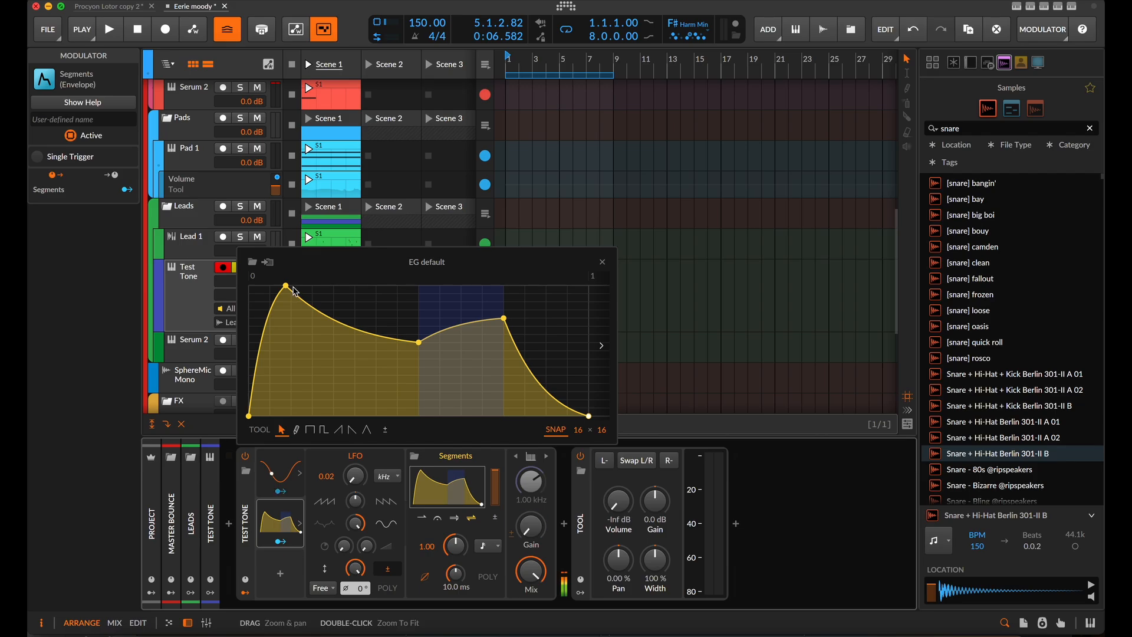
Step: Move the envelope's peak to the very start at 100 %, lower the loop-start point to 0 % slightly earlier, and bend the decay outward
{"action": "left_click_drag", "start_coordinate": [285, 286], "coordinate": [243, 280]}
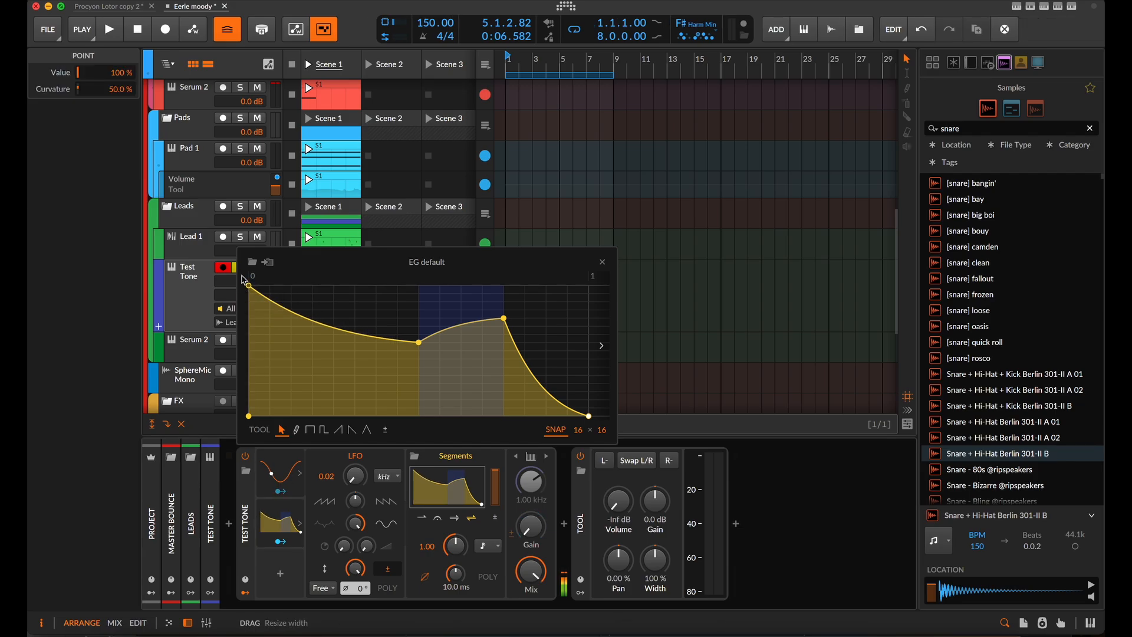
{"action": "left_click", "coordinate": [419, 343]}
{"action": "left_click_drag", "start_coordinate": [418, 342], "coordinate": [419, 415]}
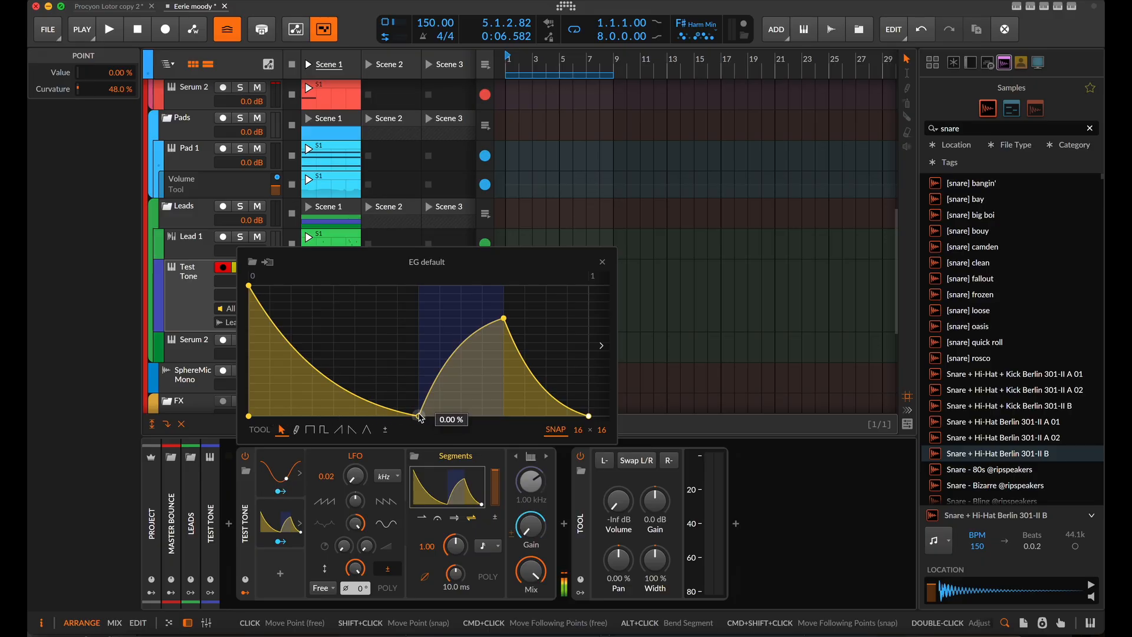
{"action": "left_click_drag", "start_coordinate": [419, 415], "coordinate": [397, 417]}
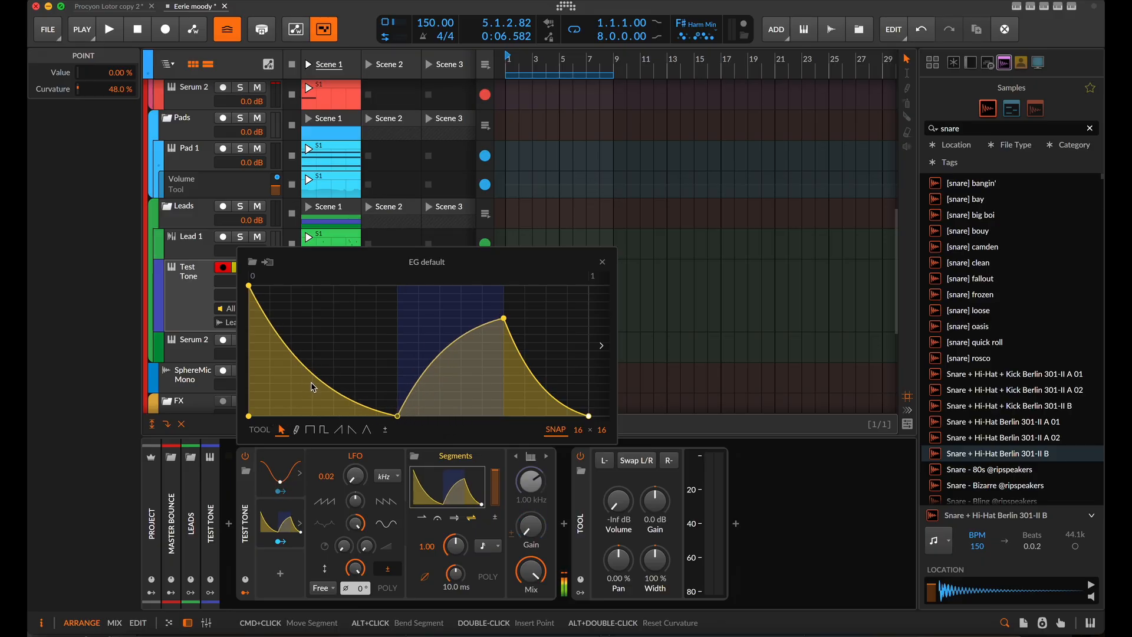
{"action": "left_click_drag", "start_coordinate": [313, 388], "coordinate": [314, 313]}
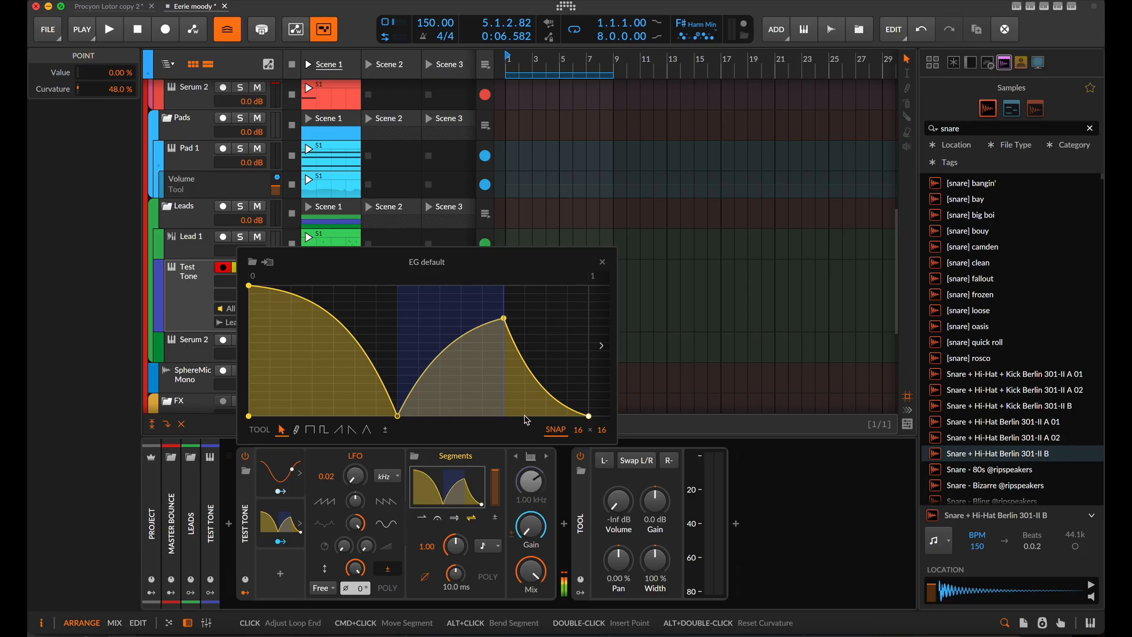
Step: Move the envelope's loop-end point later at 37.5 %, bend the segments on both sides of it, and close the envelope editor
{"action": "left_click_drag", "start_coordinate": [504, 318], "coordinate": [546, 376]}
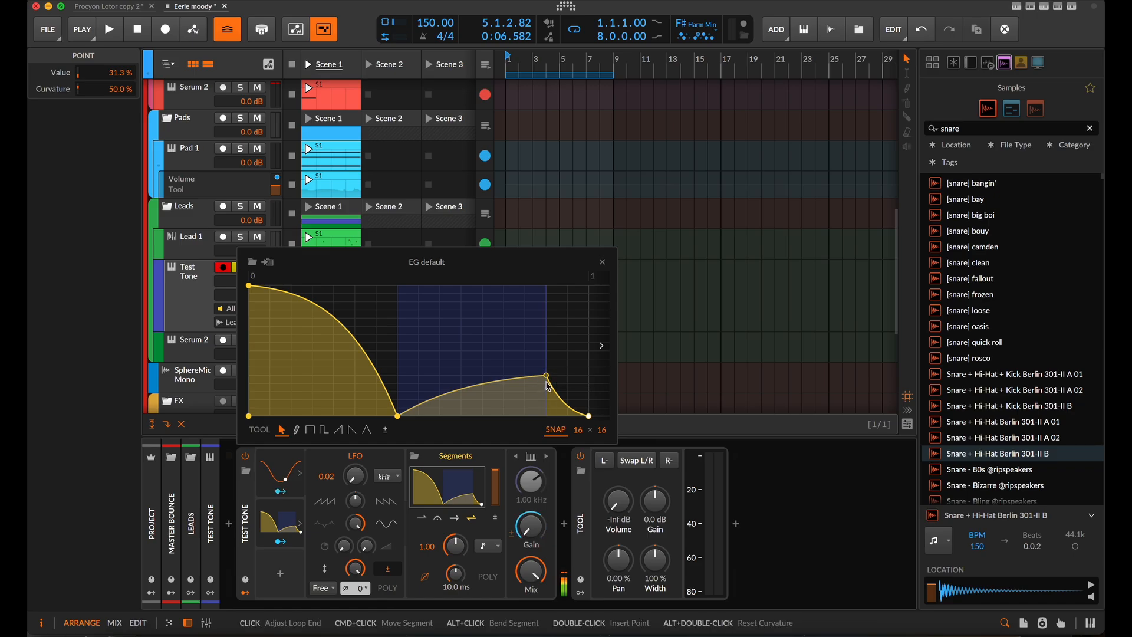
{"action": "left_click_drag", "start_coordinate": [547, 382], "coordinate": [547, 373]}
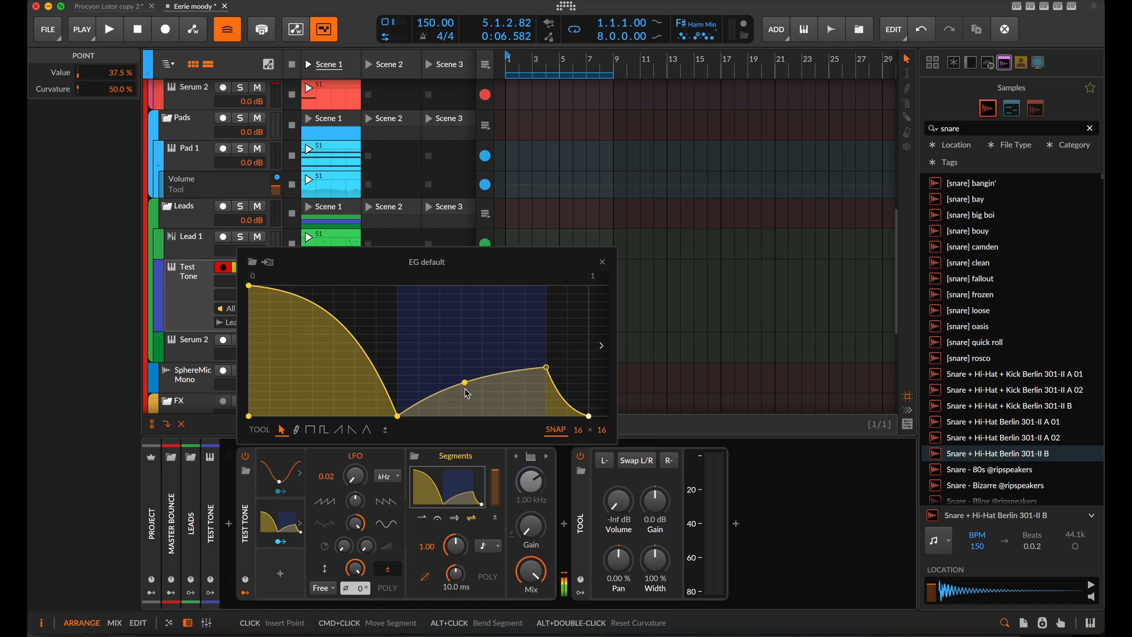
{"action": "left_click_drag", "start_coordinate": [468, 400], "coordinate": [468, 419]}
{"action": "left_click_drag", "start_coordinate": [566, 407], "coordinate": [566, 415]}
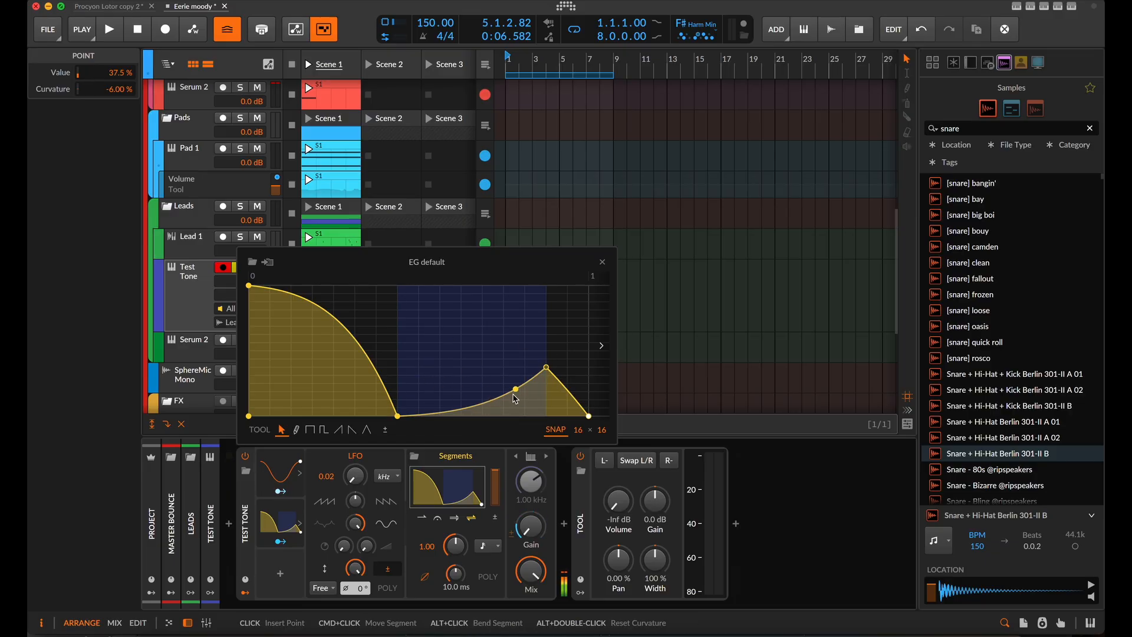
{"action": "left_click", "coordinate": [490, 401]}
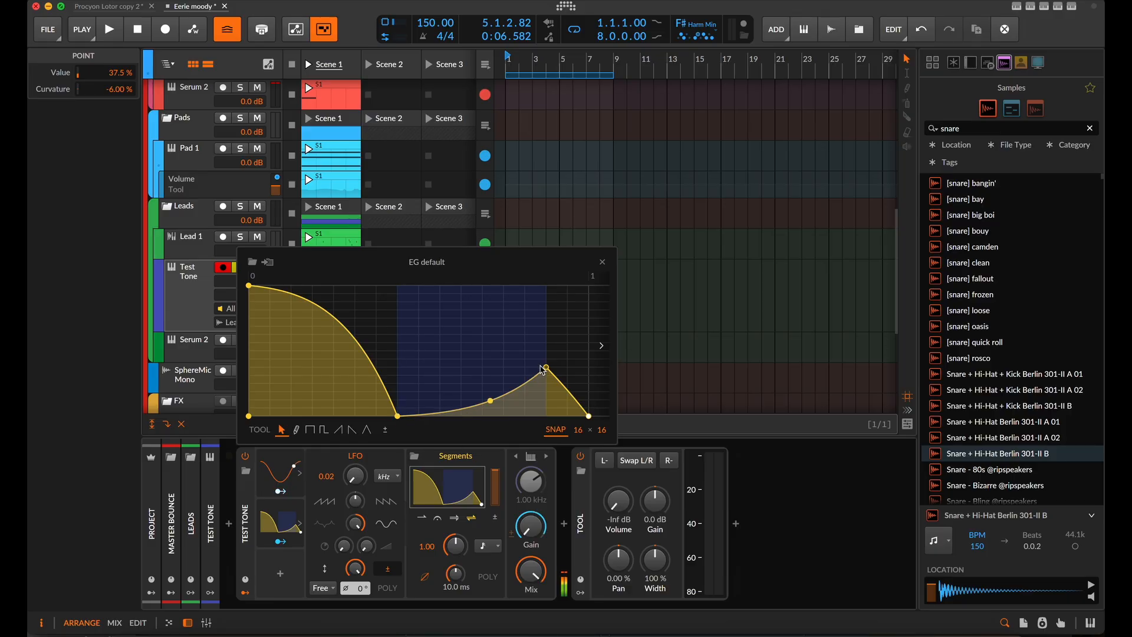
{"action": "left_click", "coordinate": [602, 262]}
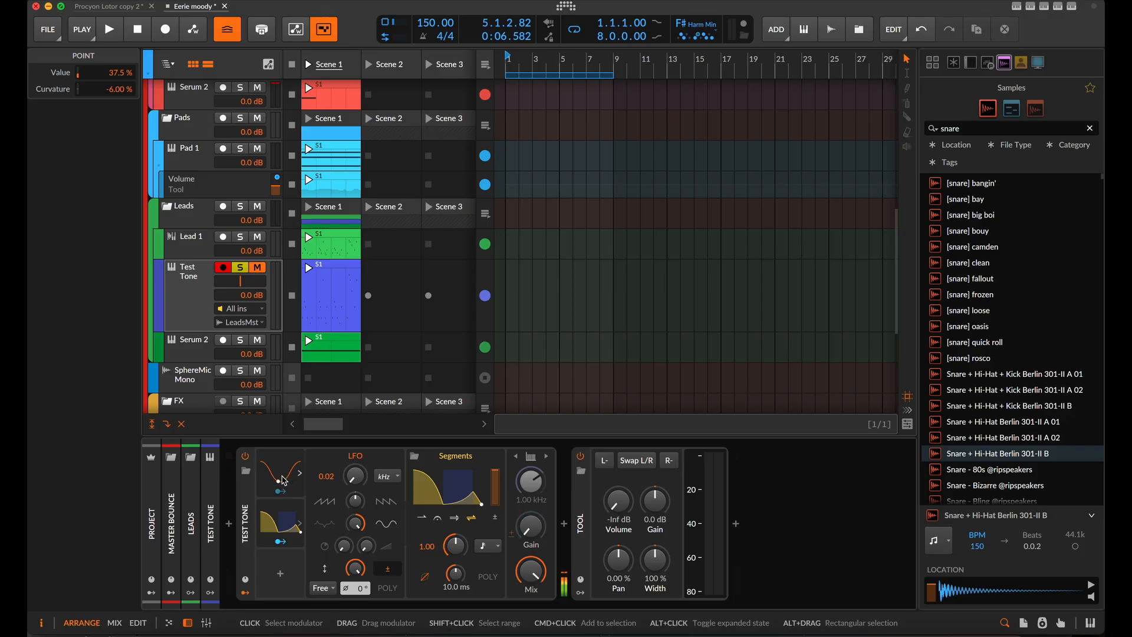
Step: Reduce the LFO's amount to 0 % and map the Segments modulator to it with a modulation of 1.000
{"action": "left_click", "coordinate": [283, 480]}
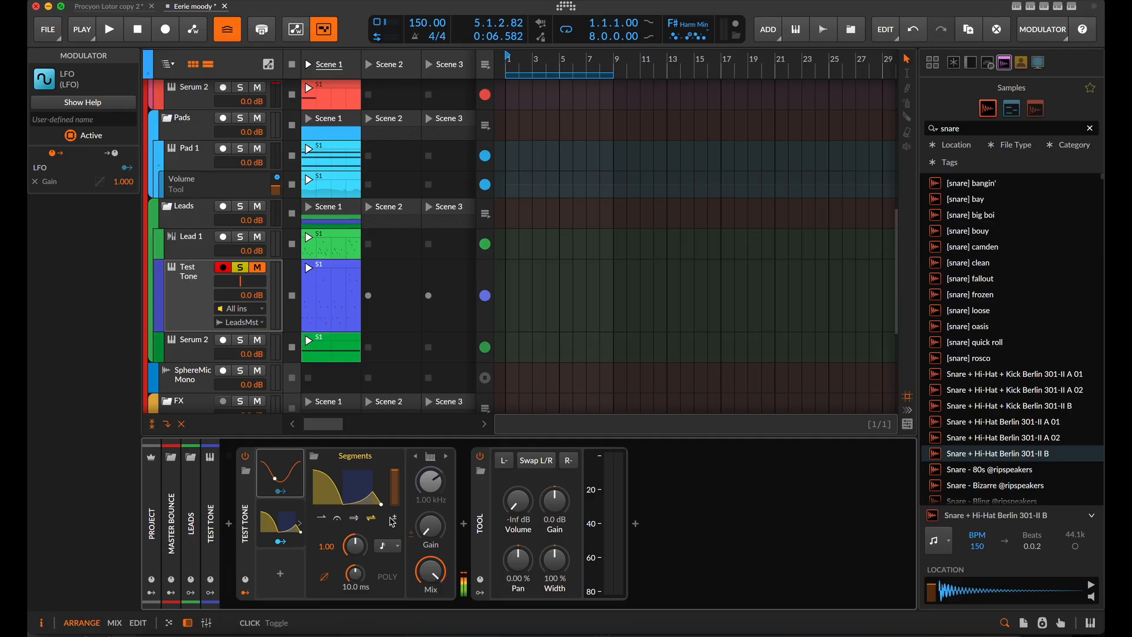
{"action": "left_click", "coordinate": [274, 464]}
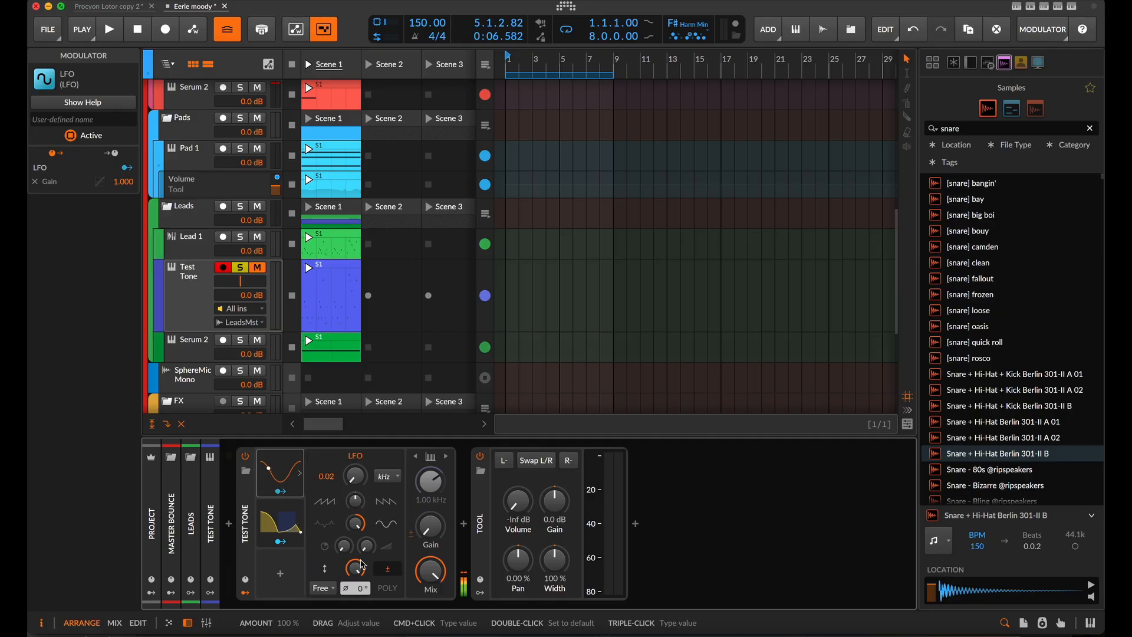
{"action": "left_click_drag", "start_coordinate": [356, 574], "coordinate": [356, 584]}
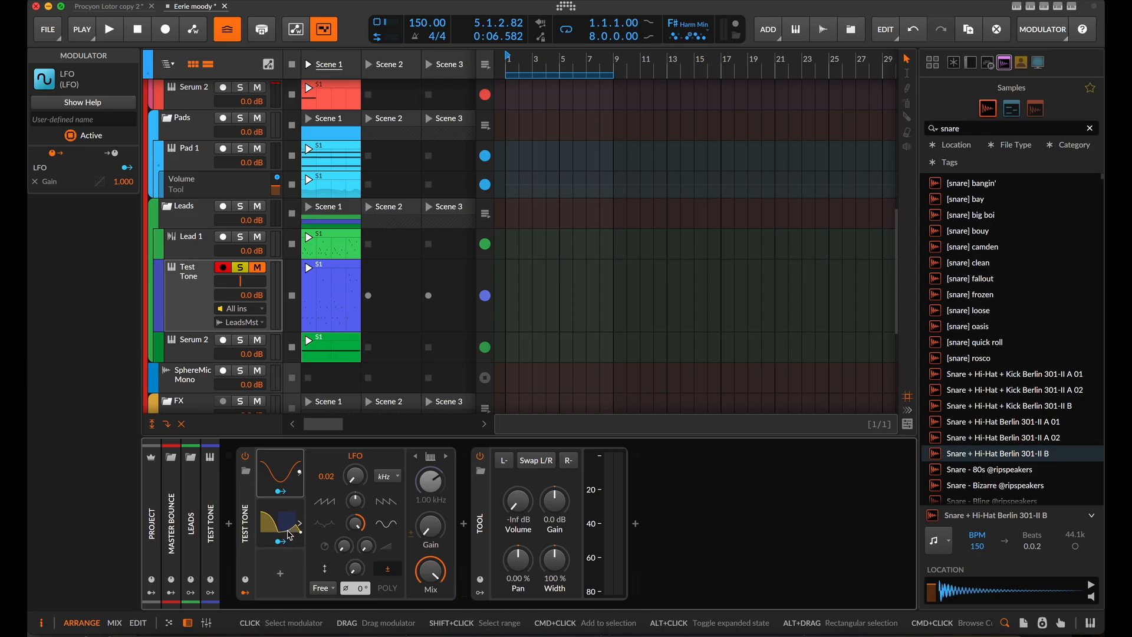
{"action": "left_click", "coordinate": [283, 548]}
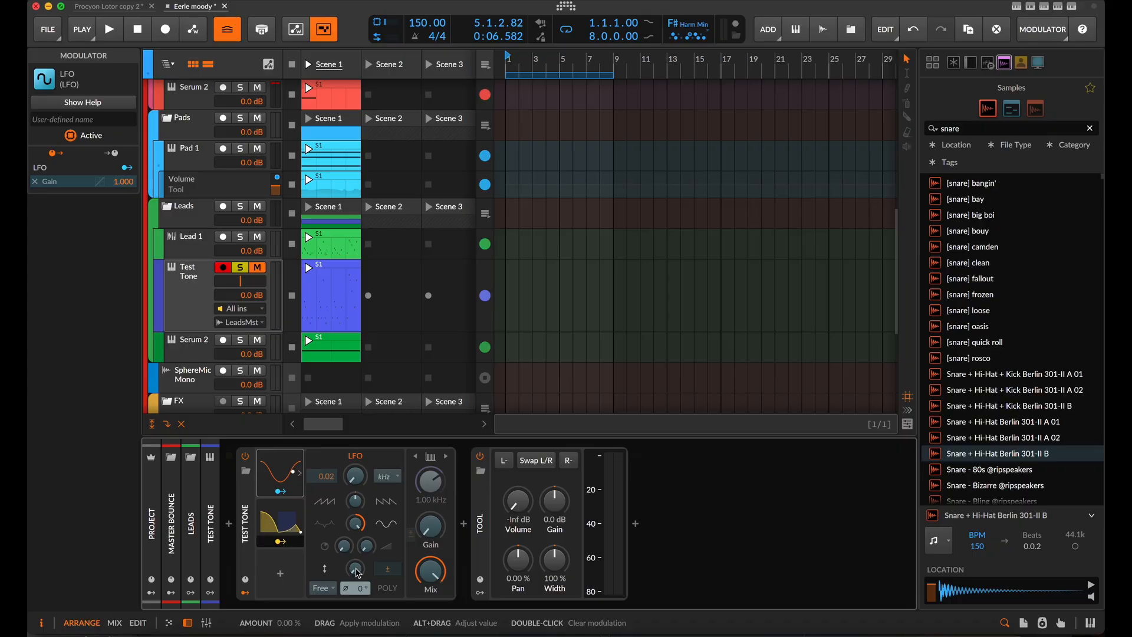
{"action": "left_click", "coordinate": [357, 570]}
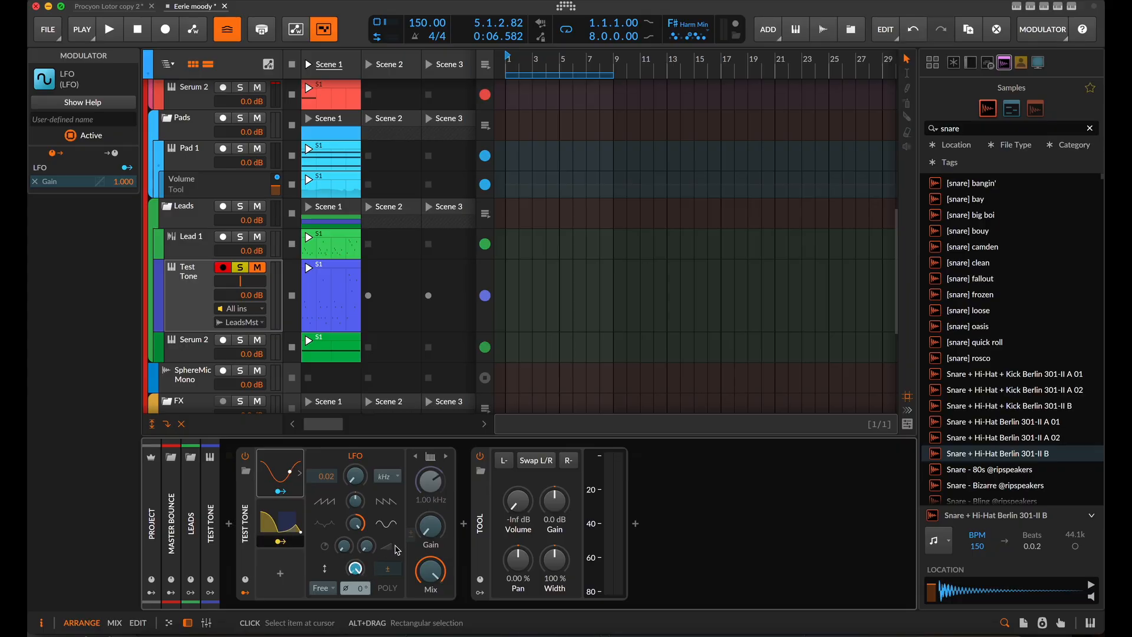
Step: Start playback and add an ADSR modulator to the Test Tone, shaped with instant attack, short decay and zero sustain
{"action": "key", "text": "space"}
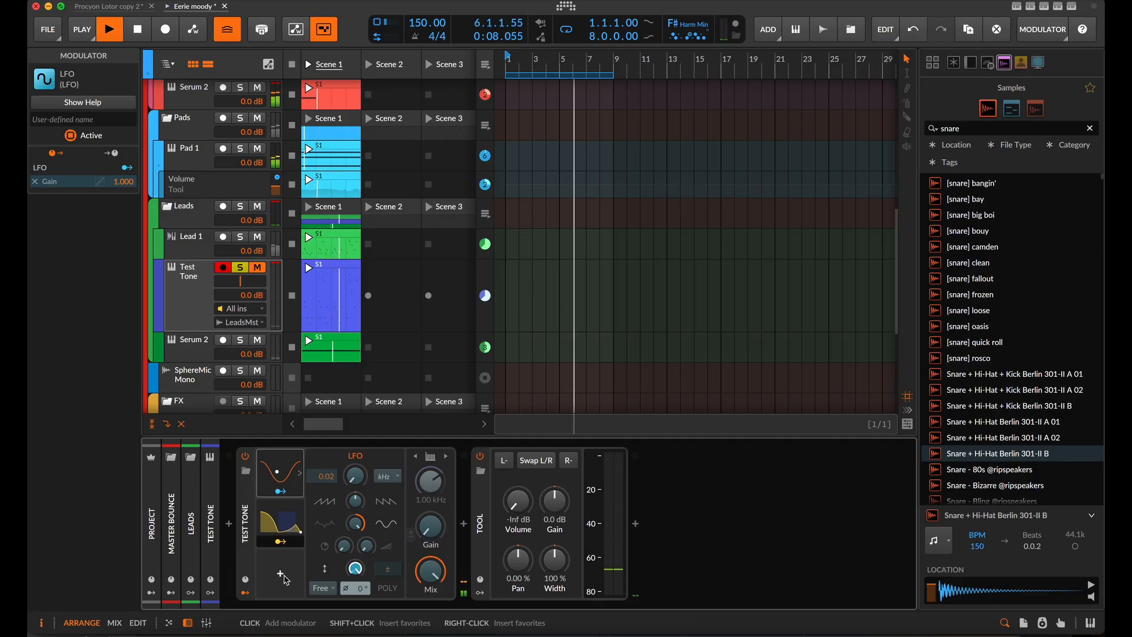
{"action": "left_click", "coordinate": [282, 575]}
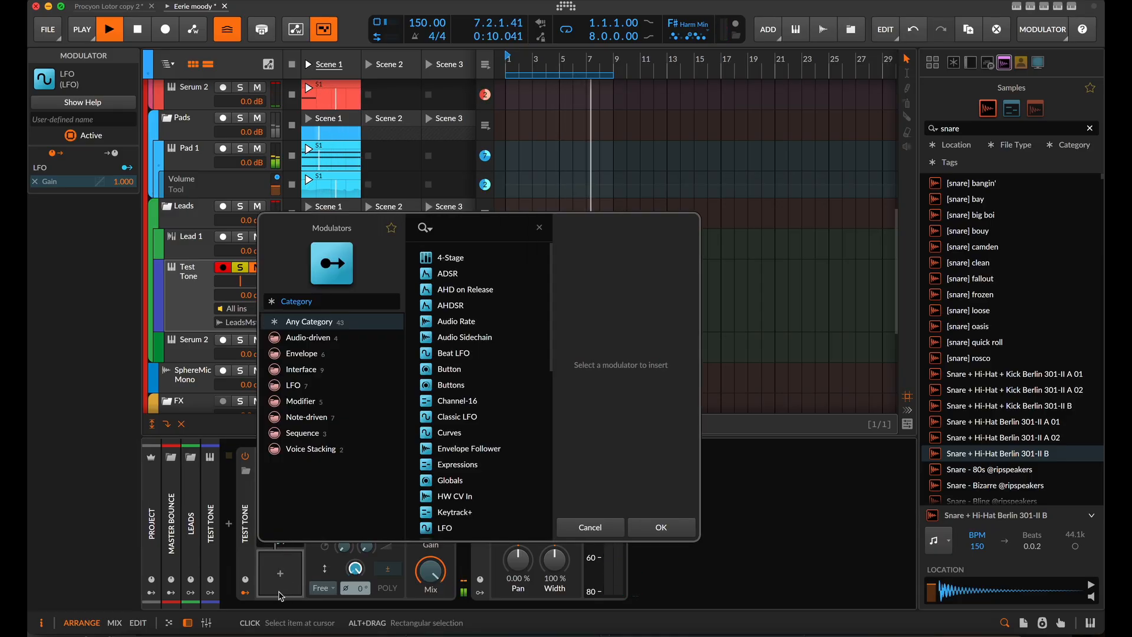
{"action": "type", "text": "ad"}
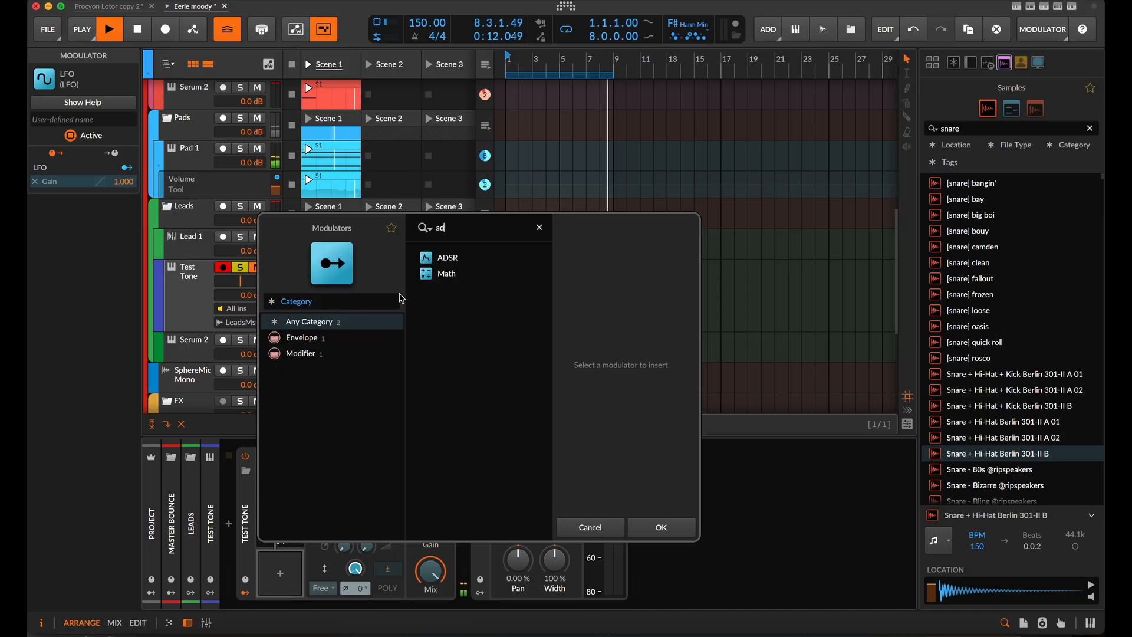
{"action": "left_click", "coordinate": [475, 259]}
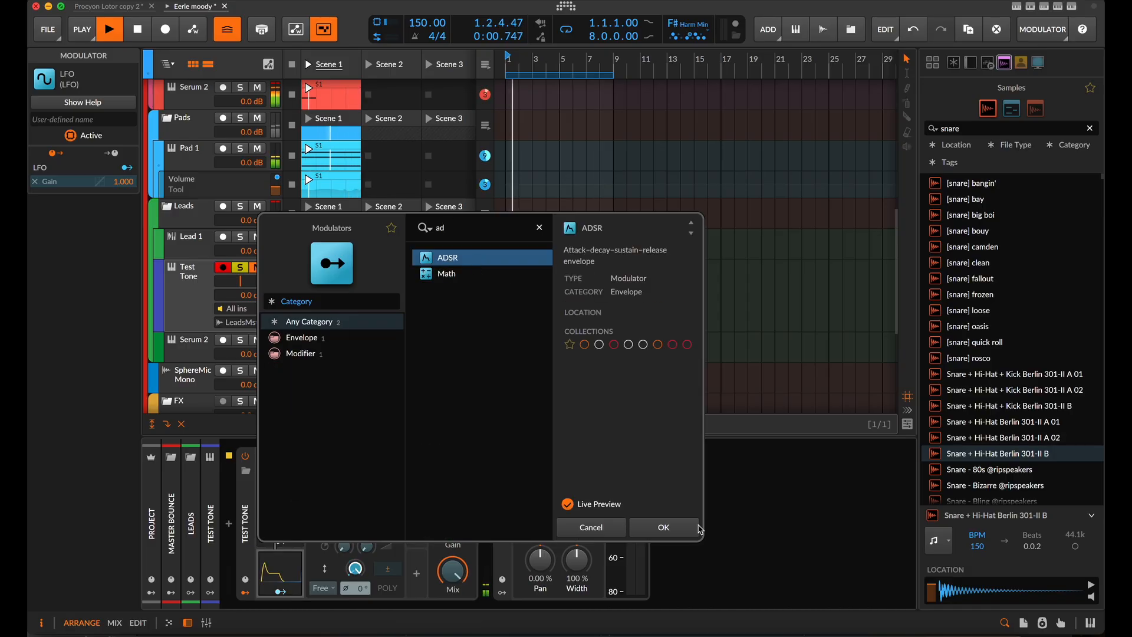
{"action": "left_click", "coordinate": [664, 529]}
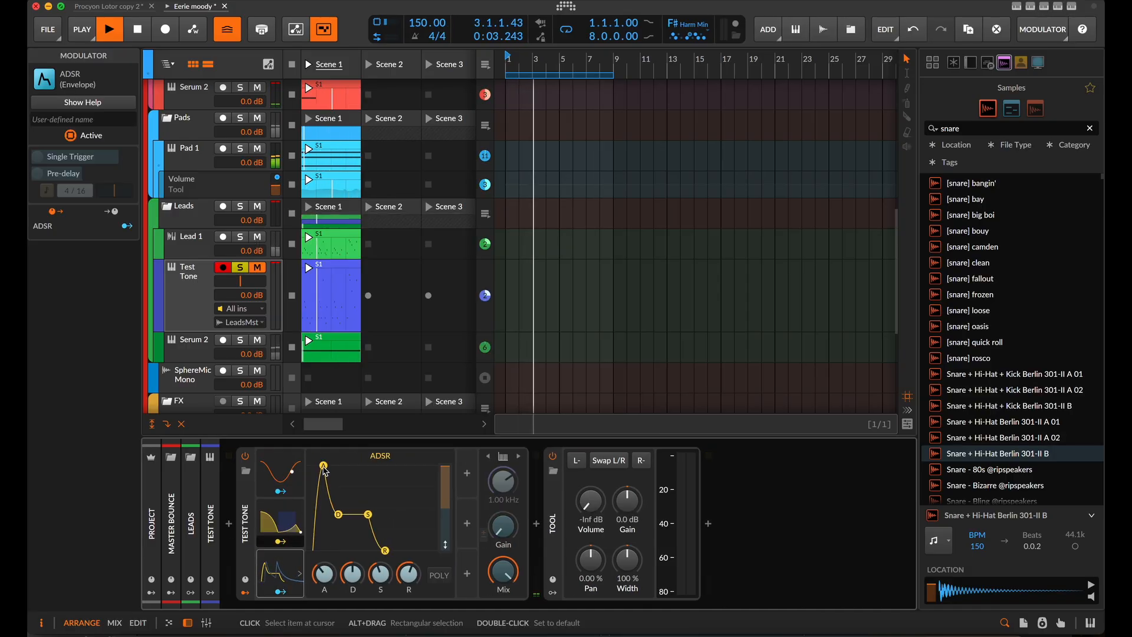
{"action": "left_click_drag", "start_coordinate": [338, 514], "coordinate": [321, 571]}
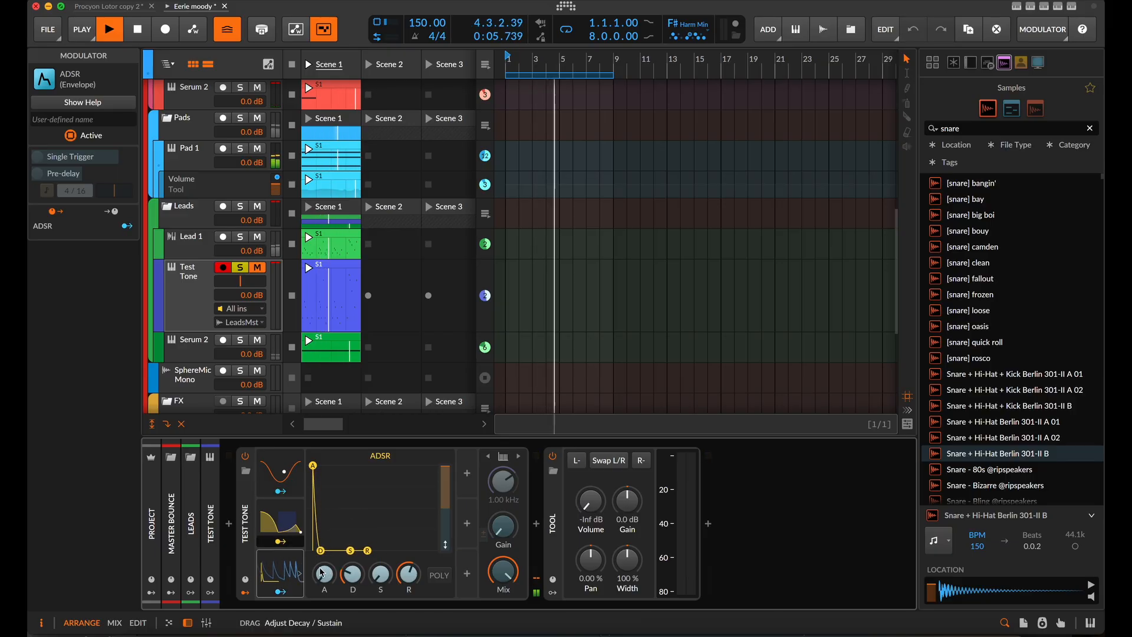
Step: Map the ADSR modulator to the LFO's rate with a modulation of ×2.150
{"action": "left_click", "coordinate": [292, 487]}
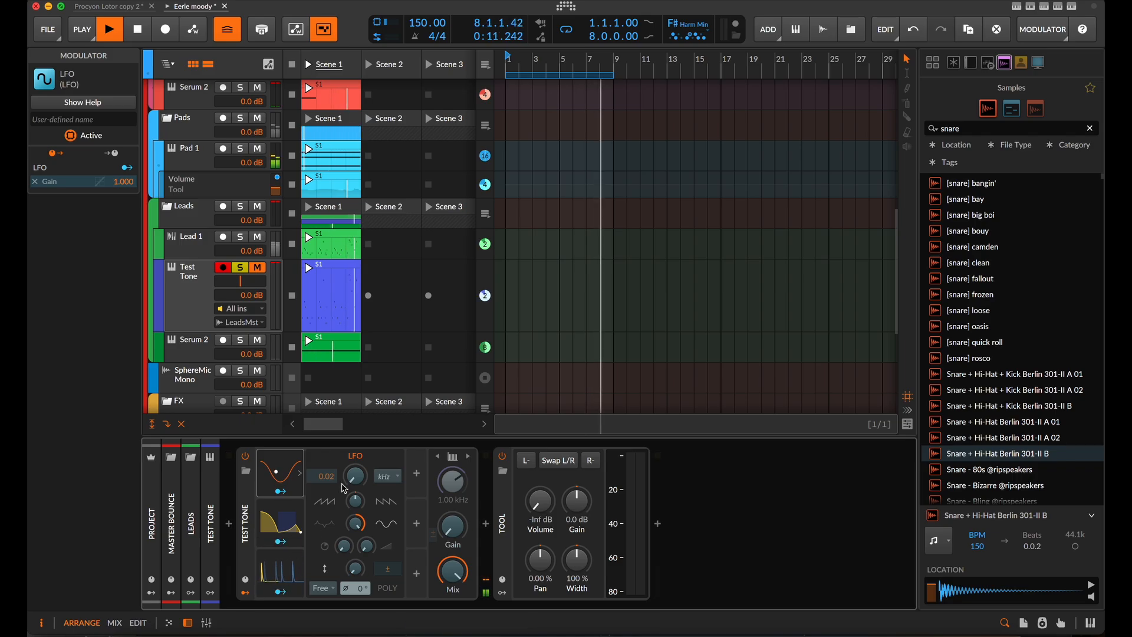
{"action": "left_click", "coordinate": [280, 542]}
{"action": "left_click_drag", "start_coordinate": [355, 476], "coordinate": [355, 459]}
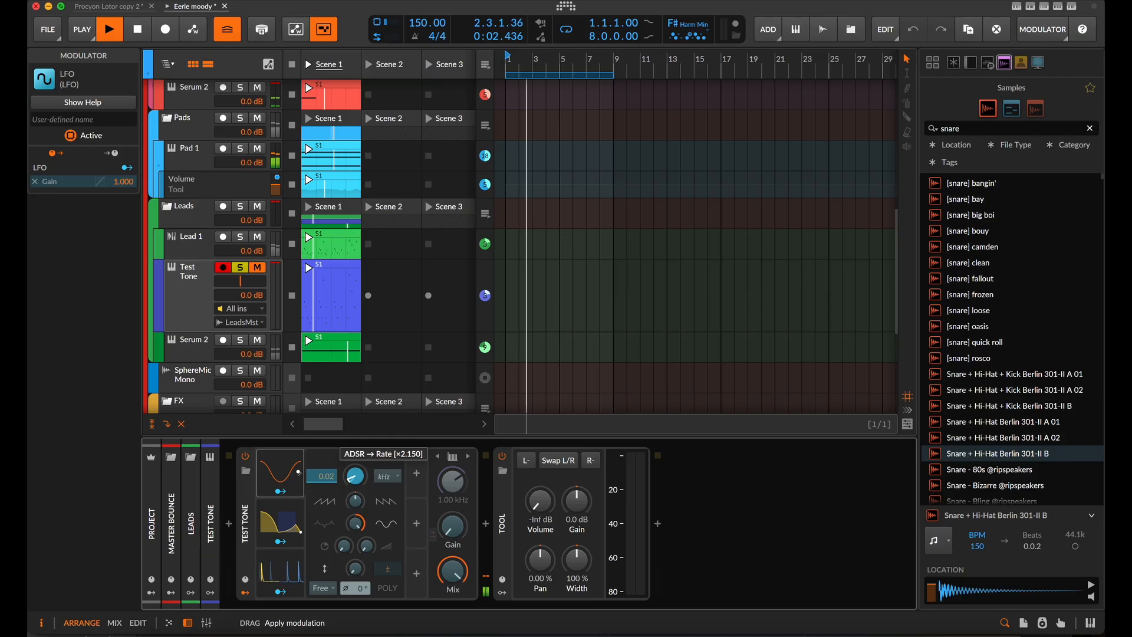
{"action": "mouse_move", "coordinate": [540, 502]}
{"action": "left_mouse_down"}
{"action": "mouse_move", "coordinate": [539, 483]}
{"action": "mouse_move", "coordinate": [539, 522]}
{"action": "left_mouse_up"}
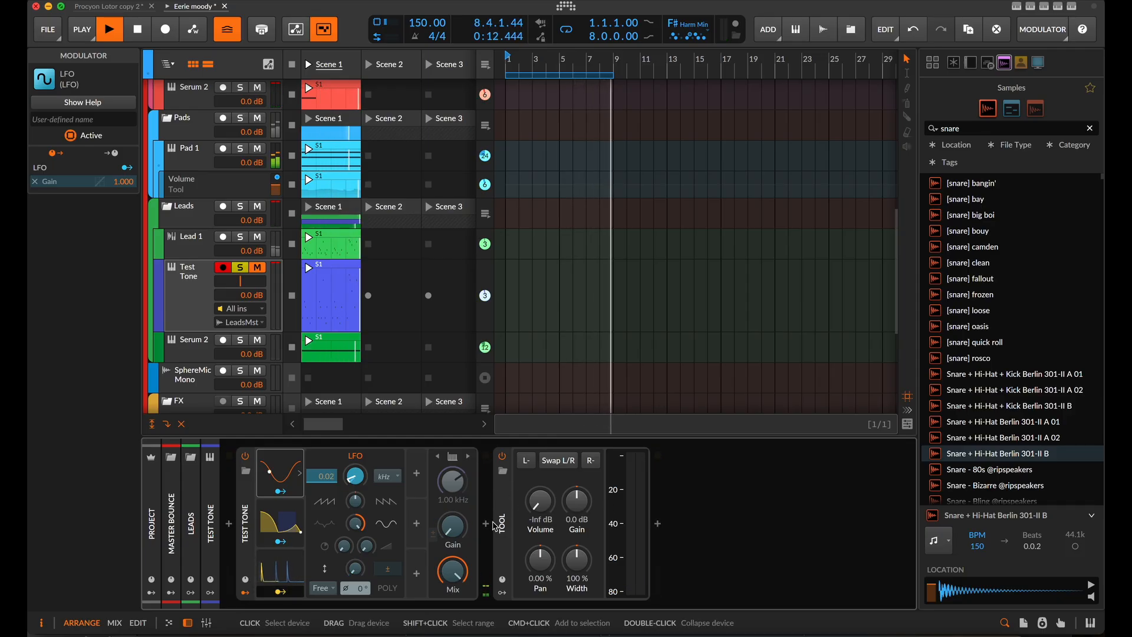
Step: Insert a Comb filter device between the Test Tone and Tool devices
{"action": "left_click", "coordinate": [486, 523]}
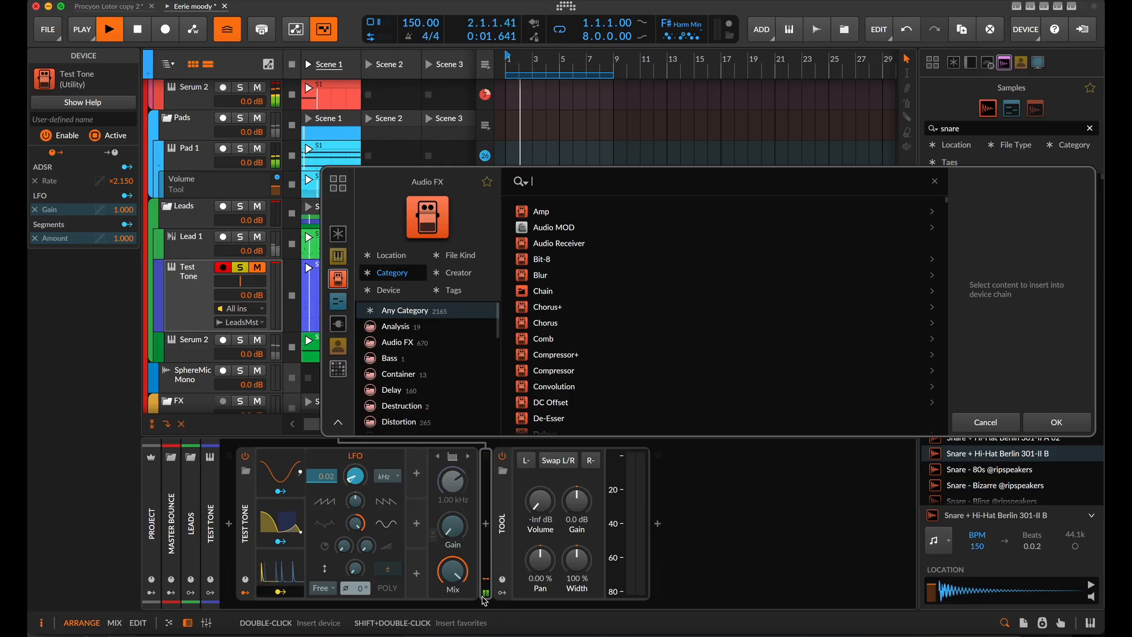
{"action": "type", "text": "comb"}
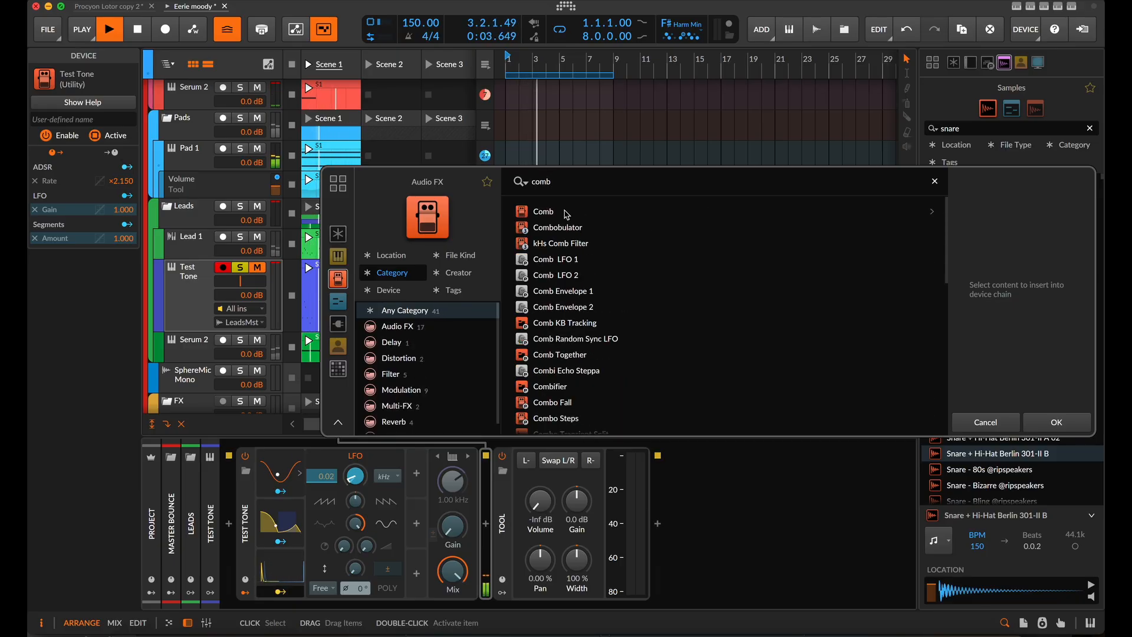
{"action": "left_click", "coordinate": [566, 213]}
{"action": "left_click", "coordinate": [1039, 423]}
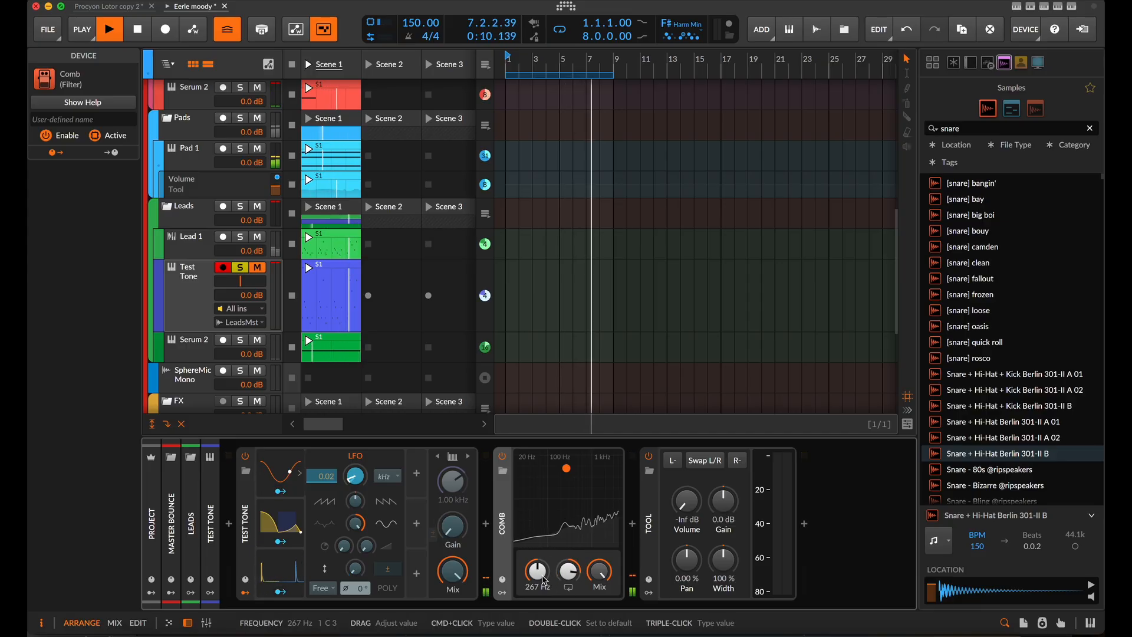
Step: Set the Comb's frequency to 262 Hz and raise its feedback to about 94 %, checking the sound with the Tool's volume
{"action": "left_click", "coordinate": [538, 572], "text": "super"}
{"action": "type", "text": "161"}
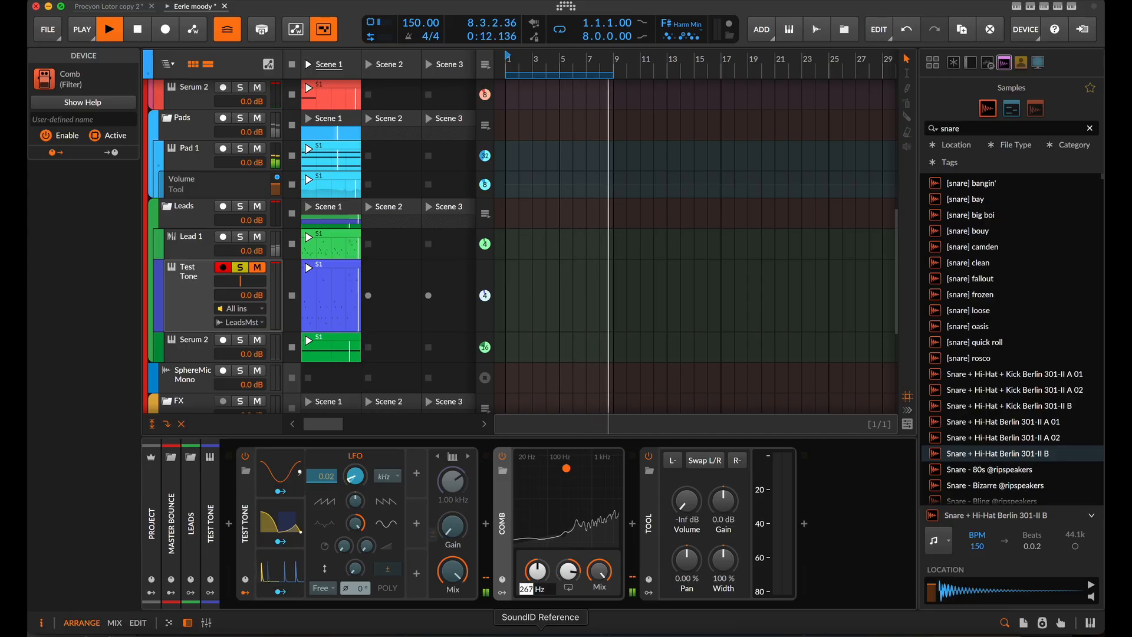
{"action": "key", "text": "Return"}
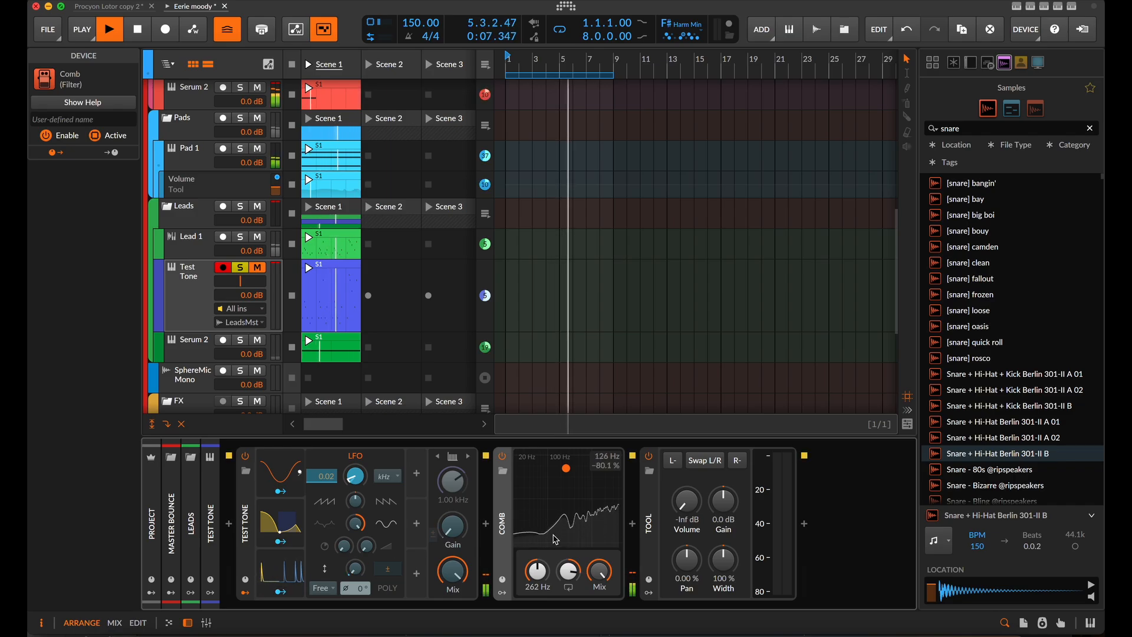
{"action": "left_click_drag", "start_coordinate": [568, 562], "coordinate": [569, 551]}
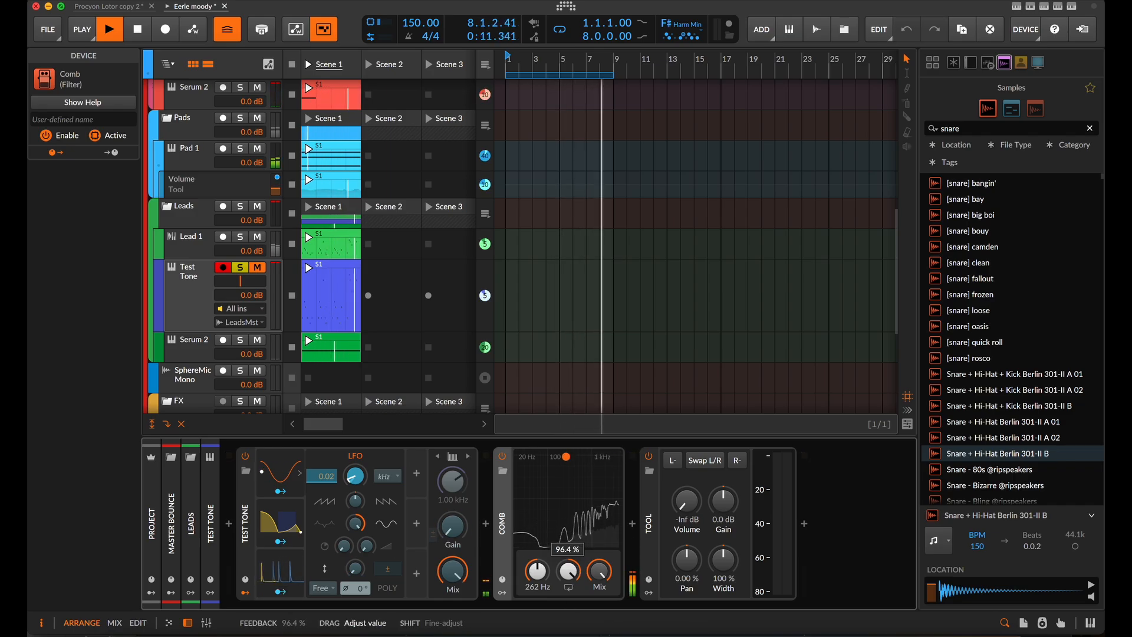
{"action": "left_click_drag", "start_coordinate": [569, 551], "coordinate": [569, 572]}
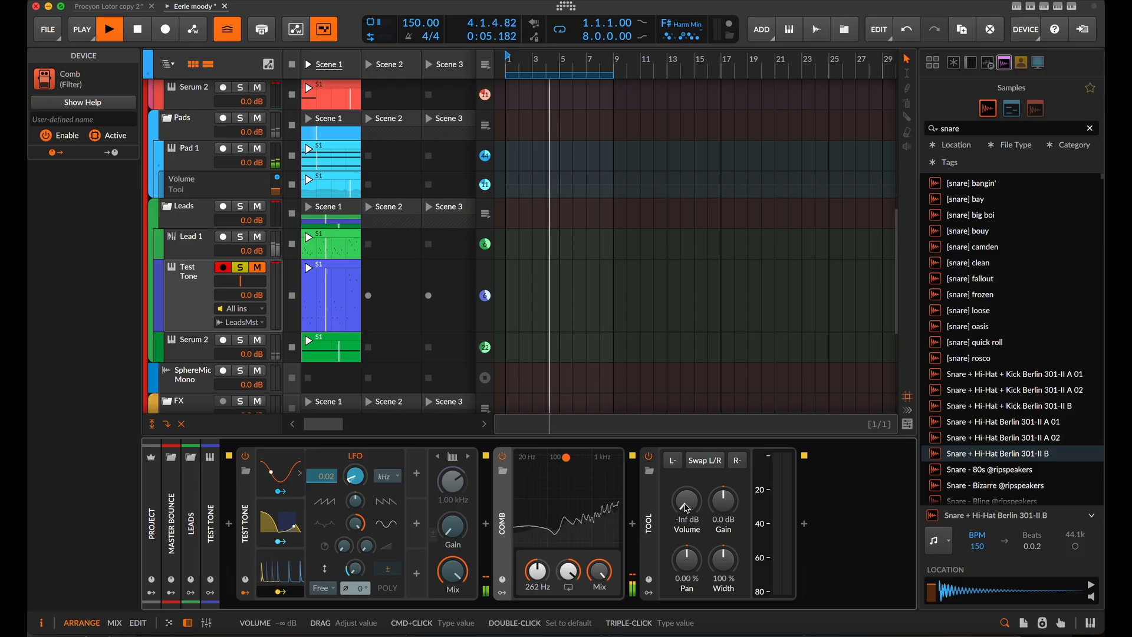
{"action": "left_click_drag", "start_coordinate": [686, 507], "coordinate": [685, 494]}
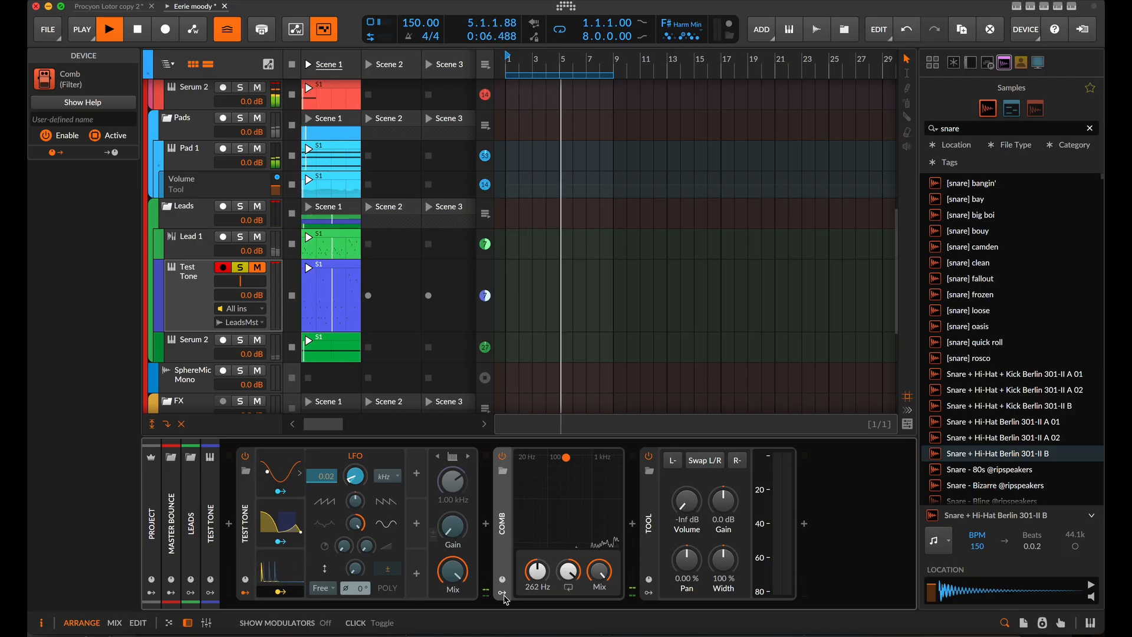
Step: Add a Relative Keytrack modulator to the Comb device
{"action": "left_click", "coordinate": [503, 593]}
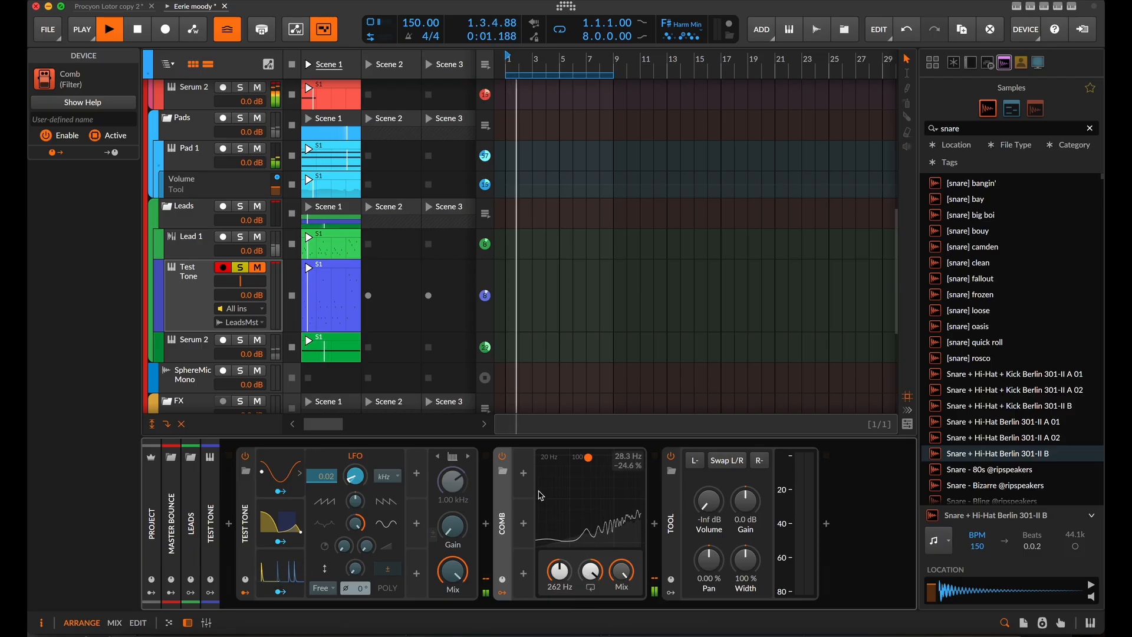
{"action": "left_click", "coordinate": [524, 475]}
{"action": "type", "text": "rel"}
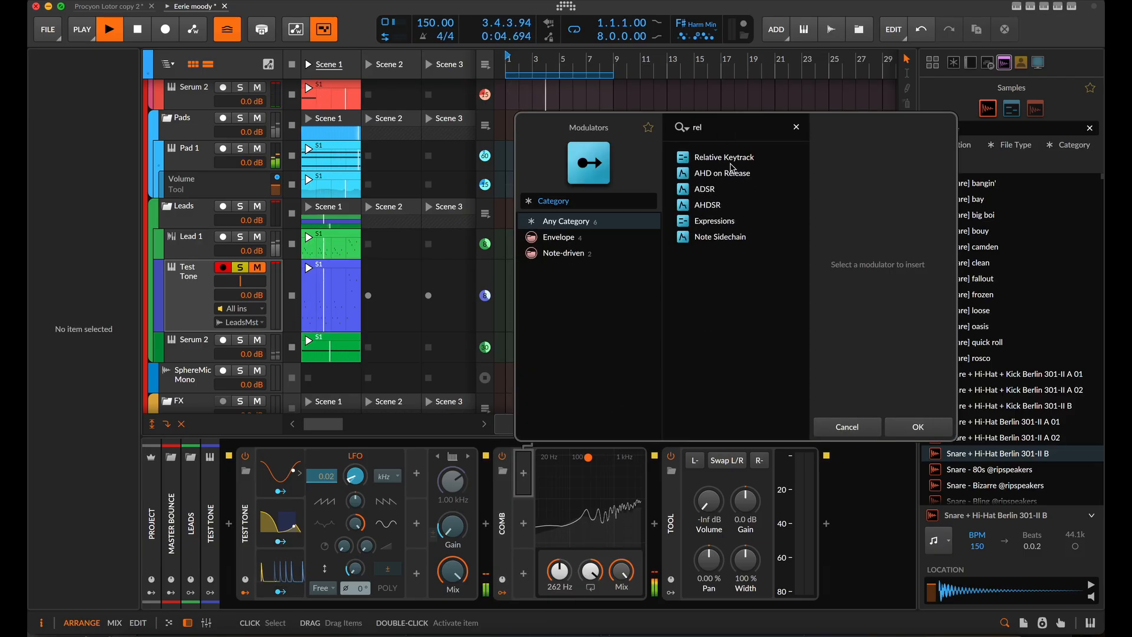
{"action": "left_click", "coordinate": [731, 164]}
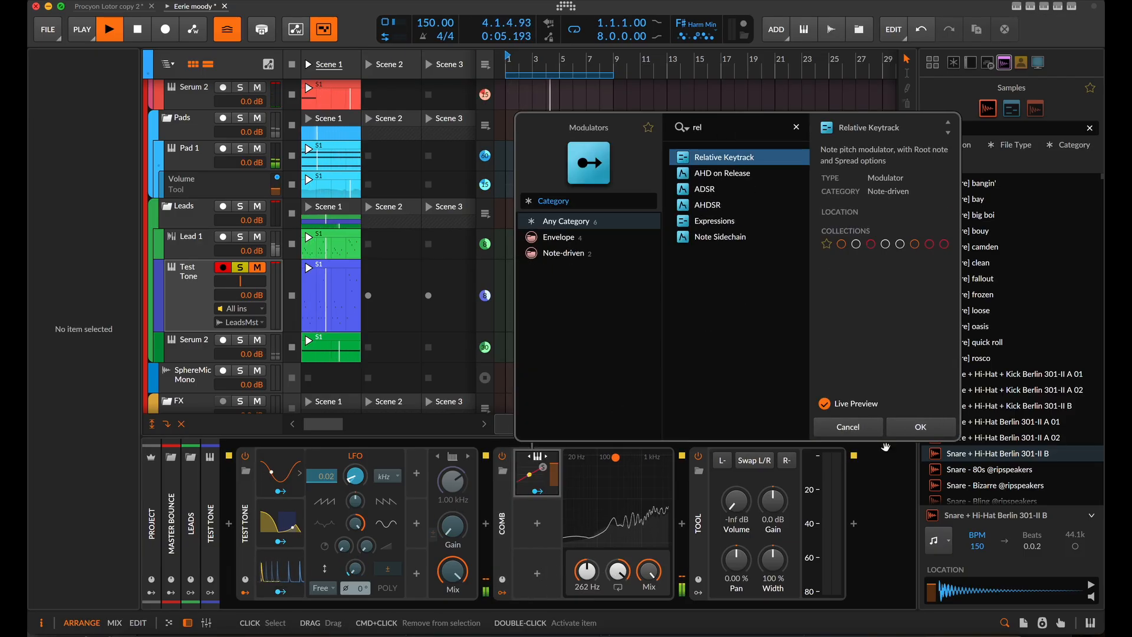
{"action": "left_click", "coordinate": [919, 427]}
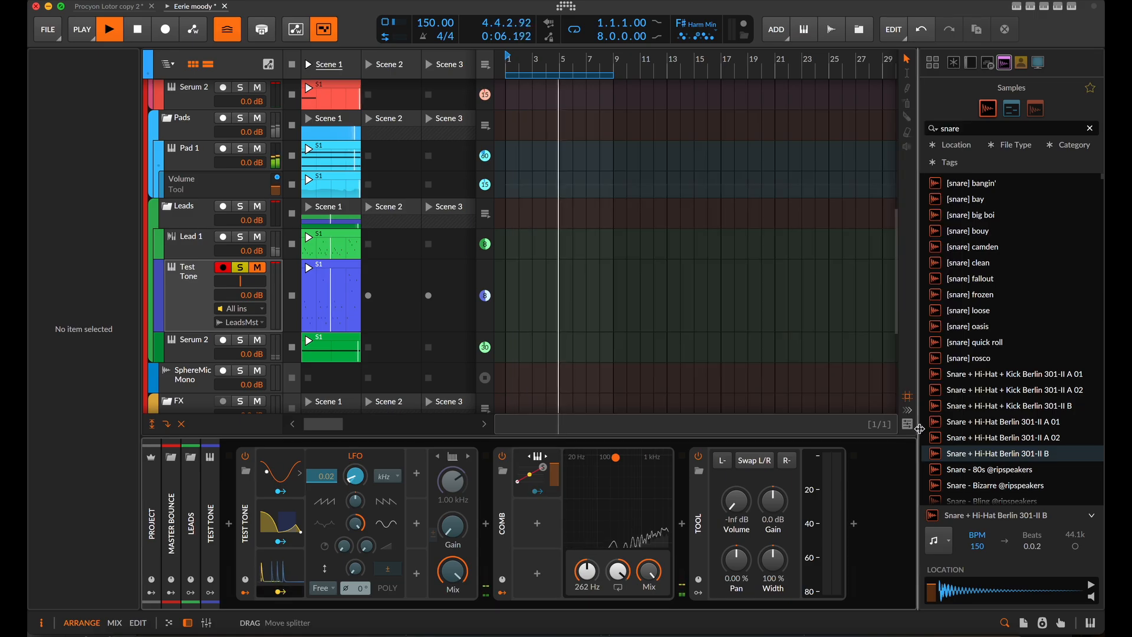
Step: Map the Relative Keytrack modulator to the Comb's frequency with a modulation of ×60.00
{"action": "left_click", "coordinate": [538, 493]}
{"action": "left_click_drag", "start_coordinate": [586, 571], "coordinate": [587, 526]}
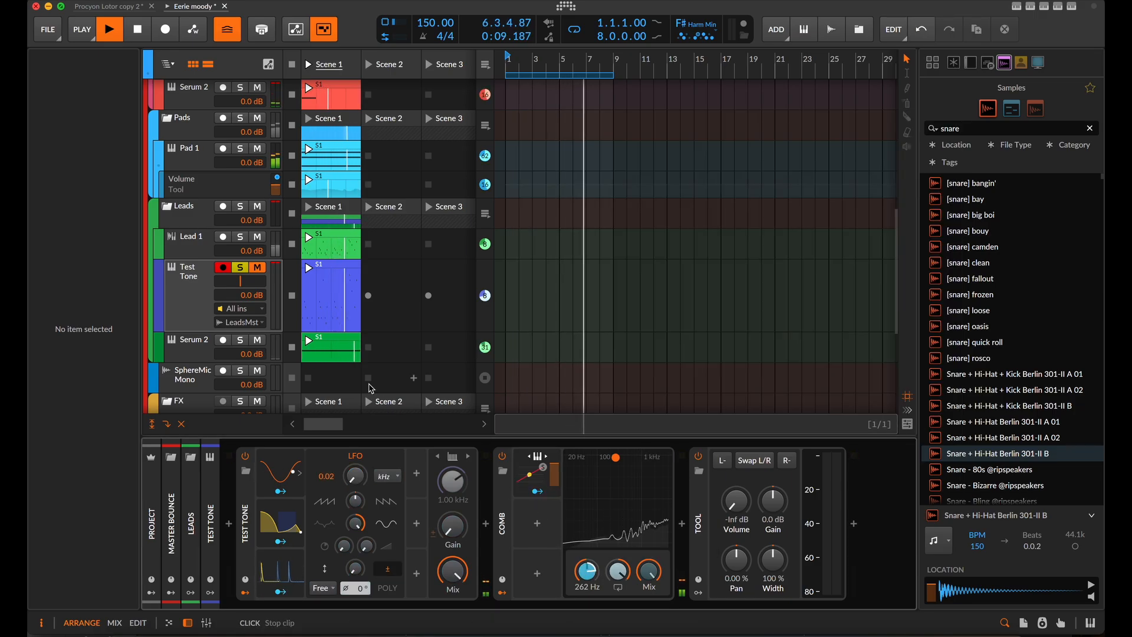
{"action": "left_click", "coordinate": [536, 473]}
{"action": "left_click", "coordinate": [131, 330], "text": "super"}
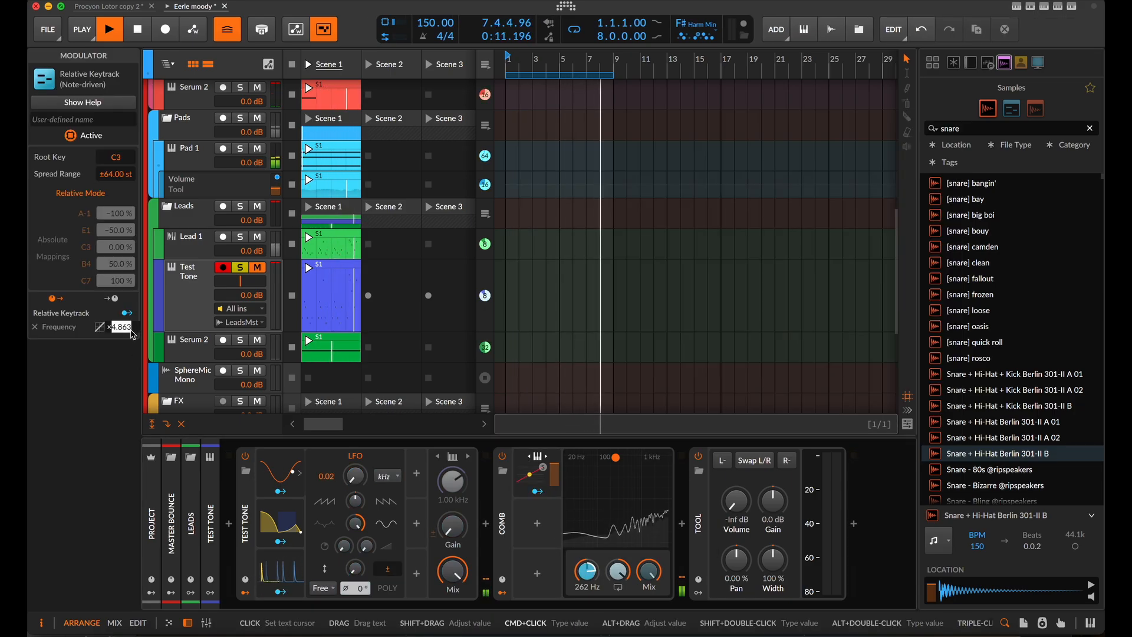
{"action": "type", "text": "60"}
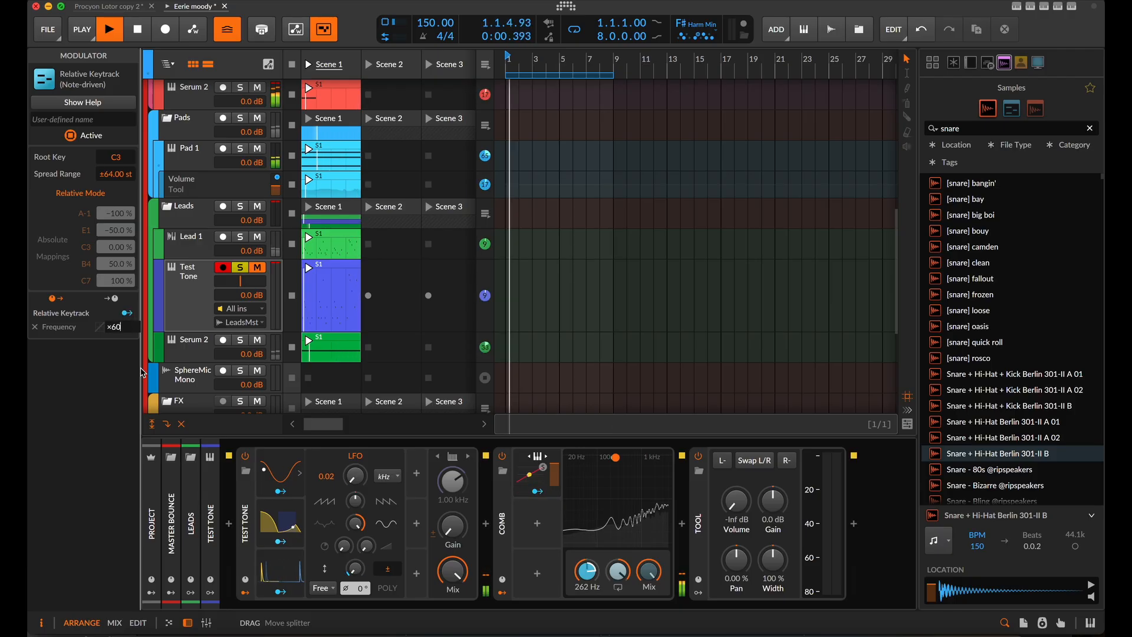
{"action": "key", "text": "Return"}
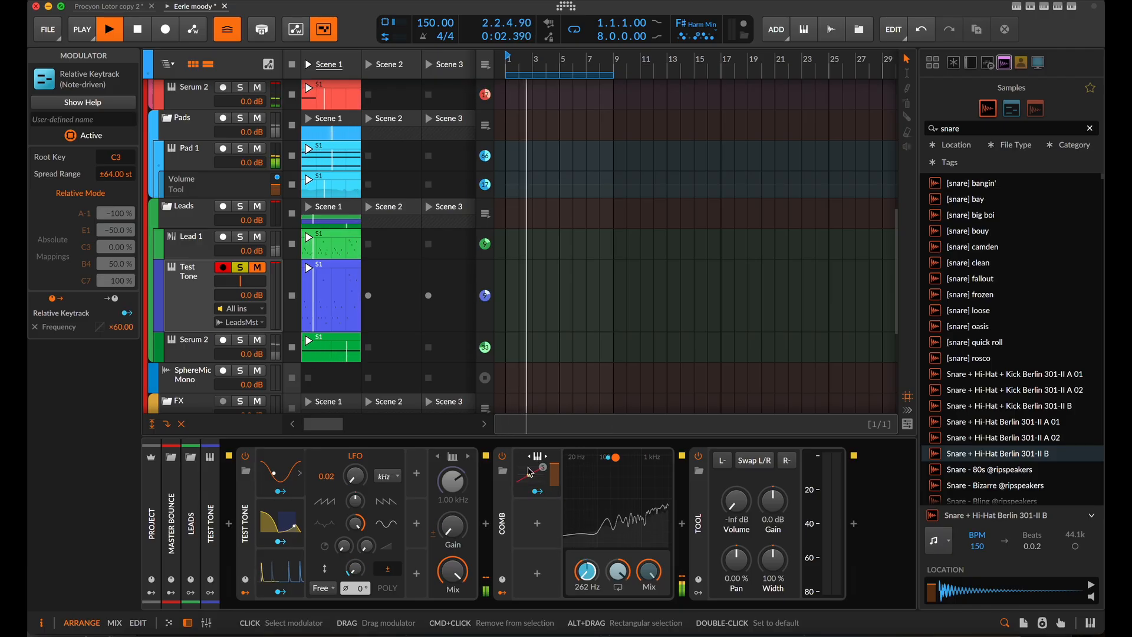
{"action": "left_click", "coordinate": [537, 490]}
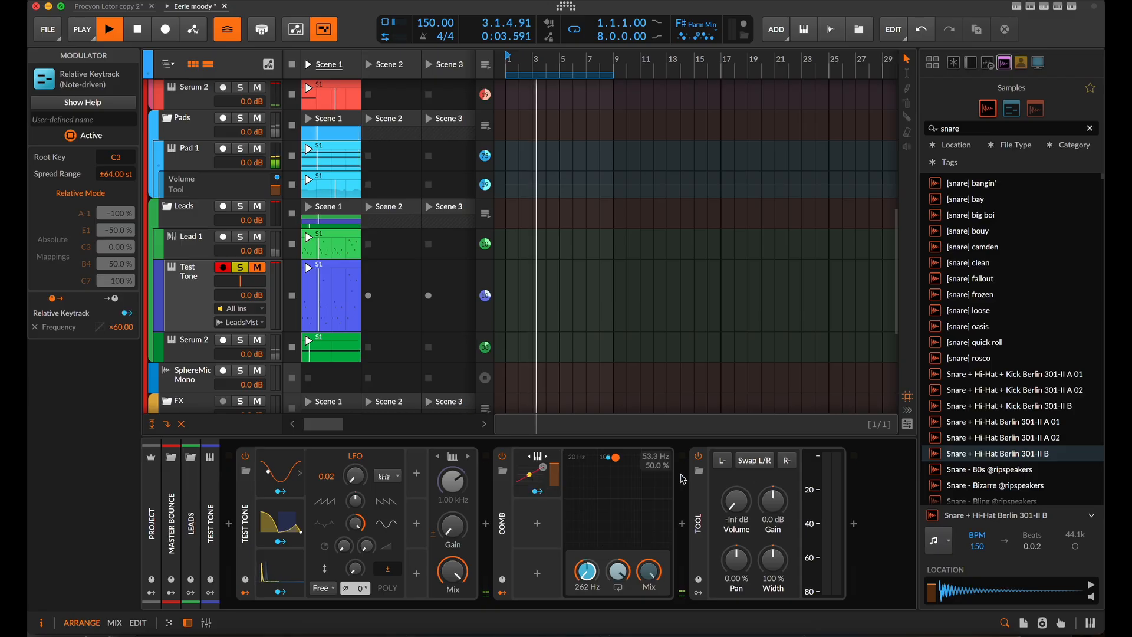
Step: Audition the keytracked Comb by raising the Tool's volume to about -9.5 dB, and return it to -Inf dB
{"action": "left_click_drag", "start_coordinate": [736, 500], "coordinate": [736, 483]}
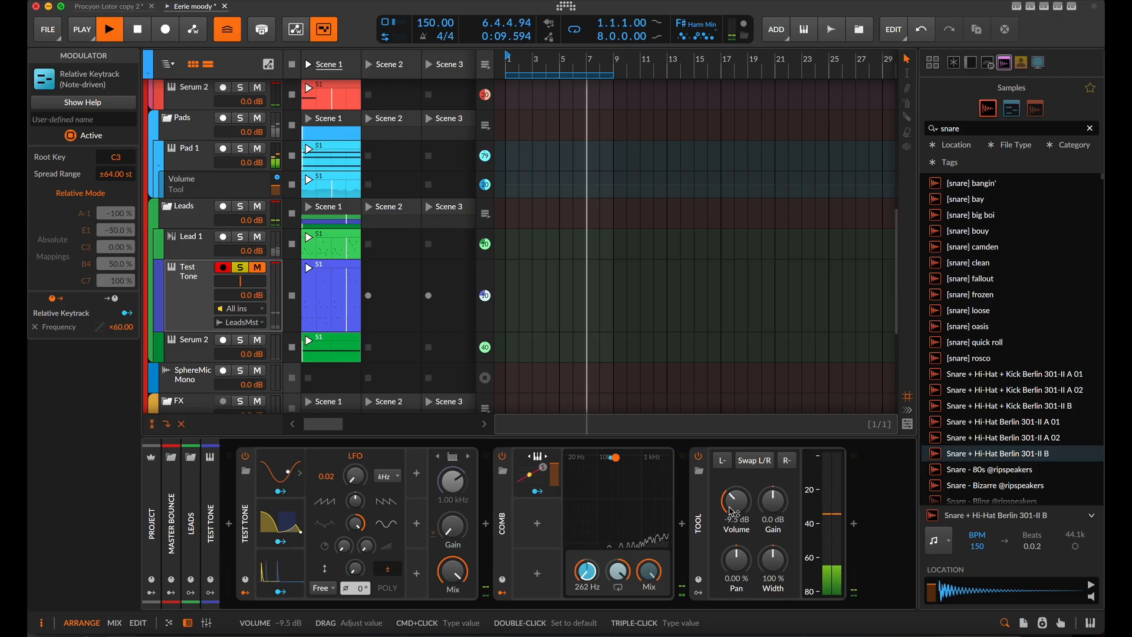
{"action": "left_click_drag", "start_coordinate": [731, 510], "coordinate": [731, 544]}
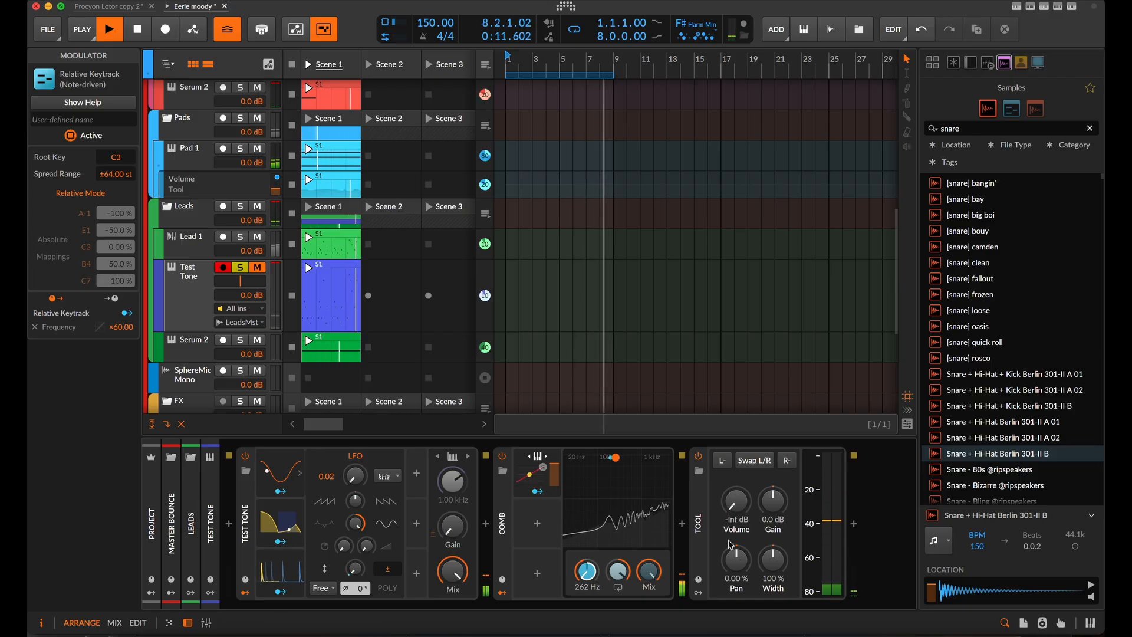
Step: Wrap the Comb in an FX Layer container and duplicate its layer four times to get five parallel Combs
{"action": "left_click", "coordinate": [502, 523]}
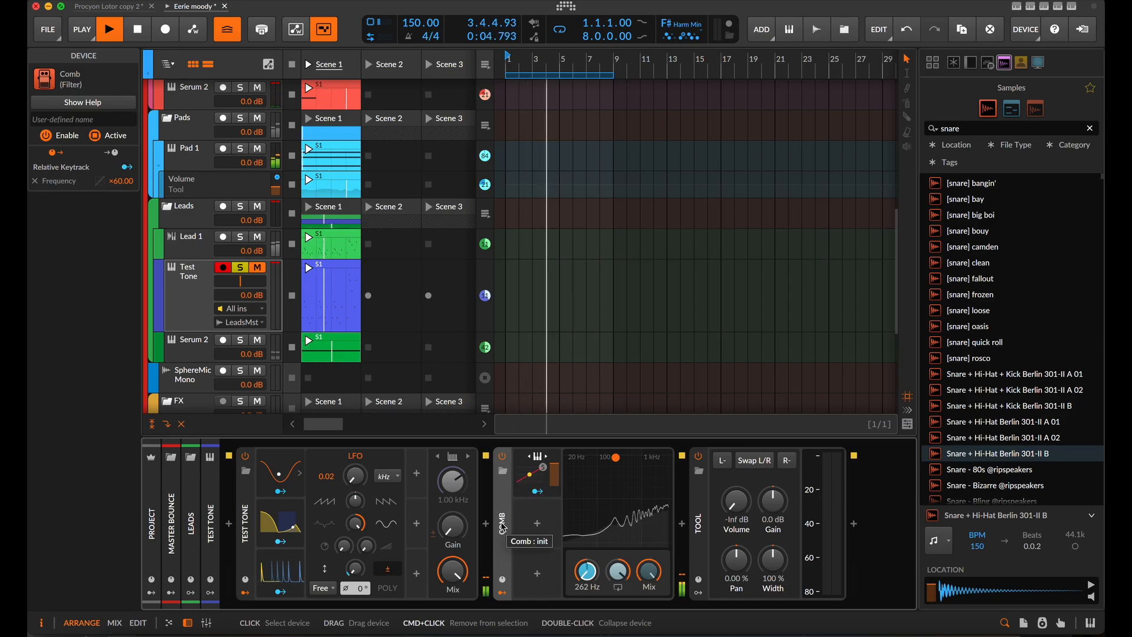
{"action": "key", "text": "super+g"}
{"action": "left_click", "coordinate": [568, 465]}
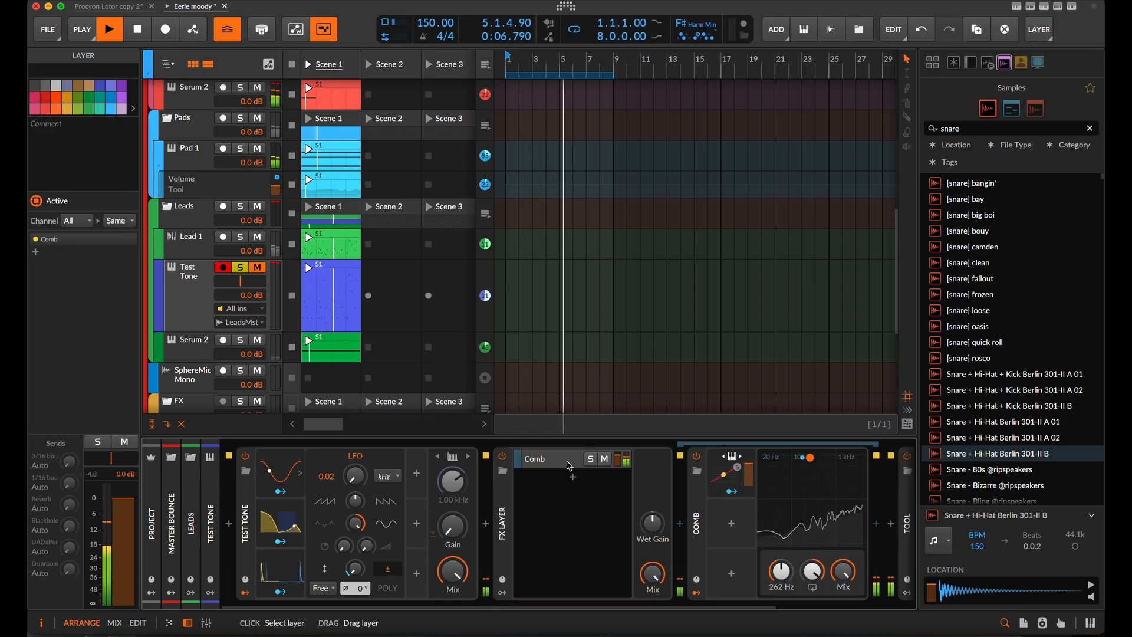
{"action": "key", "text": "super+d"}
{"action": "key", "text": "super+d"}
{"action": "key", "text": "super+d"}
{"action": "key", "text": "super+d"}
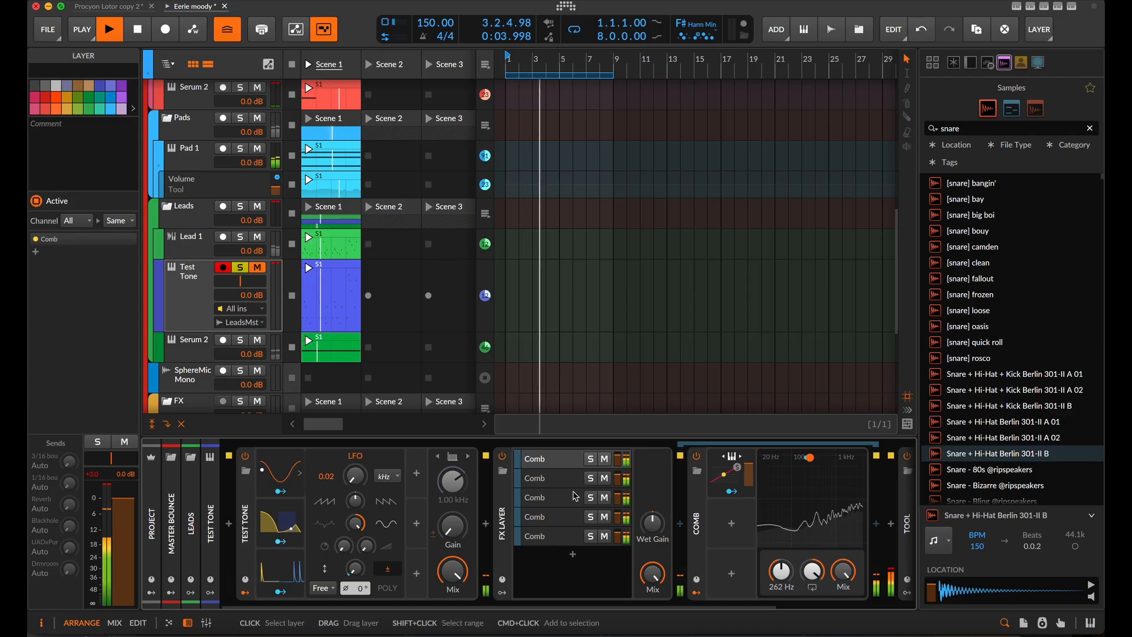
Step: Insert a Peak Limiter at the end of the device chain, after the Tool
{"action": "scroll", "coordinate": [575, 497], "scroll_direction": "right", "scroll_amount": 3}
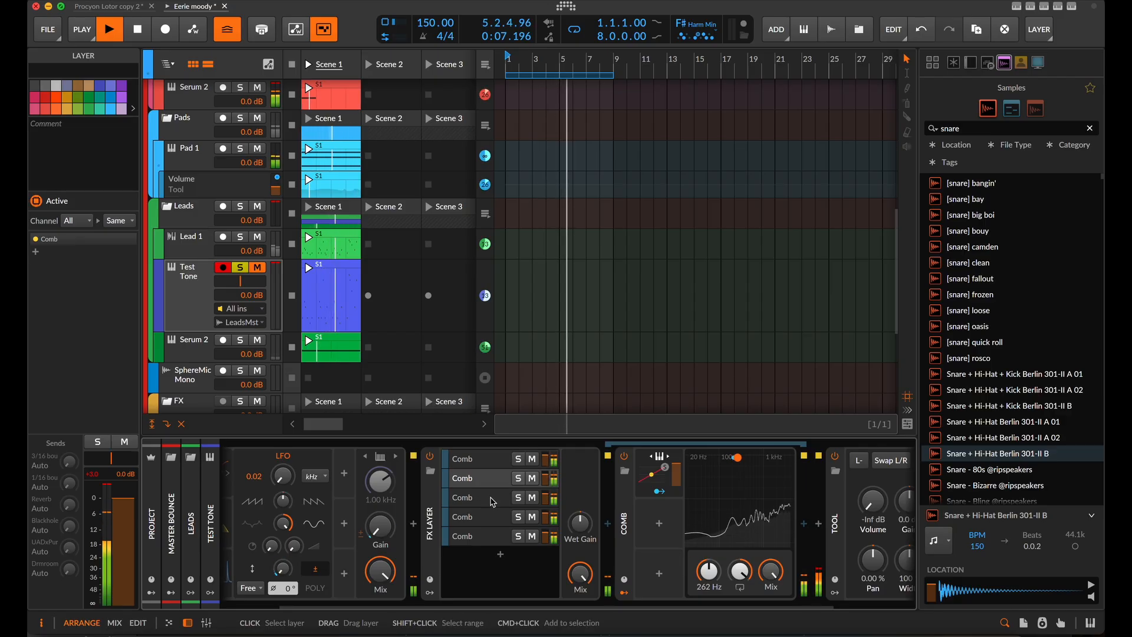
{"action": "scroll", "coordinate": [597, 516], "scroll_direction": "right", "scroll_amount": 3}
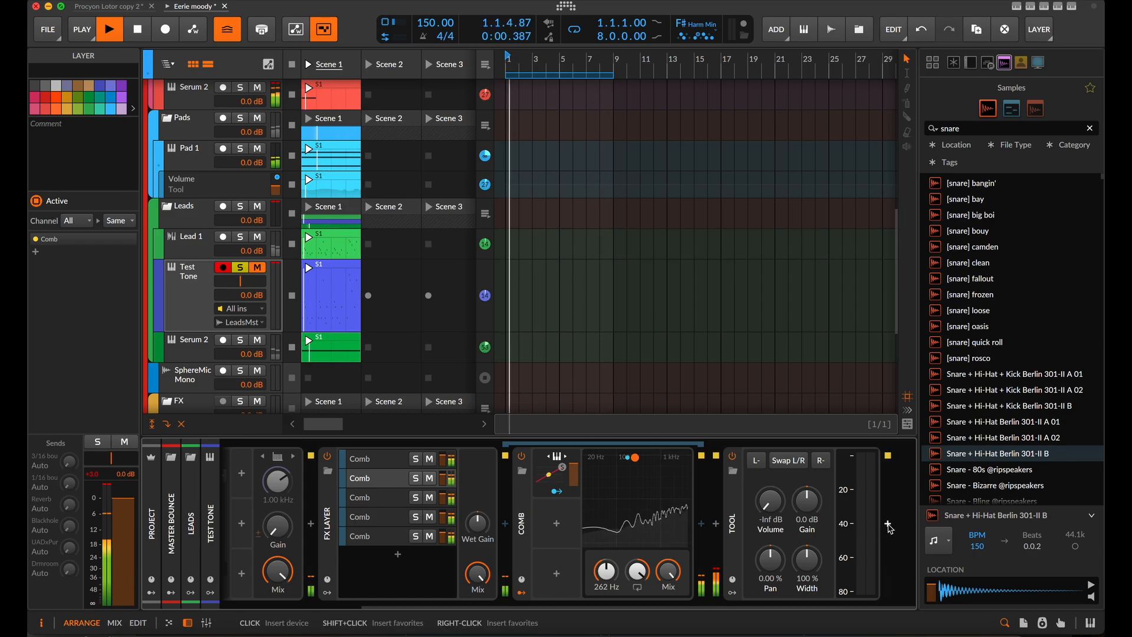
{"action": "left_click", "coordinate": [888, 524]}
{"action": "type", "text": "limiter"}
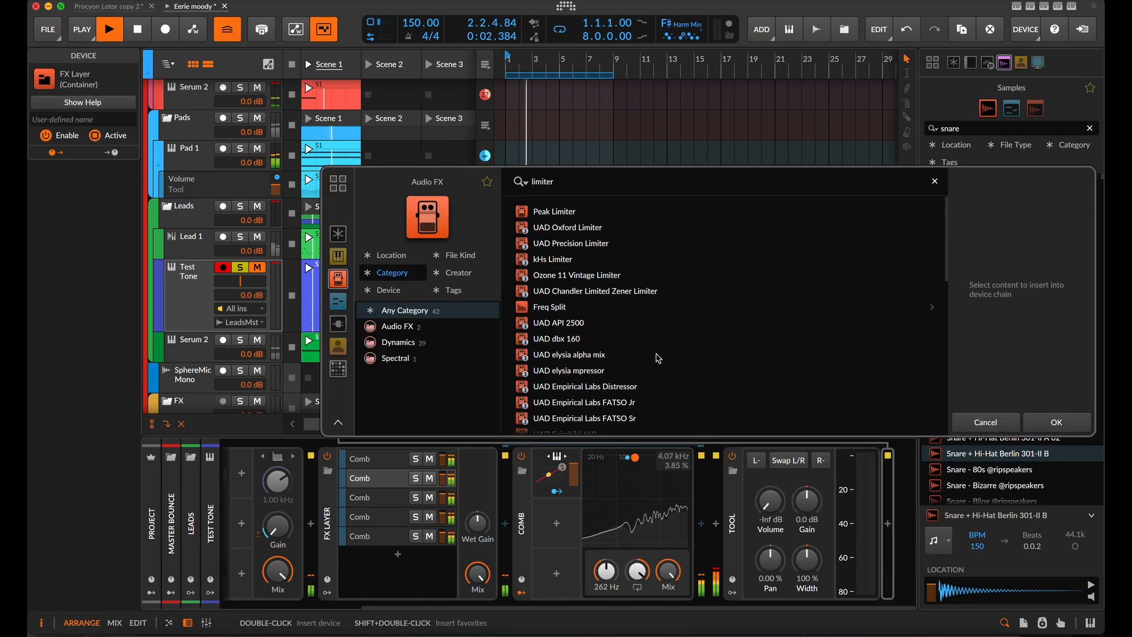
{"action": "left_click", "coordinate": [571, 219]}
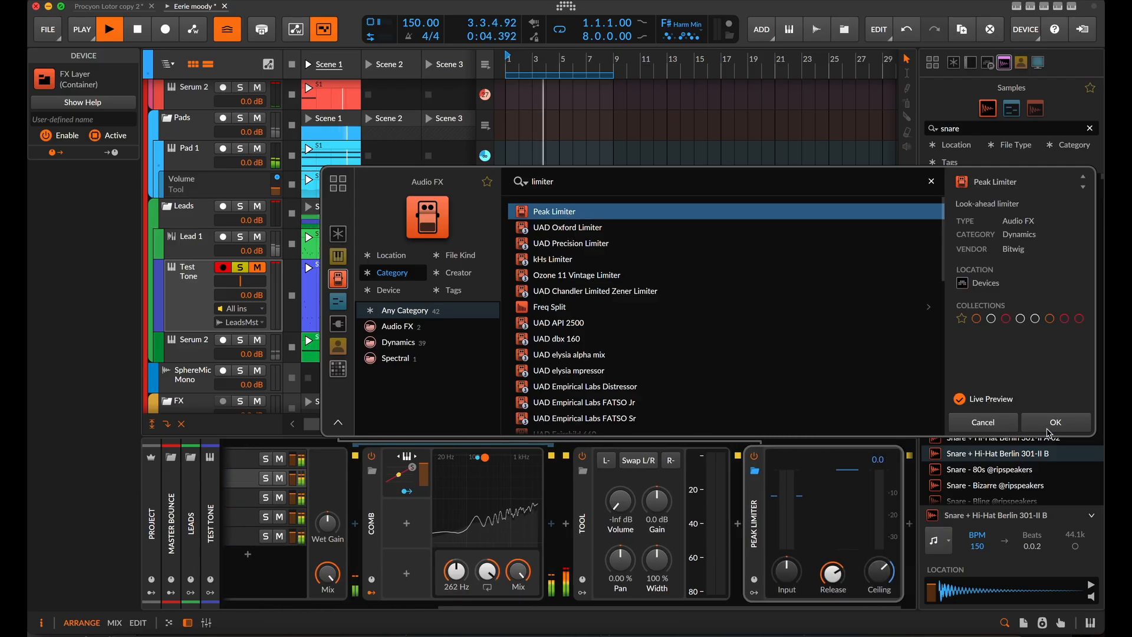
{"action": "key", "text": "Return"}
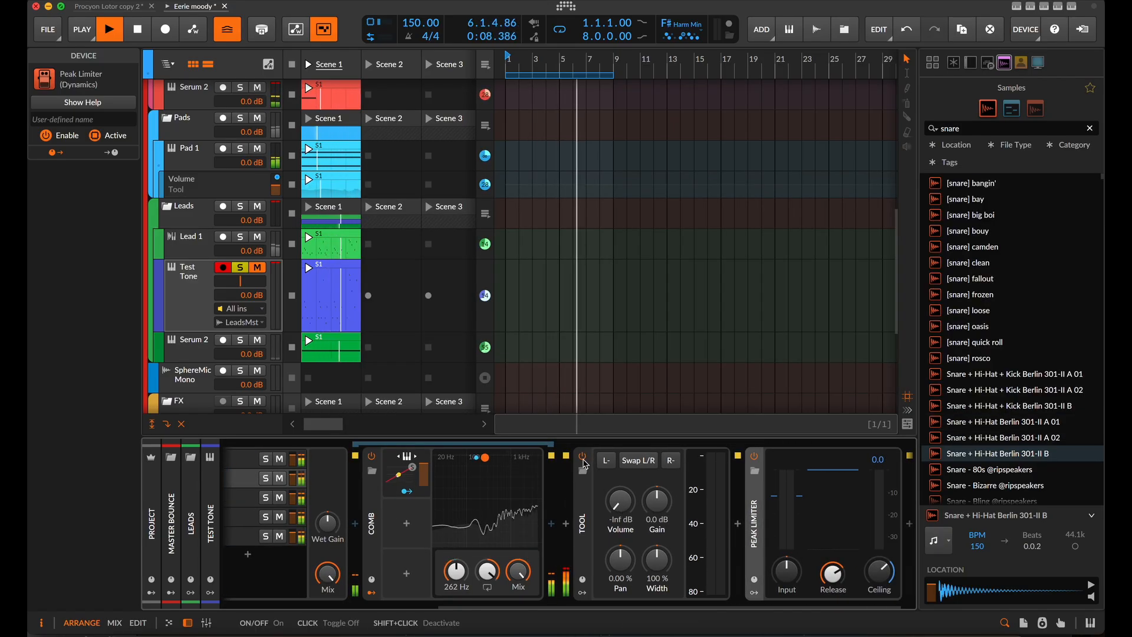
Step: Switch off the Tool device to hear the layered Combs through the limiter, and stop playback
{"action": "left_click", "coordinate": [583, 458]}
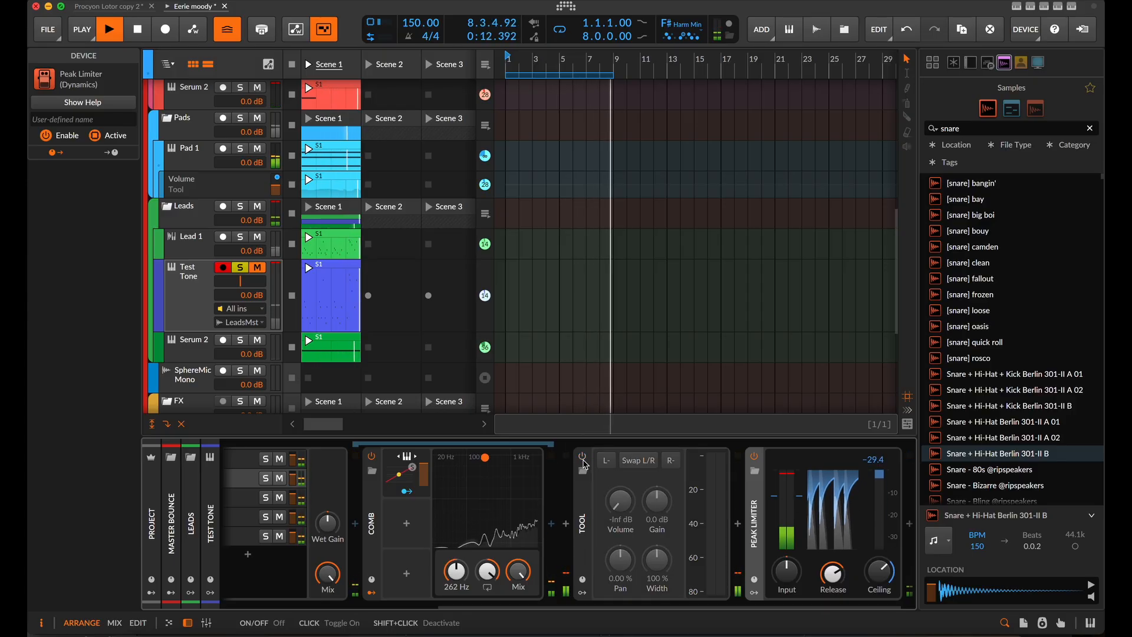
{"action": "key", "text": "space"}
{"action": "scroll", "coordinate": [421, 484], "scroll_direction": "left", "scroll_amount": 3}
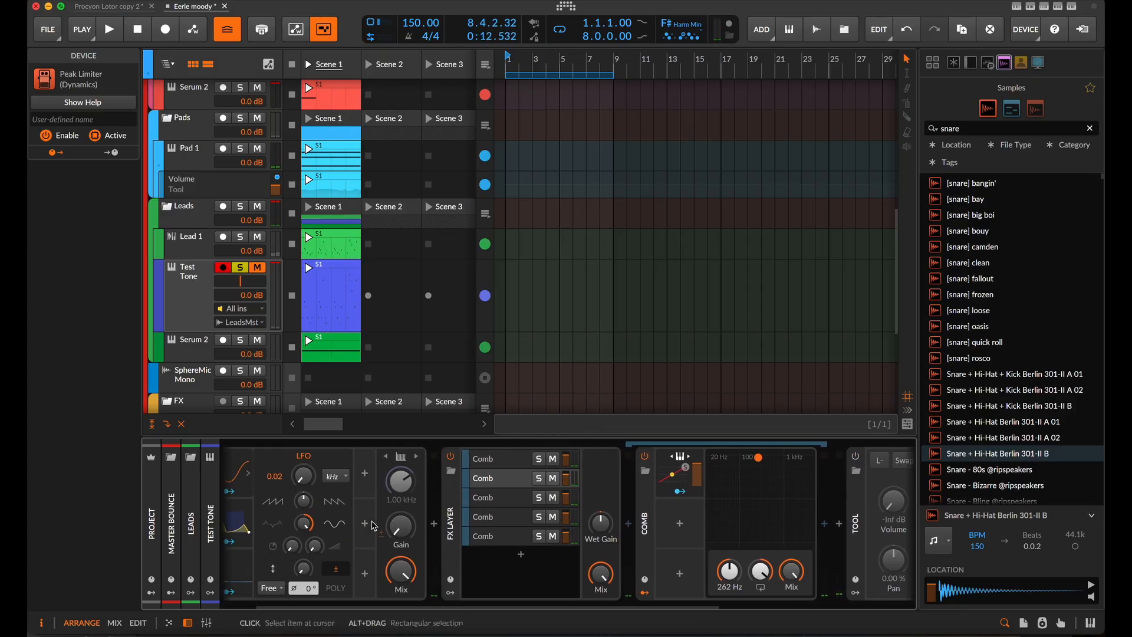
{"action": "scroll", "coordinate": [374, 525], "scroll_direction": "left", "scroll_amount": 3}
{"action": "scroll", "coordinate": [526, 537], "scroll_direction": "right", "scroll_amount": 3}
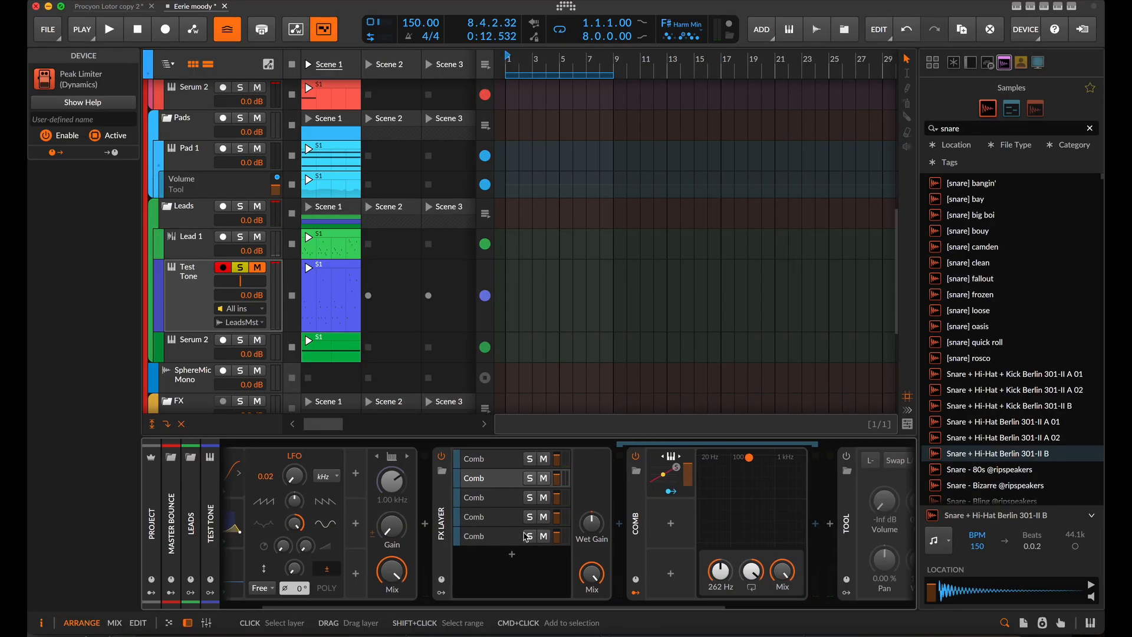
{"action": "scroll", "coordinate": [325, 547], "scroll_direction": "left", "scroll_amount": 3}
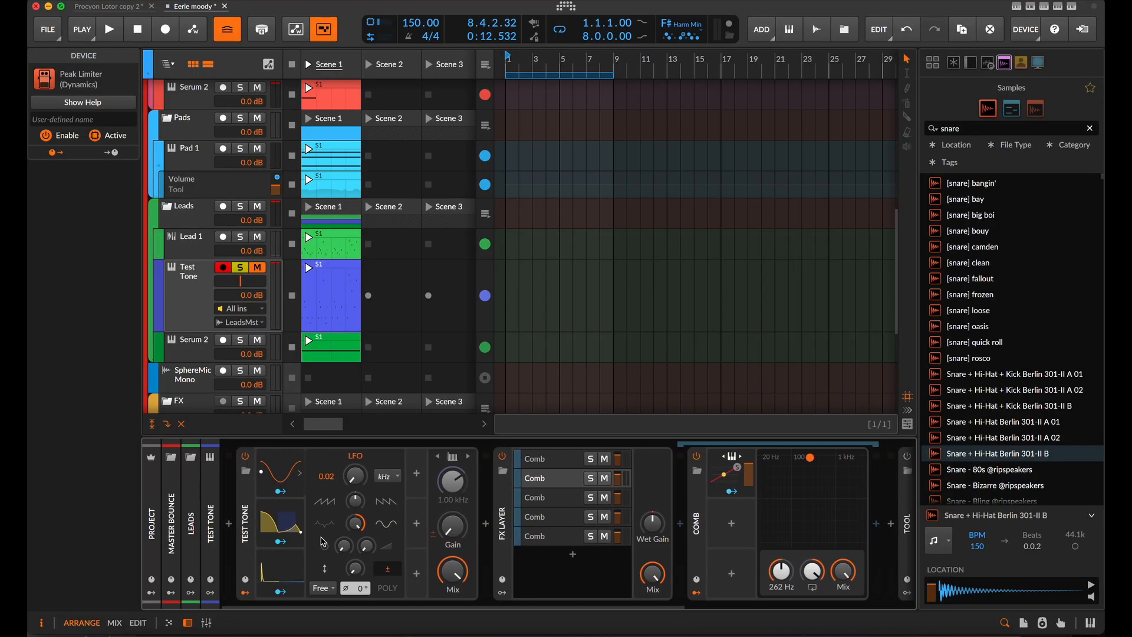
Step: In the second Comb layer, set the frequency to 523 Hz and lower the feedback to about 66 %
{"action": "scroll", "coordinate": [562, 510], "scroll_direction": "right", "scroll_amount": 3}
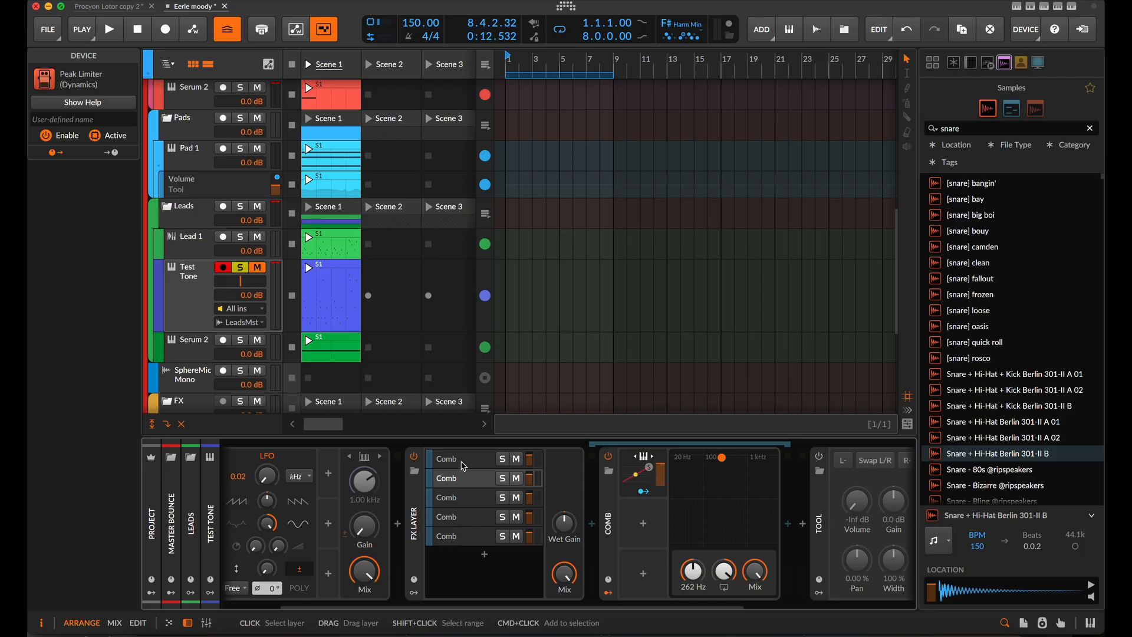
{"action": "left_click", "coordinate": [469, 482]}
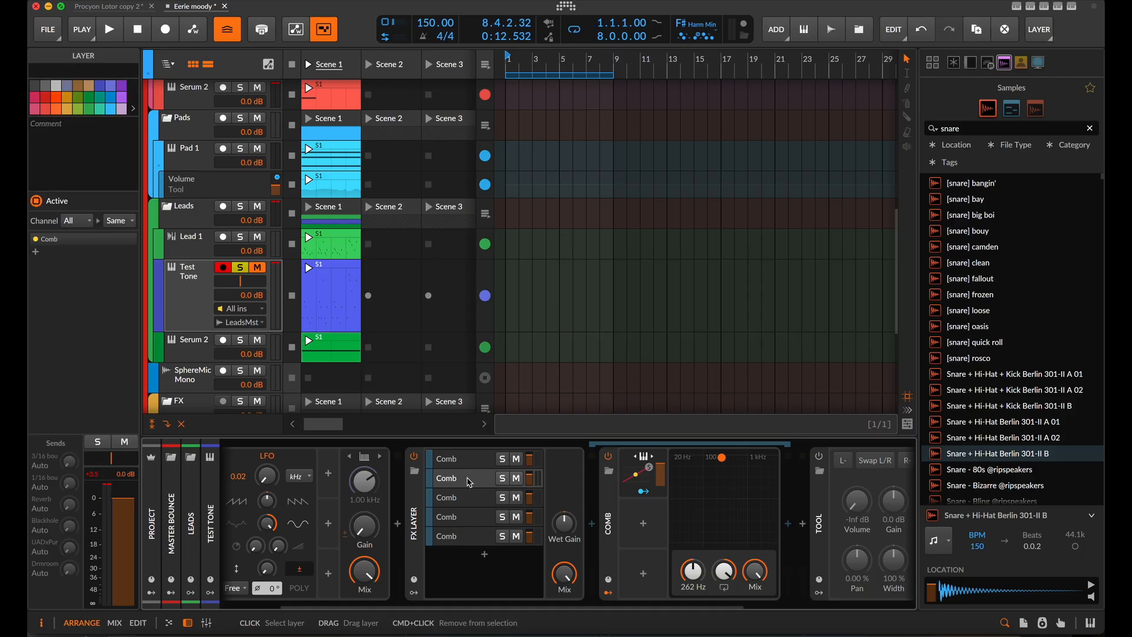
{"action": "scroll", "coordinate": [674, 568], "scroll_direction": "right", "scroll_amount": 4}
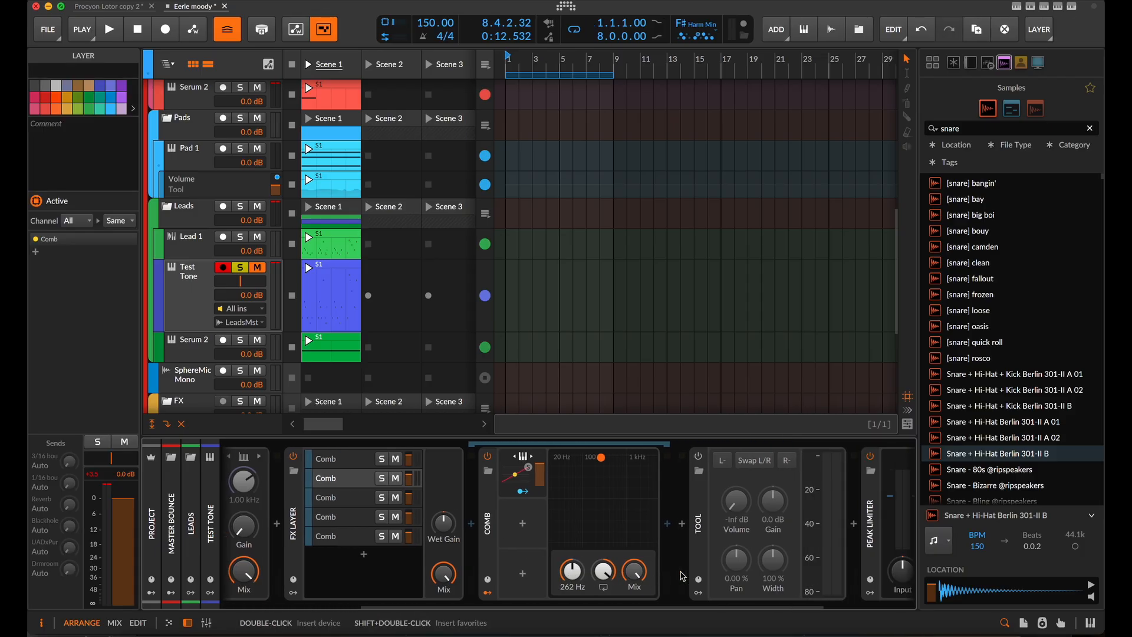
{"action": "double_click", "coordinate": [580, 588]}
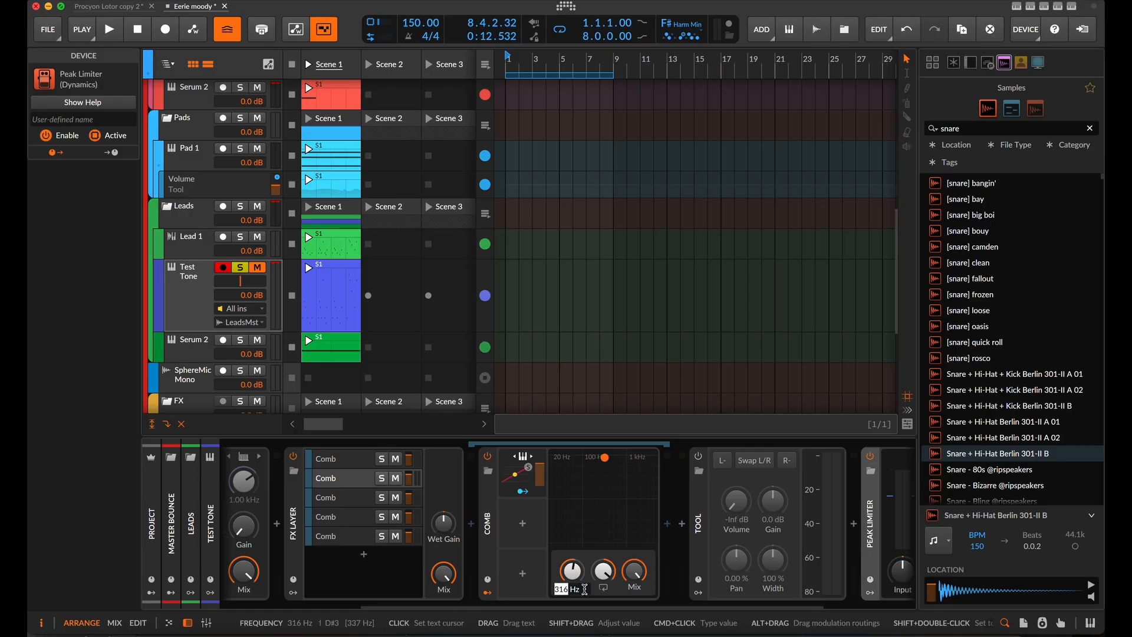
{"action": "key", "text": "Return"}
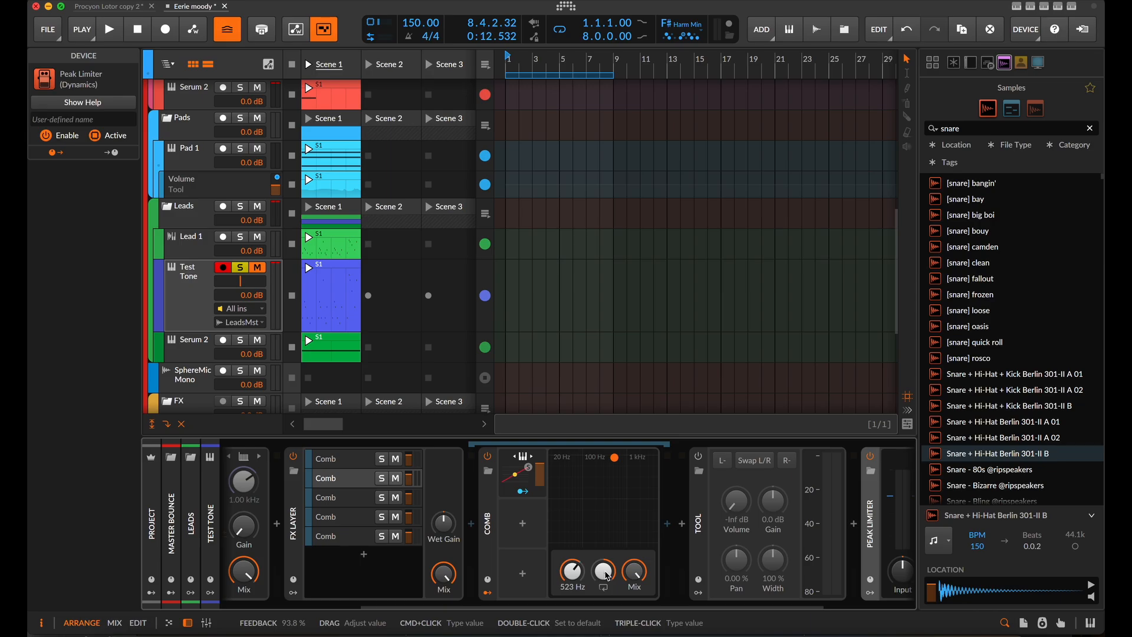
{"action": "left_click_drag", "start_coordinate": [607, 576], "coordinate": [608, 584]}
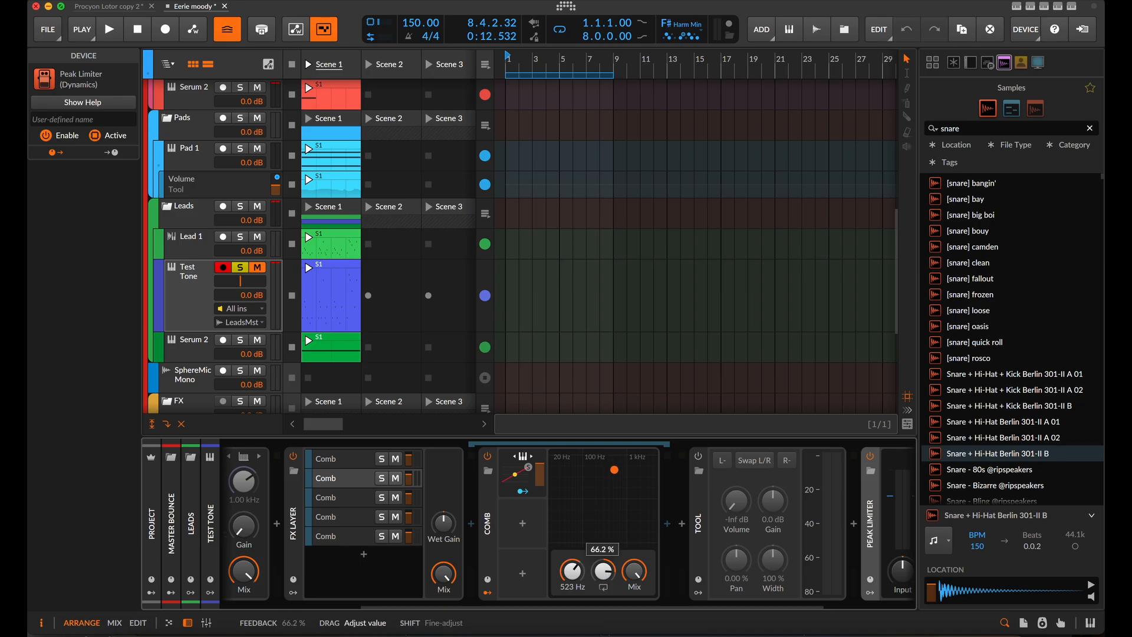
Step: In the third Comb layer, set the frequency to 1.57 kHz and lower the feedback
{"action": "left_click", "coordinate": [356, 502]}
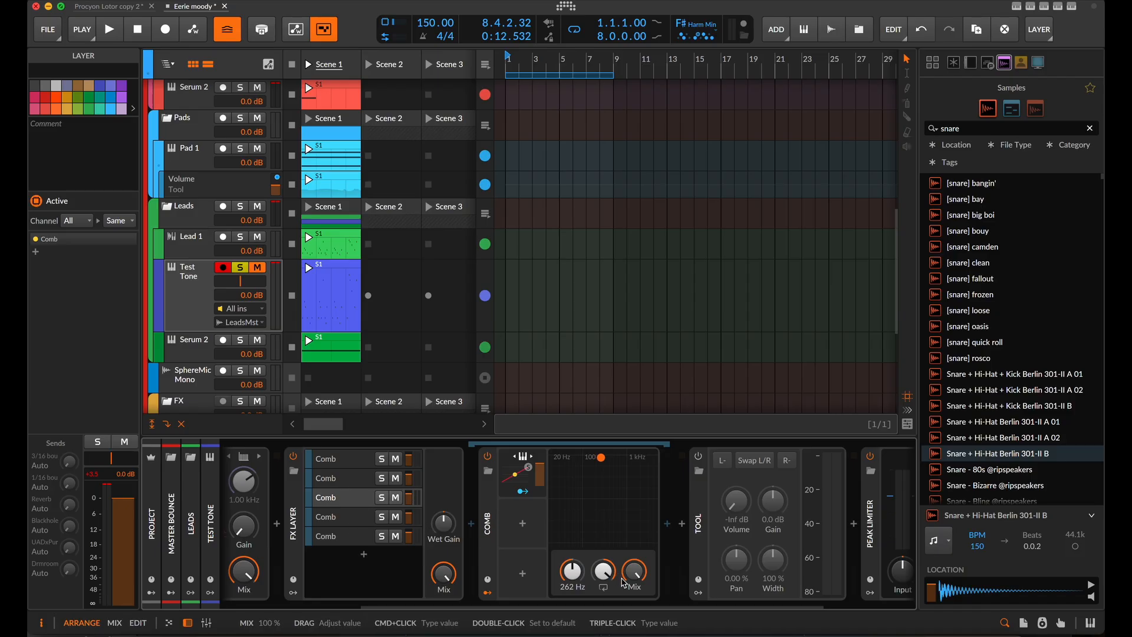
{"action": "triple_click", "coordinate": [576, 586]}
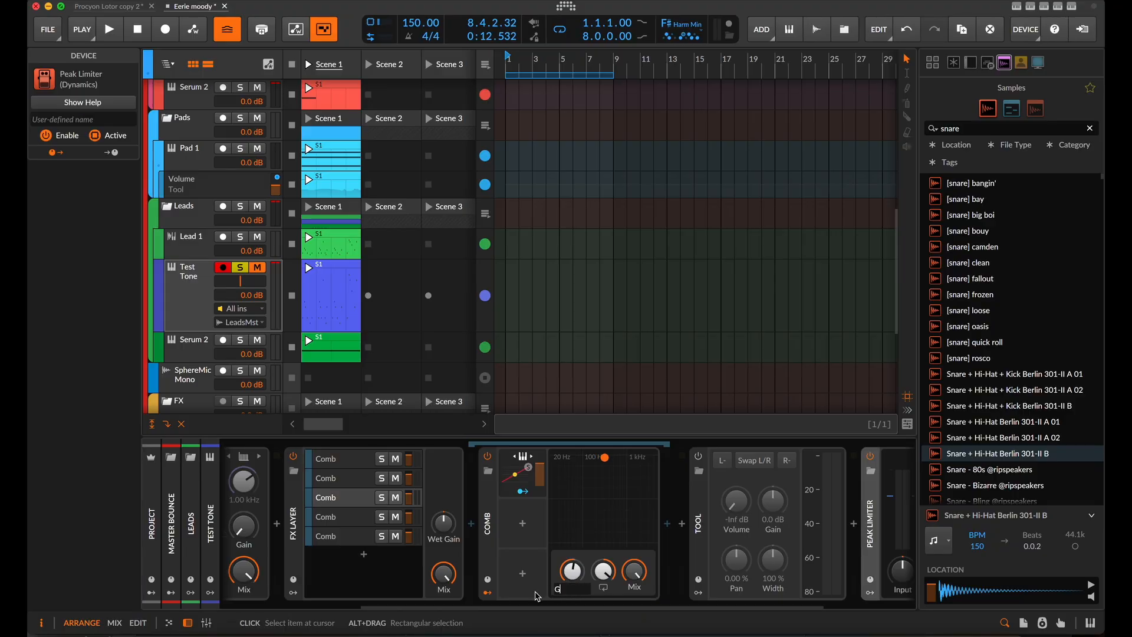
{"action": "key", "text": "Return"}
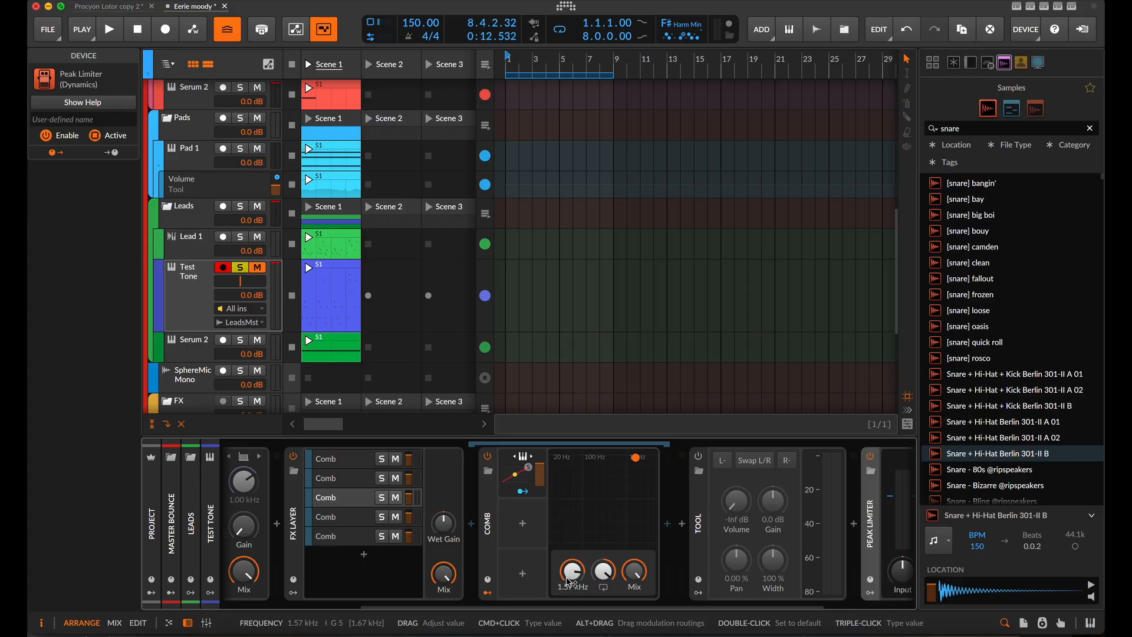
{"action": "left_click_drag", "start_coordinate": [593, 577], "coordinate": [592, 581]}
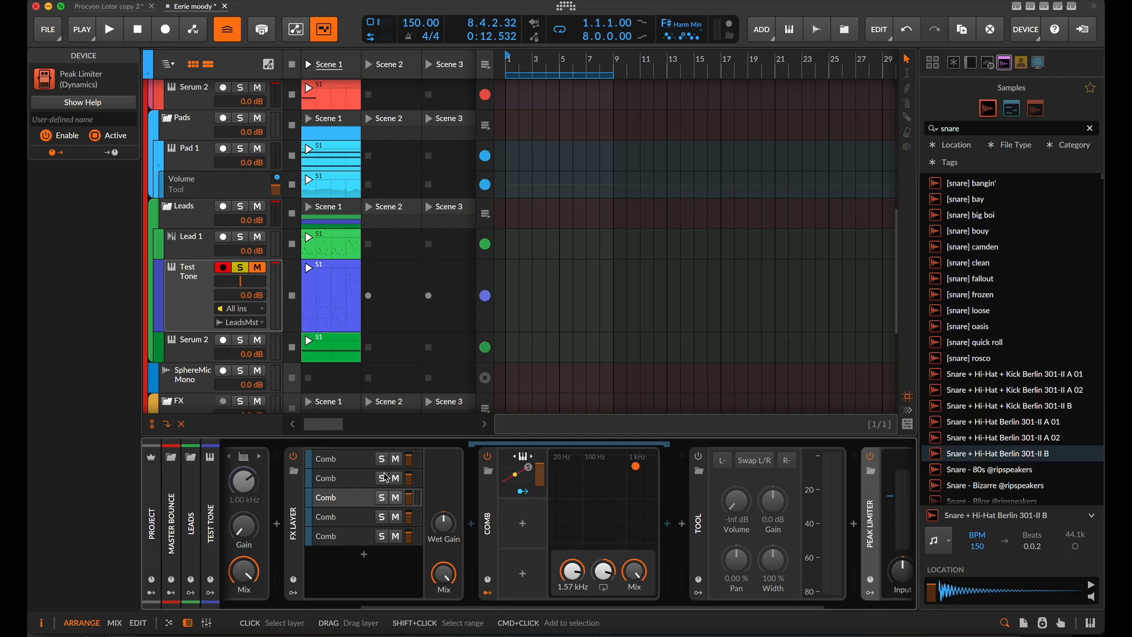
Step: Check the second Comb layer for reference and set the third Comb layer's frequency to 784 Hz
{"action": "left_click", "coordinate": [349, 482]}
{"action": "left_click_drag", "start_coordinate": [596, 565], "coordinate": [597, 565]}
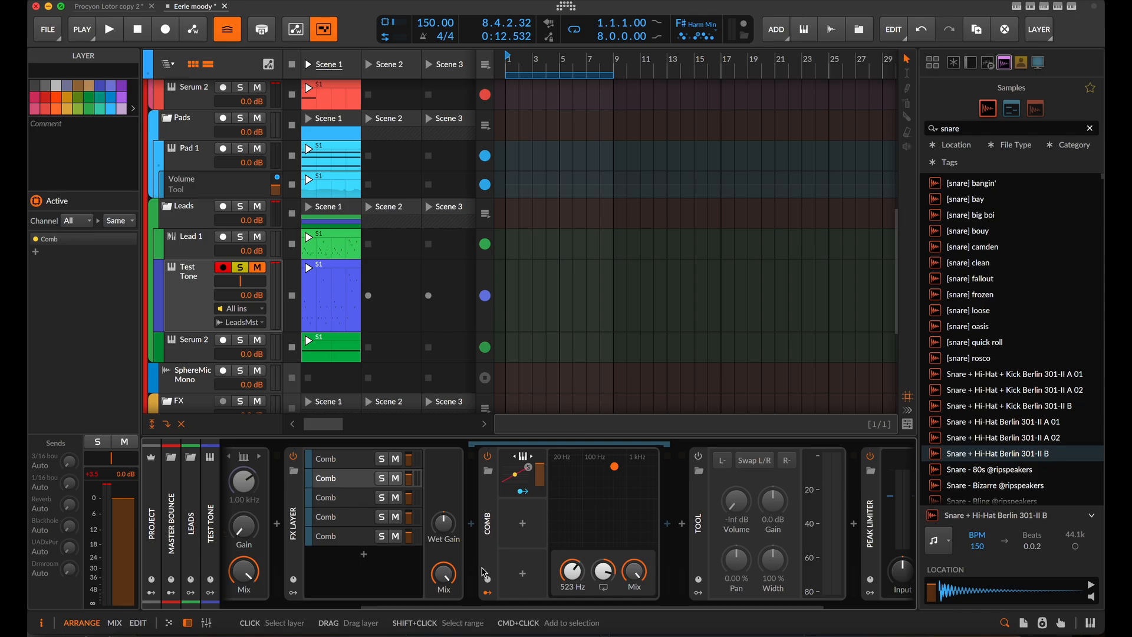
{"action": "left_click", "coordinate": [347, 504]}
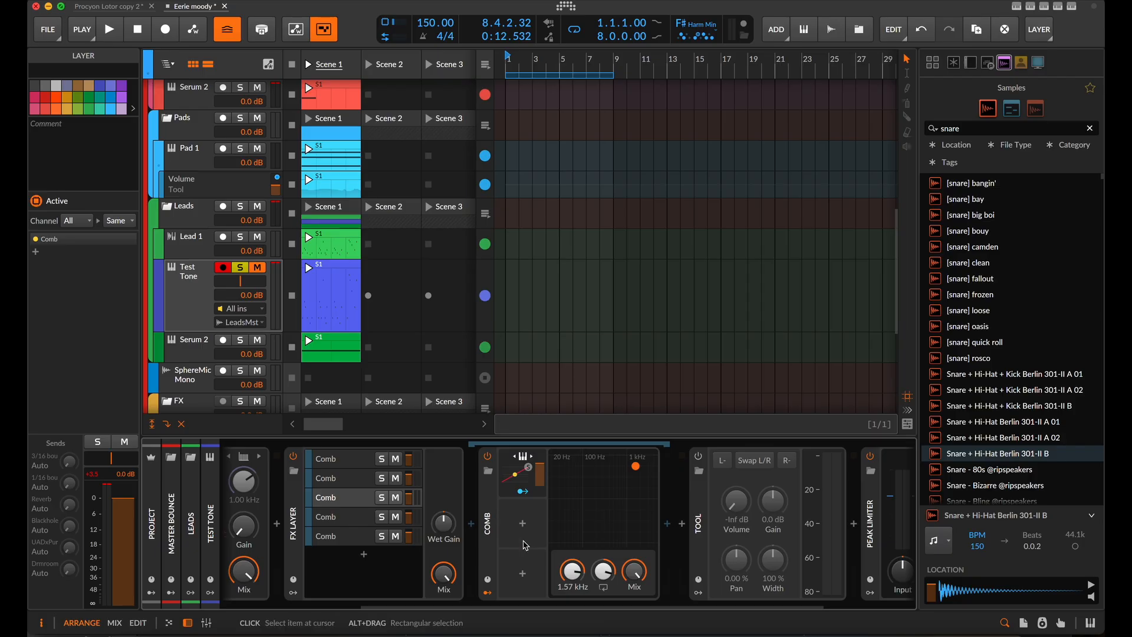
{"action": "double_click", "coordinate": [574, 586]}
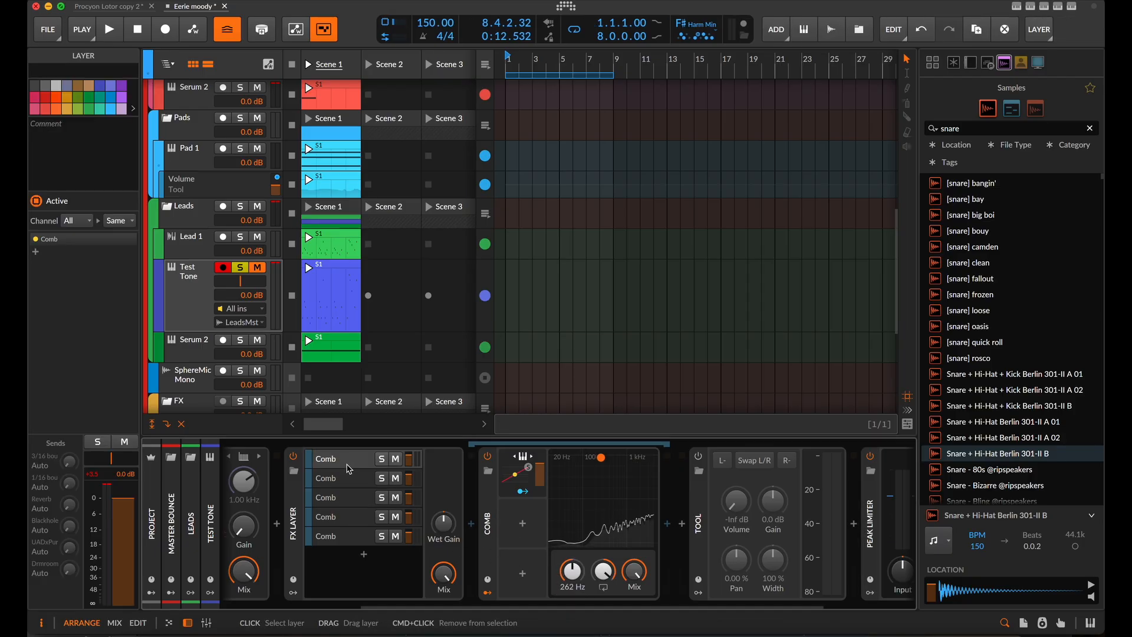
{"action": "left_click", "coordinate": [349, 482]}
{"action": "left_click", "coordinate": [354, 503]}
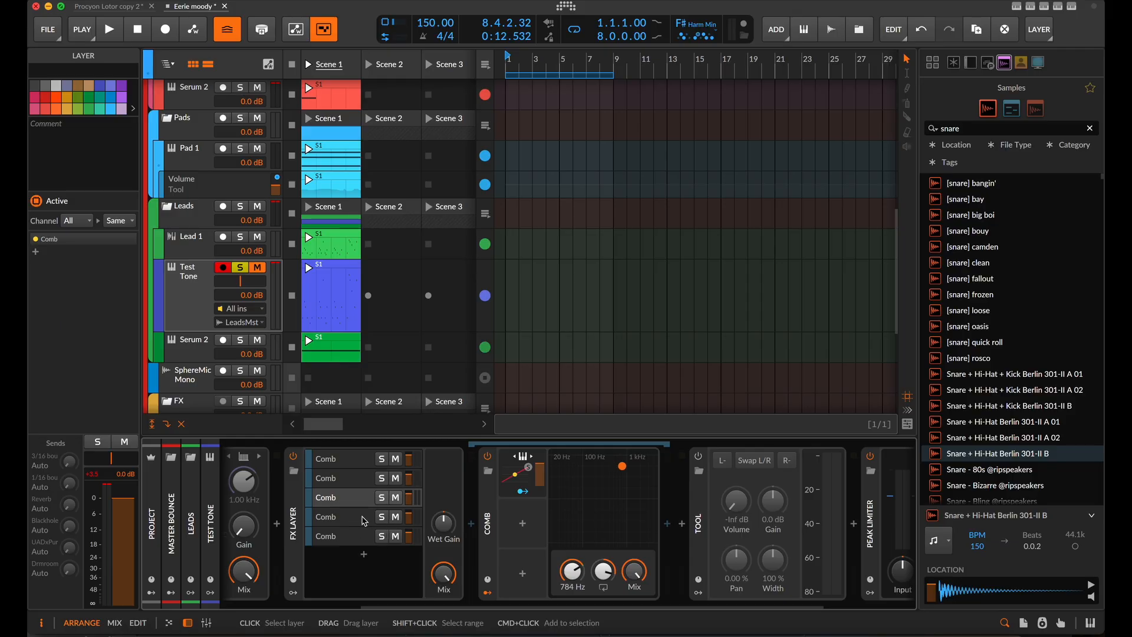
Step: In the fourth Comb layer, set the frequency to 1.32 kHz and lower the feedback to about 63 %
{"action": "left_click", "coordinate": [353, 523]}
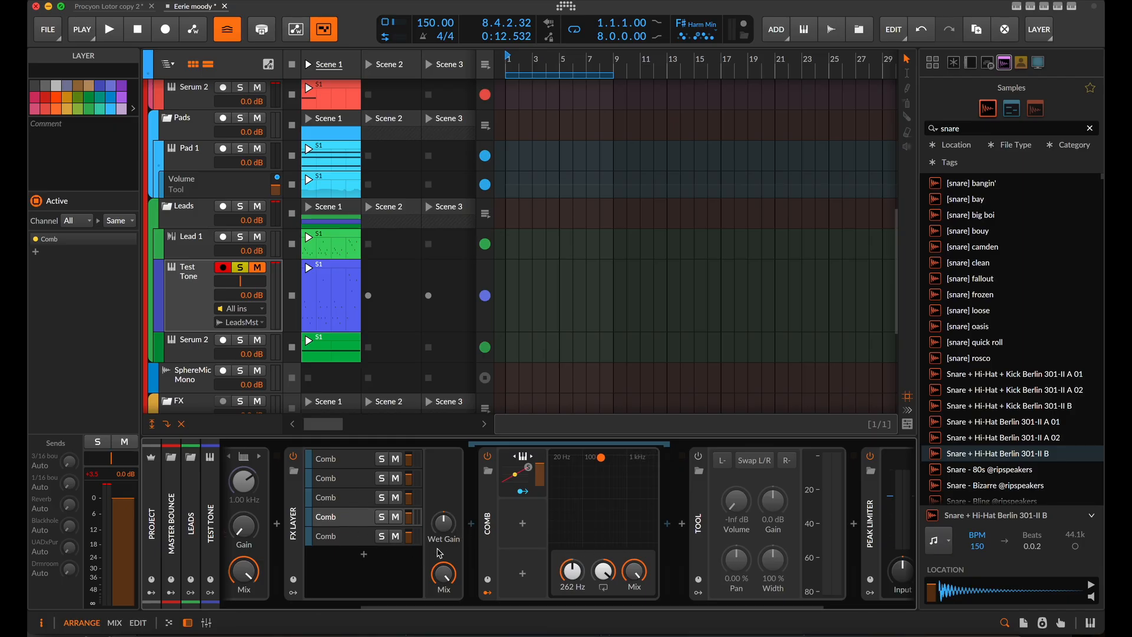
{"action": "double_click", "coordinate": [575, 587]}
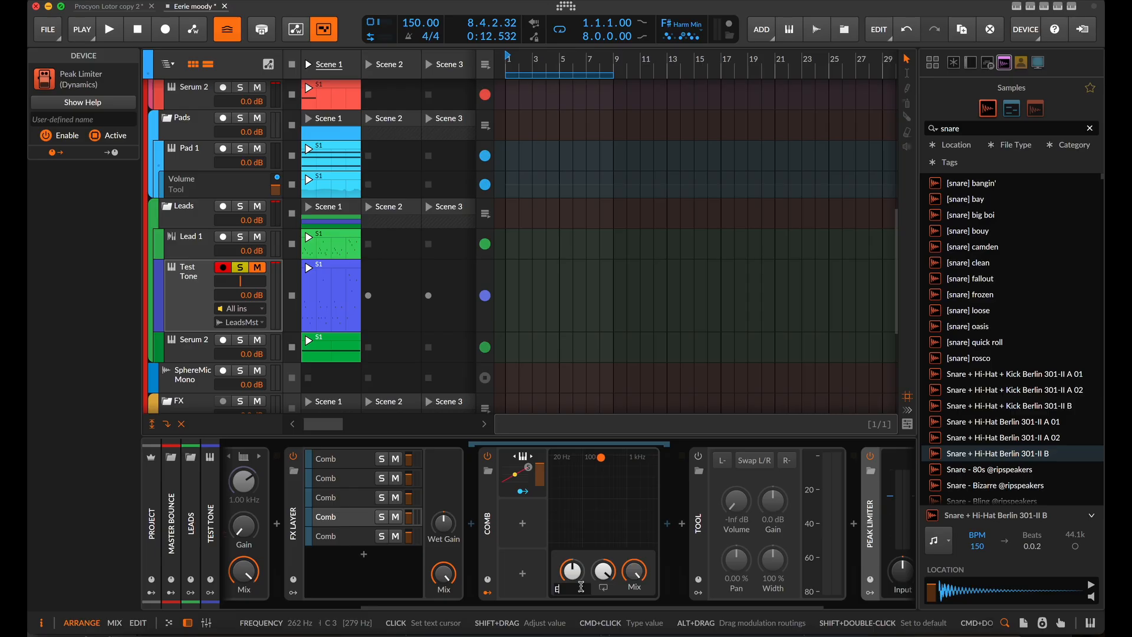
{"action": "key", "text": "Return"}
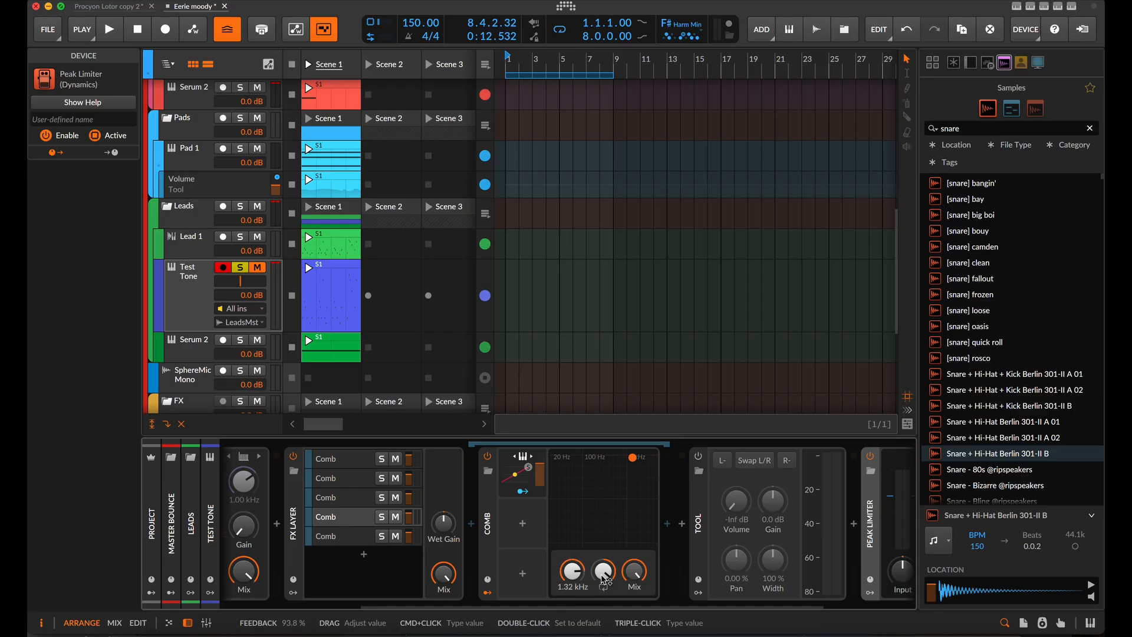
{"action": "left_click_drag", "start_coordinate": [604, 580], "coordinate": [604, 581]}
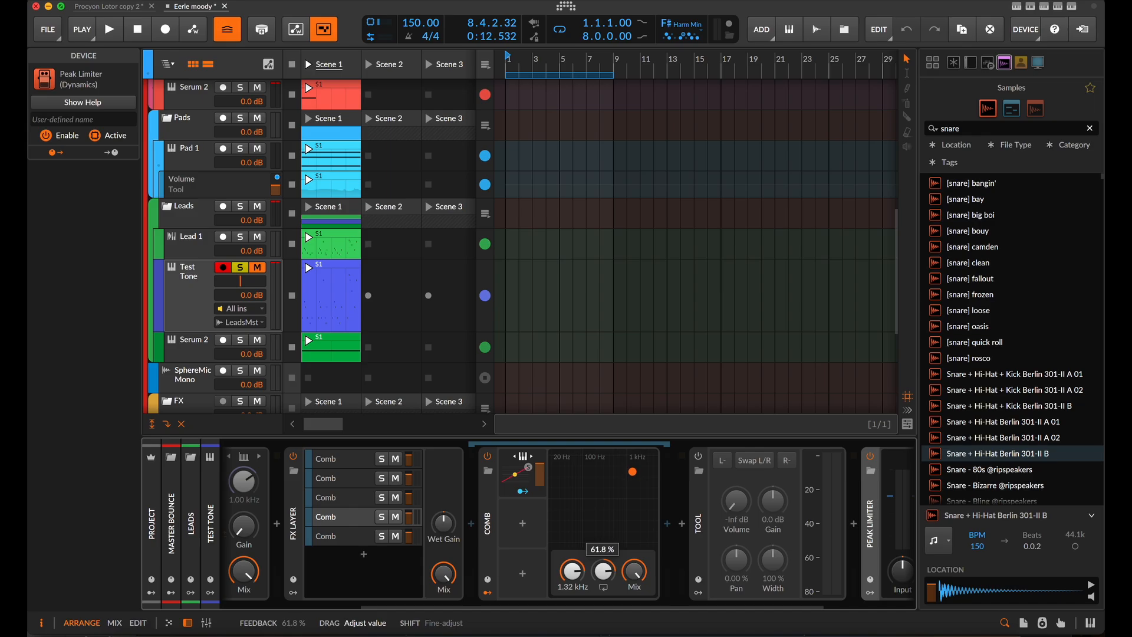
{"action": "left_click_drag", "start_coordinate": [604, 581], "coordinate": [604, 581]}
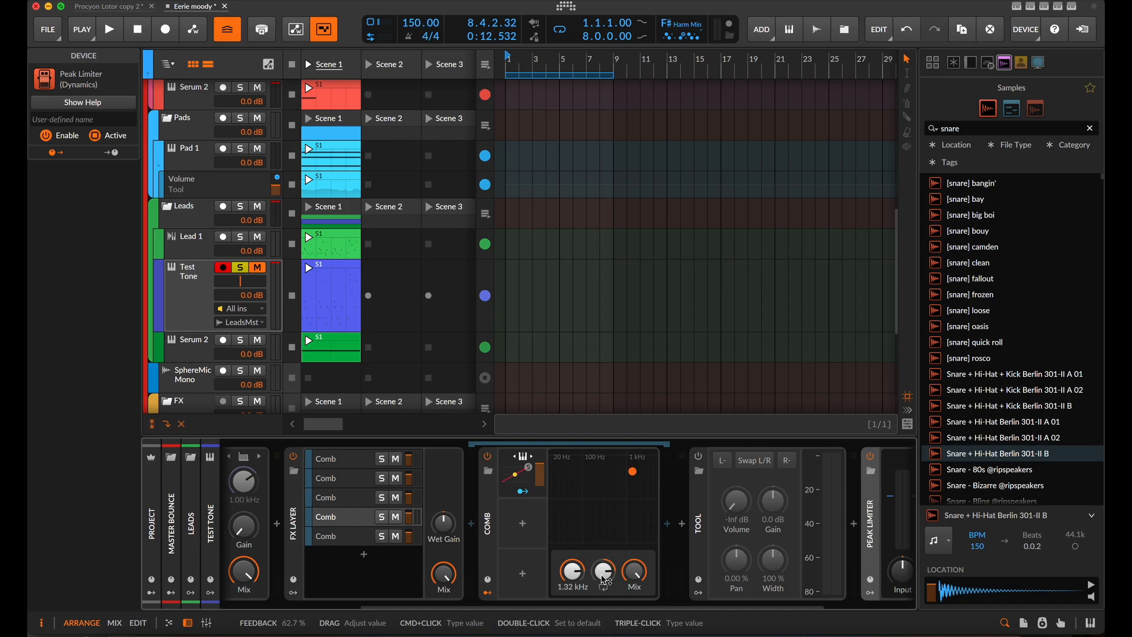
Step: In the fifth Comb layer, set the frequency to 1.05 kHz and lower the feedback
{"action": "left_click", "coordinate": [340, 539]}
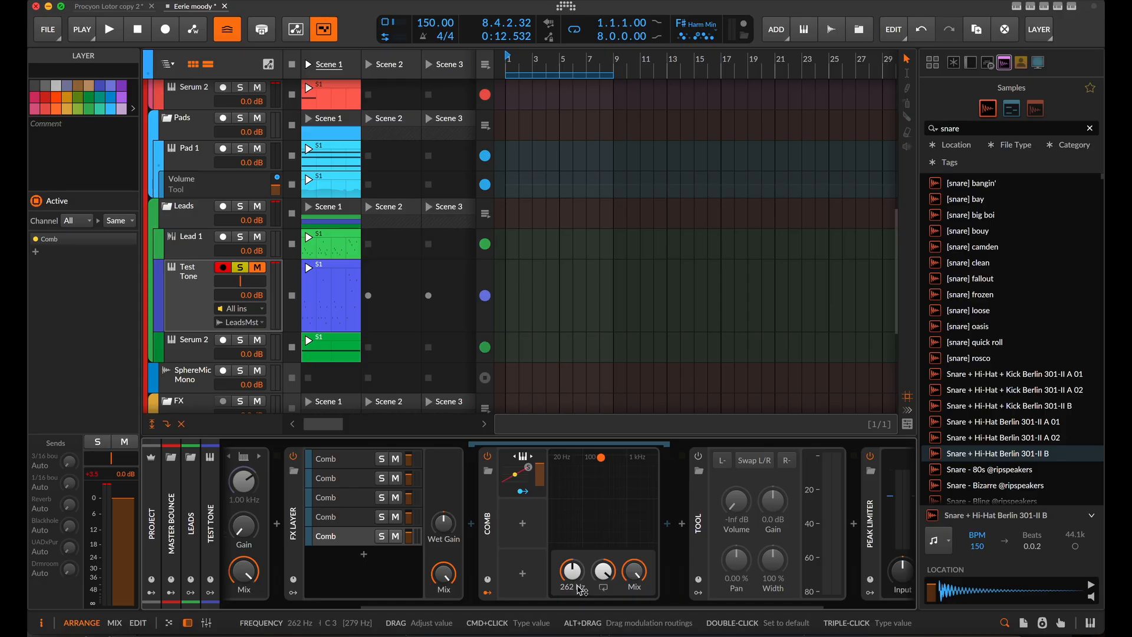
{"action": "double_click", "coordinate": [575, 585]}
{"action": "triple_click", "coordinate": [582, 588]}
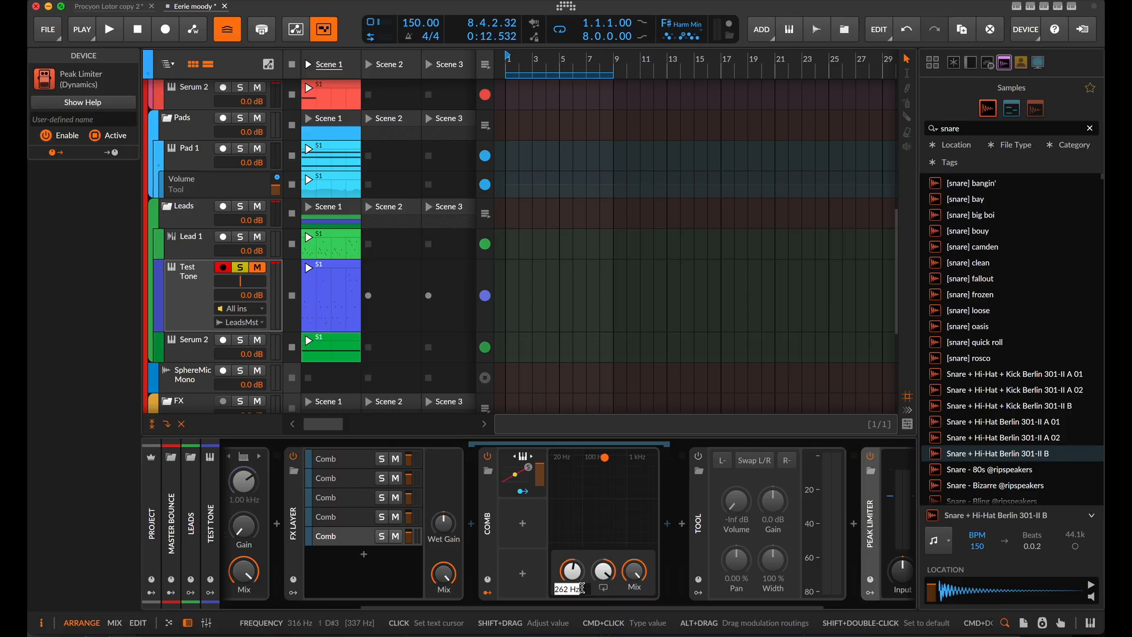
{"action": "type", "text": "d"}
{"action": "type", "text": "6"}
{"action": "key", "text": "Return"}
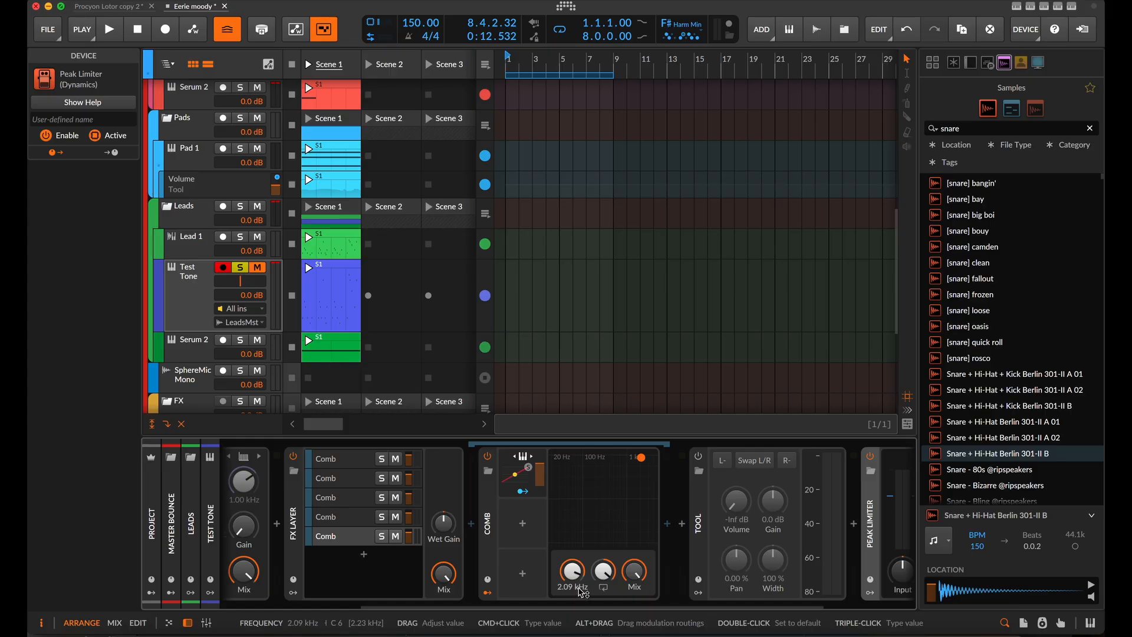
{"action": "left_click", "coordinate": [578, 586], "text": "super"}
{"action": "type", "text": "1.05"}
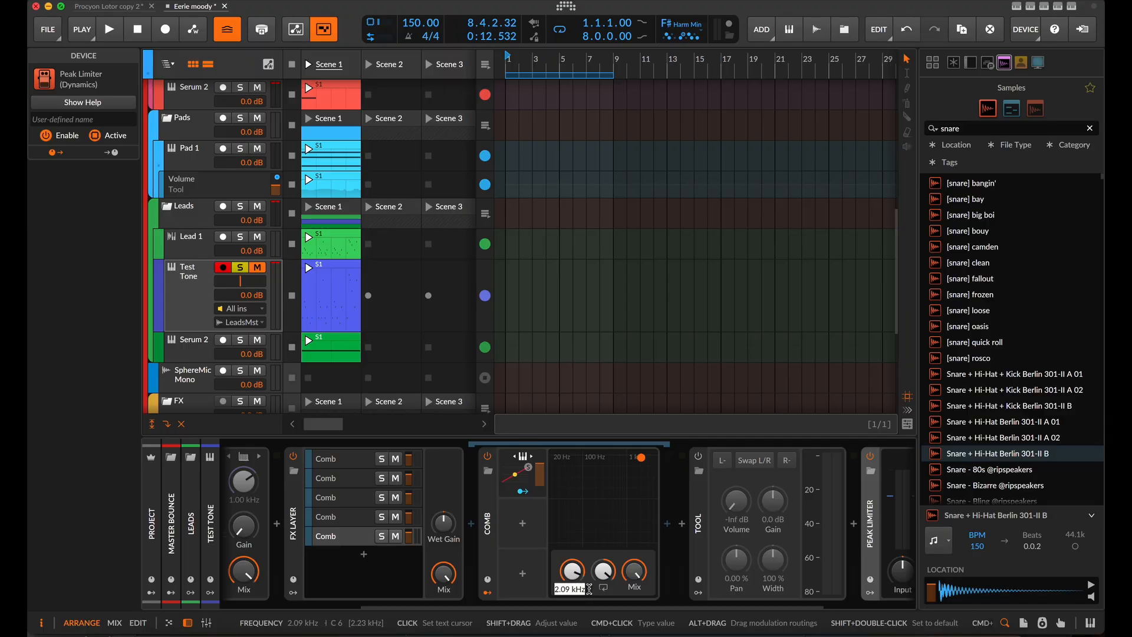
{"action": "key", "text": "Return"}
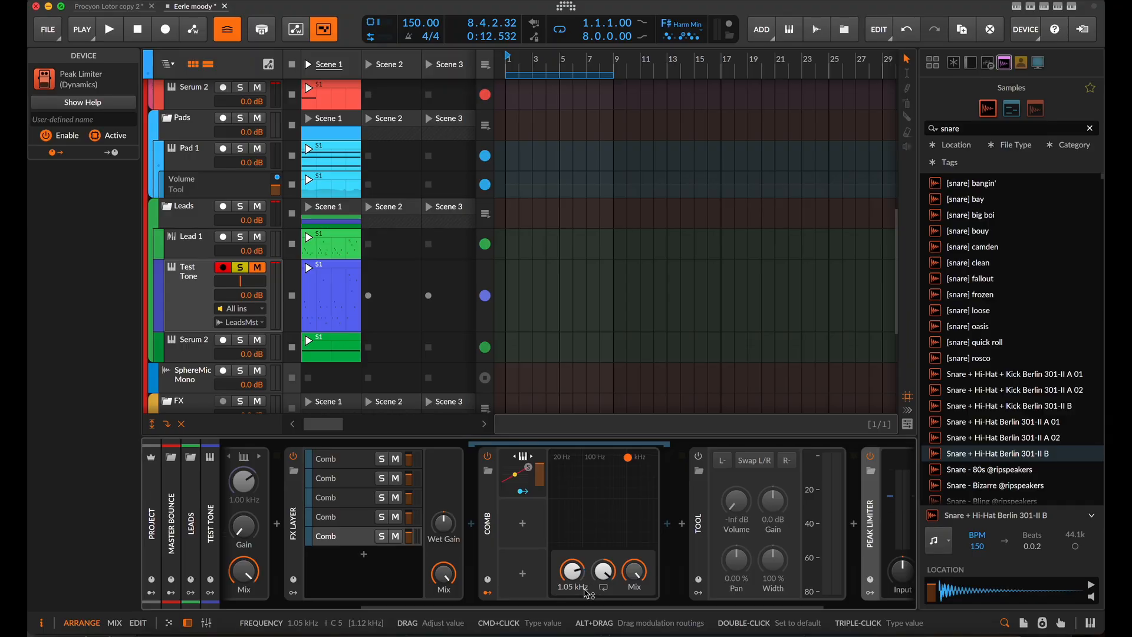
{"action": "left_click_drag", "start_coordinate": [610, 573], "coordinate": [610, 583]}
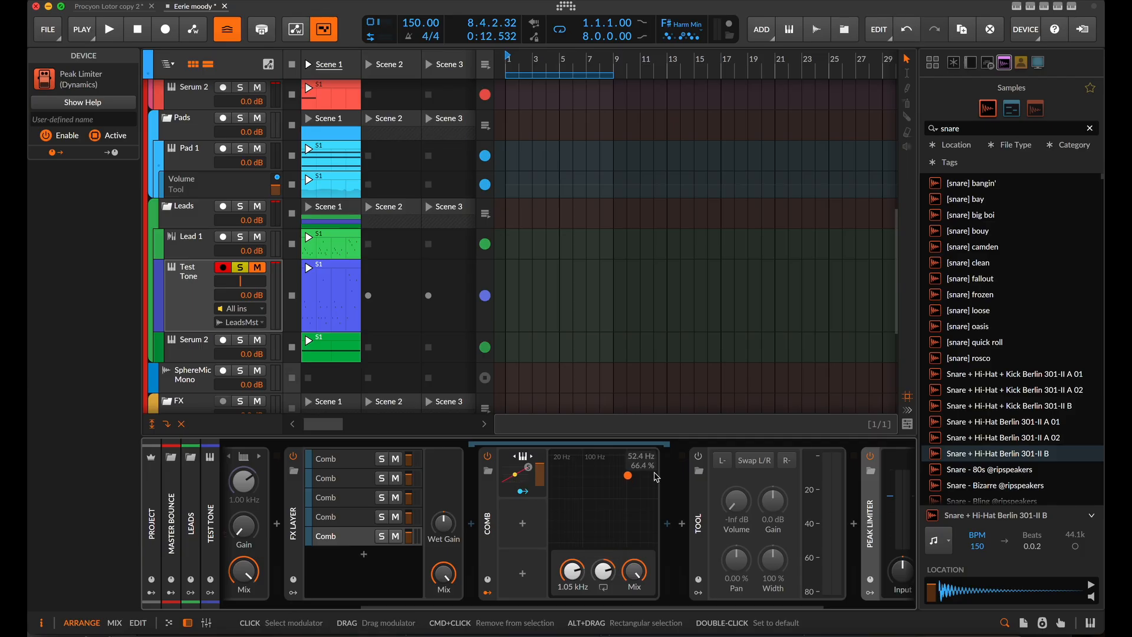
Step: Play the project to hear the five tuned Combs through the Peak Limiter, and stop playback
{"action": "scroll", "coordinate": [705, 490], "scroll_direction": "right", "scroll_amount": 3}
{"action": "key", "text": "space"}
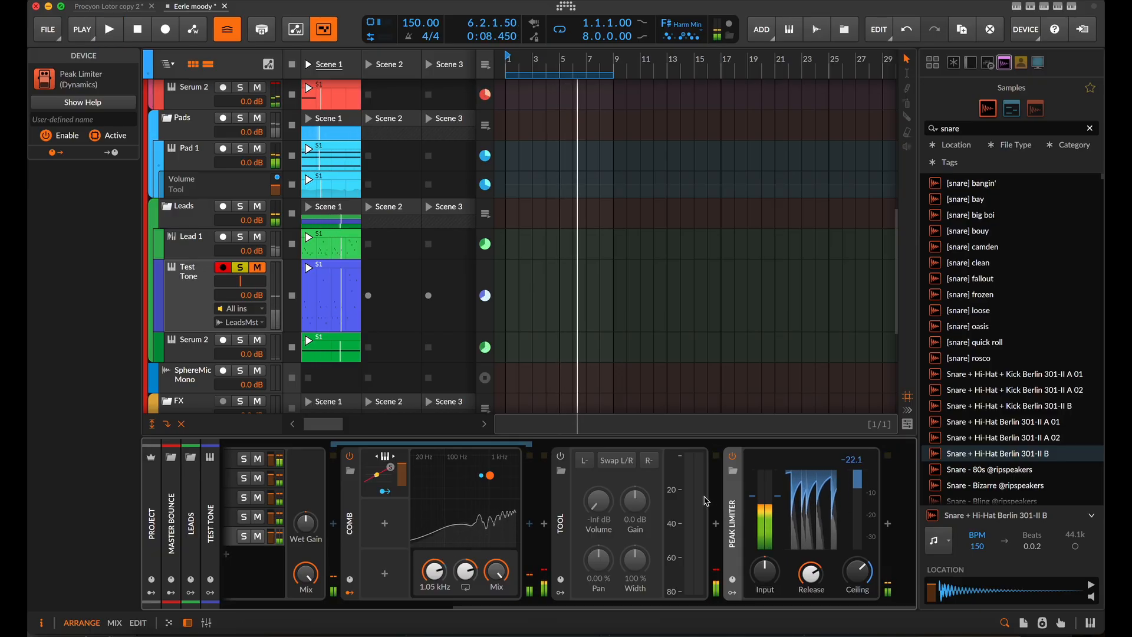
{"action": "key", "text": "space"}
Step: Insert a Delay-1 between the FX Layer and the Tool, and lower its mix to about 22 % during playback
{"action": "scroll", "coordinate": [437, 524], "scroll_direction": "up", "scroll_amount": 5}
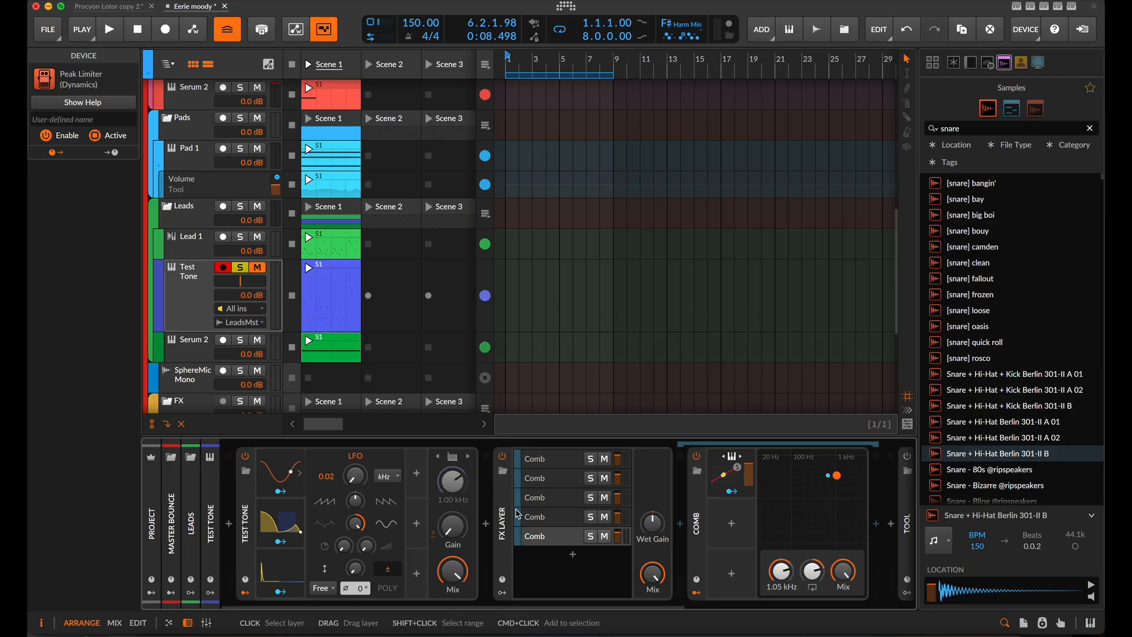
{"action": "scroll", "coordinate": [483, 513], "scroll_direction": "down", "scroll_amount": 5}
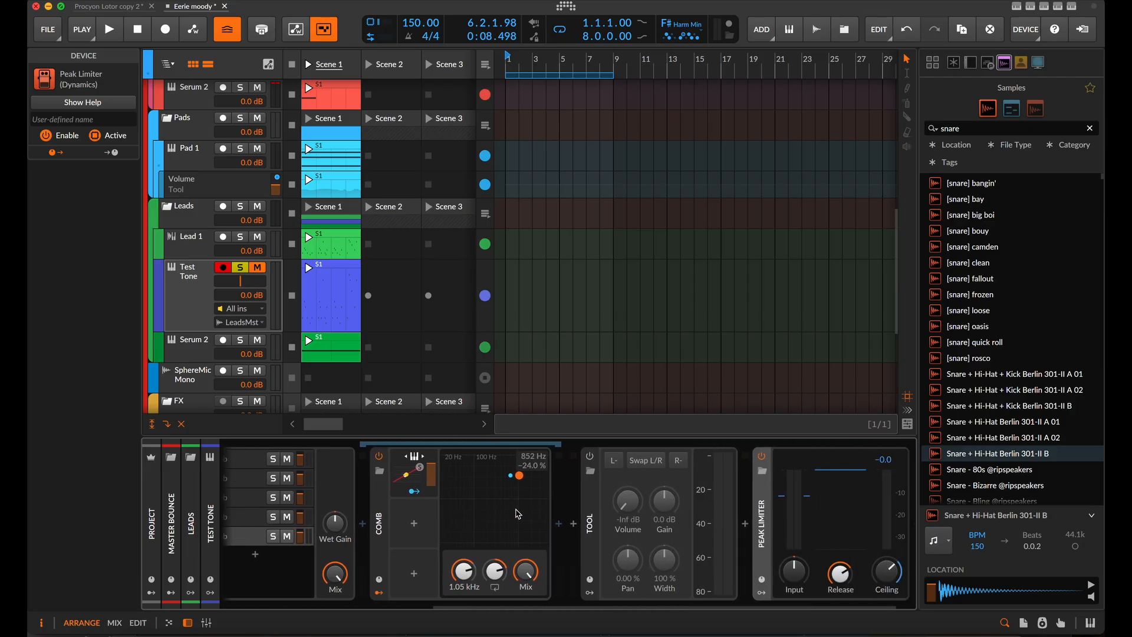
{"action": "scroll", "coordinate": [518, 514], "scroll_direction": "down", "scroll_amount": 1}
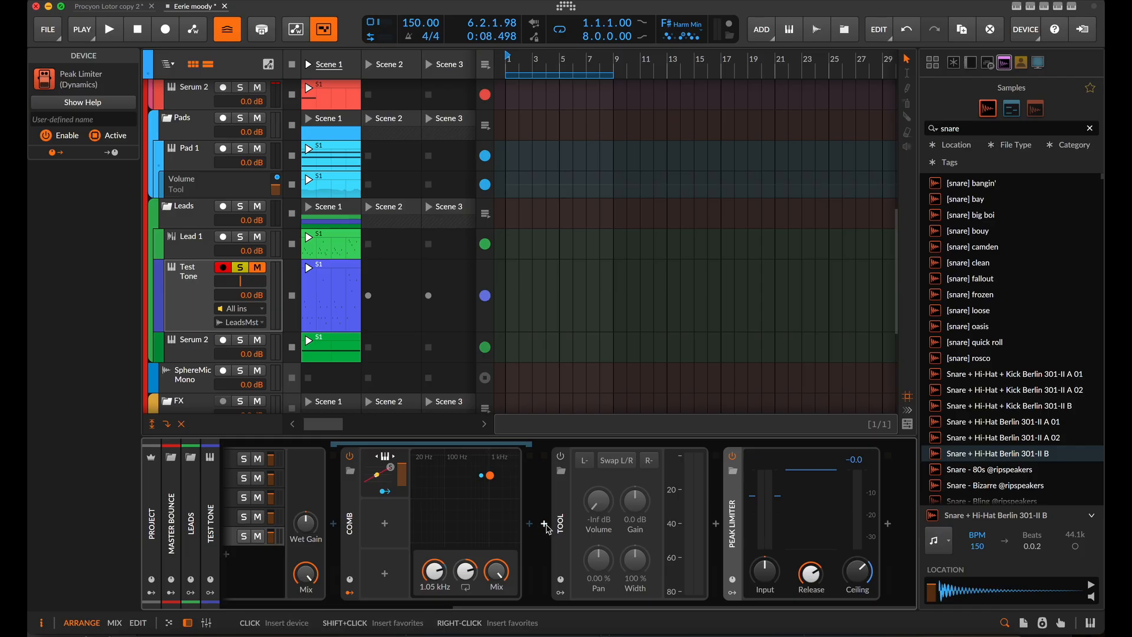
{"action": "left_click", "coordinate": [545, 525]}
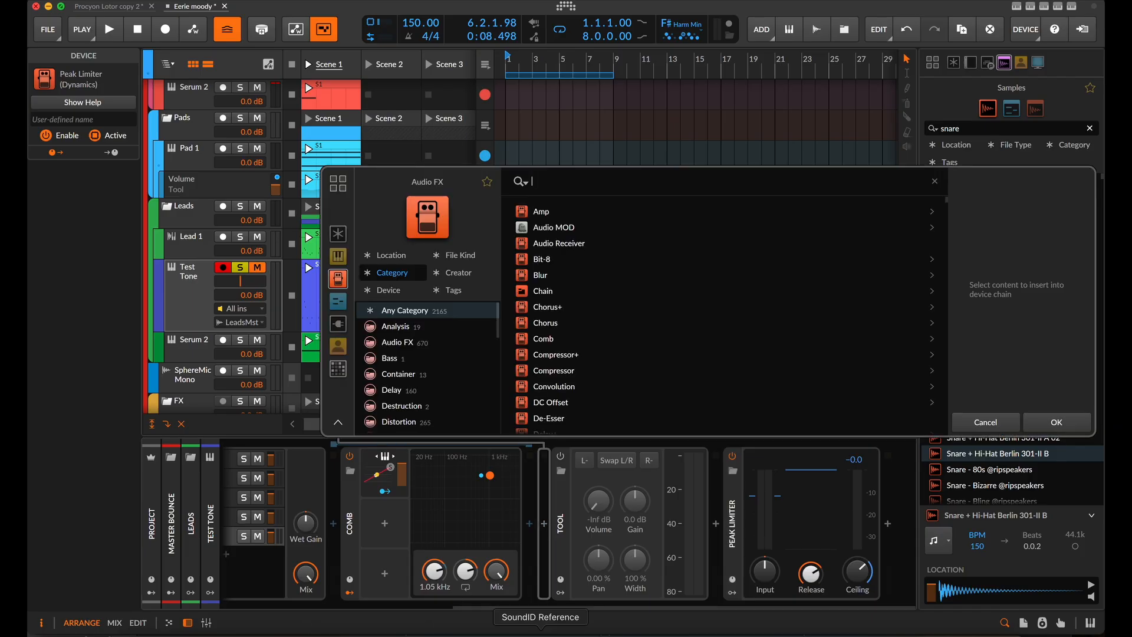
{"action": "type", "text": "del"}
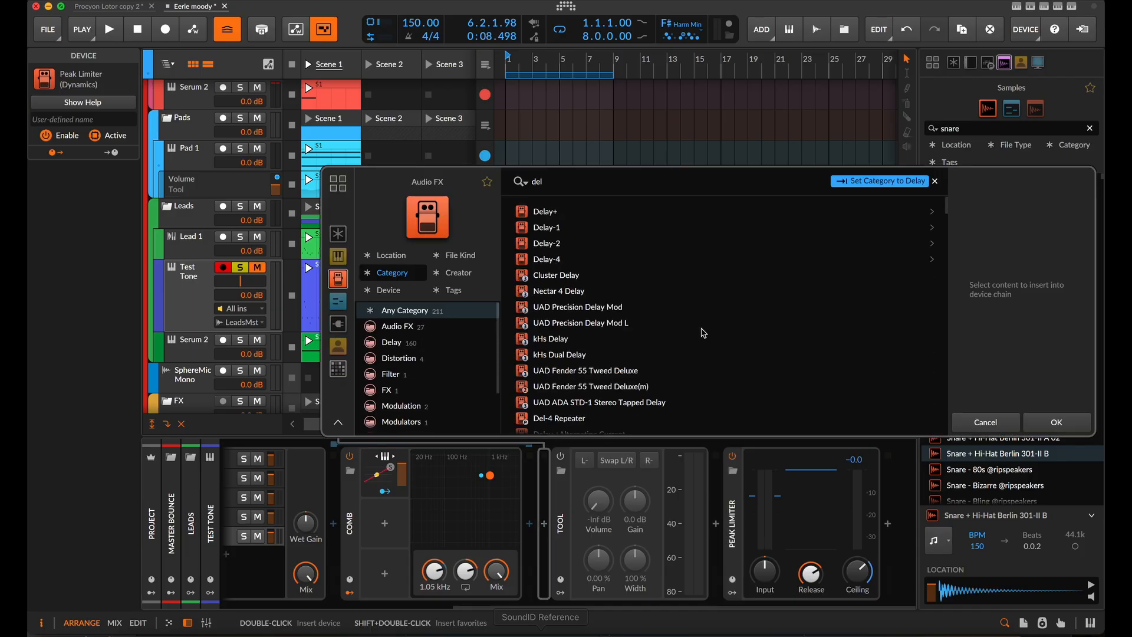
{"action": "left_click", "coordinate": [580, 229]}
{"action": "left_click", "coordinate": [1055, 423]}
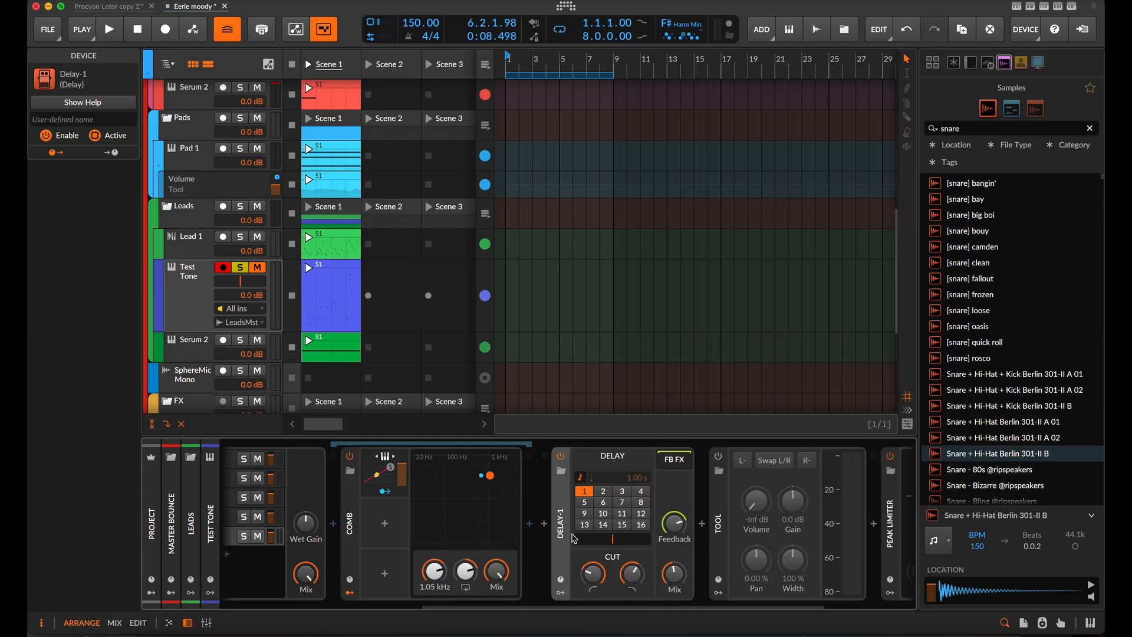
{"action": "key", "text": "space"}
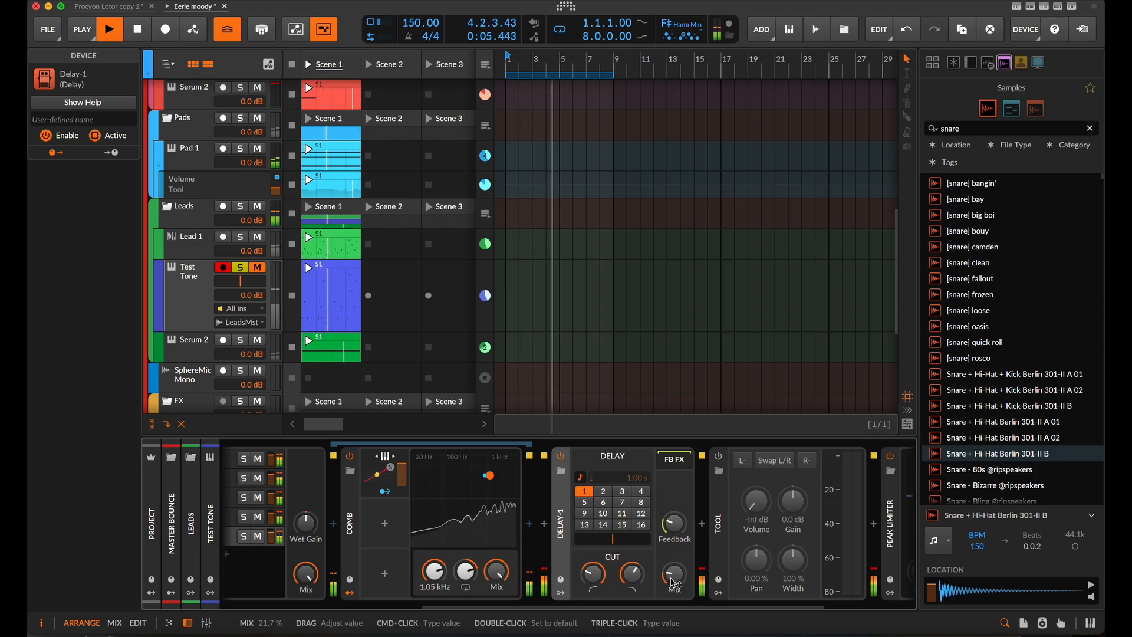
Step: Insert a Blur device between the Delay-1 and the Tool
{"action": "scroll", "coordinate": [548, 529], "scroll_direction": "down", "scroll_amount": 3}
{"action": "left_click", "coordinate": [544, 525]}
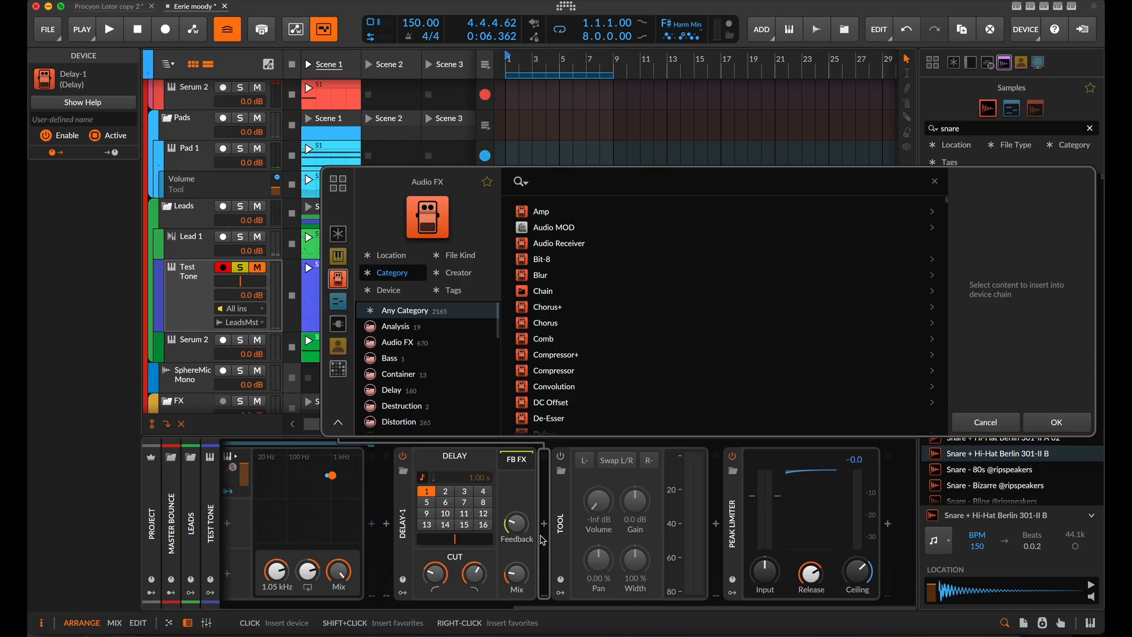
{"action": "type", "text": "blu"}
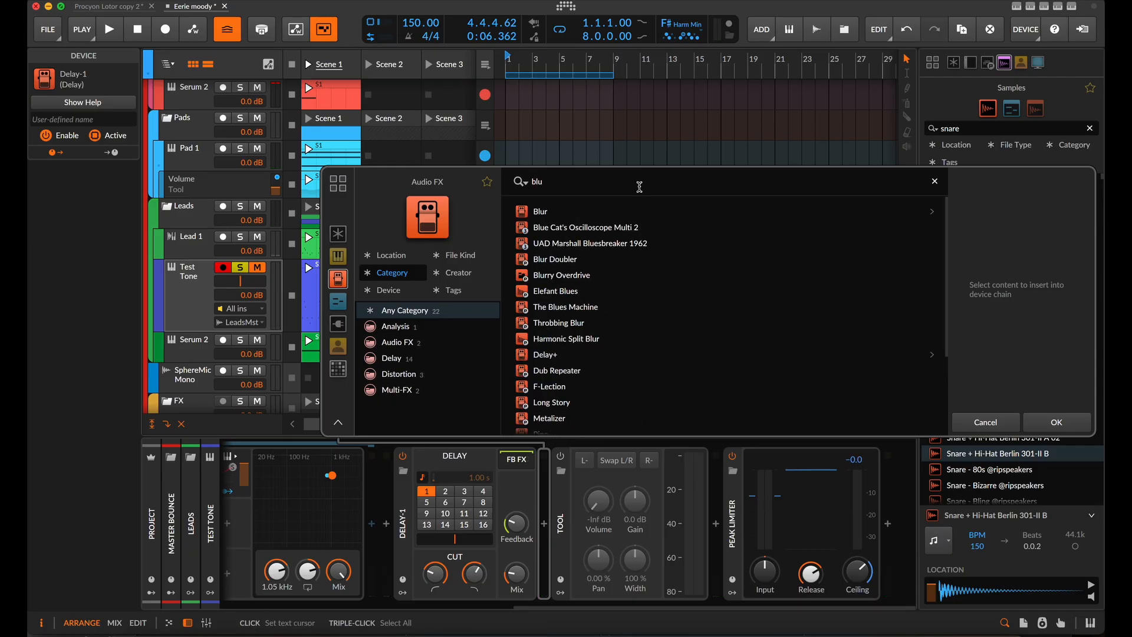
{"action": "left_click", "coordinate": [559, 217]}
{"action": "left_click", "coordinate": [1059, 422]}
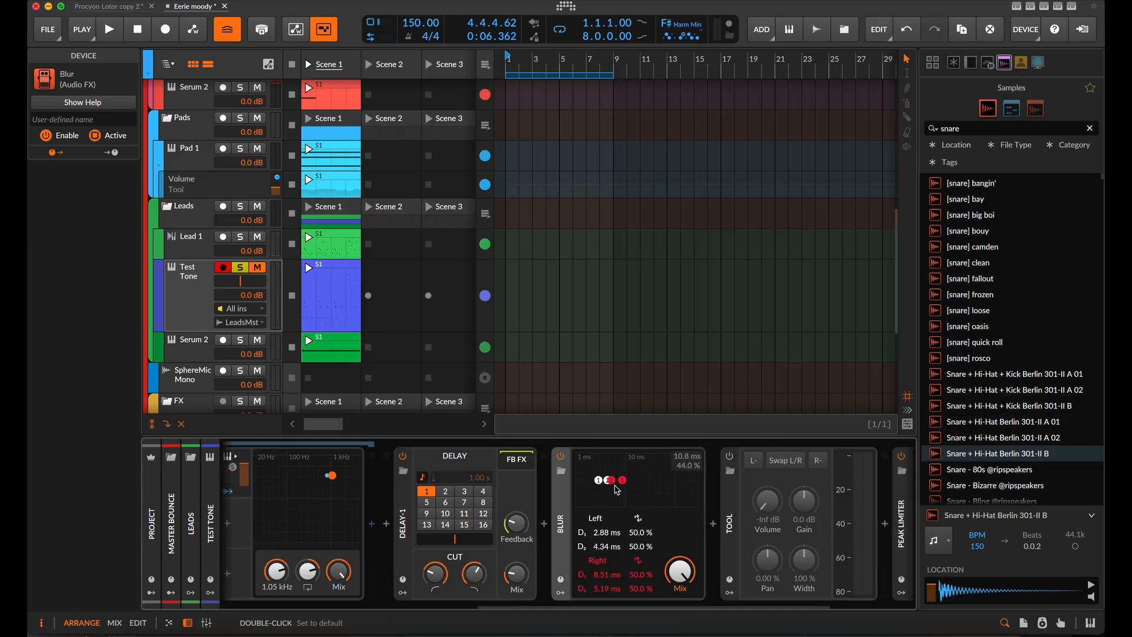
Step: Stagger the Blur's left delays to about 1.72 and 5.12 ms and right delays to 12.4 and 3.02 ms with varied feedbacks, and duplicate the Blur
{"action": "mouse_move", "coordinate": [599, 480]}
{"action": "left_mouse_down"}
{"action": "mouse_move", "coordinate": [611, 479]}
{"action": "mouse_move", "coordinate": [587, 480]}
{"action": "left_mouse_up"}
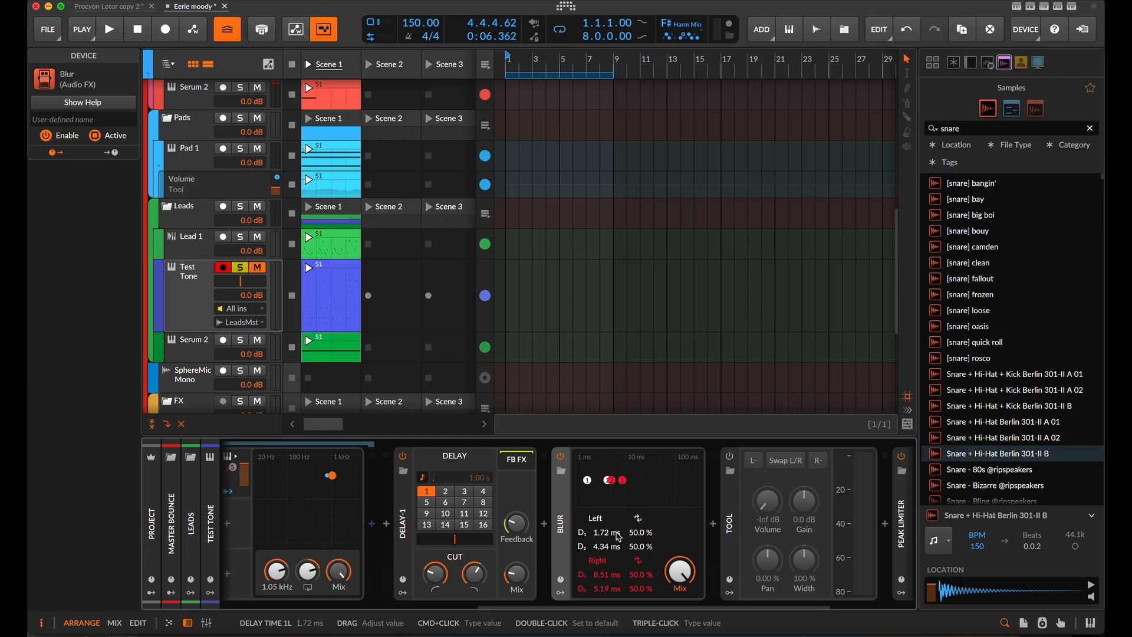
{"action": "left_click_drag", "start_coordinate": [639, 546], "coordinate": [640, 557]}
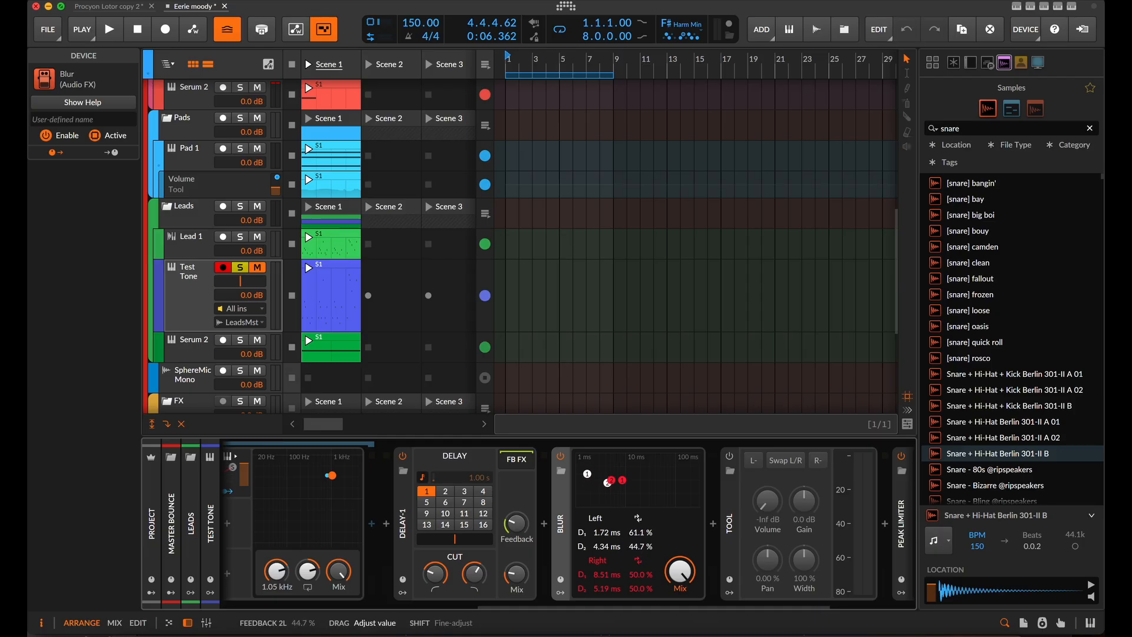
{"action": "left_click_drag", "start_coordinate": [607, 487], "coordinate": [611, 488]}
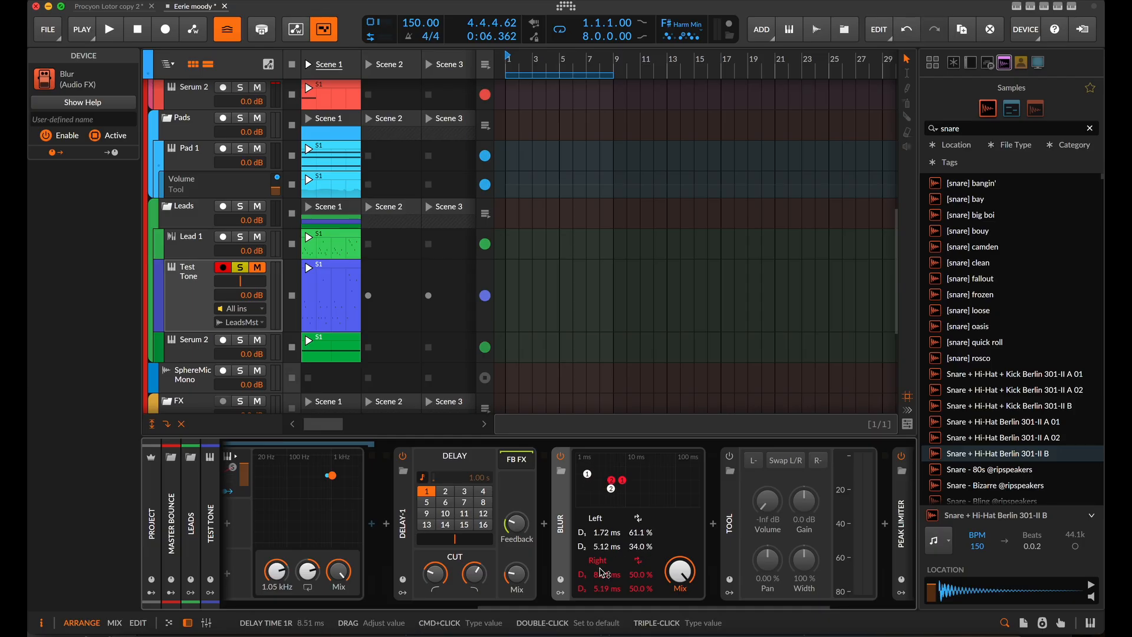
{"action": "left_click_drag", "start_coordinate": [601, 572], "coordinate": [640, 572]}
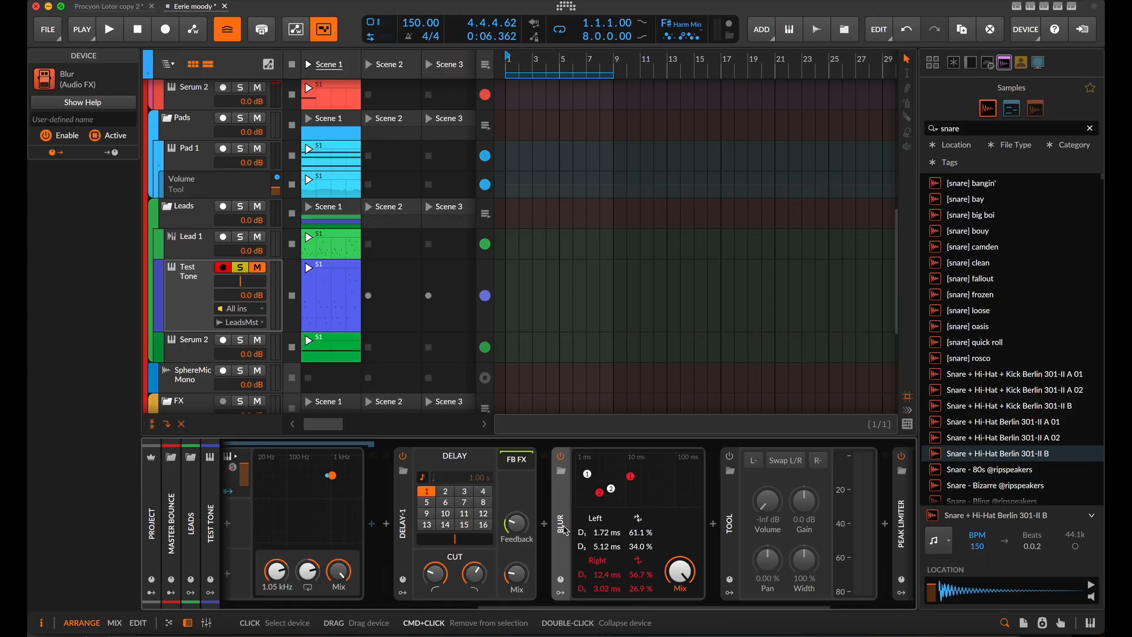
{"action": "key", "text": "super+d"}
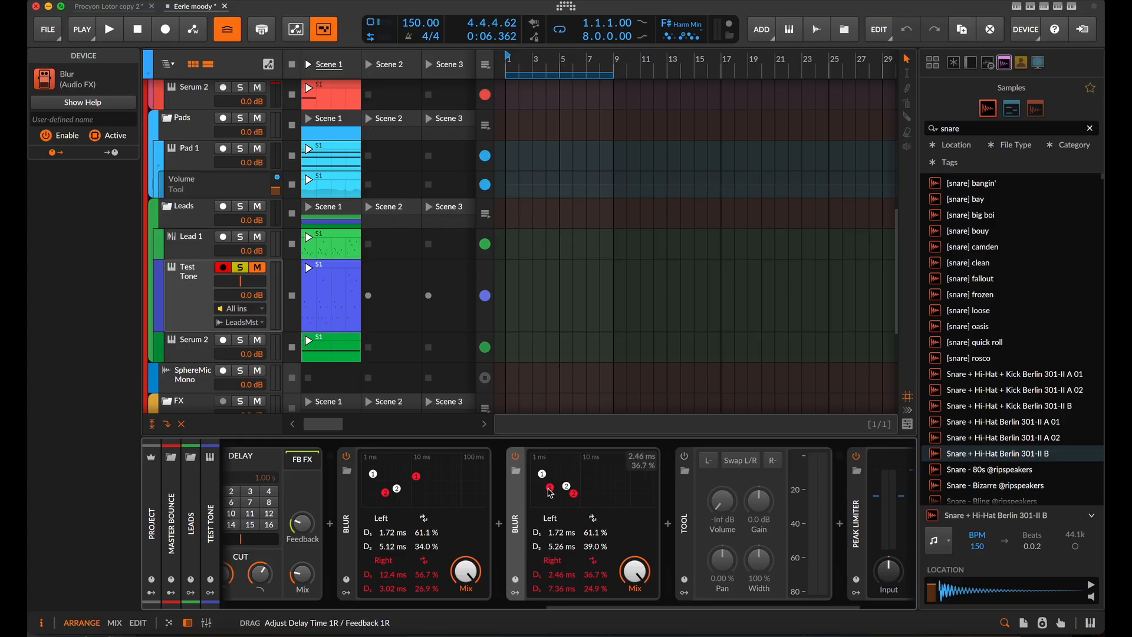
Step: Set the second Blur's delays to about 8.00 ms left and 2.21 ms right, and lower both Blurs' mix during playback
{"action": "left_click_drag", "start_coordinate": [550, 493], "coordinate": [548, 487]}
{"action": "key", "text": "space"}
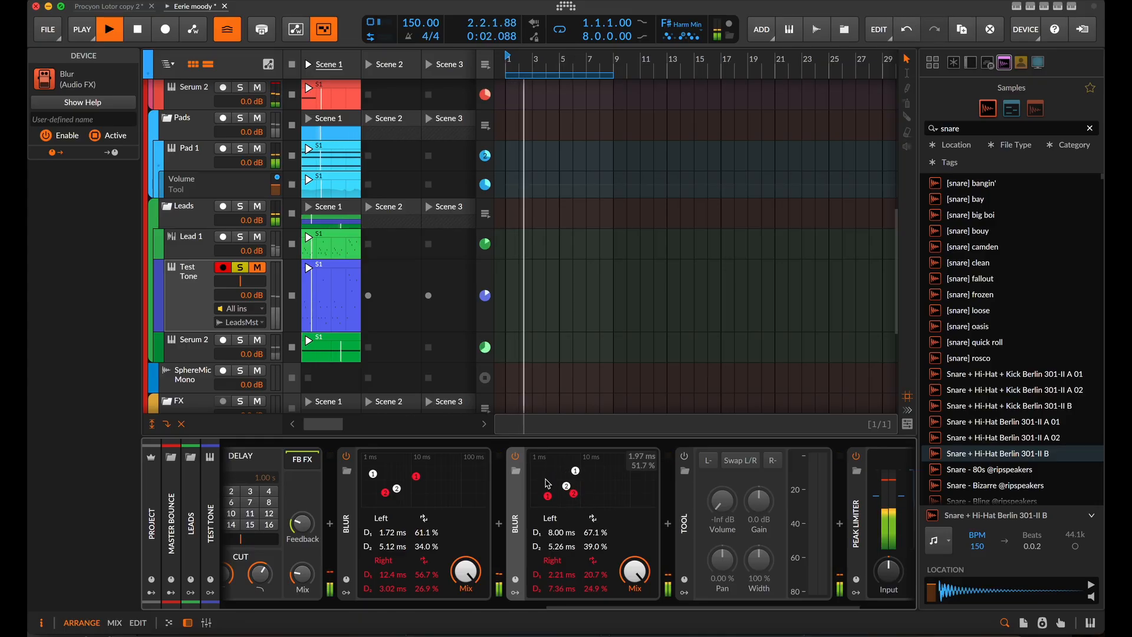
{"action": "left_click_drag", "start_coordinate": [466, 571], "coordinate": [465, 607]}
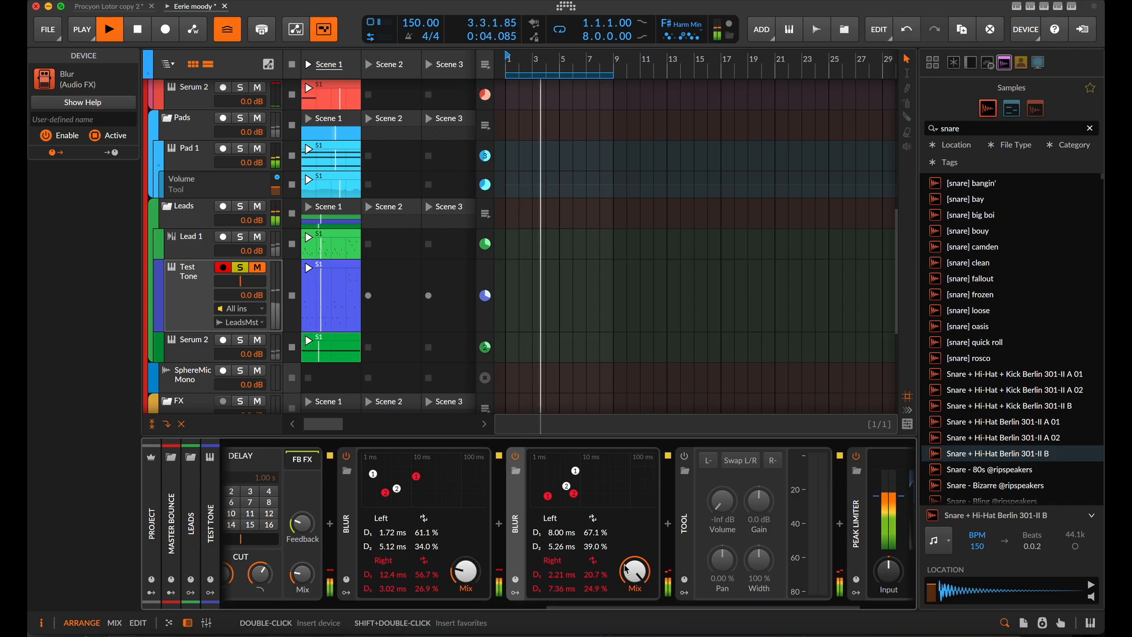
{"action": "left_click_drag", "start_coordinate": [634, 571], "coordinate": [635, 605]}
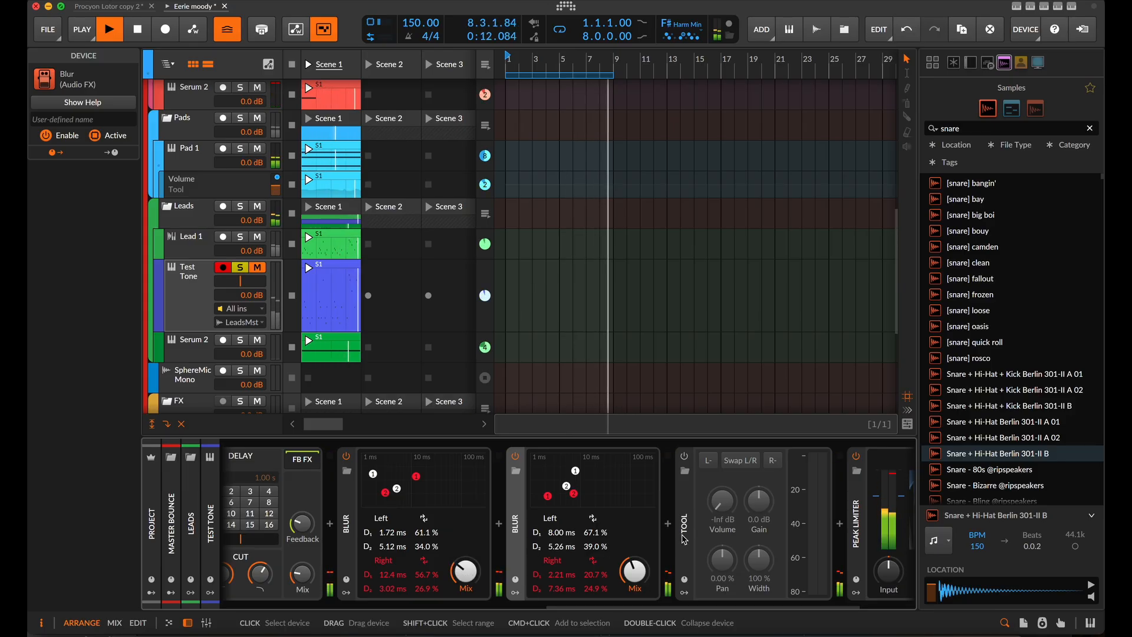
{"action": "key", "text": "space"}
Step: Insert a Delay+ between the second Blur and the Tool, and raise its ducking during playback
{"action": "scroll", "coordinate": [671, 524], "scroll_direction": "down", "scroll_amount": 2}
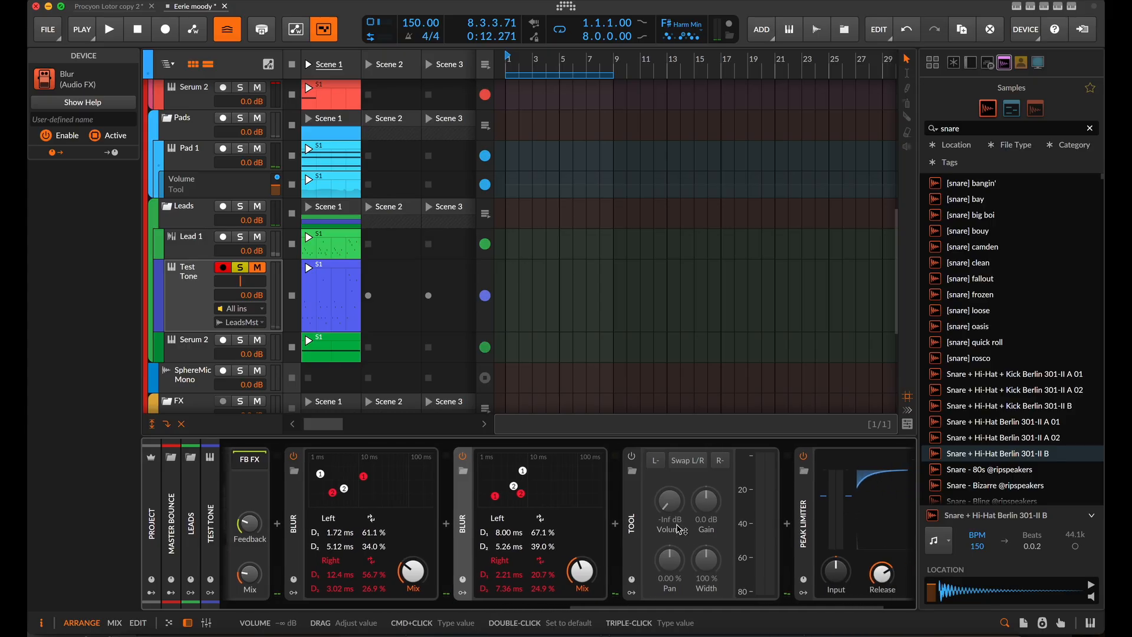
{"action": "left_click", "coordinate": [600, 547]}
{"action": "scroll", "coordinate": [597, 526], "scroll_direction": "up", "scroll_amount": 12}
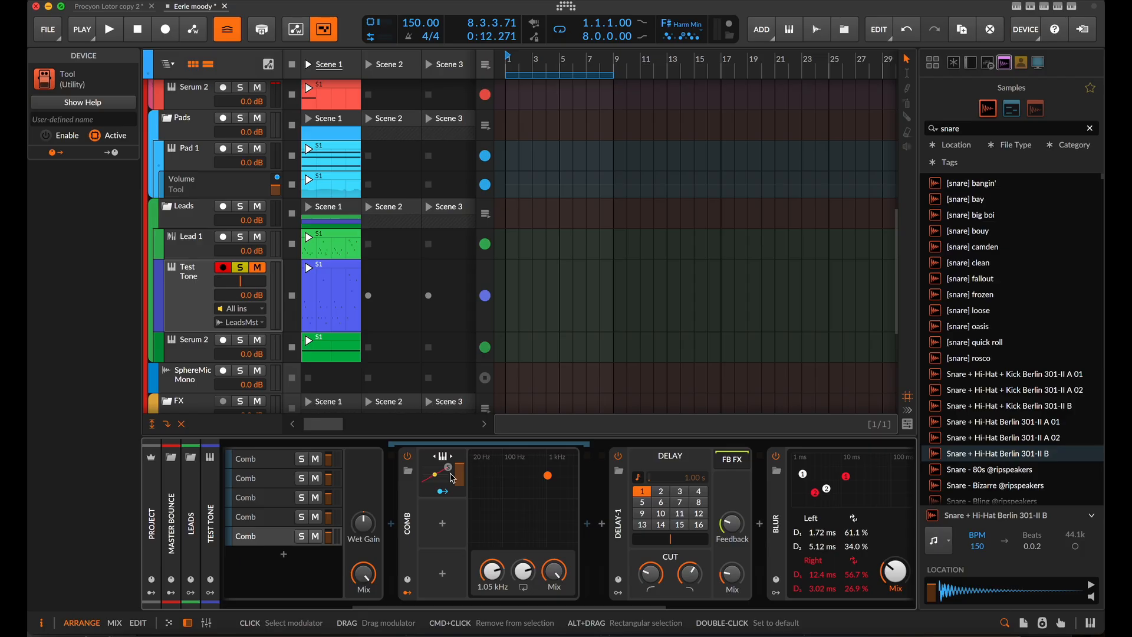
{"action": "scroll", "coordinate": [611, 540], "scroll_direction": "down", "scroll_amount": 11}
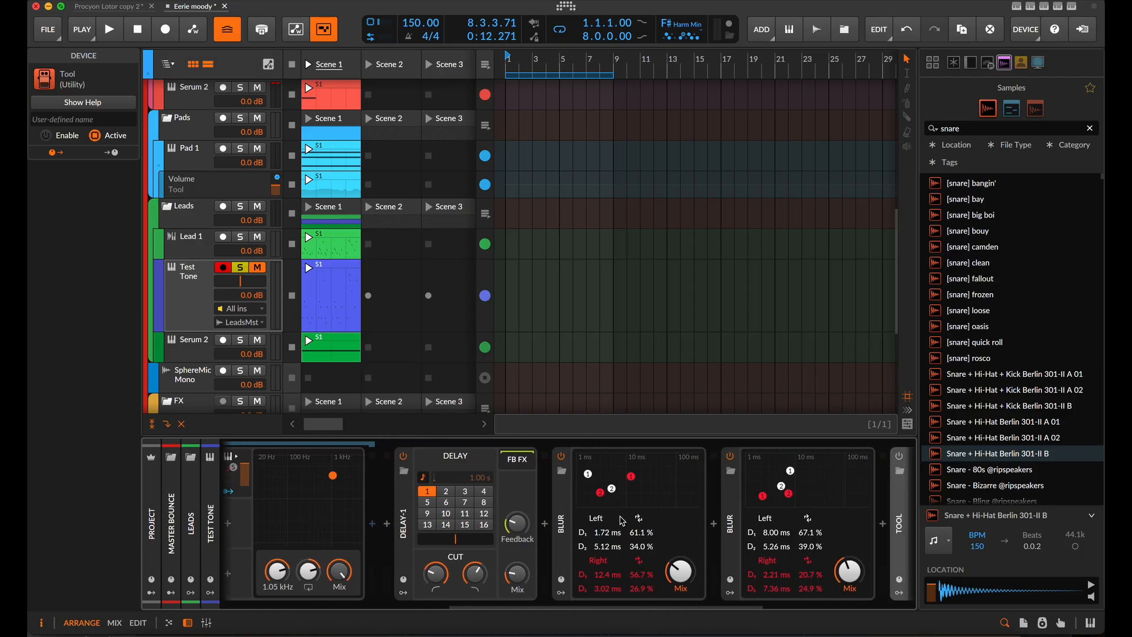
{"action": "left_click", "coordinate": [610, 523]}
{"action": "type", "text": "del"}
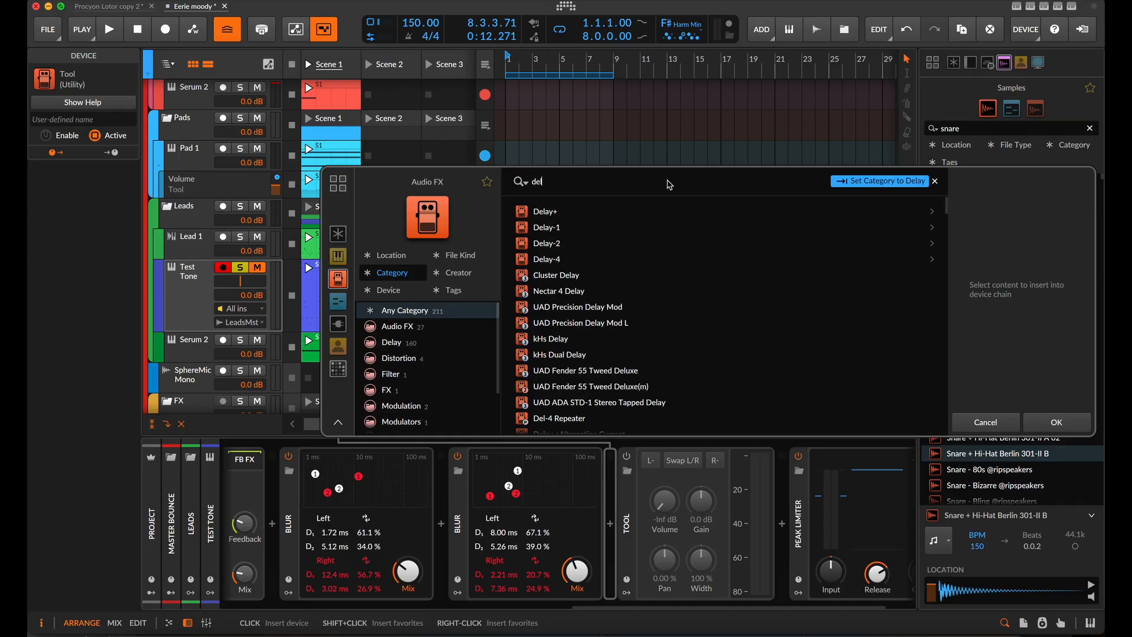
{"action": "left_click", "coordinate": [591, 216]}
{"action": "left_click", "coordinate": [1041, 428]}
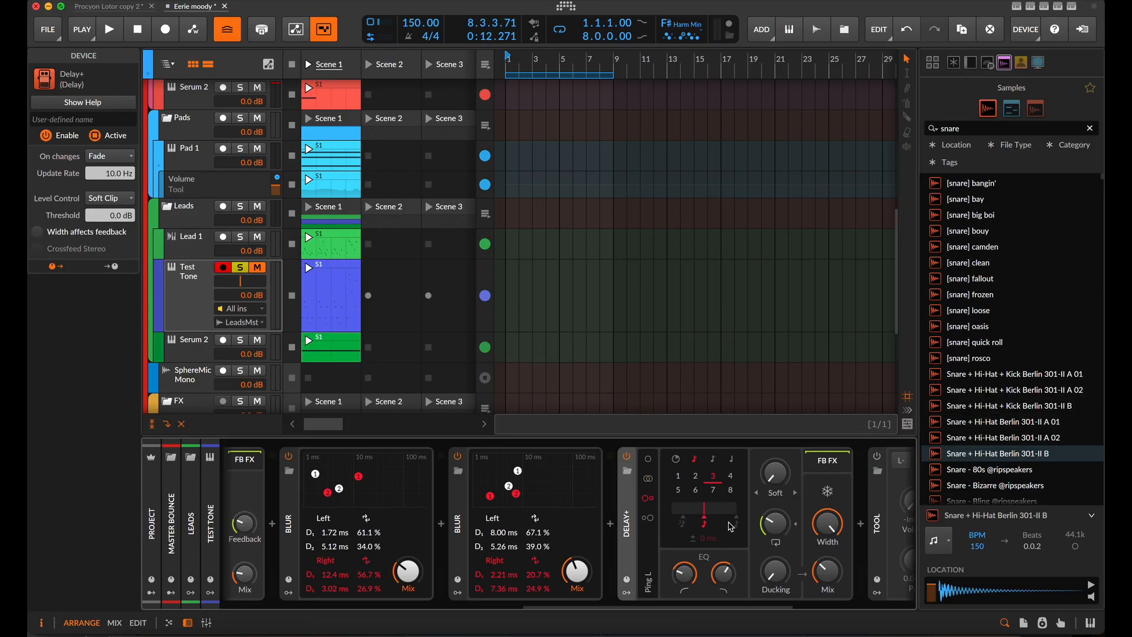
{"action": "scroll", "coordinate": [731, 525], "scroll_direction": "right", "scroll_amount": 5}
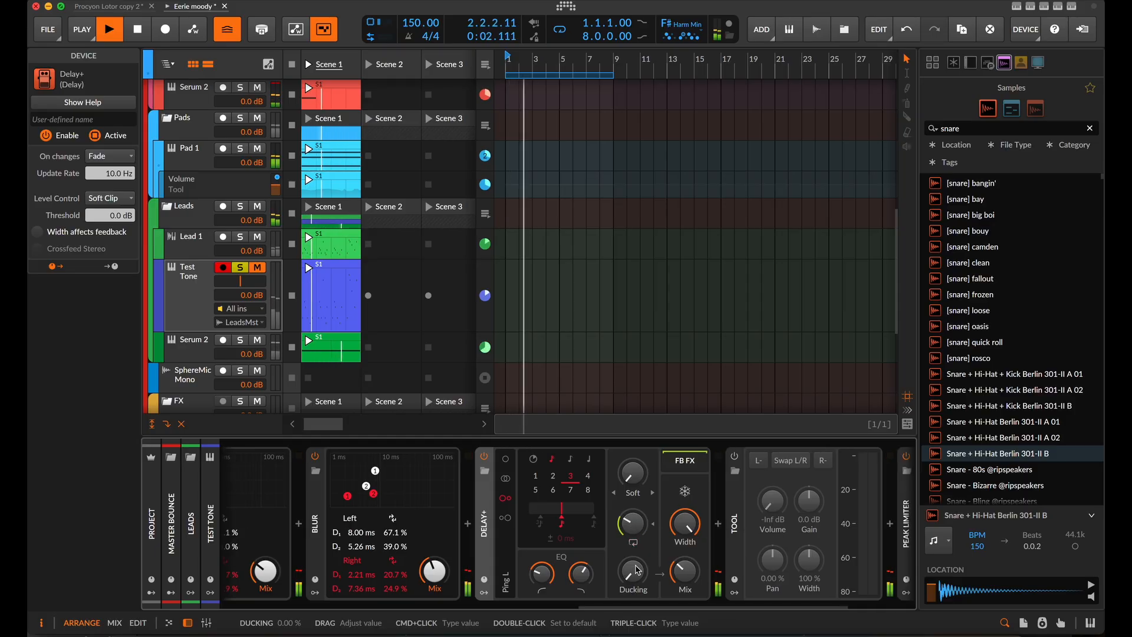
{"action": "left_click_drag", "start_coordinate": [637, 570], "coordinate": [637, 511]}
Step: Insert a Saturator before the Delay-1, and set its quiet threshold to about -30.2 dB and quiet ratio to about 41.1 %
{"action": "scroll", "coordinate": [548, 558], "scroll_direction": "left", "scroll_amount": 10}
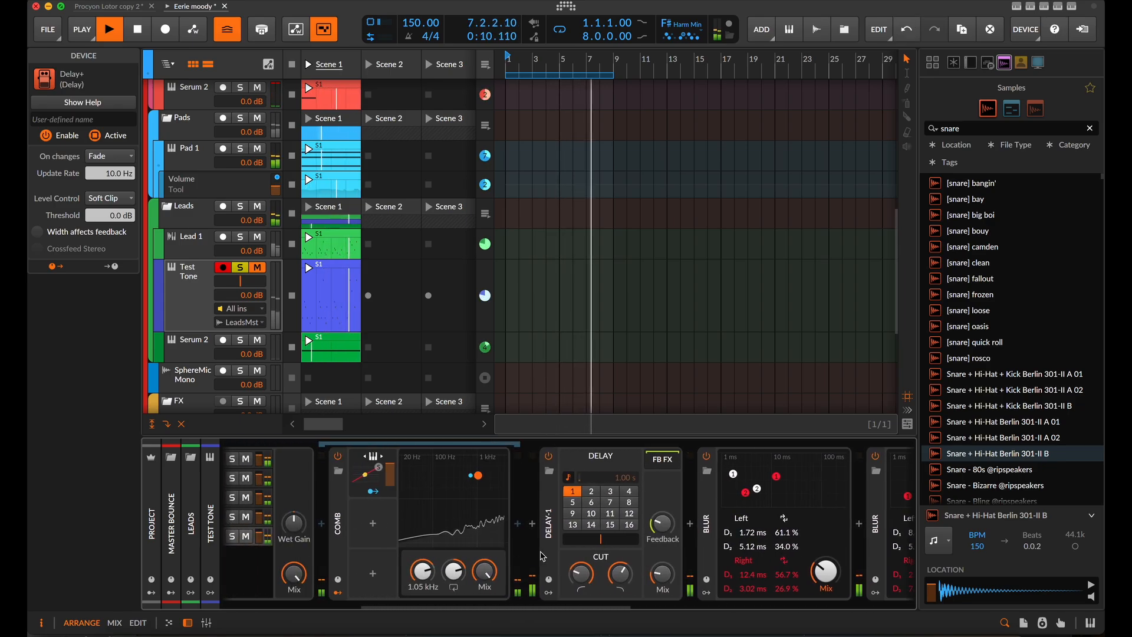
{"action": "left_click", "coordinate": [532, 523]}
{"action": "type", "text": "sat"}
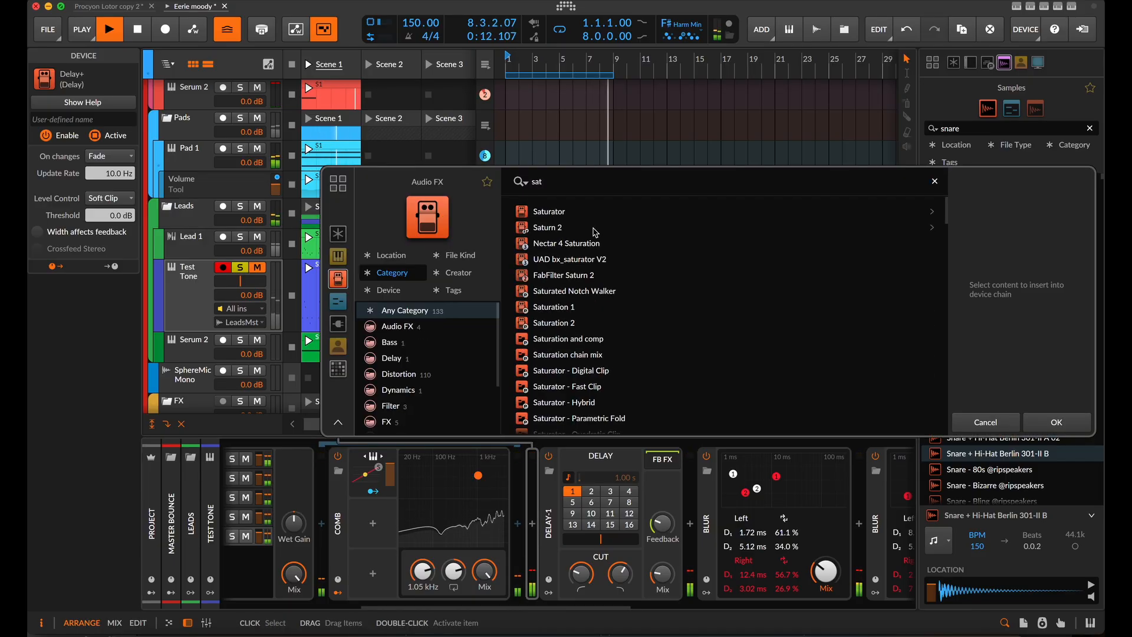
{"action": "left_click", "coordinate": [581, 214]}
{"action": "left_click", "coordinate": [1055, 422]}
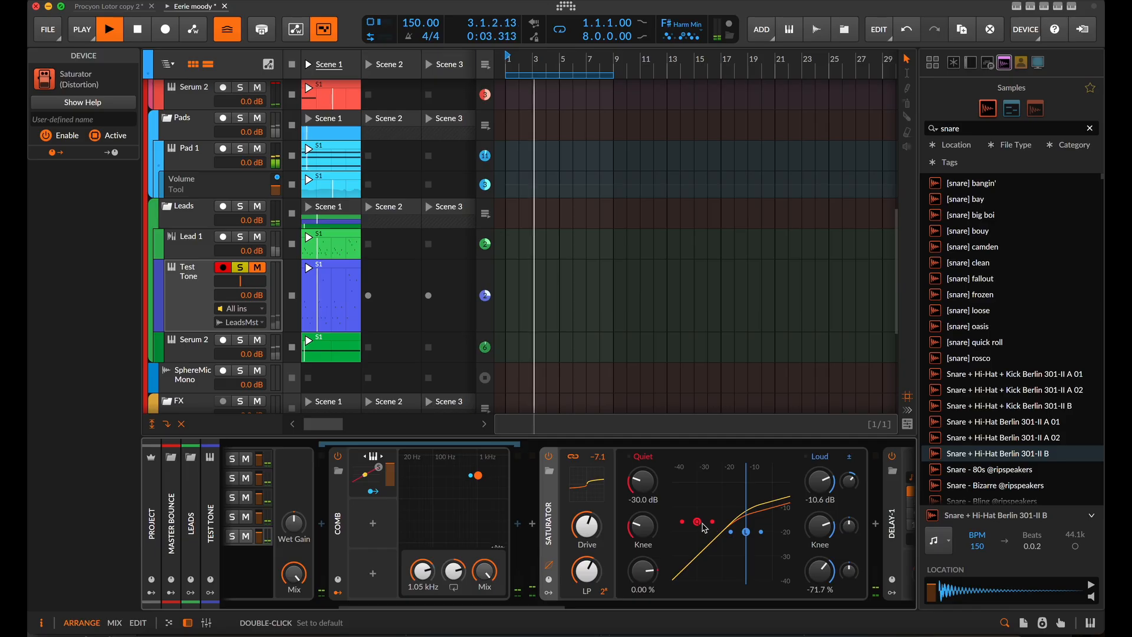
{"action": "left_click_drag", "start_coordinate": [698, 521], "coordinate": [701, 521]}
Step: Insert a Compressor+ between the Saturator and the Delay-1
{"action": "scroll", "coordinate": [711, 538], "scroll_direction": "right", "scroll_amount": 5}
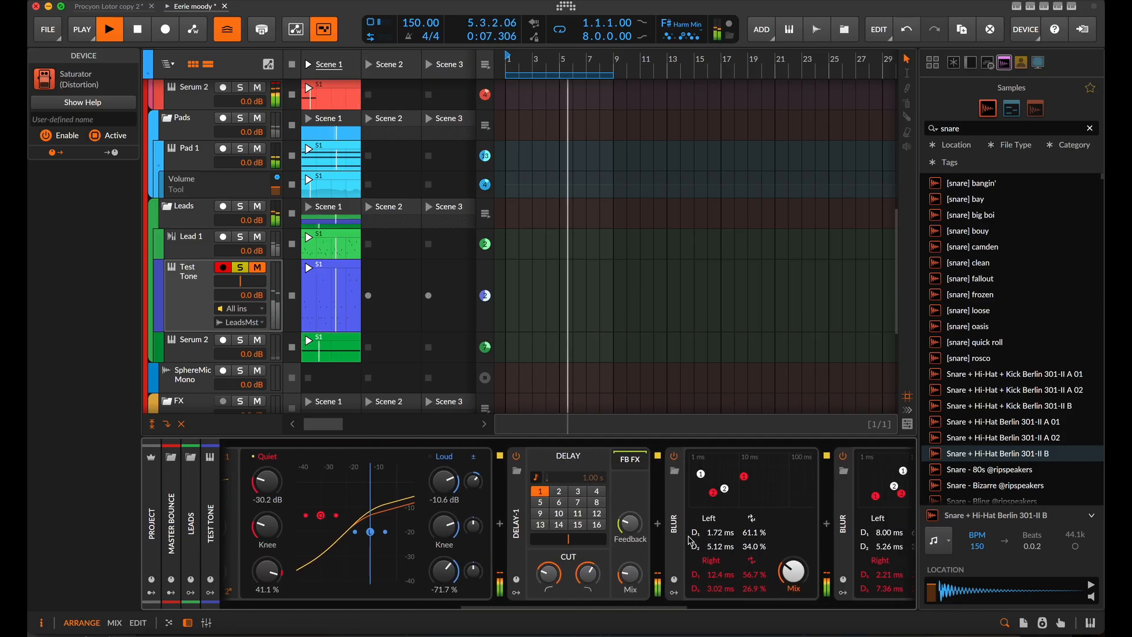
{"action": "scroll", "coordinate": [710, 538], "scroll_direction": "right", "scroll_amount": 6}
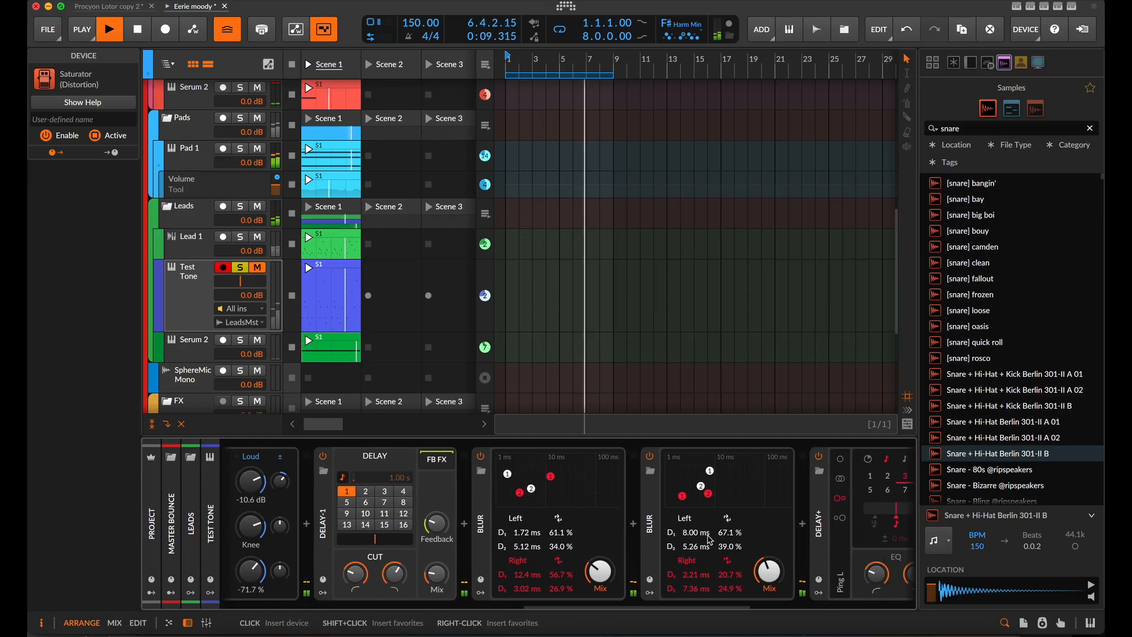
{"action": "scroll", "coordinate": [412, 525], "scroll_direction": "left", "scroll_amount": 3}
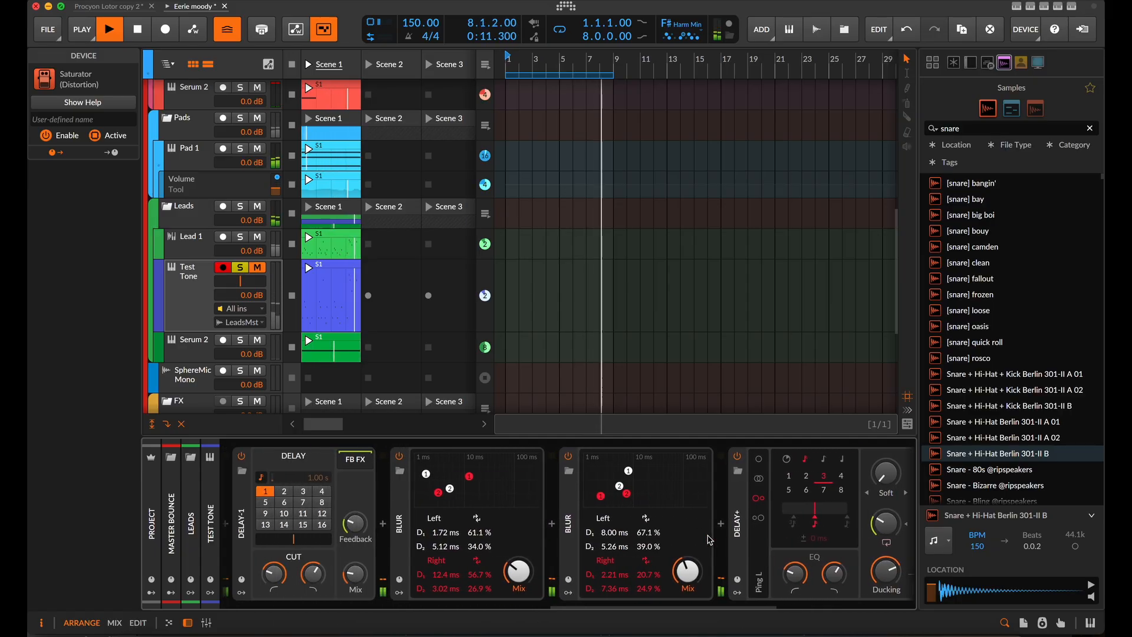
{"action": "scroll", "coordinate": [413, 525], "scroll_direction": "left", "scroll_amount": 2}
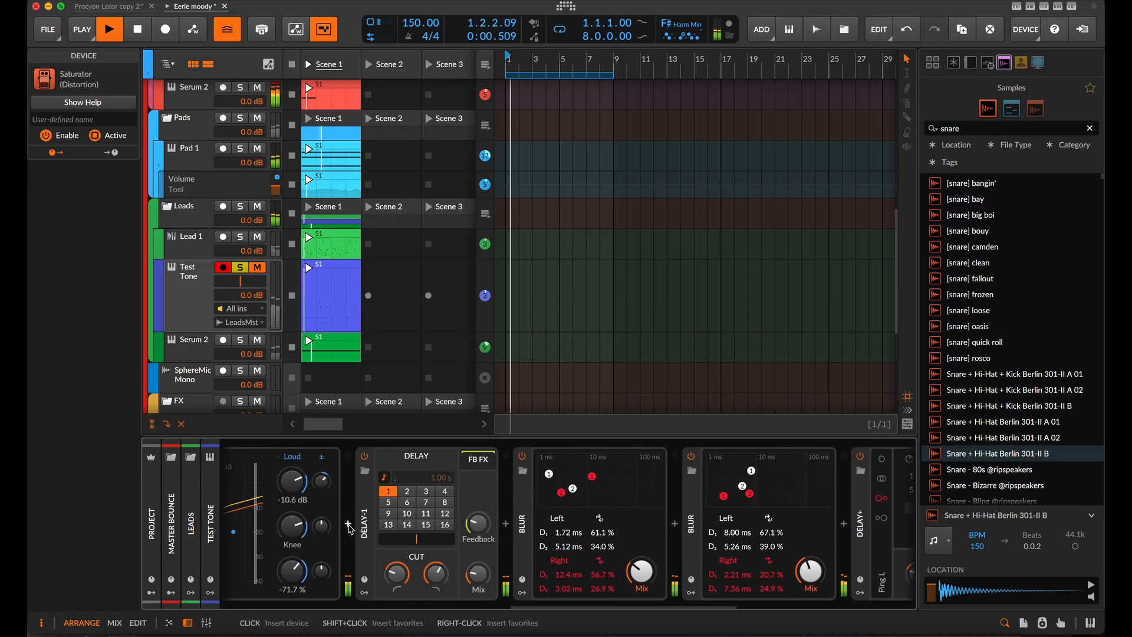
{"action": "left_click", "coordinate": [348, 526]}
{"action": "type", "text": "compre"}
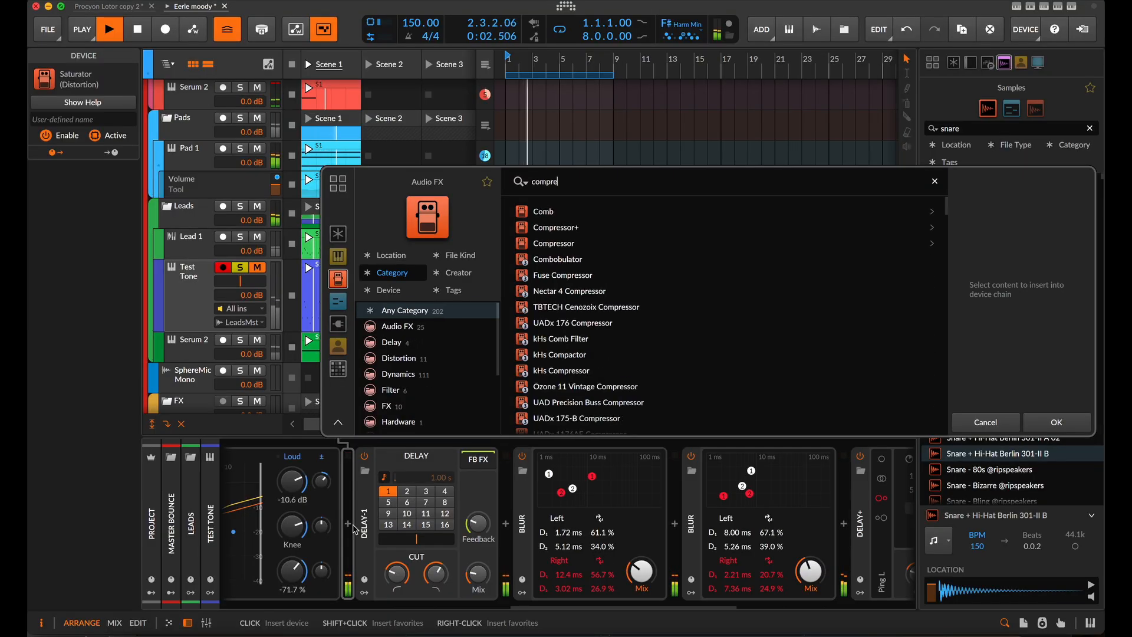
{"action": "left_click", "coordinate": [572, 212]}
{"action": "double_click", "coordinate": [573, 217]}
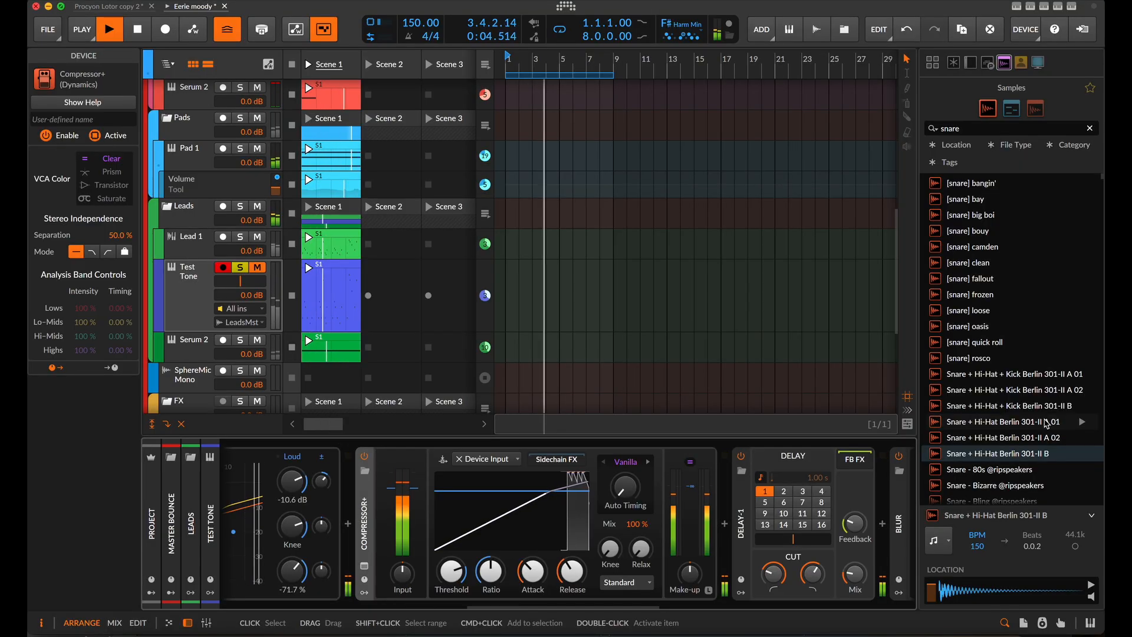
Step: Lower the Compressor+ threshold and raise its ratio during playback, and stop playback
{"action": "left_click_drag", "start_coordinate": [581, 506], "coordinate": [582, 512]}
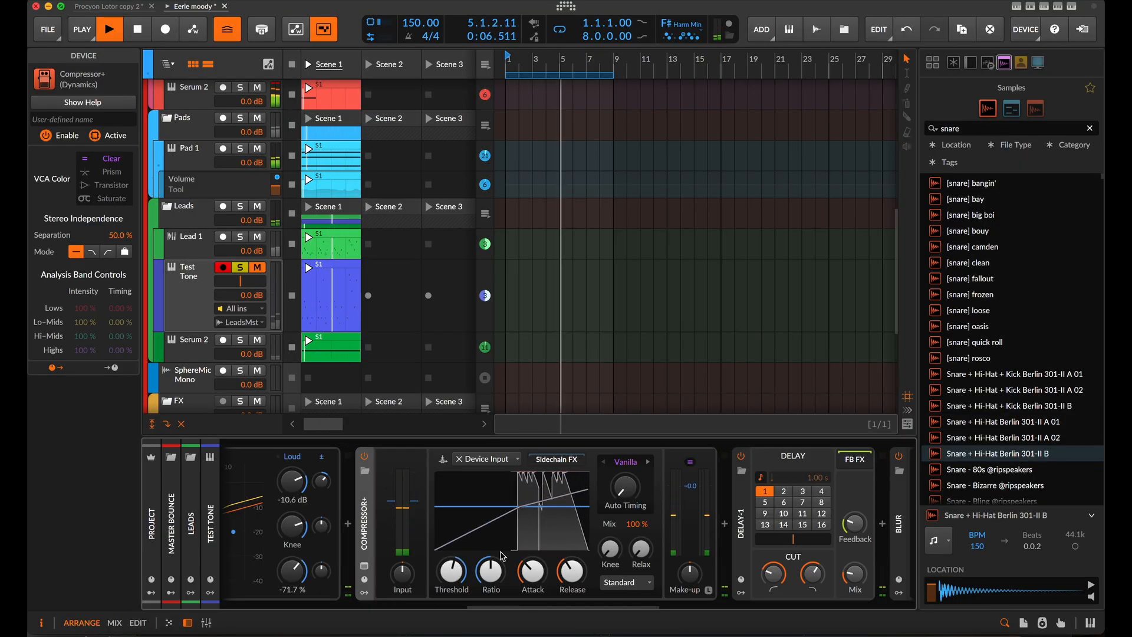
{"action": "left_click_drag", "start_coordinate": [491, 571], "coordinate": [491, 539]}
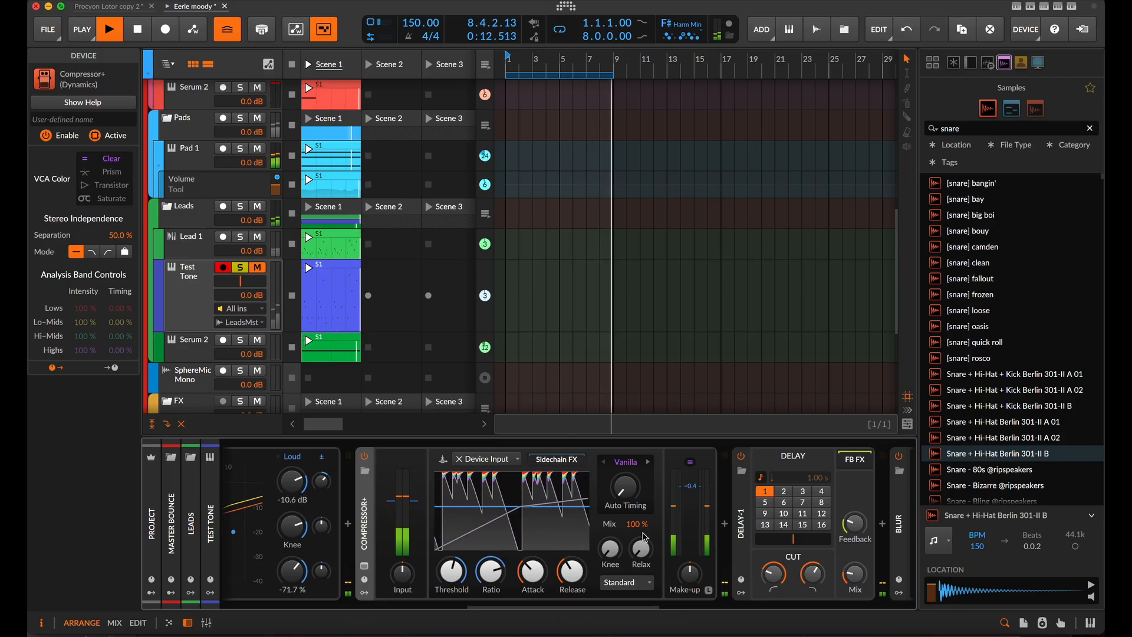
{"action": "key", "text": "space"}
Step: Switch the Compressor+ to Dual mode, raise its Lift, and fine-tune Lift and threshold during playback
{"action": "left_click", "coordinate": [648, 585]}
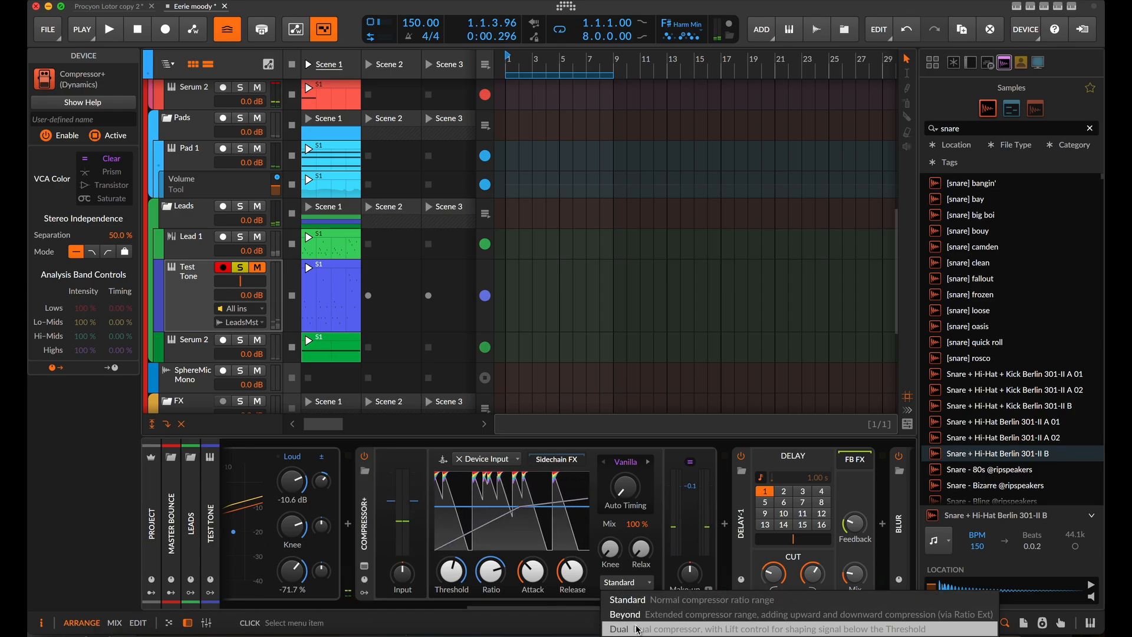
{"action": "left_click", "coordinate": [639, 629]}
{"action": "left_click_drag", "start_coordinate": [615, 560], "coordinate": [615, 550]}
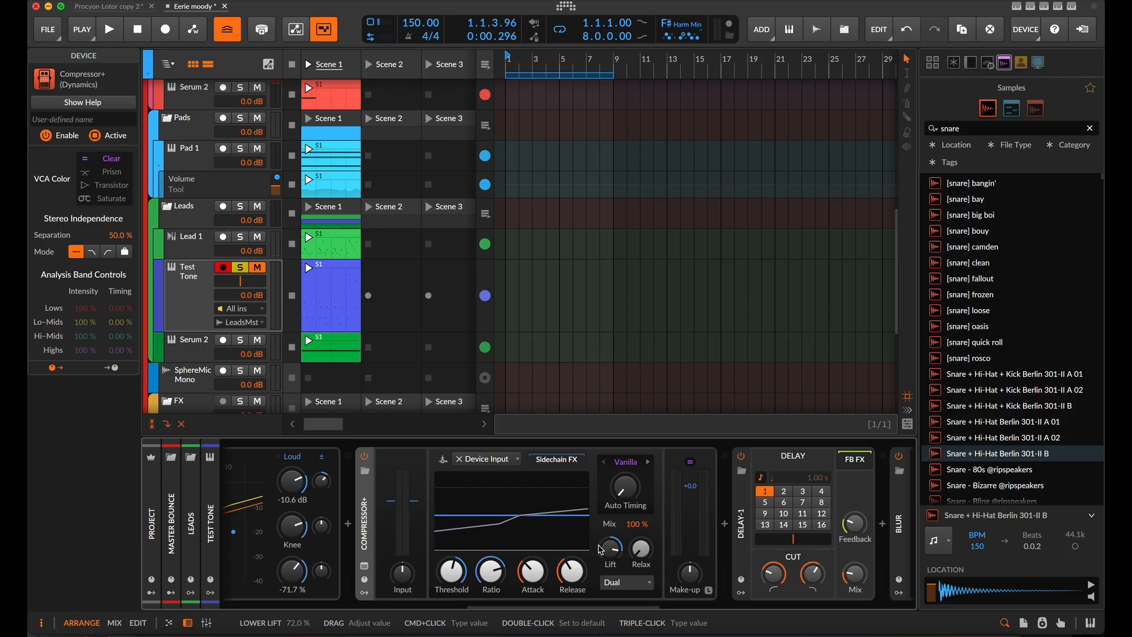
{"action": "key", "text": "space"}
{"action": "left_click_drag", "start_coordinate": [600, 550], "coordinate": [600, 561]}
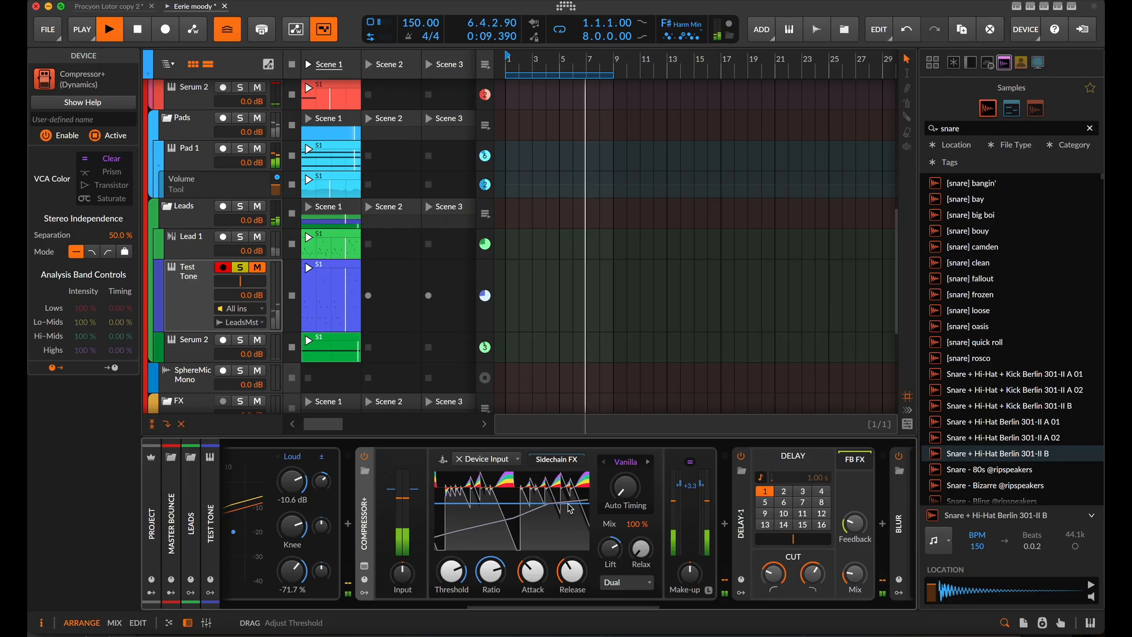
{"action": "key", "text": "space"}
Step: Insert a Convolution reverb between the Delay+ and the Tool
{"action": "scroll", "coordinate": [731, 543], "scroll_direction": "right", "scroll_amount": 5}
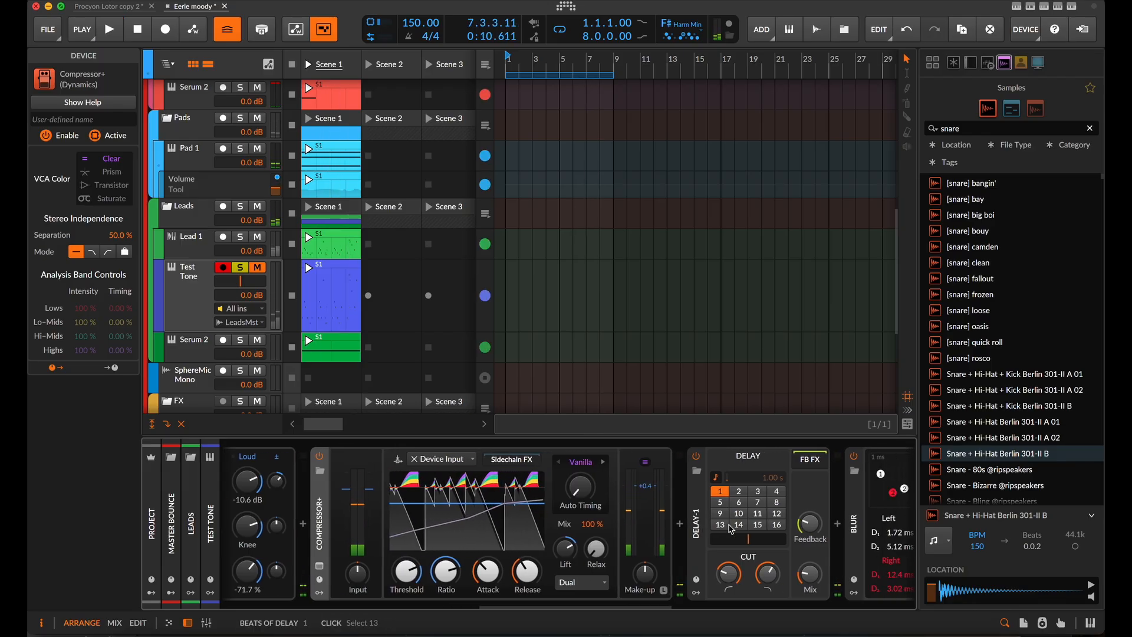
{"action": "scroll", "coordinate": [696, 540], "scroll_direction": "right", "scroll_amount": 6}
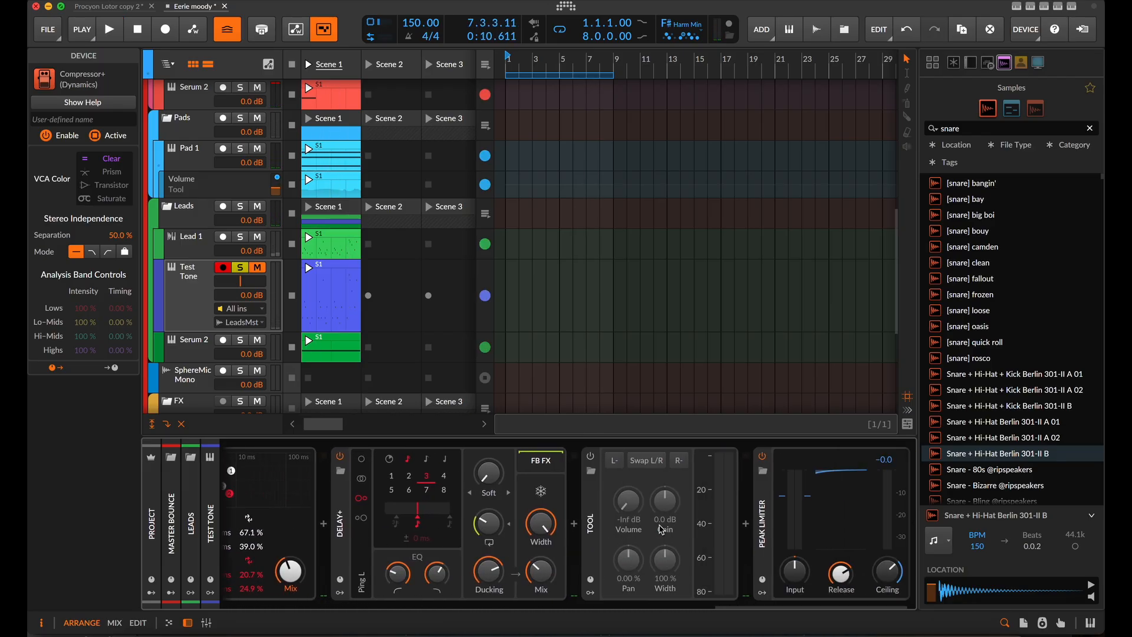
{"action": "scroll", "coordinate": [664, 538], "scroll_direction": "left", "scroll_amount": 4}
{"action": "scroll", "coordinate": [637, 566], "scroll_direction": "right", "scroll_amount": 2}
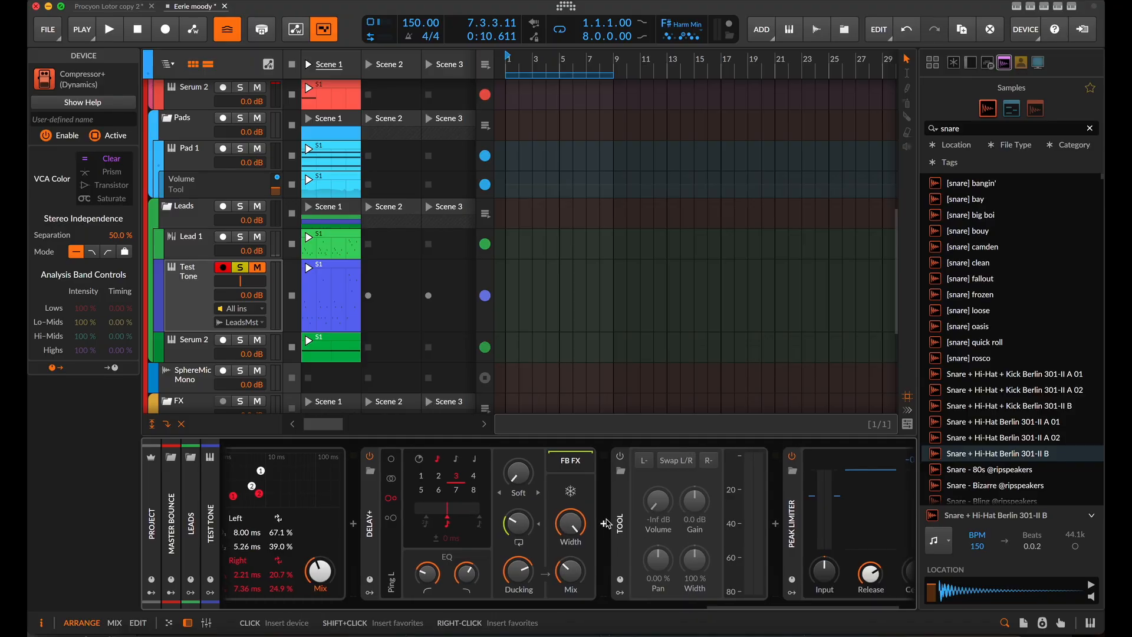
{"action": "double_click", "coordinate": [607, 594]}
{"action": "key", "text": "BackSpace"}
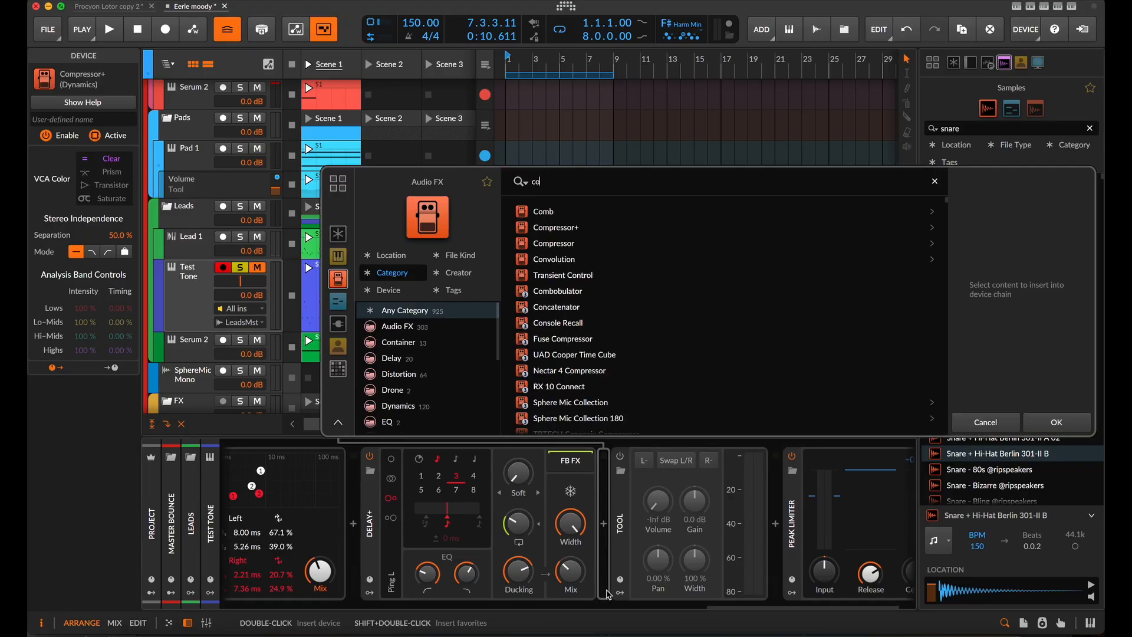
{"action": "type", "text": "nvo"}
{"action": "left_click", "coordinate": [601, 210]}
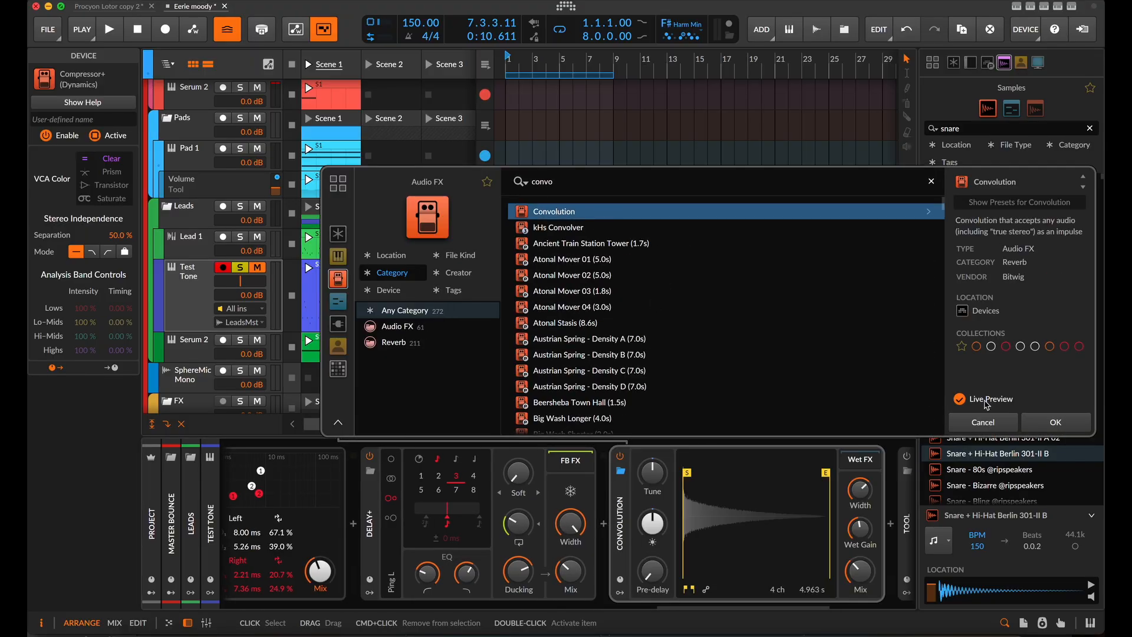
{"action": "left_click", "coordinate": [1053, 421]}
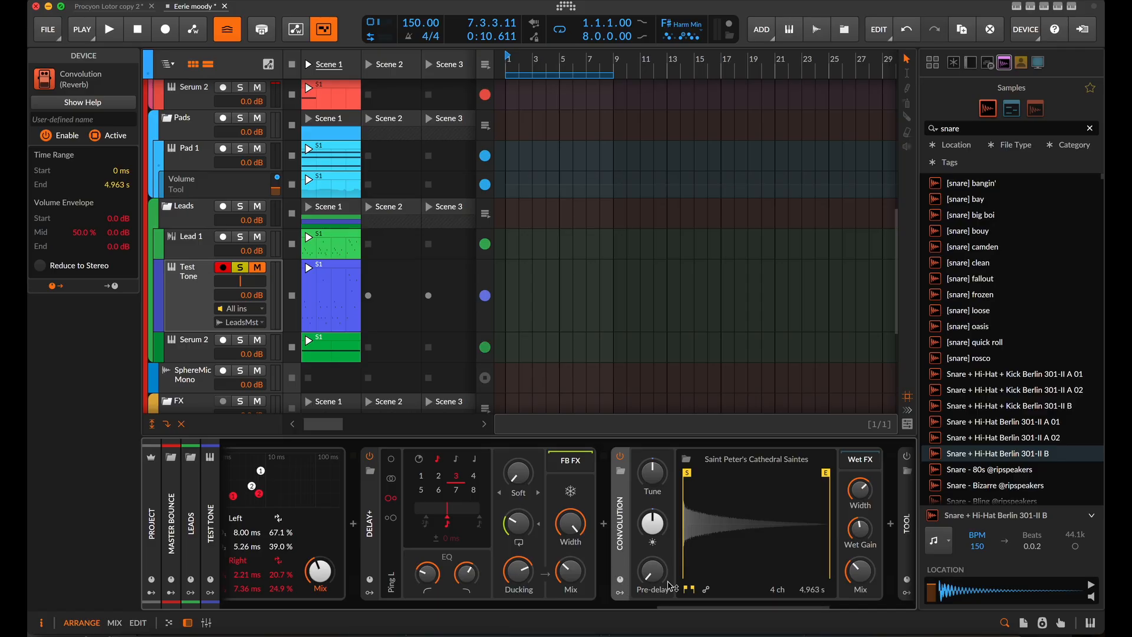
Step: Load the Austrian Spring - Density D impulse into the Convolution, and lower its mix to about 13.7 % during playback
{"action": "left_click", "coordinate": [707, 466]}
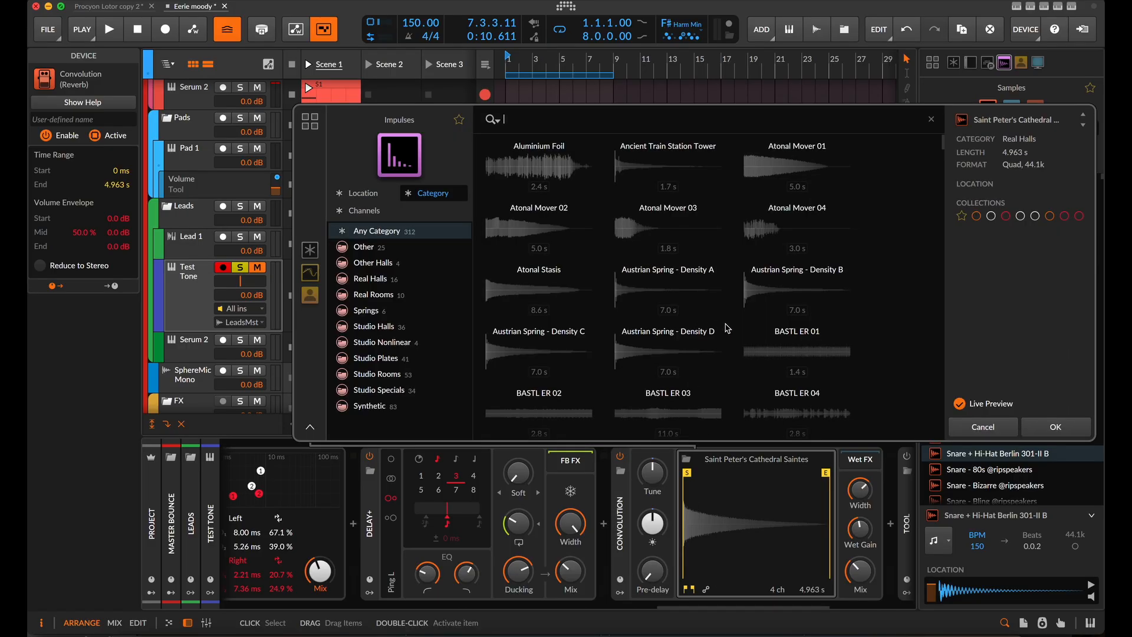
{"action": "left_click", "coordinate": [664, 359]}
{"action": "left_click", "coordinate": [1048, 432]}
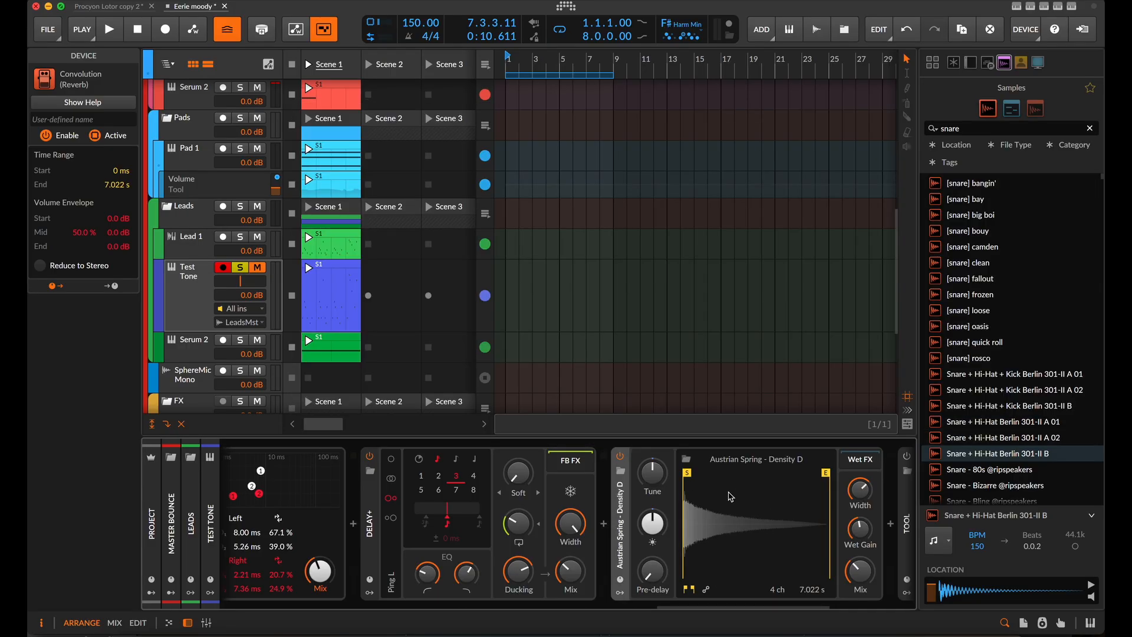
{"action": "key", "text": "space"}
{"action": "scroll", "coordinate": [730, 507], "scroll_direction": "right", "scroll_amount": 5}
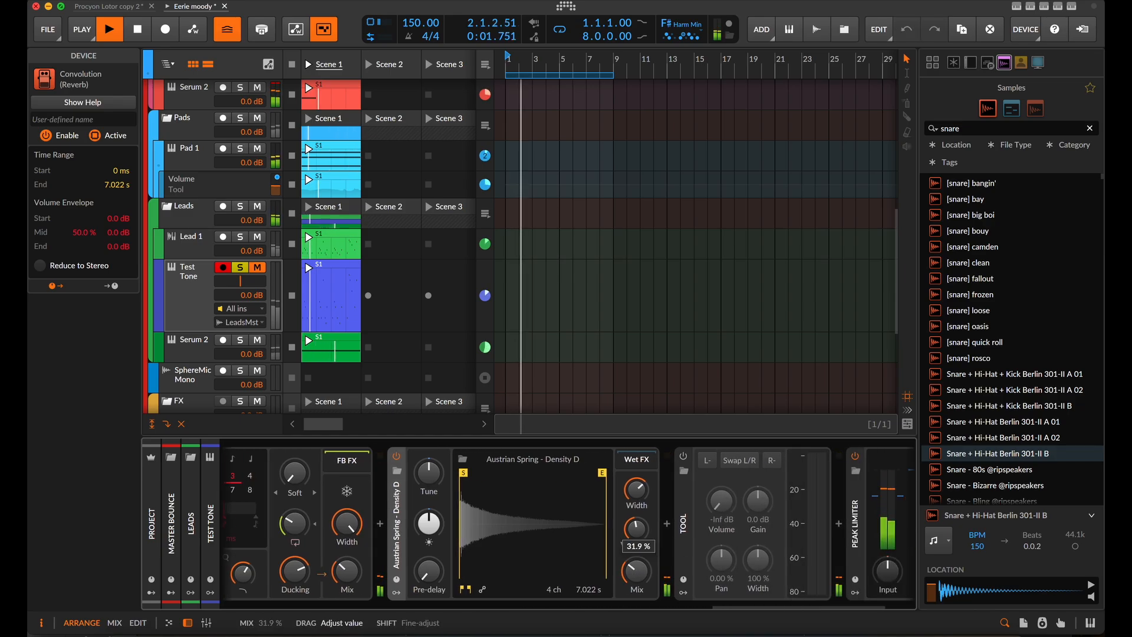
{"action": "left_click_drag", "start_coordinate": [637, 571], "coordinate": [636, 591]}
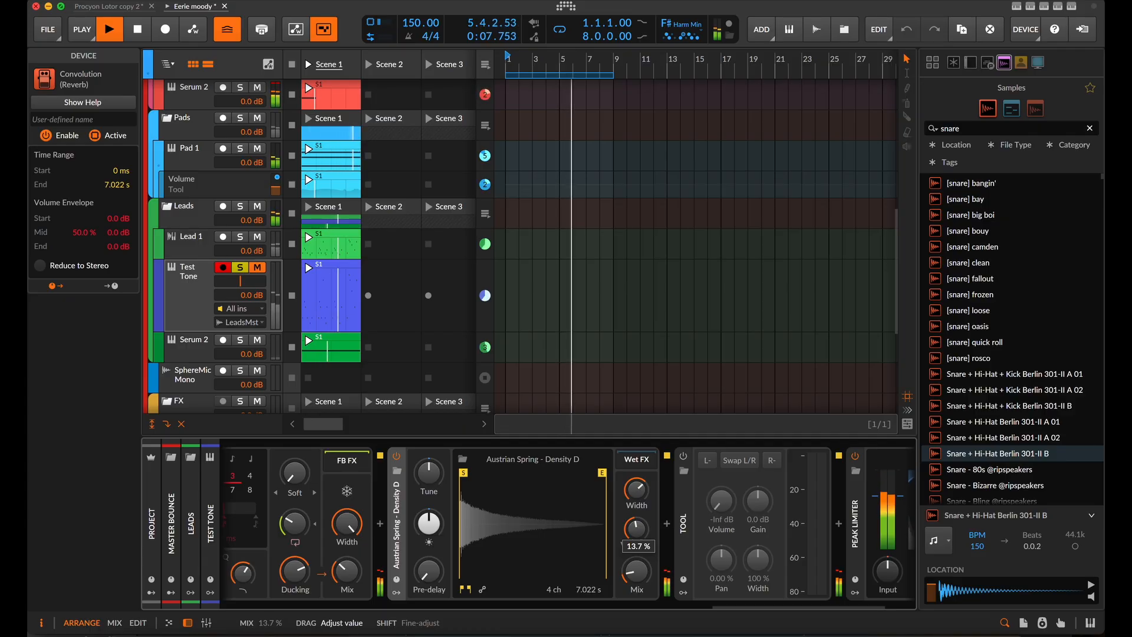
{"action": "scroll", "coordinate": [529, 543], "scroll_direction": "left", "scroll_amount": 5}
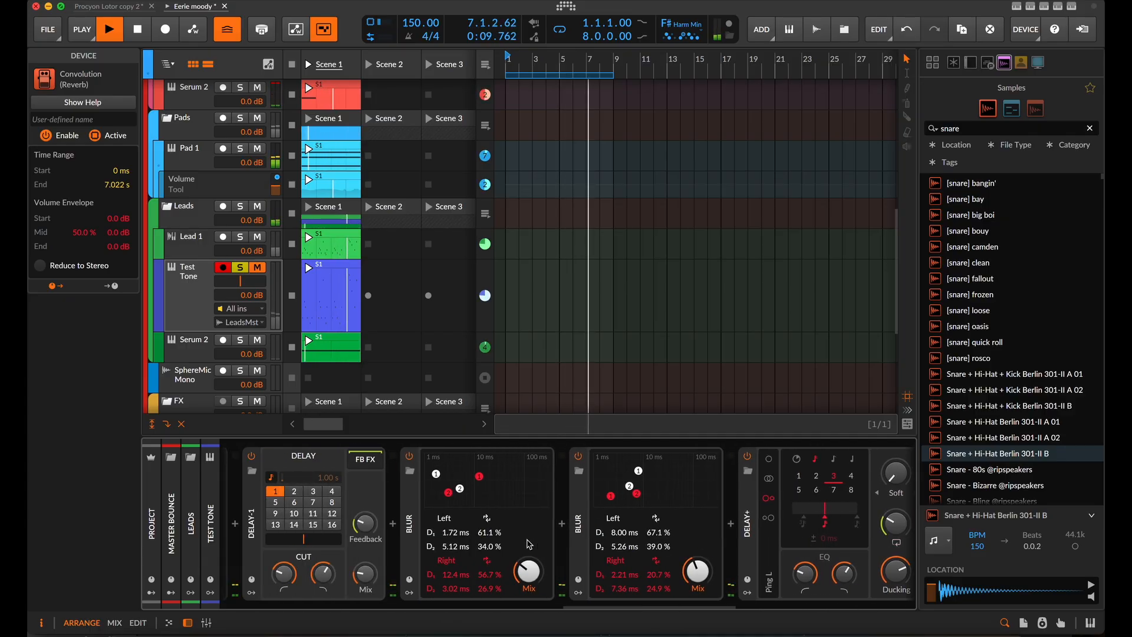
{"action": "scroll", "coordinate": [529, 544], "scroll_direction": "left", "scroll_amount": 4}
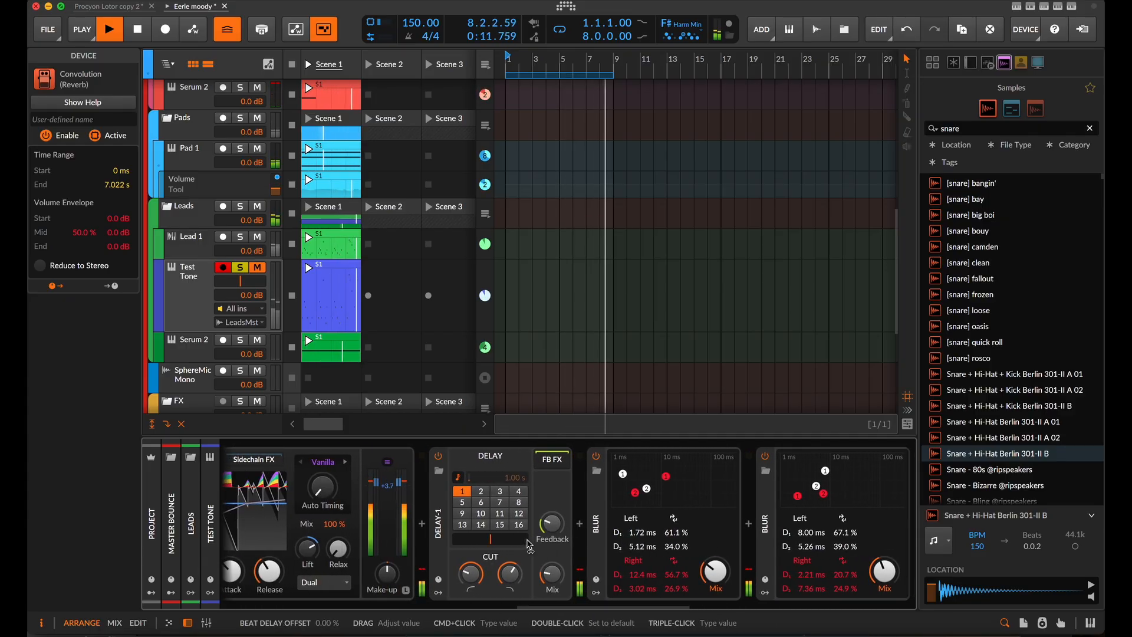
Step: Insert a Chorus+ between the Compressor+ and Delay-1, and lower its speed during playback
{"action": "left_click", "coordinate": [421, 523]}
{"action": "type", "text": "chor"}
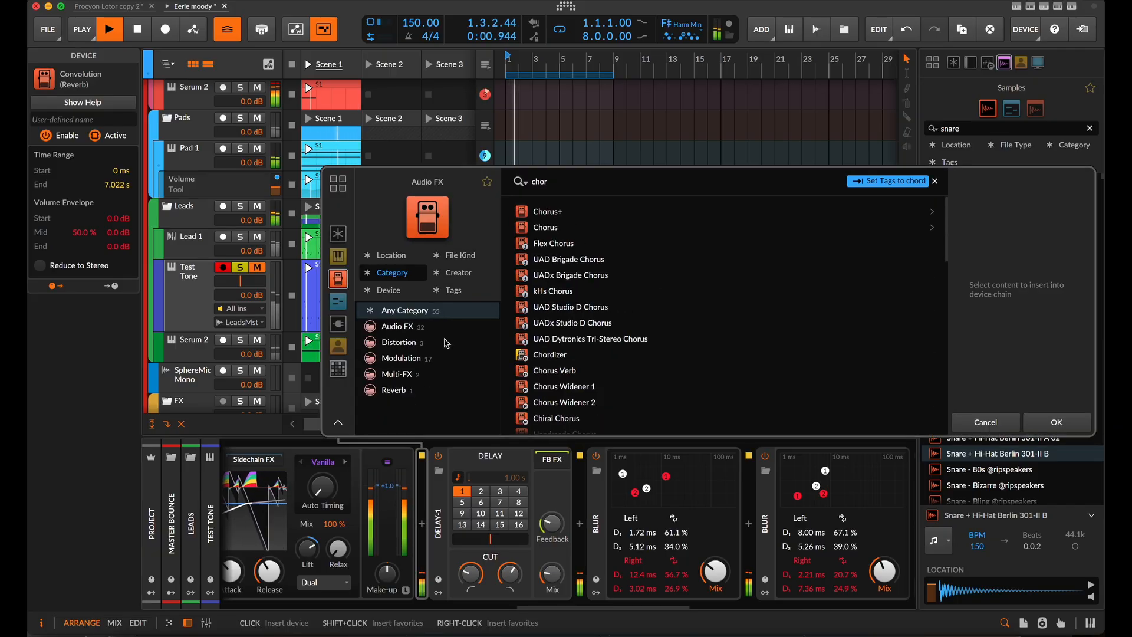
{"action": "key", "text": "Down"}
{"action": "key", "text": "Return"}
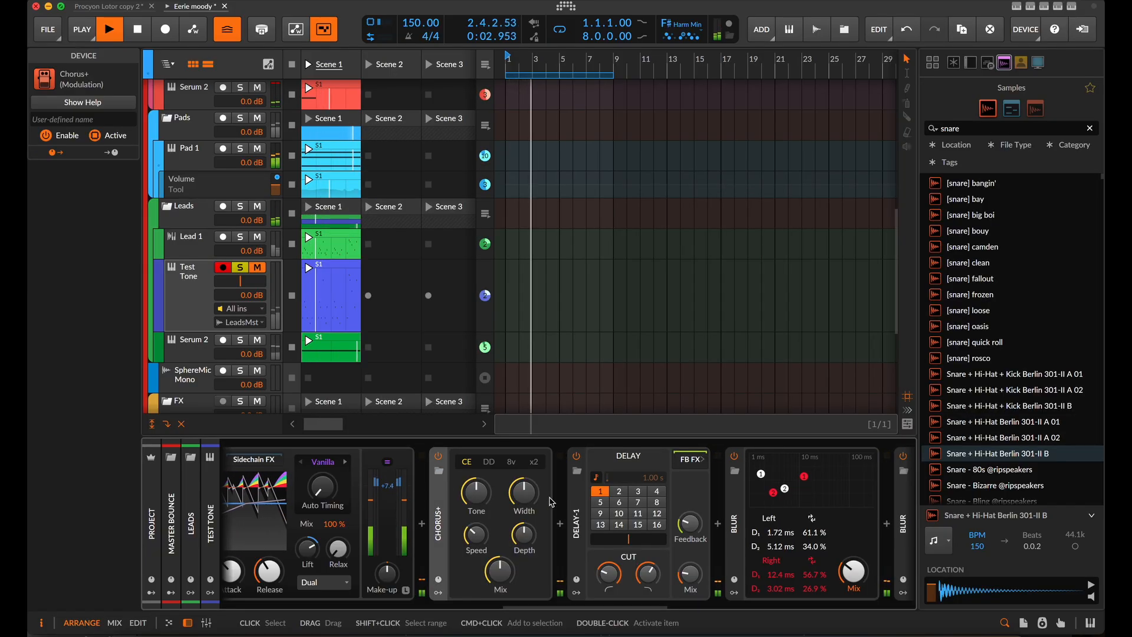
{"action": "left_click_drag", "start_coordinate": [475, 535], "coordinate": [475, 554]}
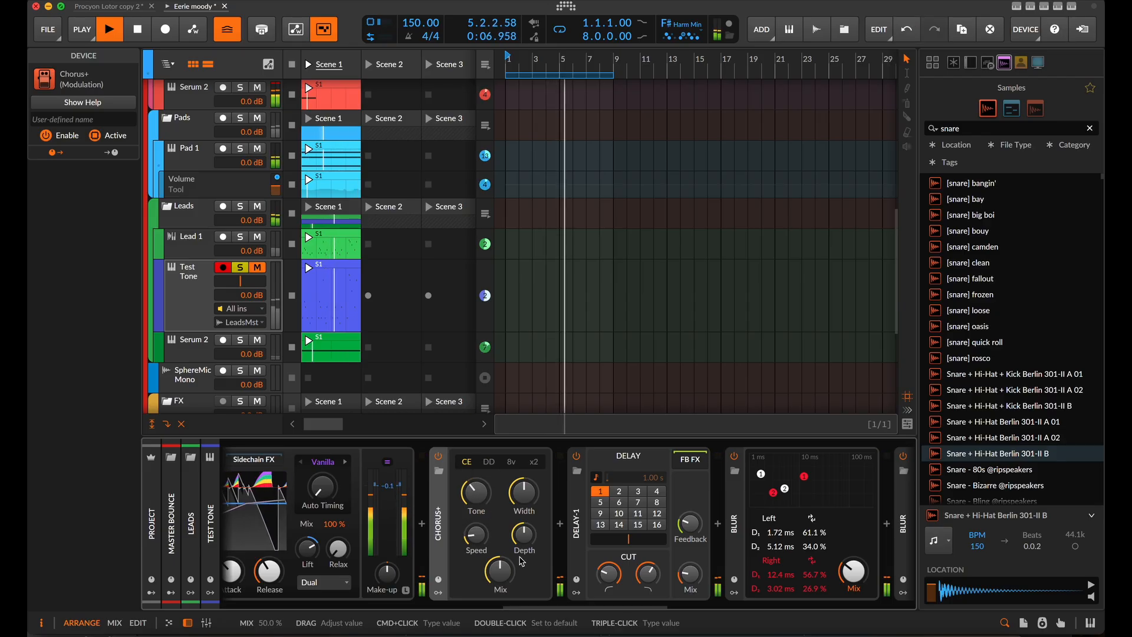
Step: Lower the Convolution's brightness to about -4.1 dB during playback, and stop playback
{"action": "scroll", "coordinate": [610, 540], "scroll_direction": "right", "scroll_amount": 1}
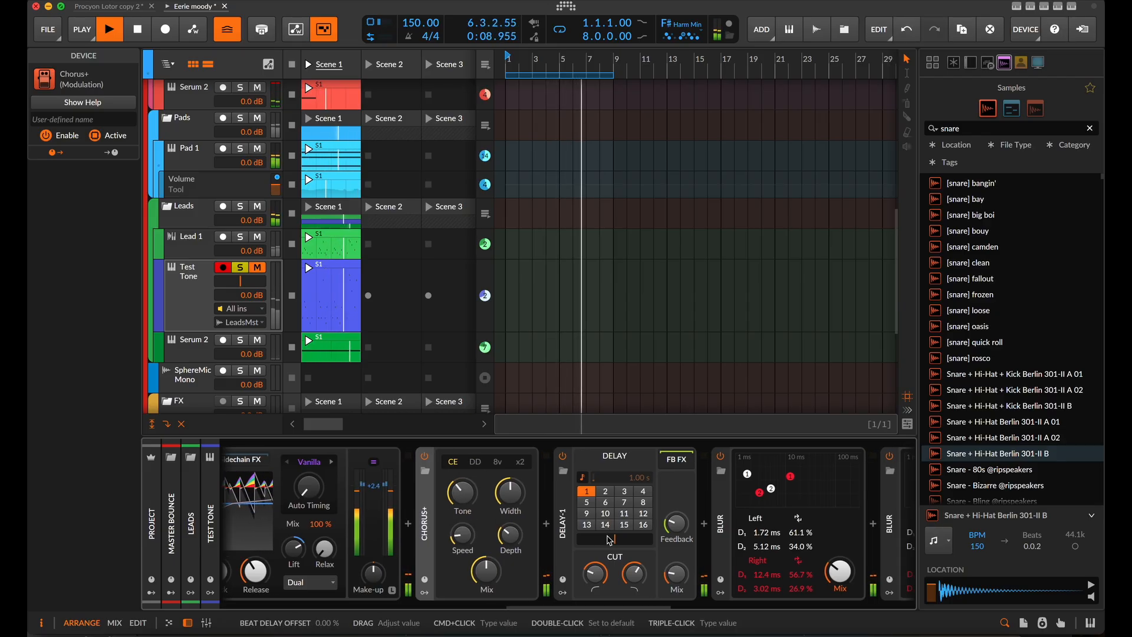
{"action": "scroll", "coordinate": [610, 540], "scroll_direction": "right", "scroll_amount": 15}
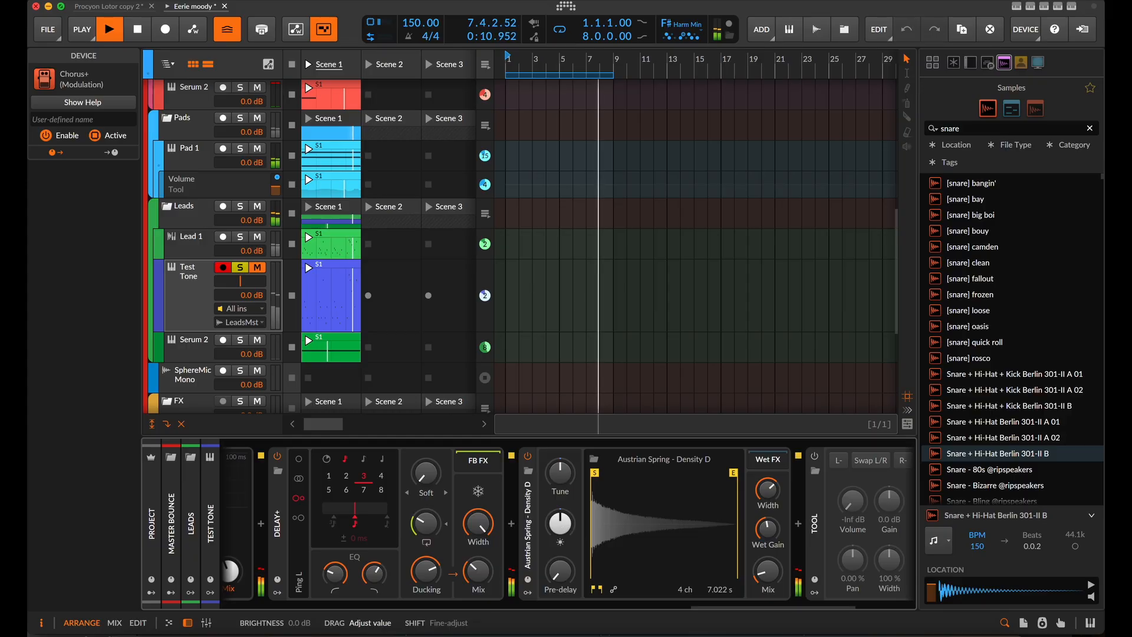
{"action": "mouse_move", "coordinate": [560, 524]}
{"action": "left_mouse_down"}
{"action": "mouse_move", "coordinate": [560, 508]}
{"action": "mouse_move", "coordinate": [560, 533]}
{"action": "left_mouse_up"}
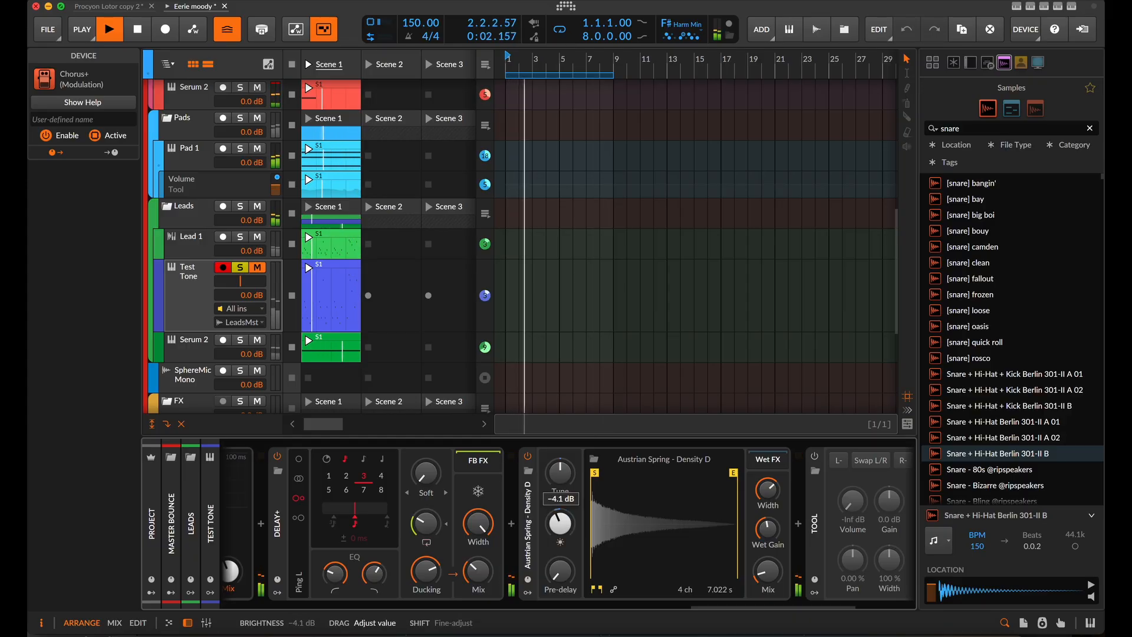
{"action": "key", "text": "space"}
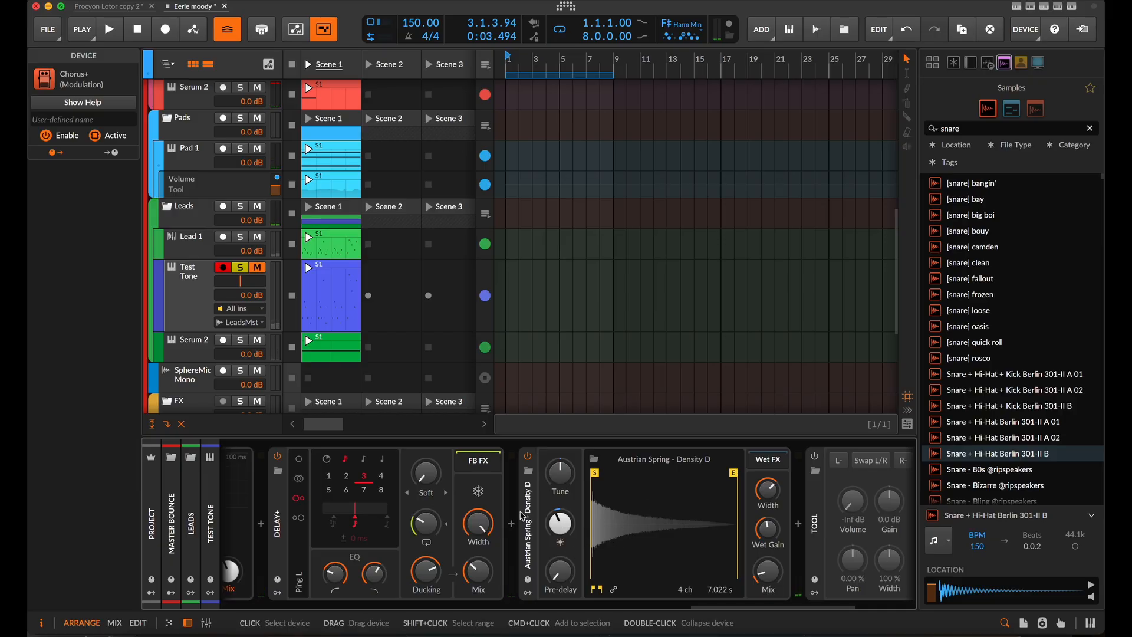
Step: Review the device chain from the Test Tone through the FX Layer's Combs to the Saturator, and briefly play the sound
{"action": "scroll", "coordinate": [510, 523], "scroll_direction": "up", "scroll_amount": 5}
{"action": "scroll", "coordinate": [511, 524], "scroll_direction": "up", "scroll_amount": 8}
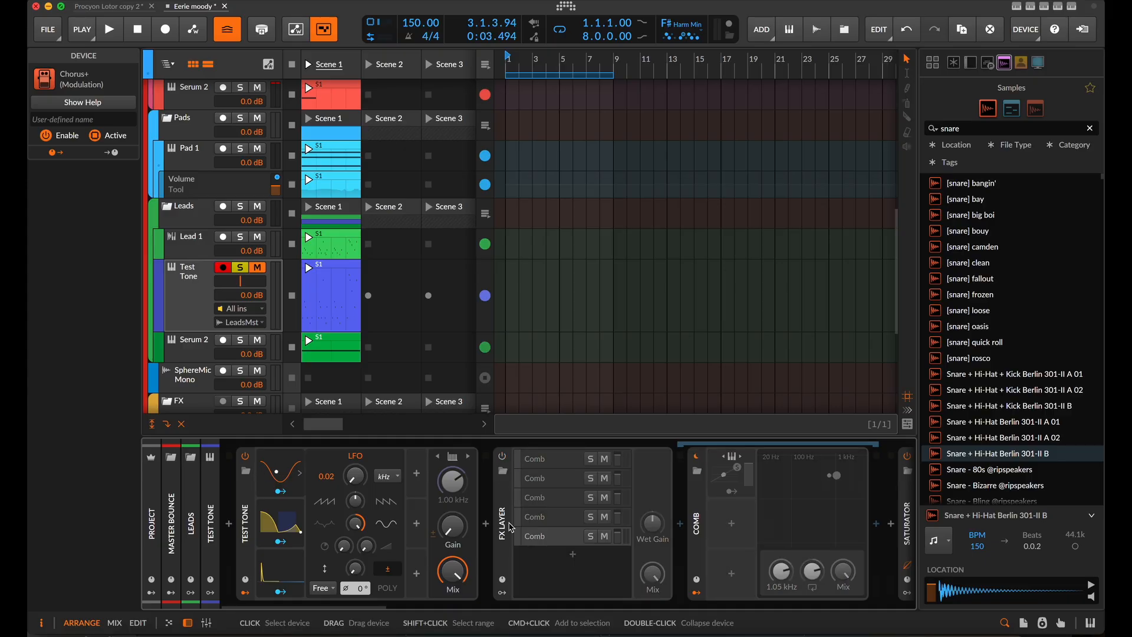
{"action": "scroll", "coordinate": [511, 527], "scroll_direction": "down", "scroll_amount": 3}
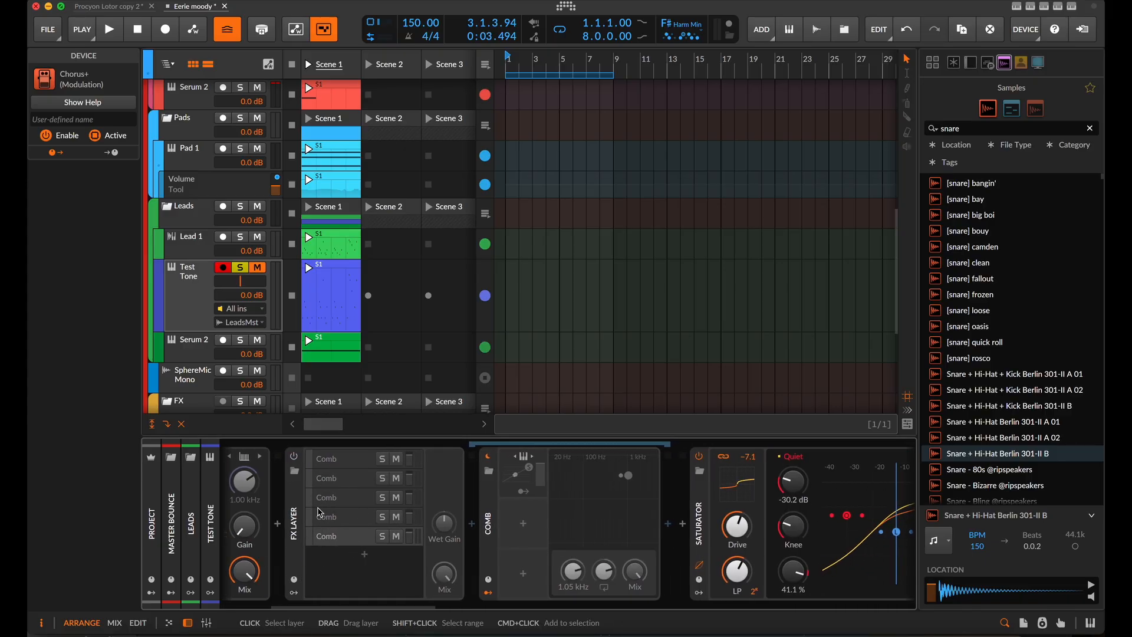
{"action": "scroll", "coordinate": [318, 512], "scroll_direction": "up", "scroll_amount": 3}
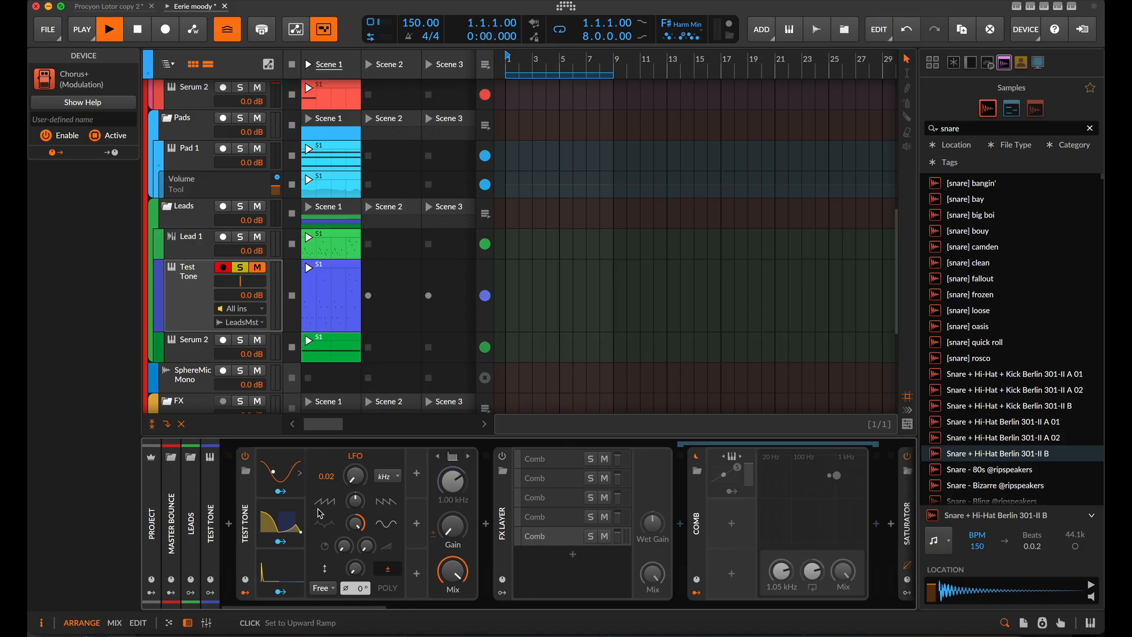
{"action": "key", "text": "space"}
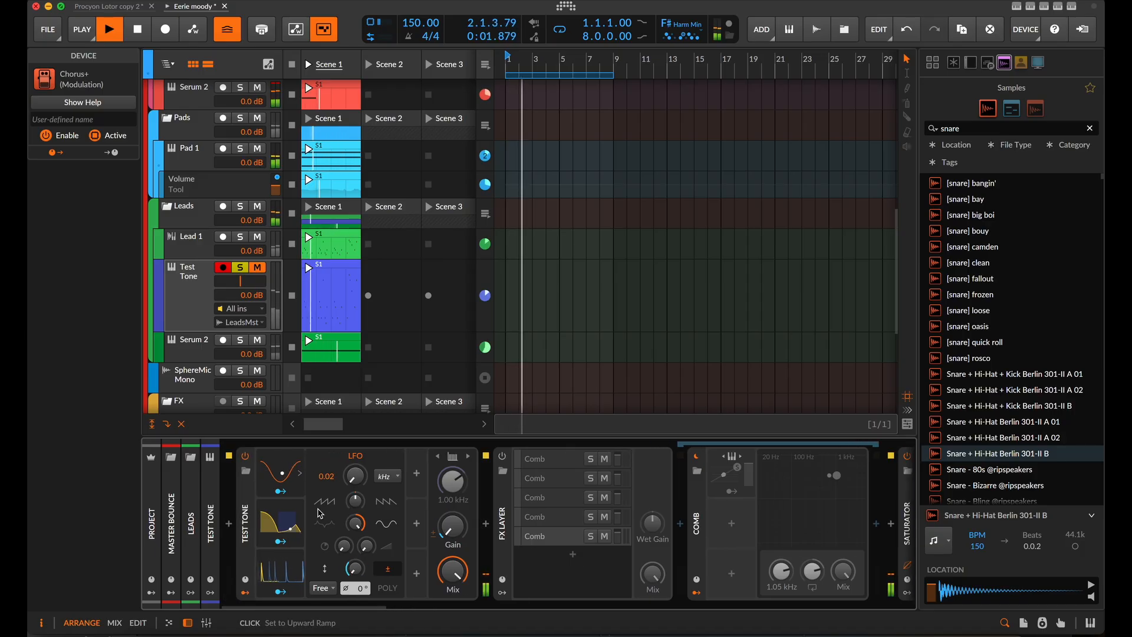
{"action": "key", "text": "space"}
{"action": "scroll", "coordinate": [516, 549], "scroll_direction": "down", "scroll_amount": 4}
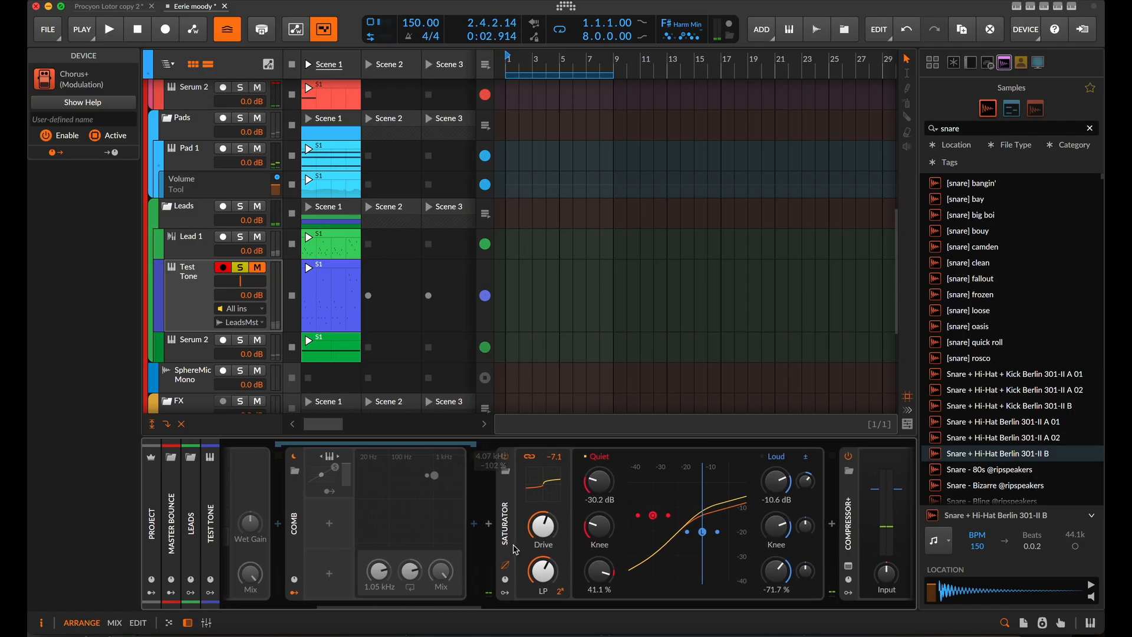
{"action": "scroll", "coordinate": [515, 550], "scroll_direction": "down", "scroll_amount": 1}
{"action": "scroll", "coordinate": [445, 507], "scroll_direction": "up", "scroll_amount": 5}
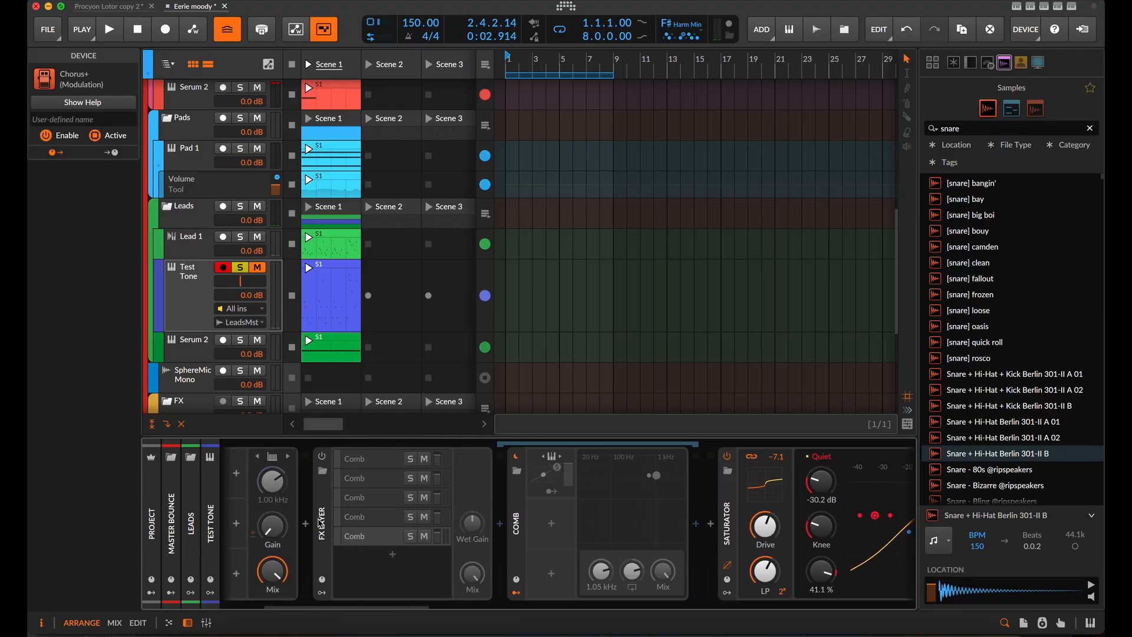
Step: Collapse the FX Layer and insert a Resonator Bank between it and the Saturator
{"action": "left_click", "coordinate": [321, 522]}
{"action": "left_click", "coordinate": [339, 523]}
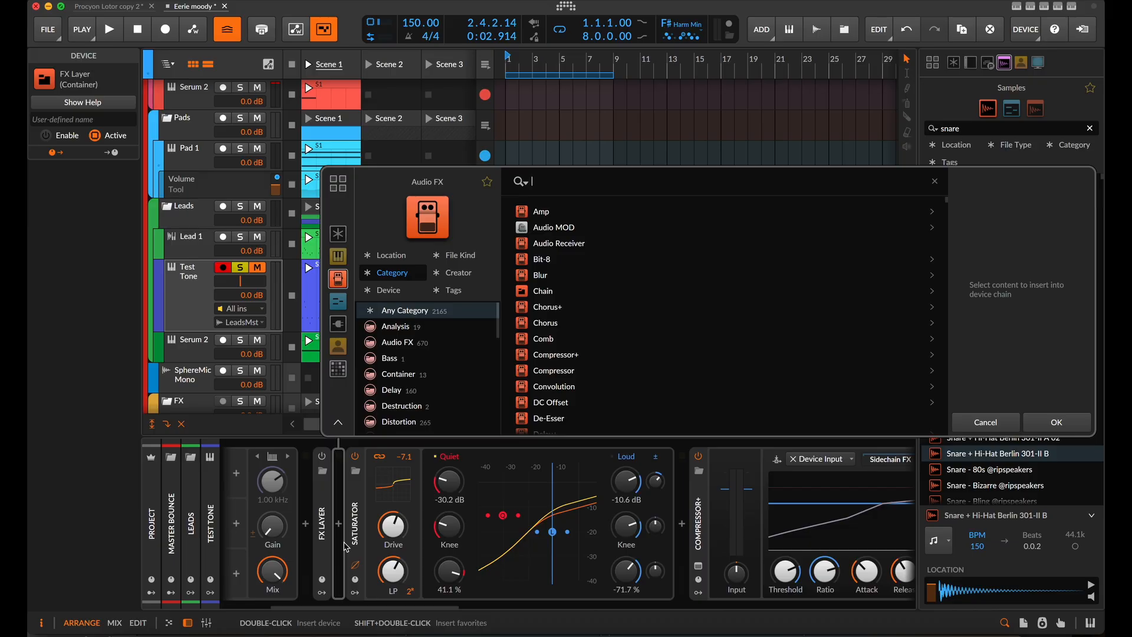
{"action": "type", "text": "filter"}
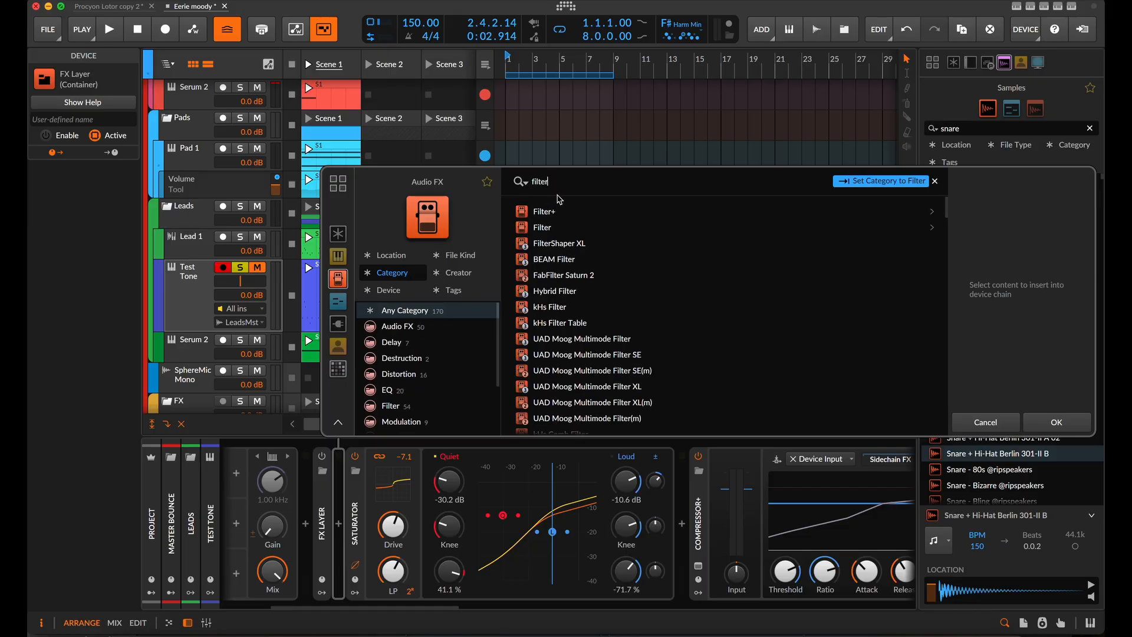
{"action": "type", "text": " b"}
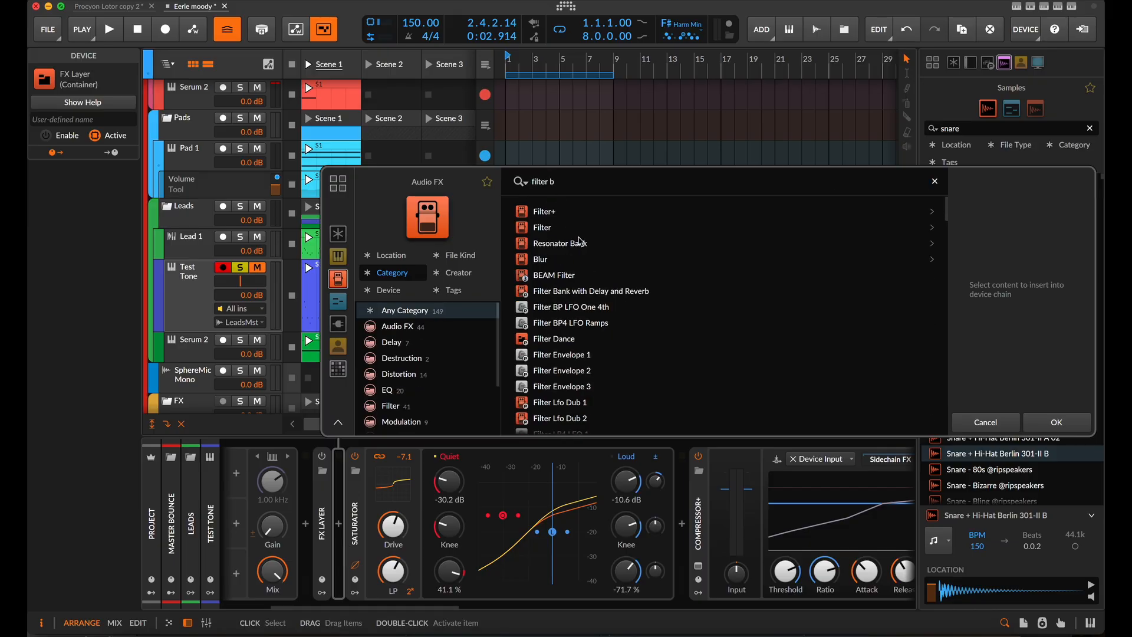
{"action": "left_click", "coordinate": [579, 242]}
{"action": "left_click", "coordinate": [1051, 422]}
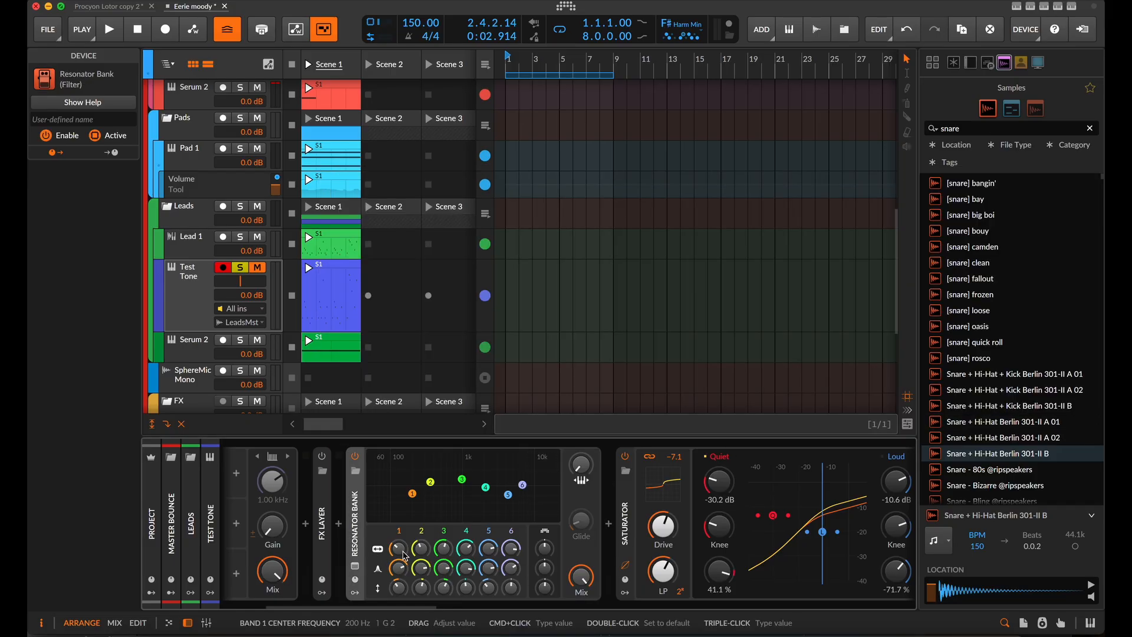
Step: Set the Resonator Bank's center frequencies to C3 for band 1 and C4 for band 2
{"action": "double_click", "coordinate": [404, 553]}
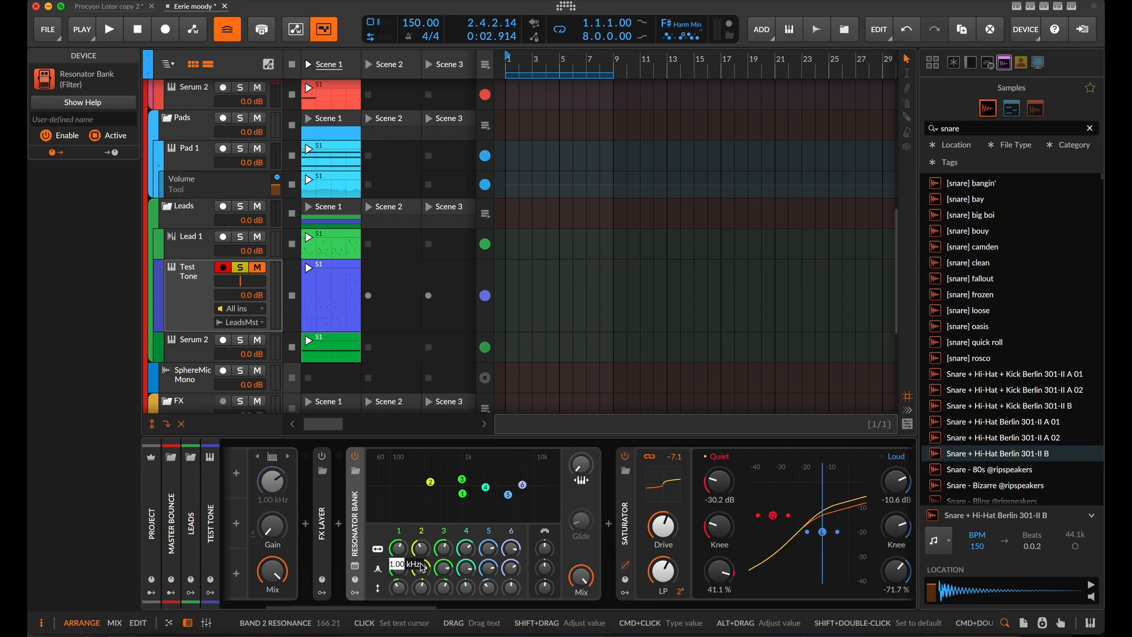
{"action": "type", "text": "c"}
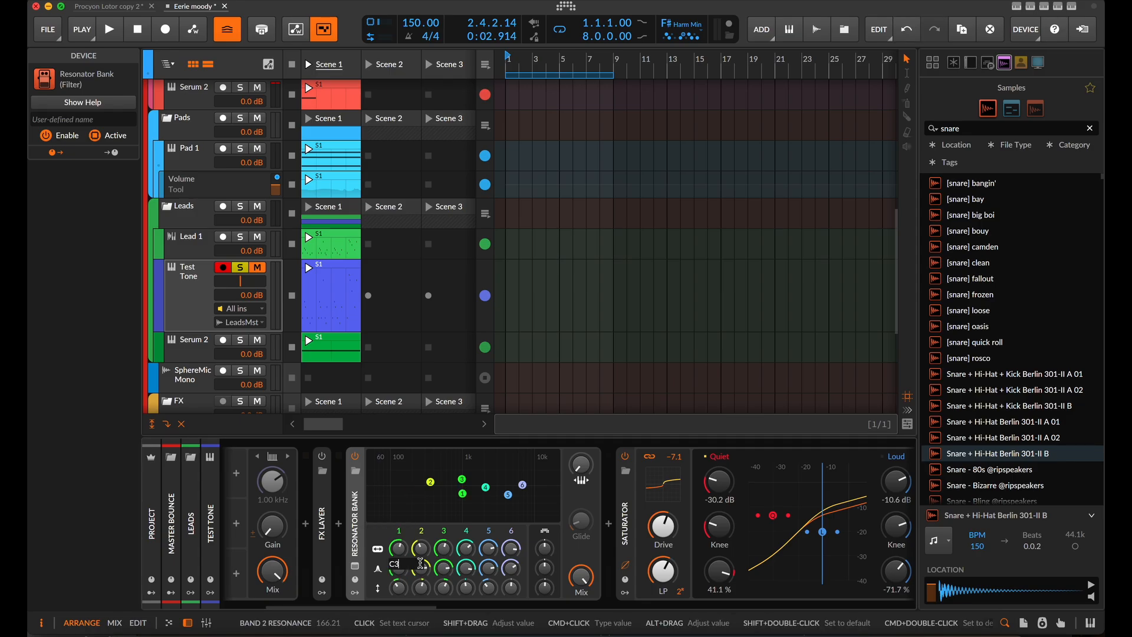
{"action": "key", "text": "Return"}
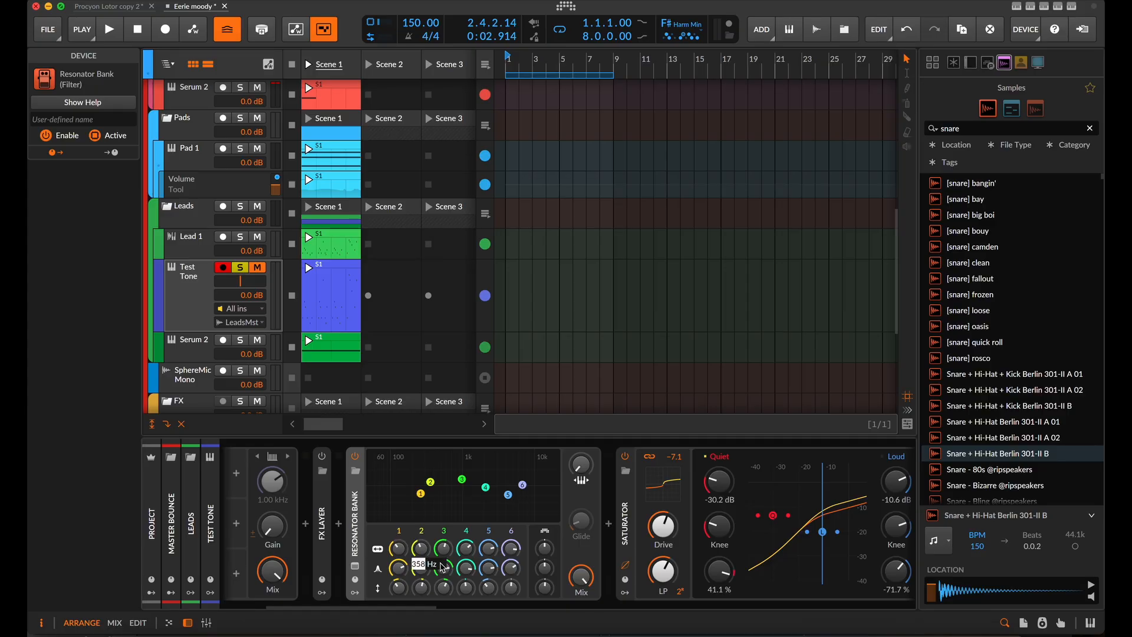
{"action": "type", "text": "c4"}
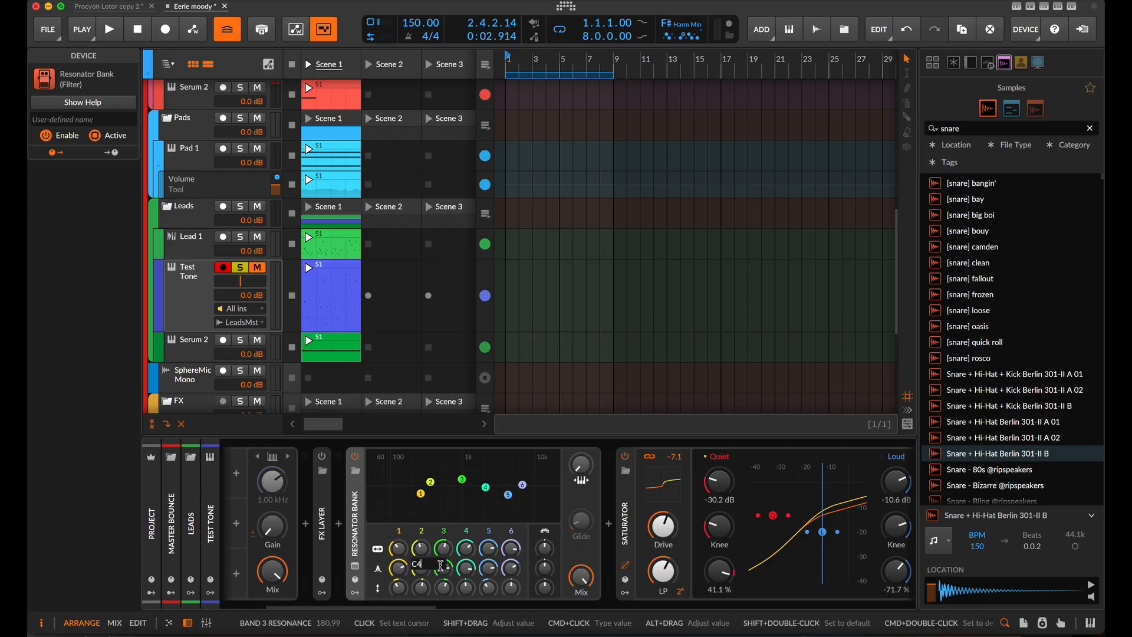
{"action": "key", "text": "Return"}
Step: Try E4 as the center frequency of the Resonator Bank's band 3
{"action": "left_click", "coordinate": [449, 555], "text": "super"}
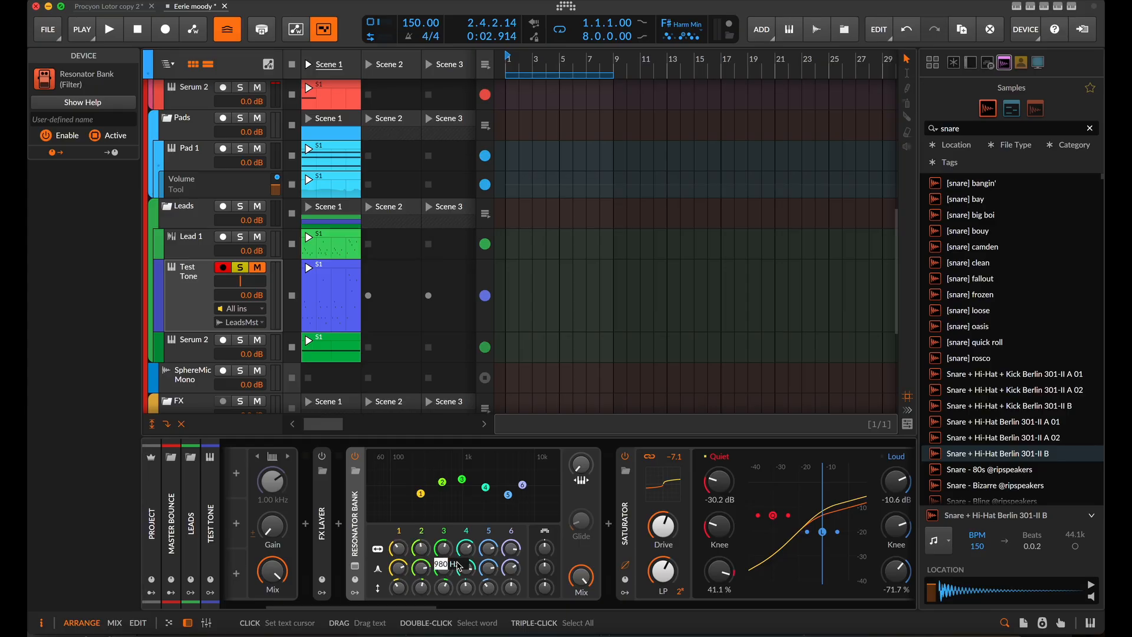
{"action": "type", "text": "e4"}
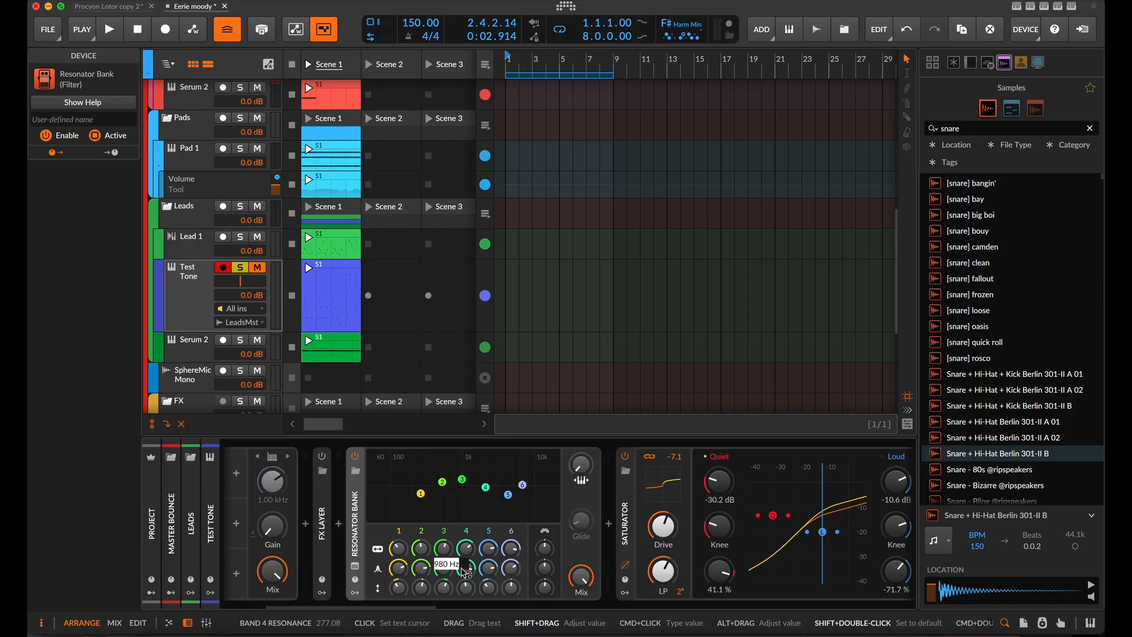
{"action": "key", "text": "Return"}
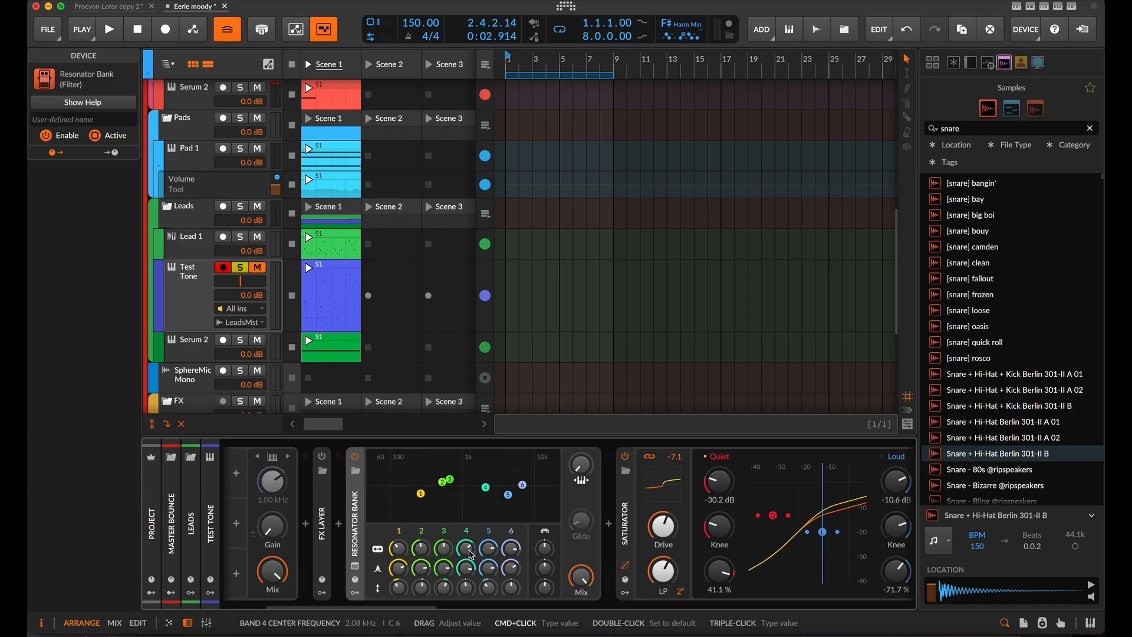
Step: Set the Resonator Bank's center frequencies to G4 for band 3 and C5 for band 4
{"action": "left_click", "coordinate": [471, 554], "text": "super"}
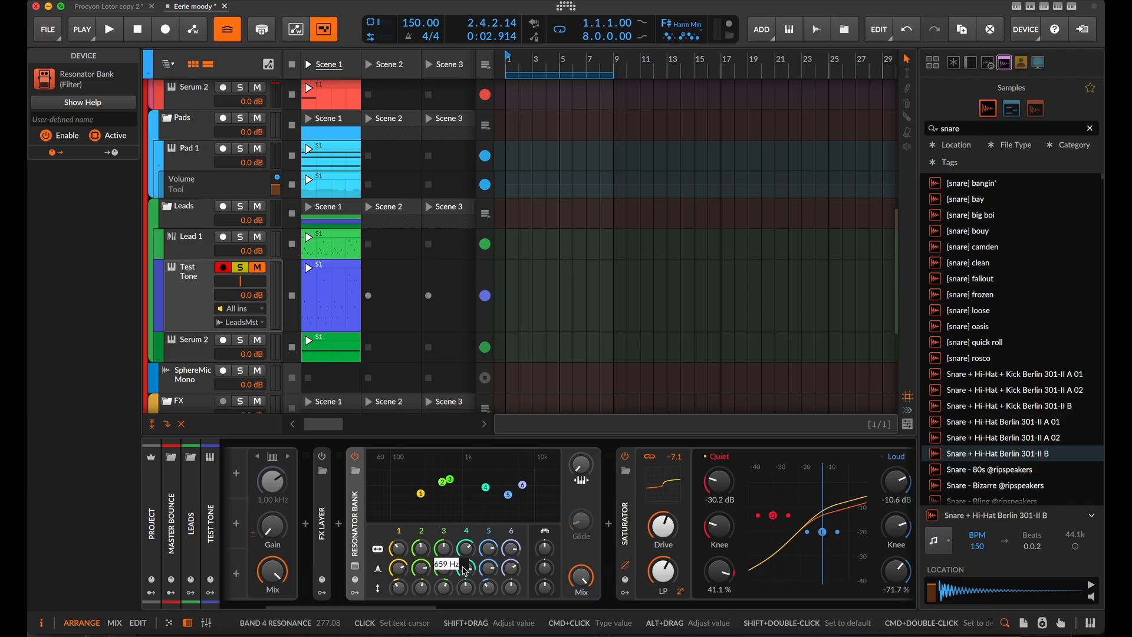
{"action": "type", "text": "G4"}
{"action": "key", "text": "Return"}
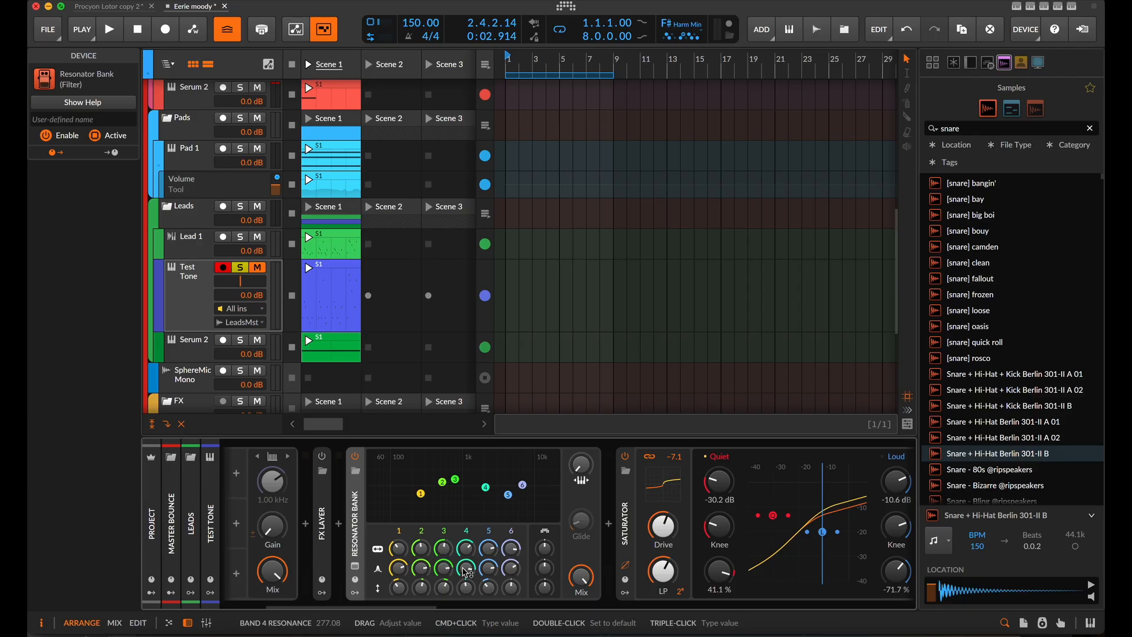
{"action": "left_click", "coordinate": [470, 553], "text": "super"}
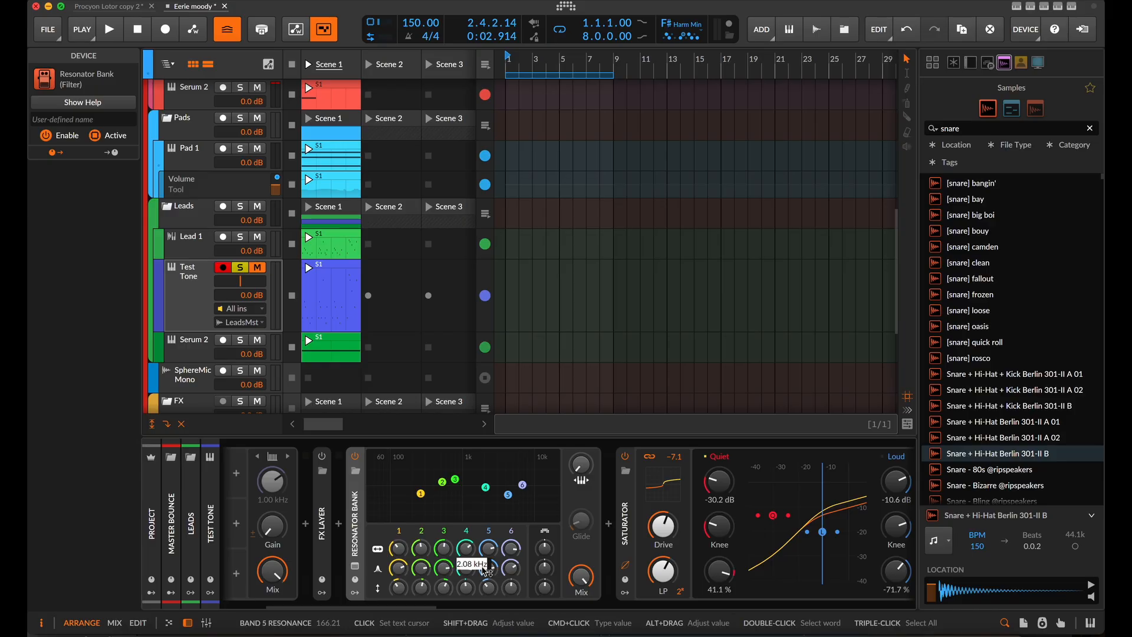
{"action": "type", "text": "C5"}
{"action": "key", "text": "Return"}
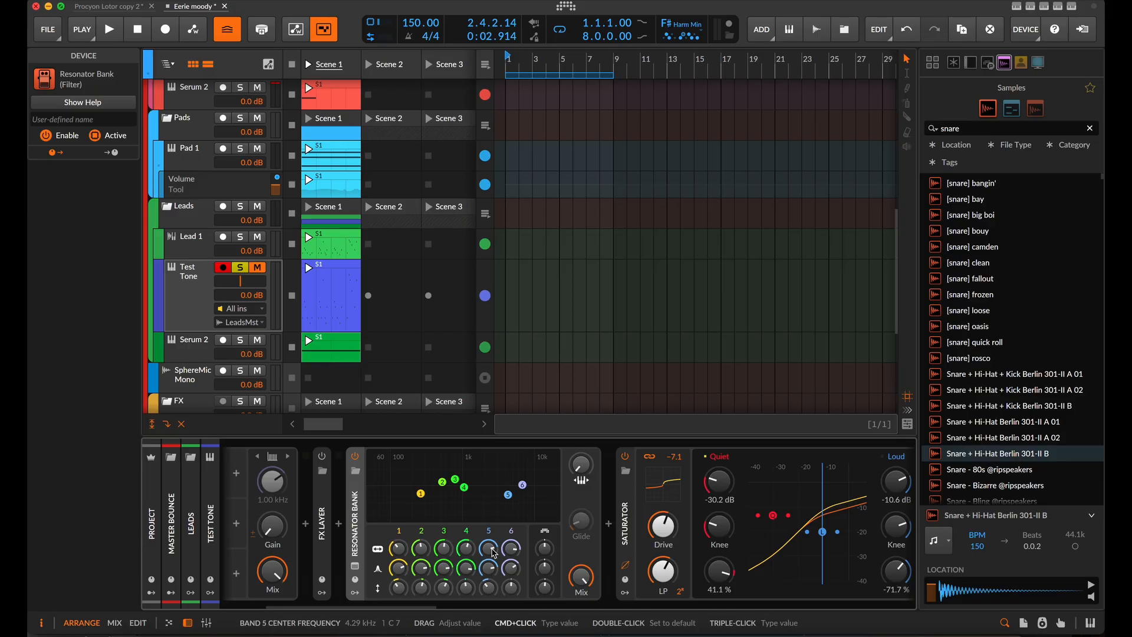
Step: Set the Resonator Bank's band 5 center frequency to E5 and band 6 to the G above it
{"action": "left_click", "coordinate": [488, 566], "text": "super"}
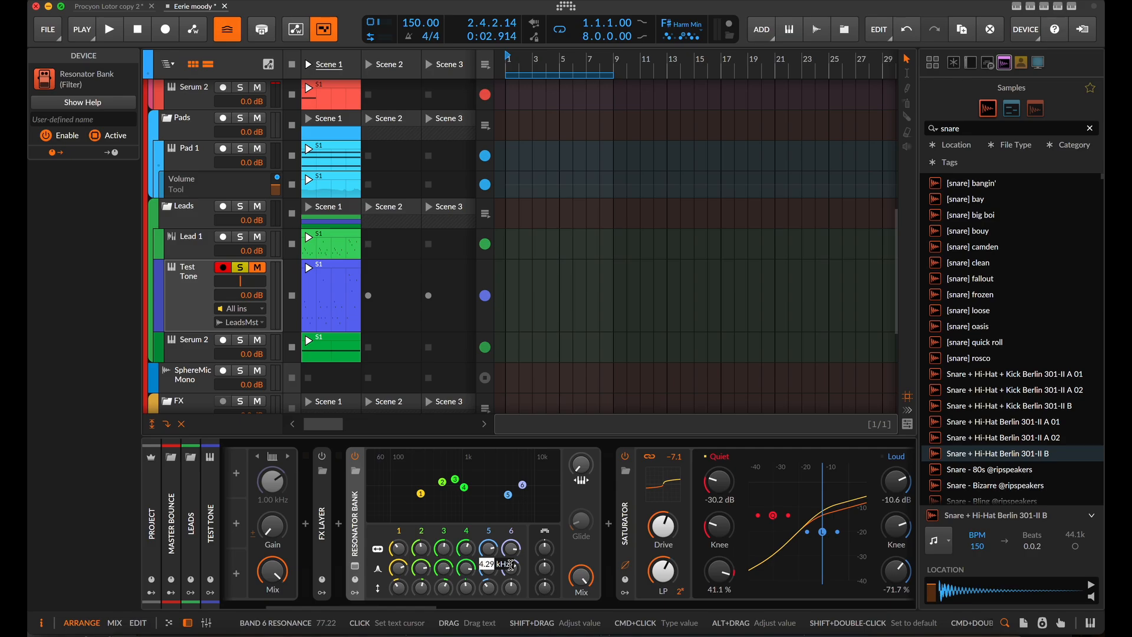
{"action": "left_click", "coordinate": [511, 565]}
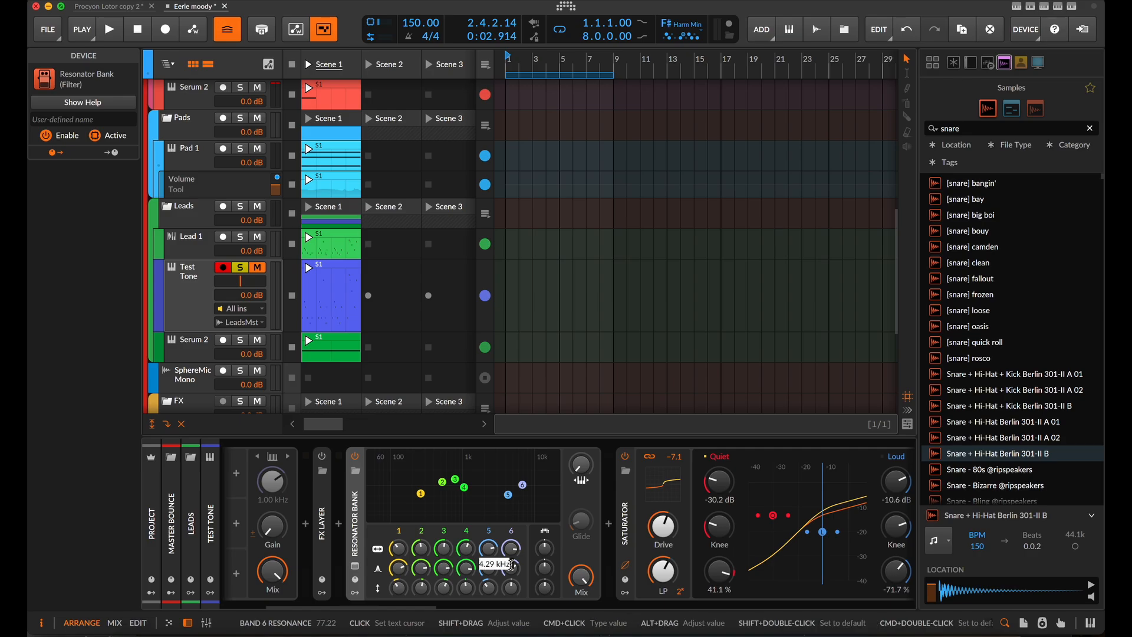
{"action": "type", "text": "E5"}
{"action": "key", "text": "Return"}
{"action": "left_click", "coordinate": [511, 566], "text": "super"}
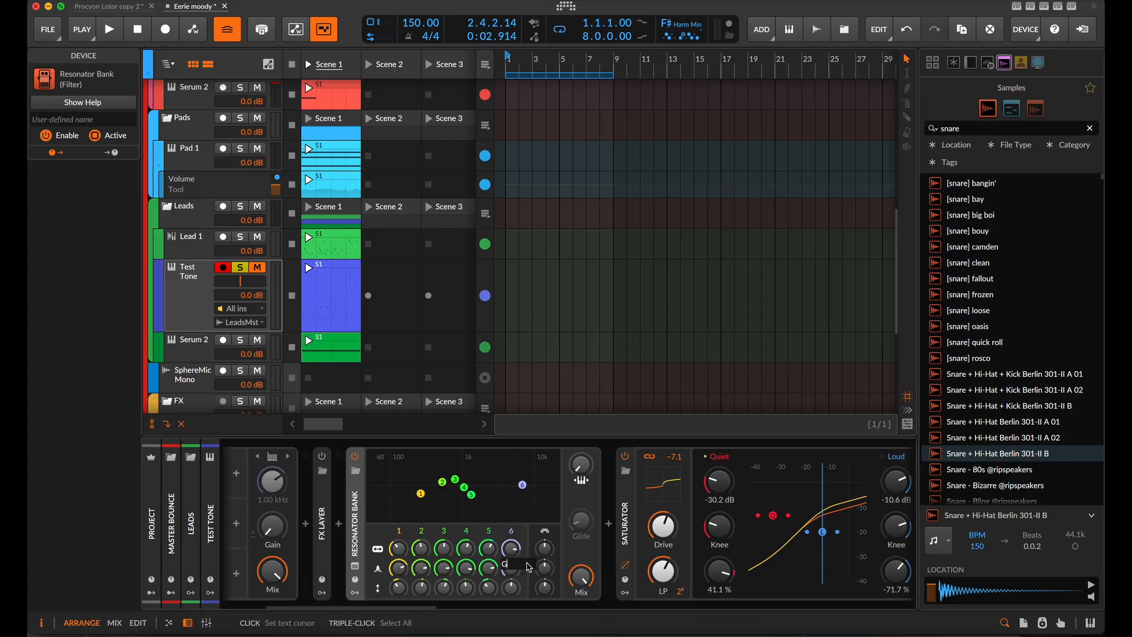
{"action": "key", "text": "Return"}
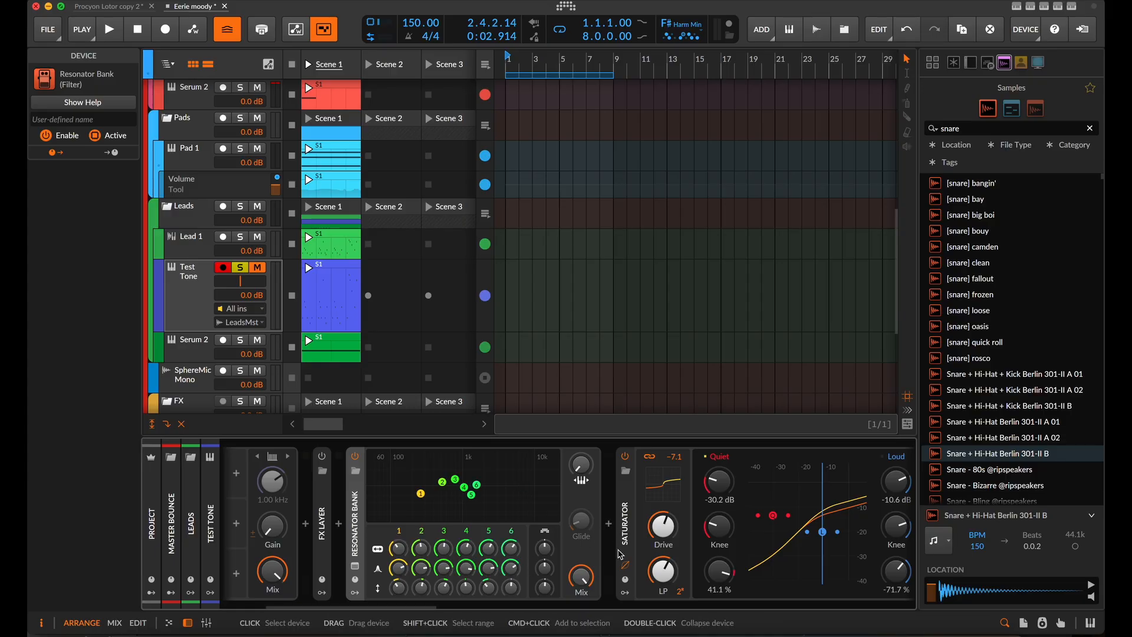
Step: Insert an EQ-5 device between the Austrian Spring reverb and the Tool device
{"action": "scroll", "coordinate": [590, 546], "scroll_direction": "right", "scroll_amount": 20}
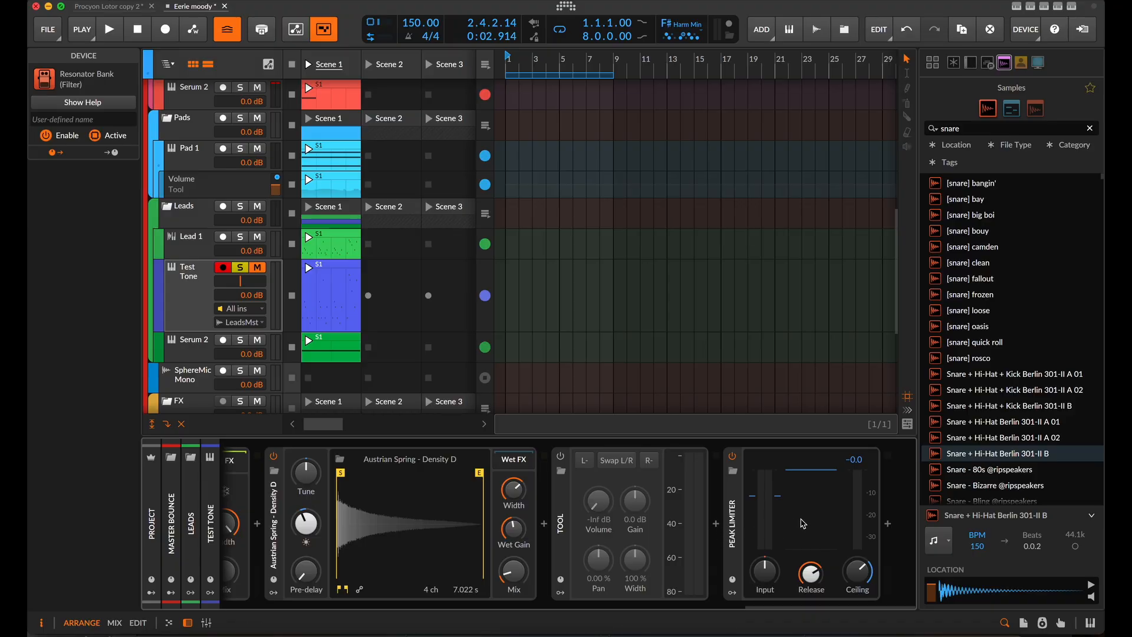
{"action": "left_click", "coordinate": [546, 524]}
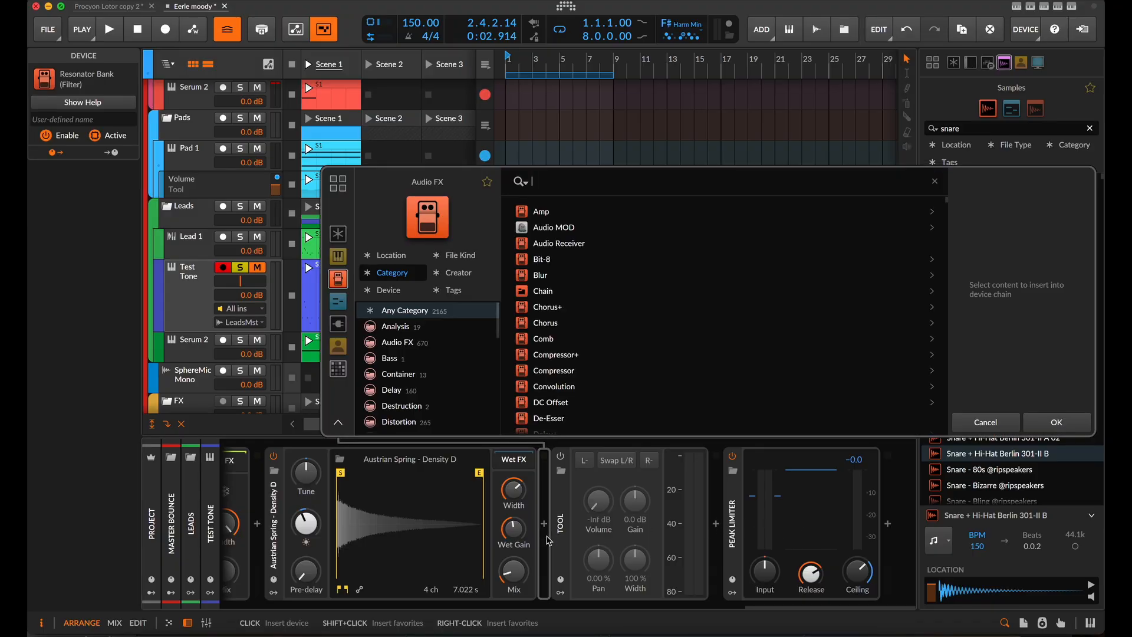
{"action": "type", "text": "eq"}
{"action": "left_click", "coordinate": [560, 243]}
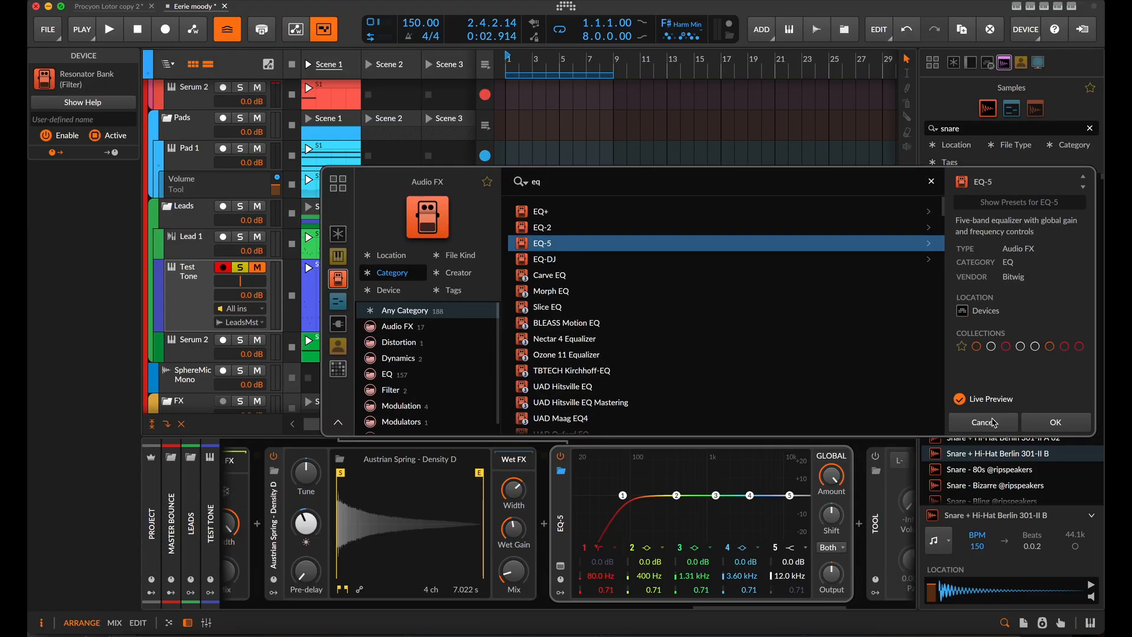
{"action": "left_click", "coordinate": [1055, 432]}
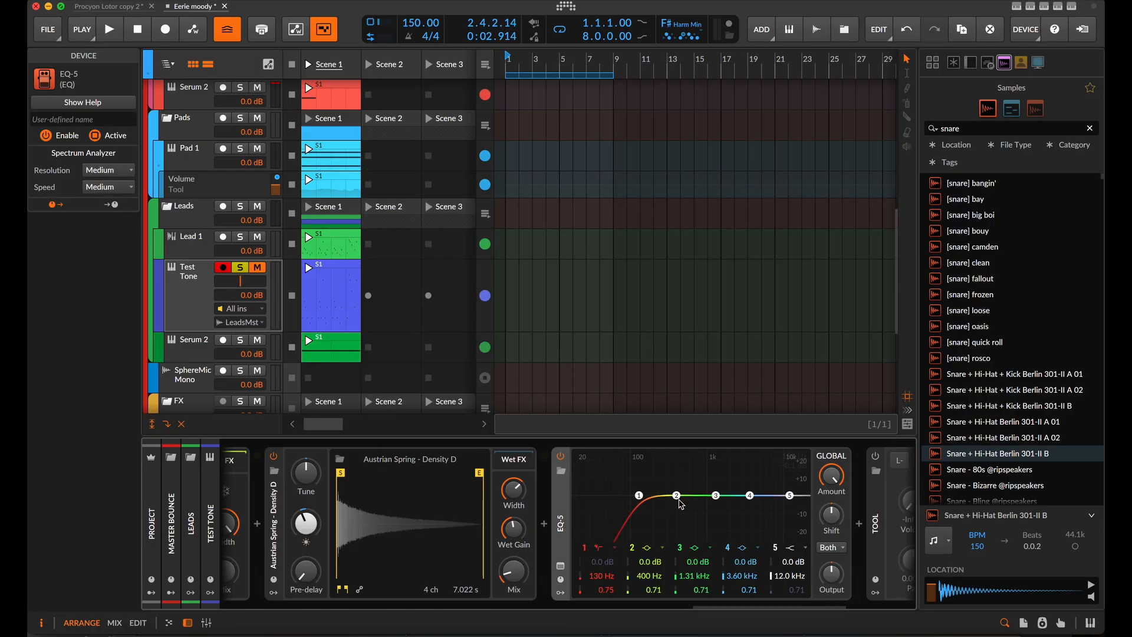
Step: Shape the EQ-5: band 2 to -15.4 dB, band 3 to +11.9 dB at 1.43 kHz with Q 2.56, band 5 to +8.3 dB at 9.45 kHz
{"action": "left_click_drag", "start_coordinate": [682, 503], "coordinate": [681, 504]}
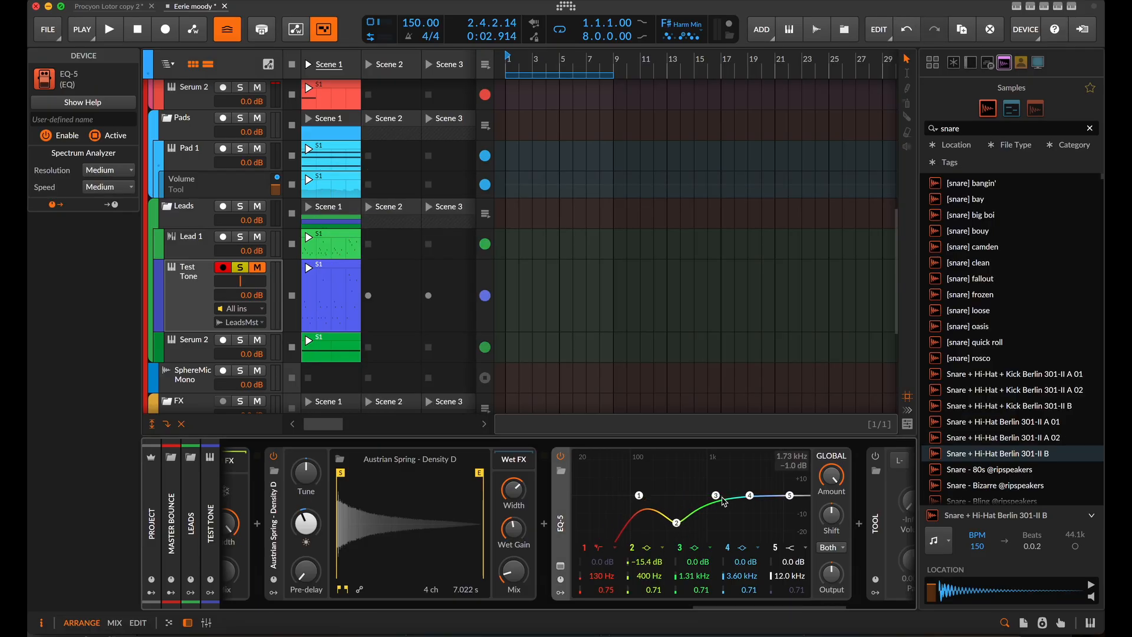
{"action": "left_click_drag", "start_coordinate": [790, 497], "coordinate": [785, 484]}
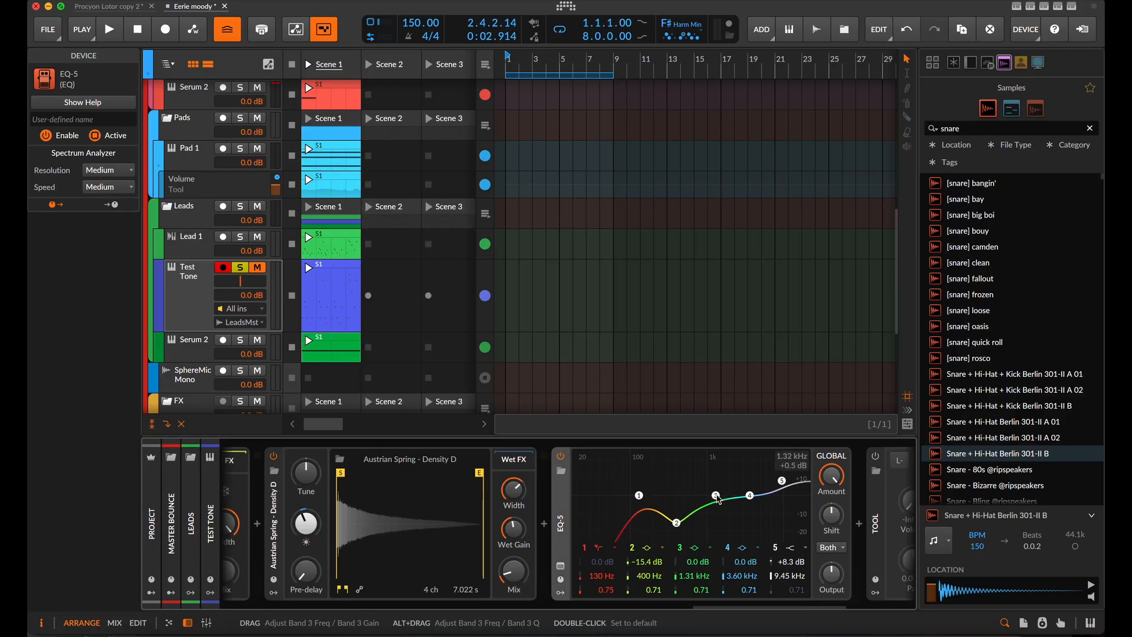
{"action": "left_click_drag", "start_coordinate": [718, 498], "coordinate": [721, 476]}
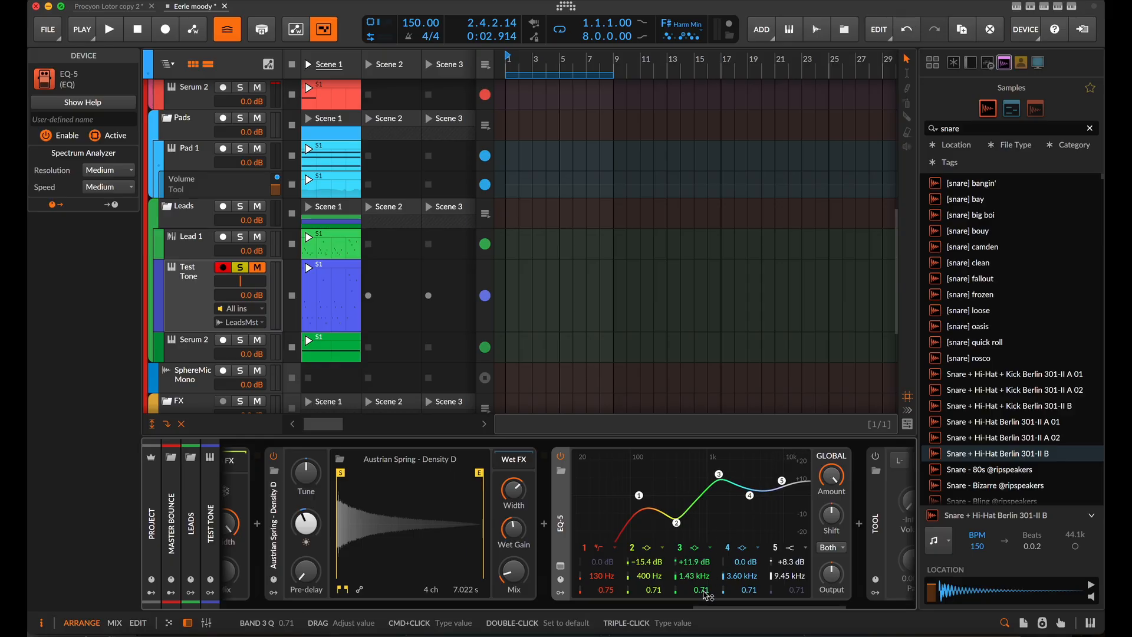
{"action": "left_click_drag", "start_coordinate": [702, 590], "coordinate": [701, 580]}
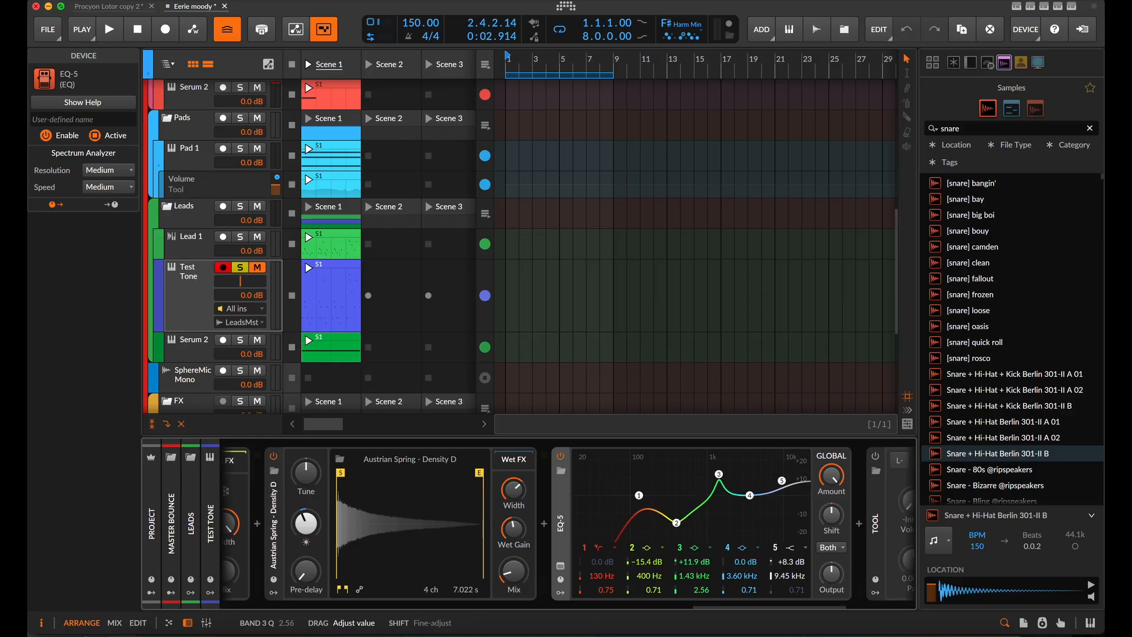
Step: Set the Resonator Bank's keyboard tracking to 100 % and raise its global resonance offset
{"action": "scroll", "coordinate": [443, 548], "scroll_direction": "right", "scroll_amount": 5}
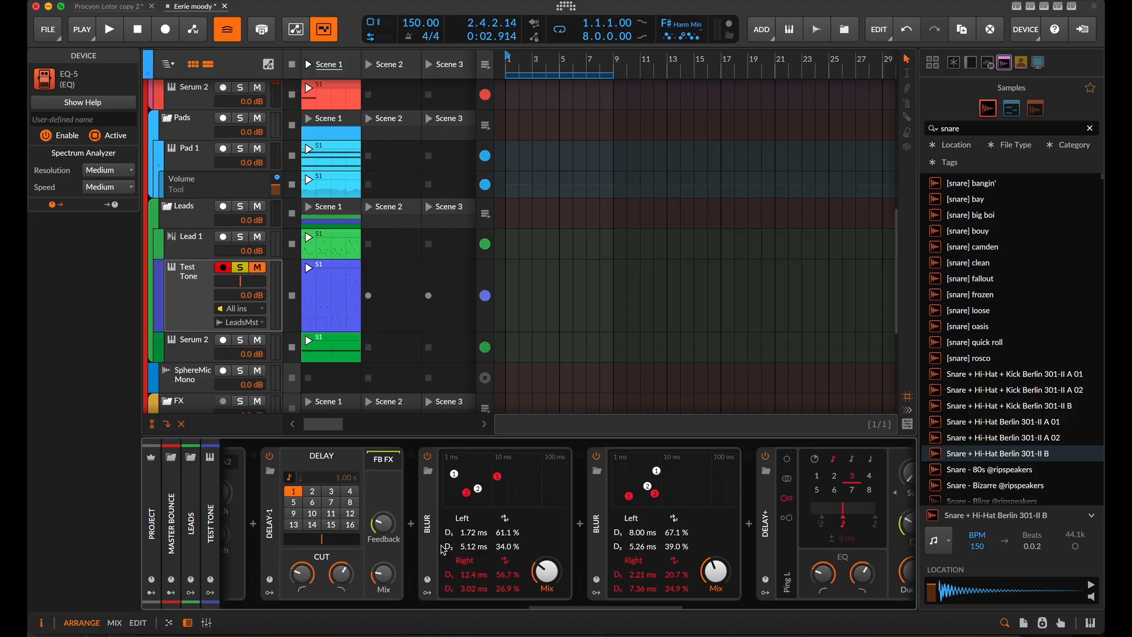
{"action": "scroll", "coordinate": [443, 549], "scroll_direction": "left", "scroll_amount": 6}
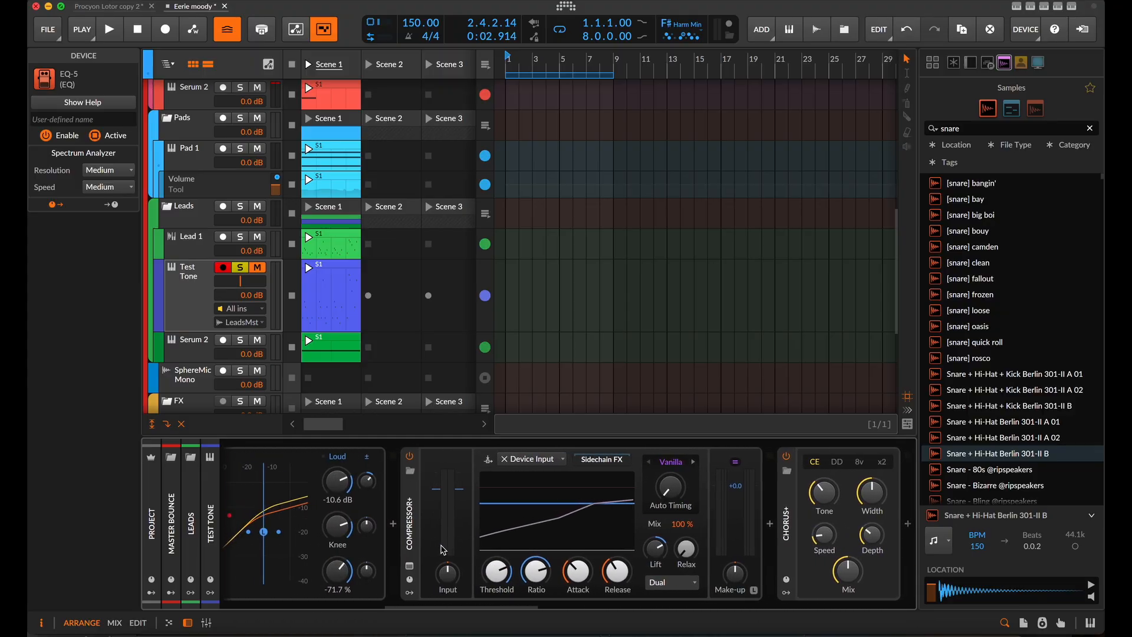
{"action": "scroll", "coordinate": [443, 549], "scroll_direction": "left", "scroll_amount": 6}
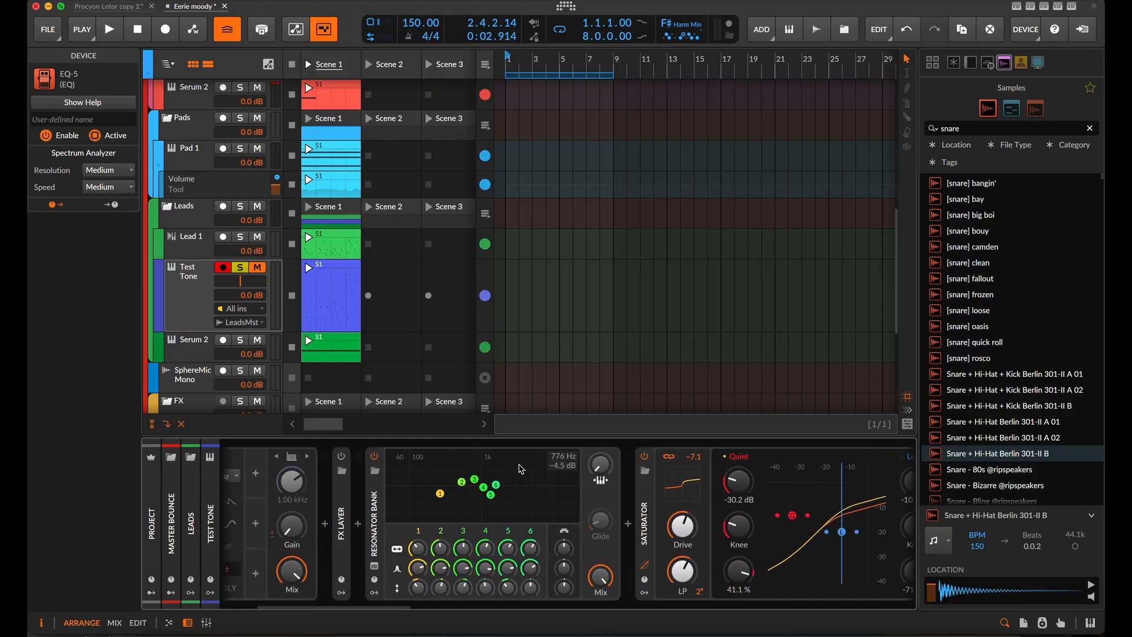
{"action": "left_click_drag", "start_coordinate": [601, 466], "coordinate": [601, 465]}
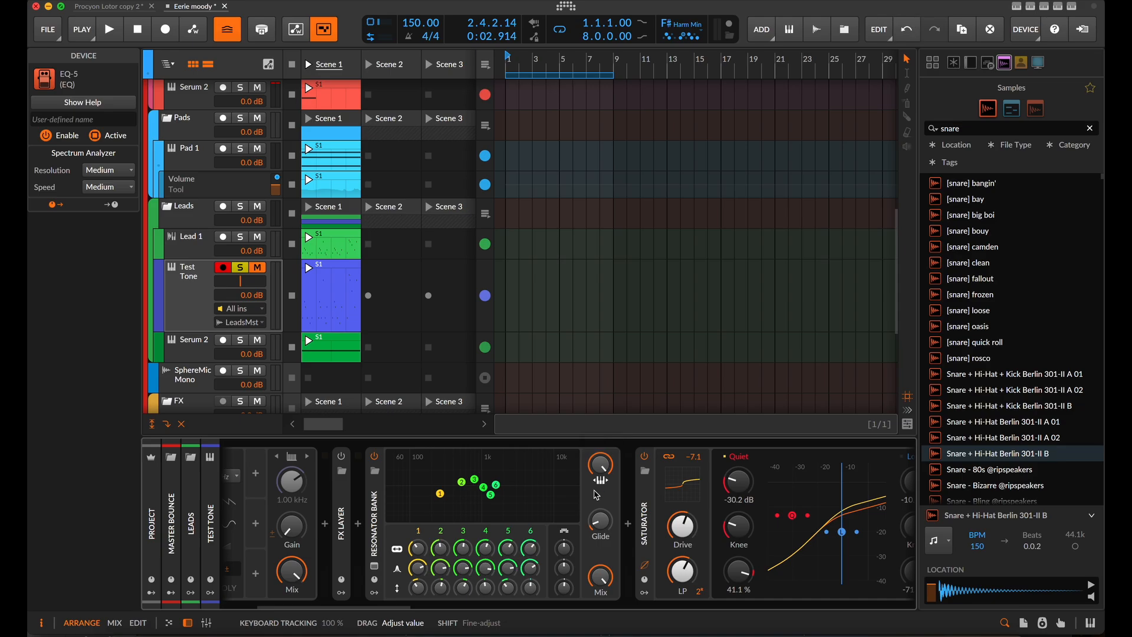
{"action": "left_click_drag", "start_coordinate": [599, 526], "coordinate": [599, 526]}
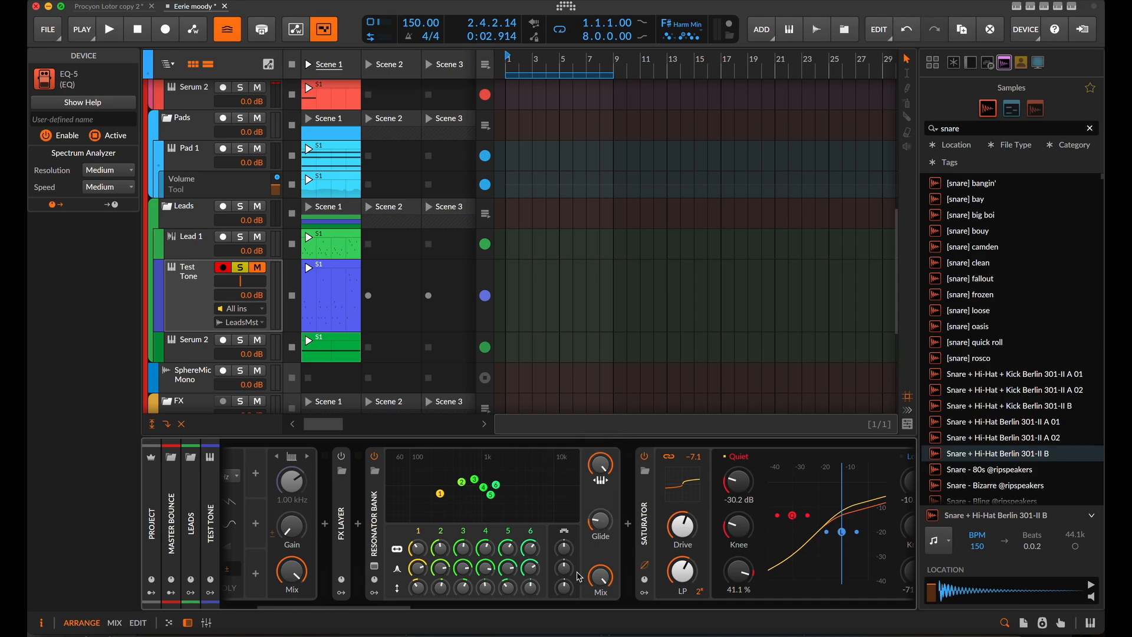
{"action": "left_click_drag", "start_coordinate": [564, 568], "coordinate": [564, 568]}
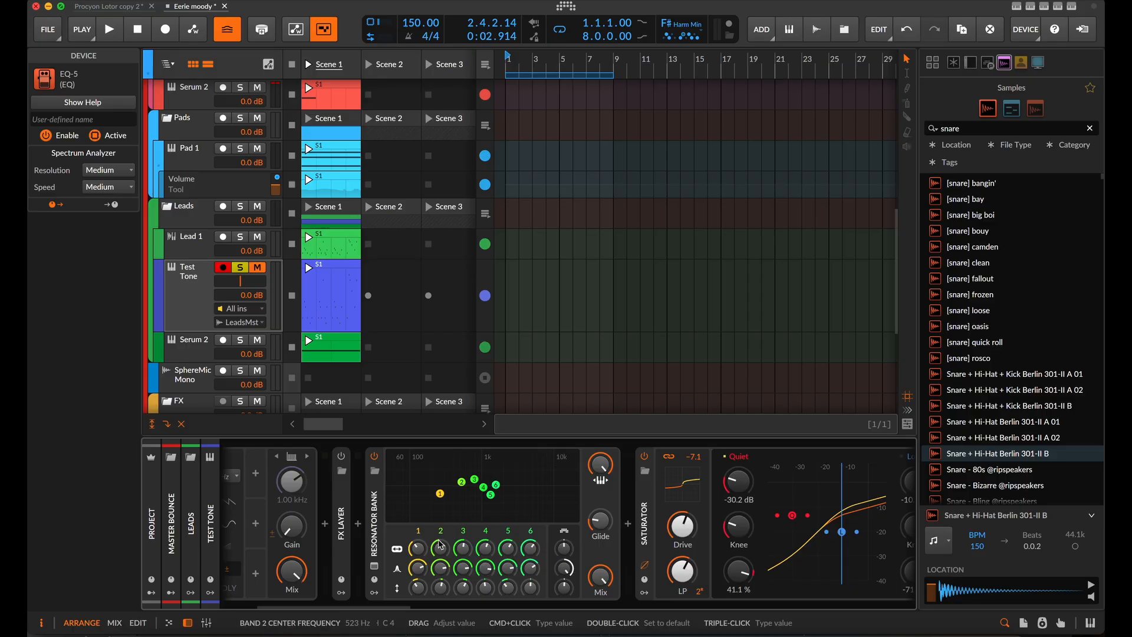
Step: Raise the resonance of the Resonator Bank's individual bands during playback, and stop the transport
{"action": "key", "text": "space"}
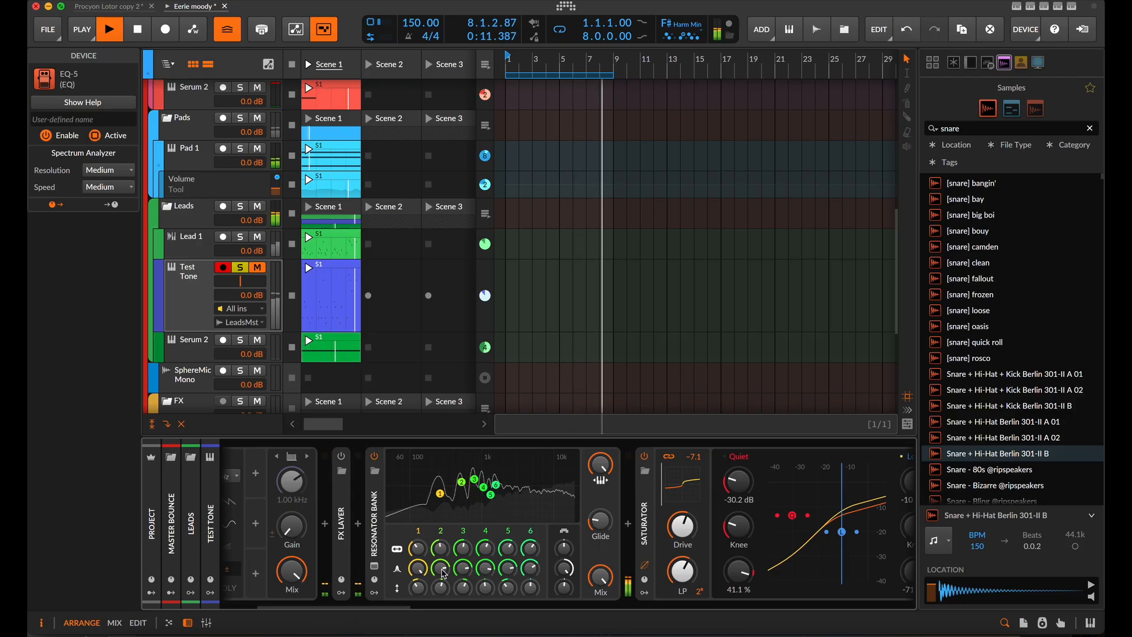
{"action": "left_click_drag", "start_coordinate": [464, 571], "coordinate": [487, 524]}
{"action": "left_click_drag", "start_coordinate": [508, 570], "coordinate": [529, 522]}
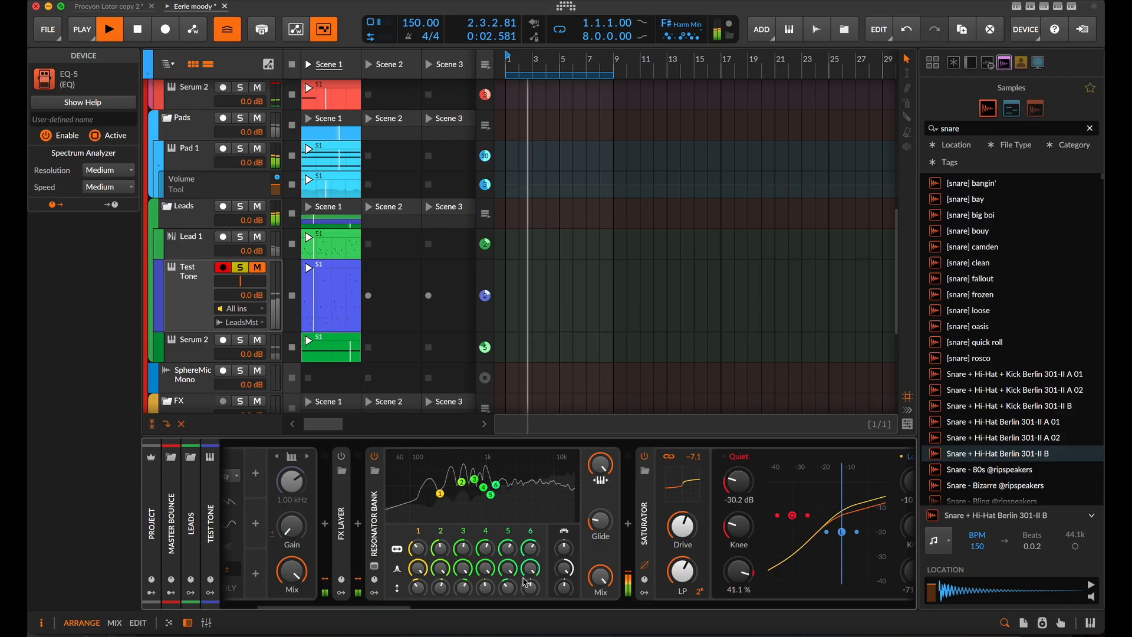
{"action": "key", "text": "space"}
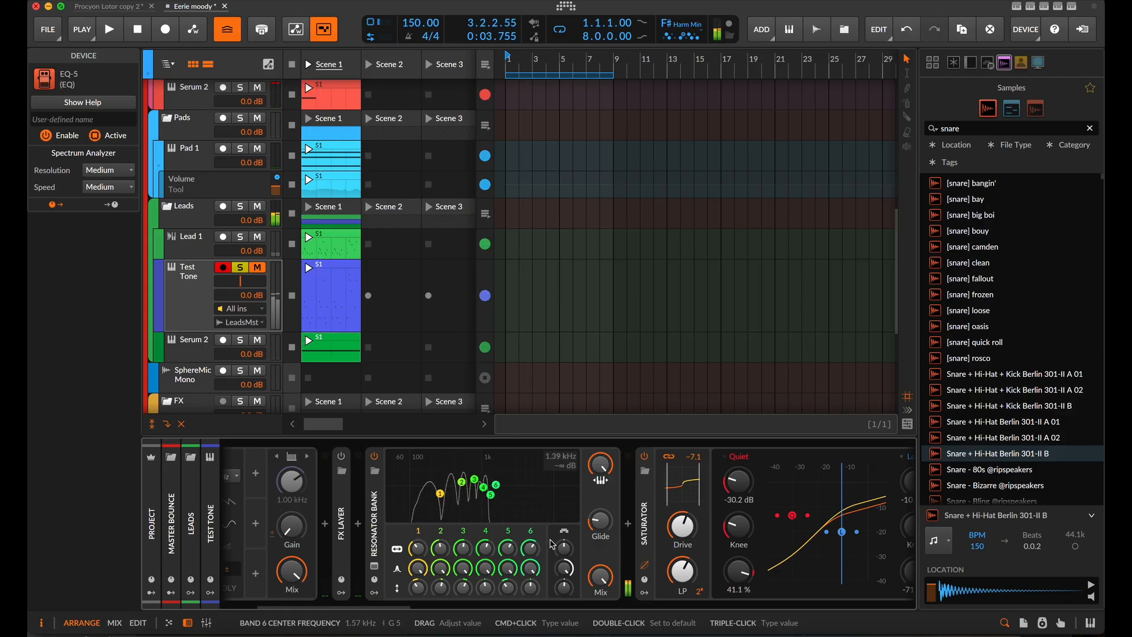
Step: Lower the Resonator Bank's global resonance offset below centre and audition the sound
{"action": "left_click_drag", "start_coordinate": [564, 569], "coordinate": [563, 586]}
{"action": "key", "text": "space"}
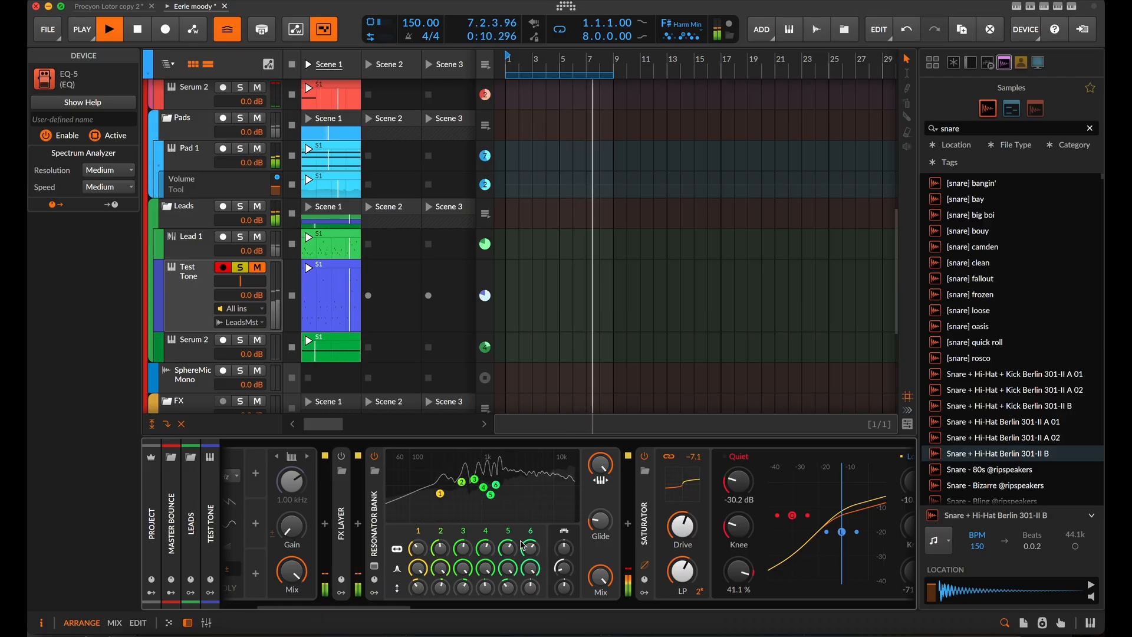
{"action": "key", "text": "space"}
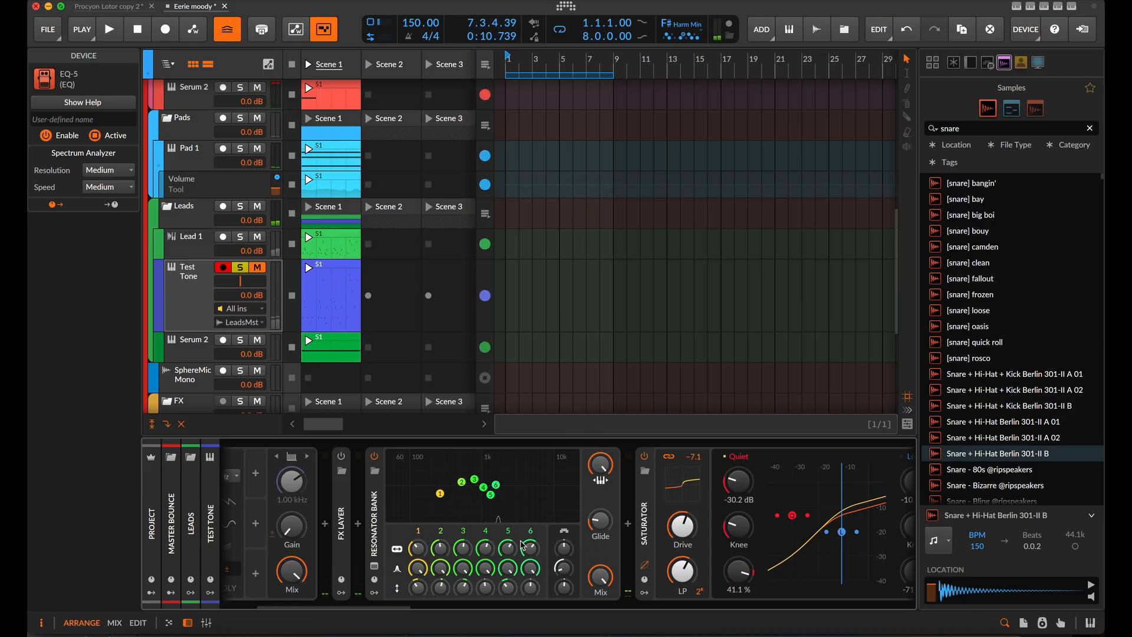
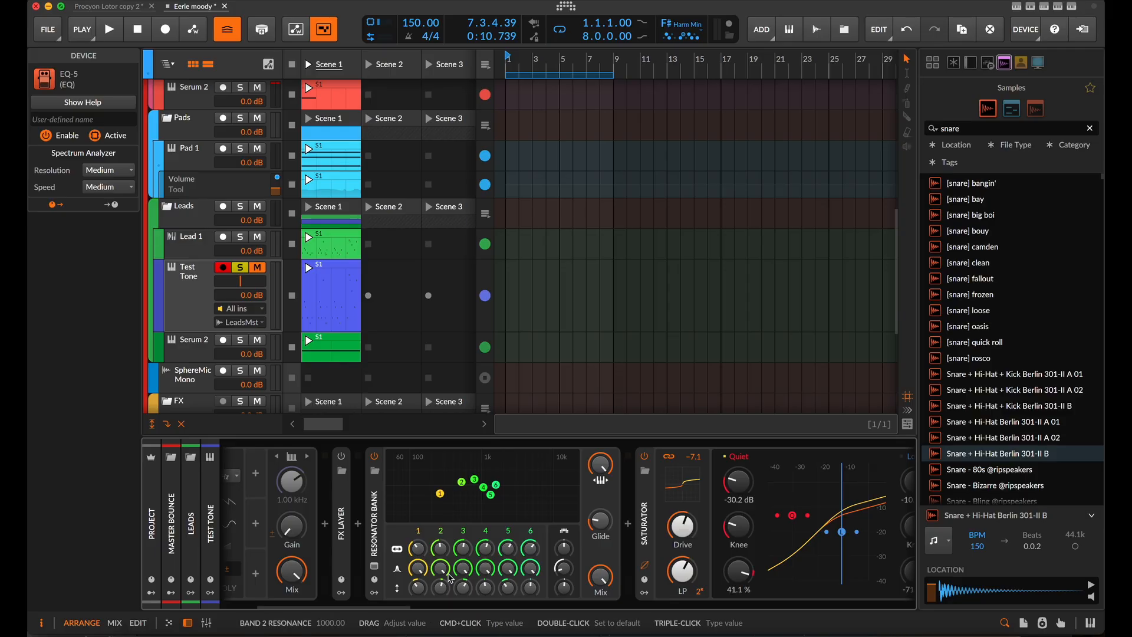
Step: Rebalance the gains of the Resonator Bank's bands during playback, with band 1 at +3.3 dB and bands 3 to 5 lower than the others
{"action": "key", "text": "space"}
{"action": "left_click_drag", "start_coordinate": [463, 568], "coordinate": [462, 608]}
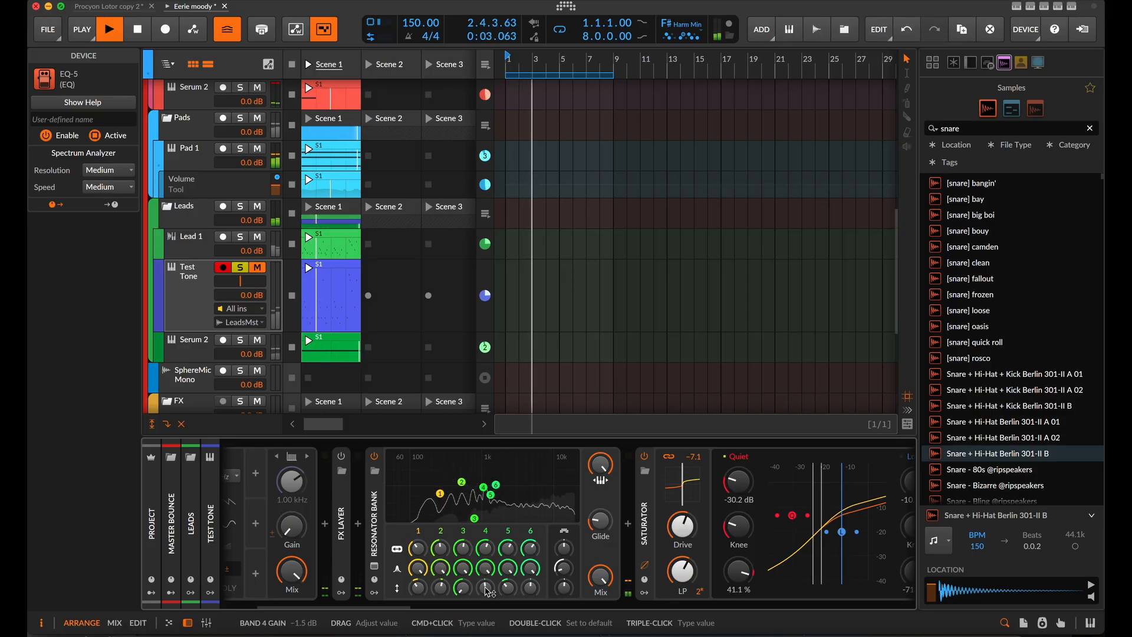
{"action": "left_click_drag", "start_coordinate": [507, 569], "coordinate": [530, 573]}
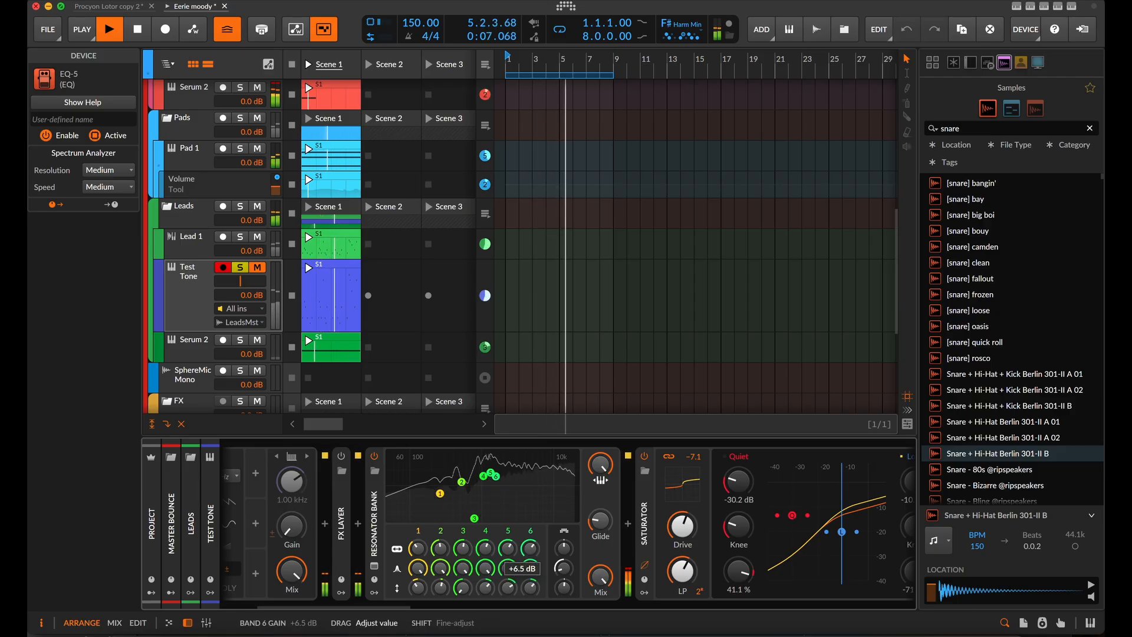
{"action": "left_click_drag", "start_coordinate": [417, 569], "coordinate": [463, 543]}
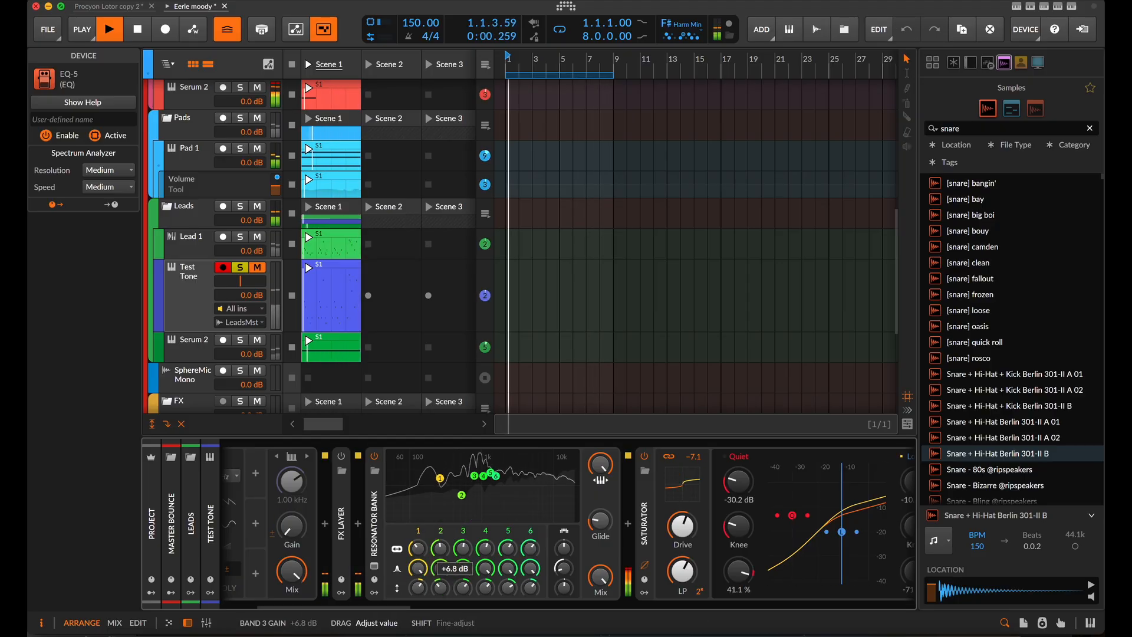
{"action": "left_click_drag", "start_coordinate": [463, 588], "coordinate": [530, 584]}
{"action": "left_click_drag", "start_coordinate": [418, 588], "coordinate": [422, 590]}
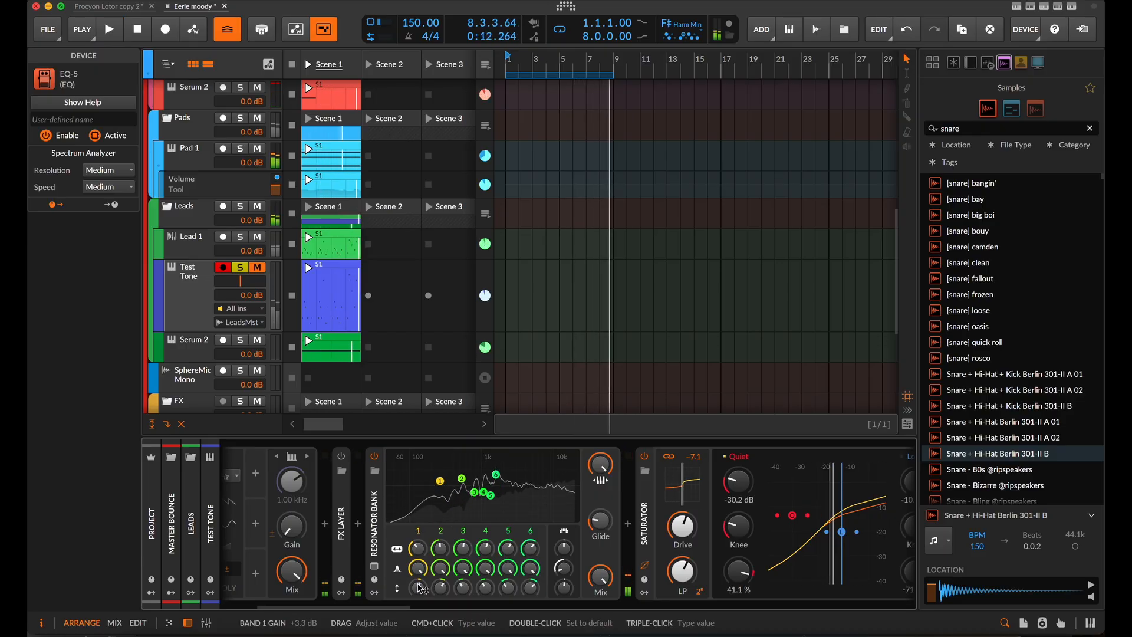
{"action": "key", "text": "space"}
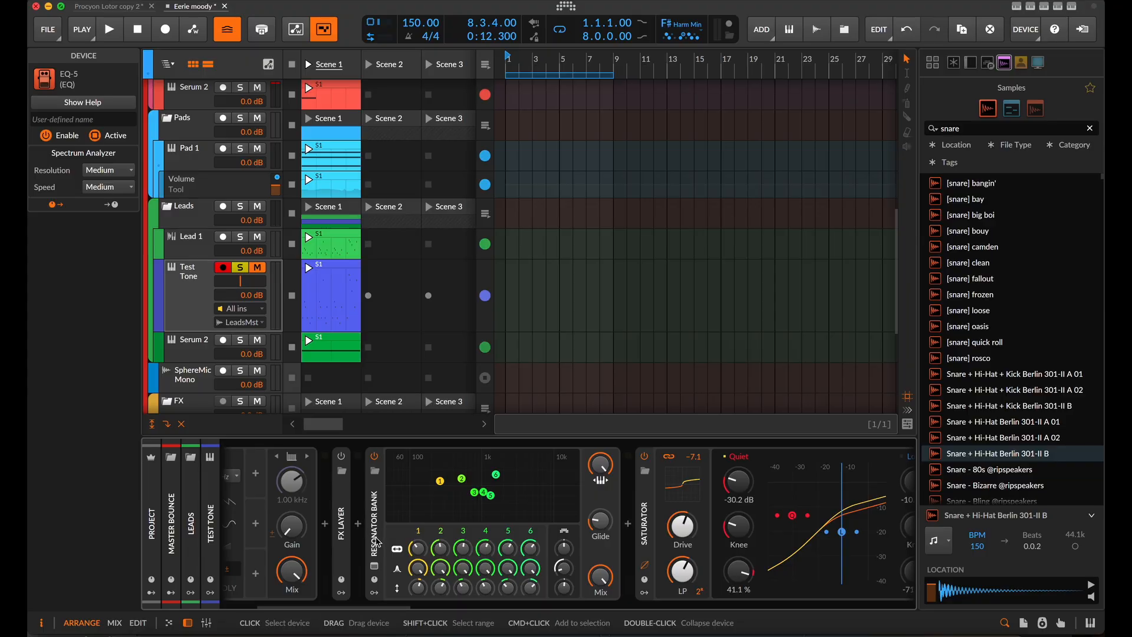
Step: Compare the sound during playback with the Resonator Bank bypassed and re-enabled
{"action": "scroll", "coordinate": [377, 542], "scroll_direction": "left", "scroll_amount": 3}
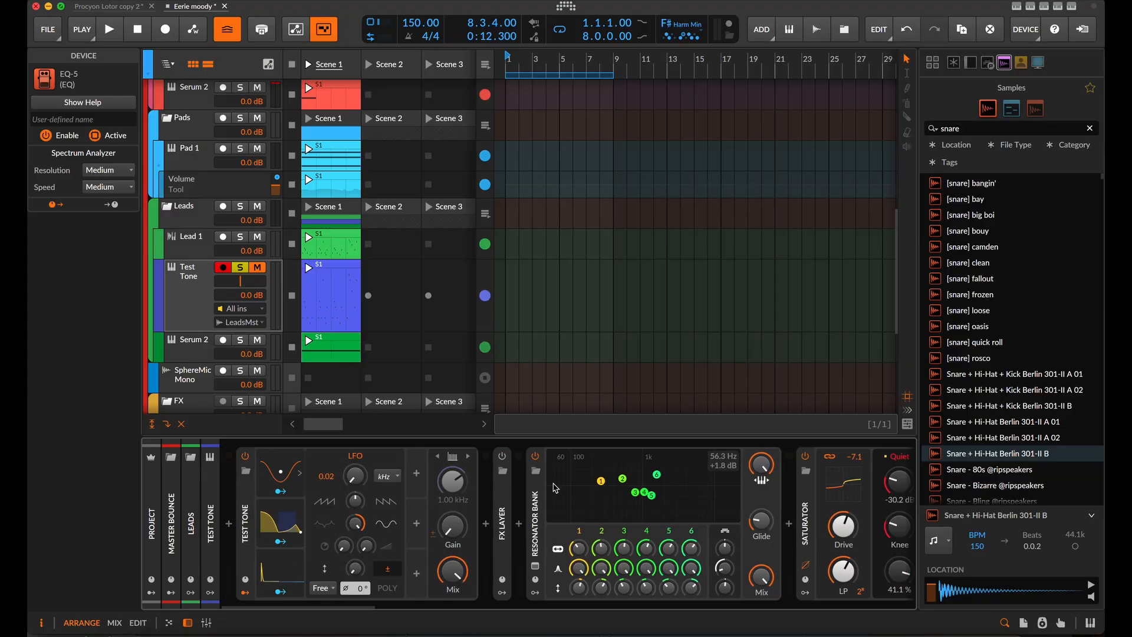
{"action": "left_click", "coordinate": [536, 456]}
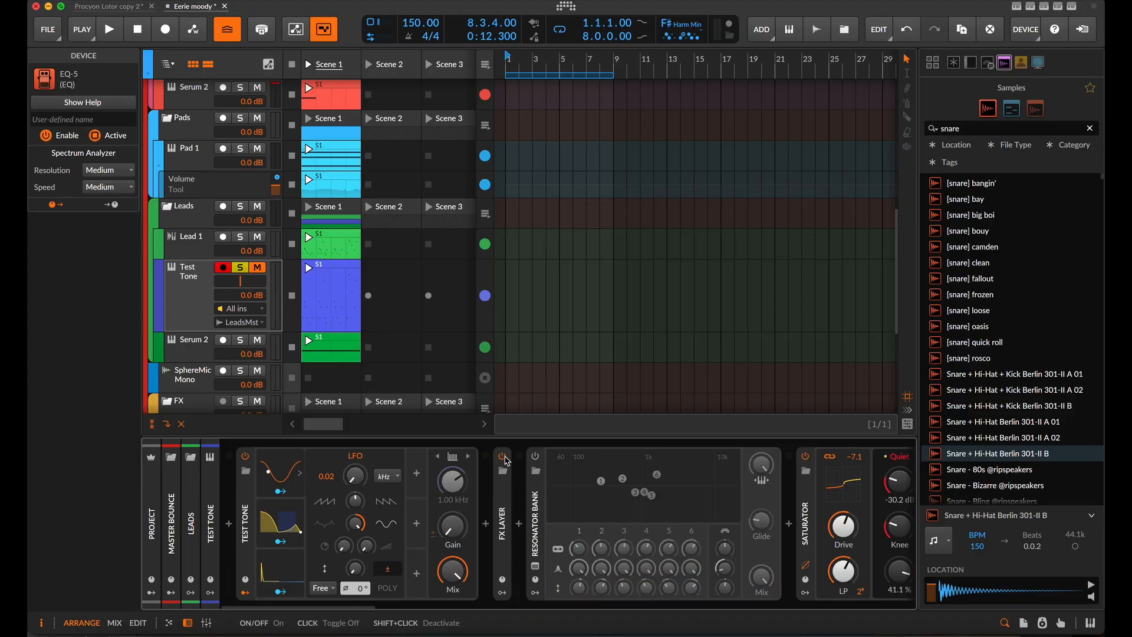
{"action": "key", "text": "space"}
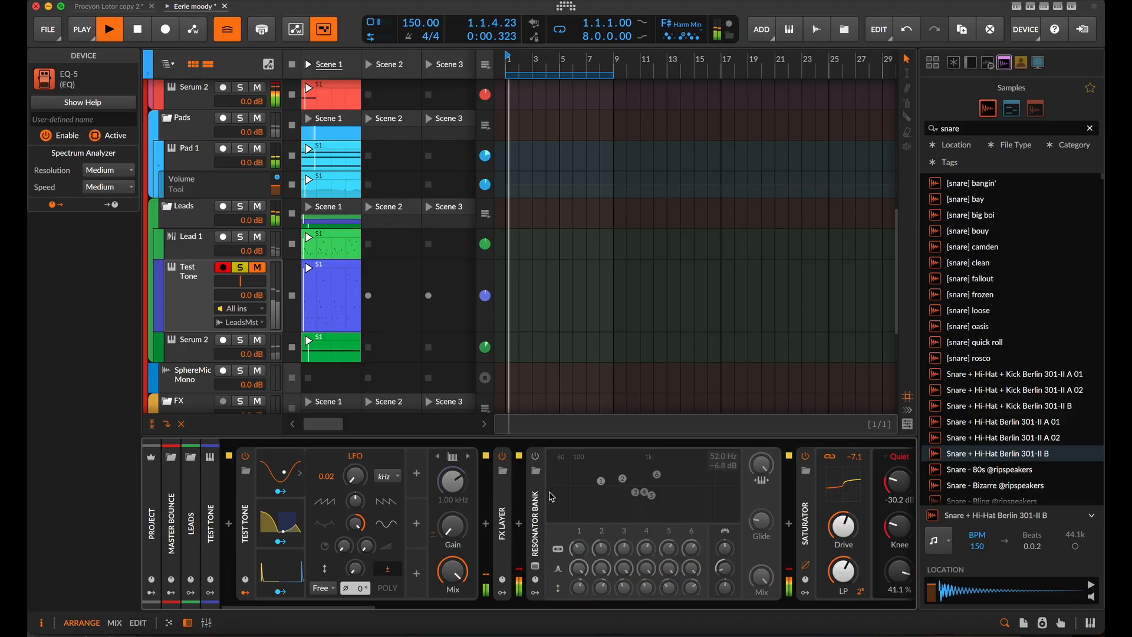
{"action": "left_click", "coordinate": [536, 458]}
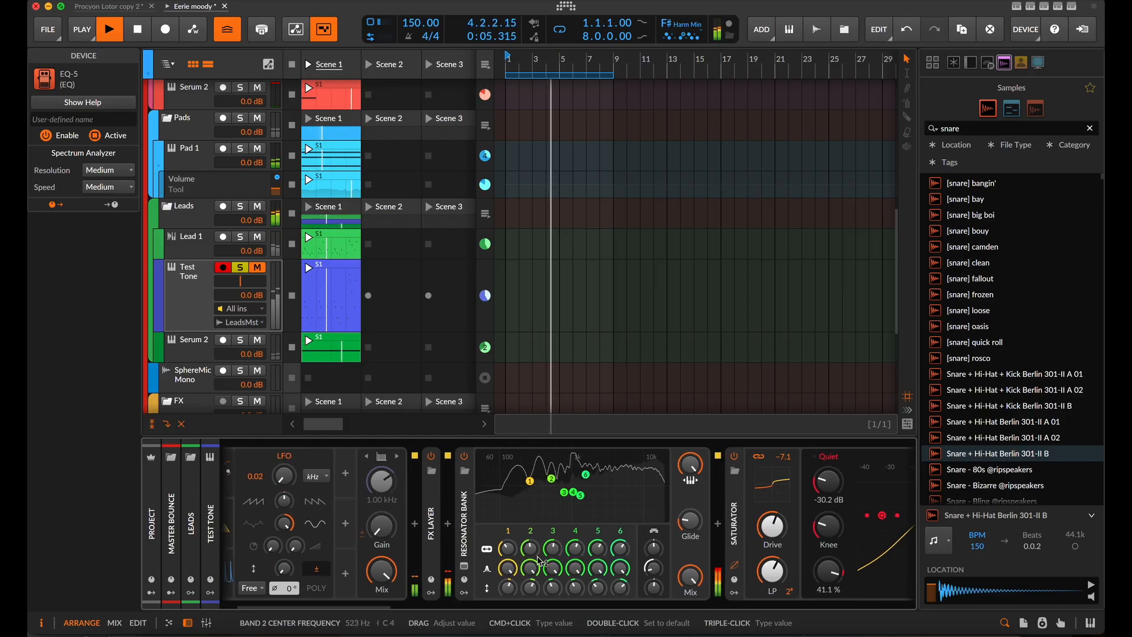
Step: Raise the Resonator Bank's global resonance offset back to centre and readjust the band gains, with band 2 at -8.7 dB
{"action": "scroll", "coordinate": [539, 560], "scroll_direction": "right", "scroll_amount": 1}
{"action": "left_click_drag", "start_coordinate": [617, 568], "coordinate": [617, 511]}
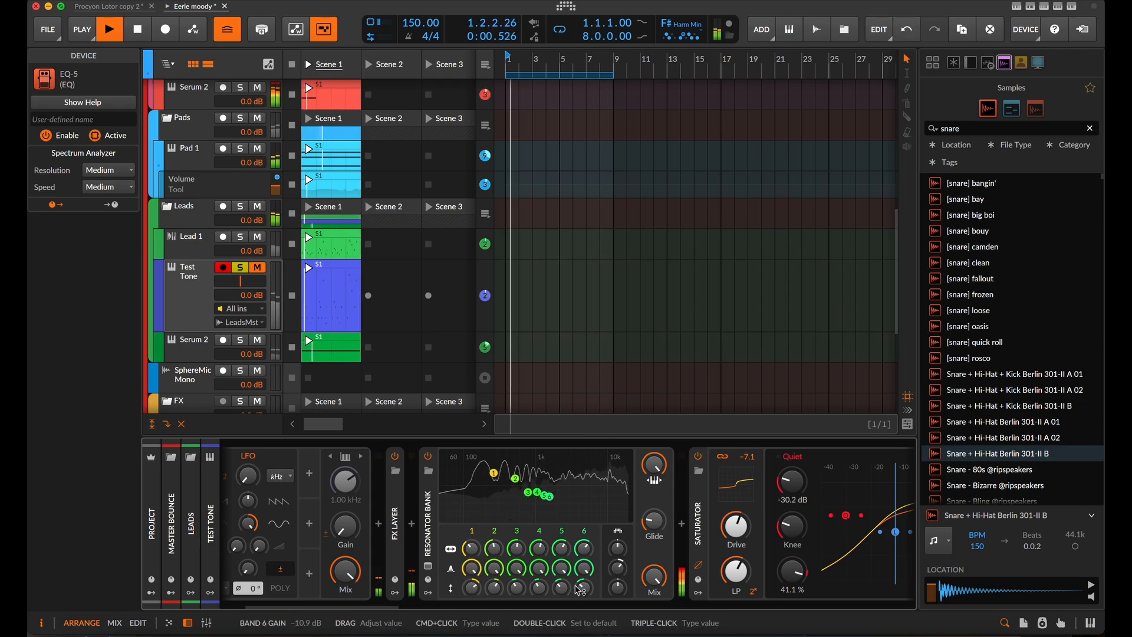
{"action": "left_click_drag", "start_coordinate": [592, 590], "coordinate": [494, 597]}
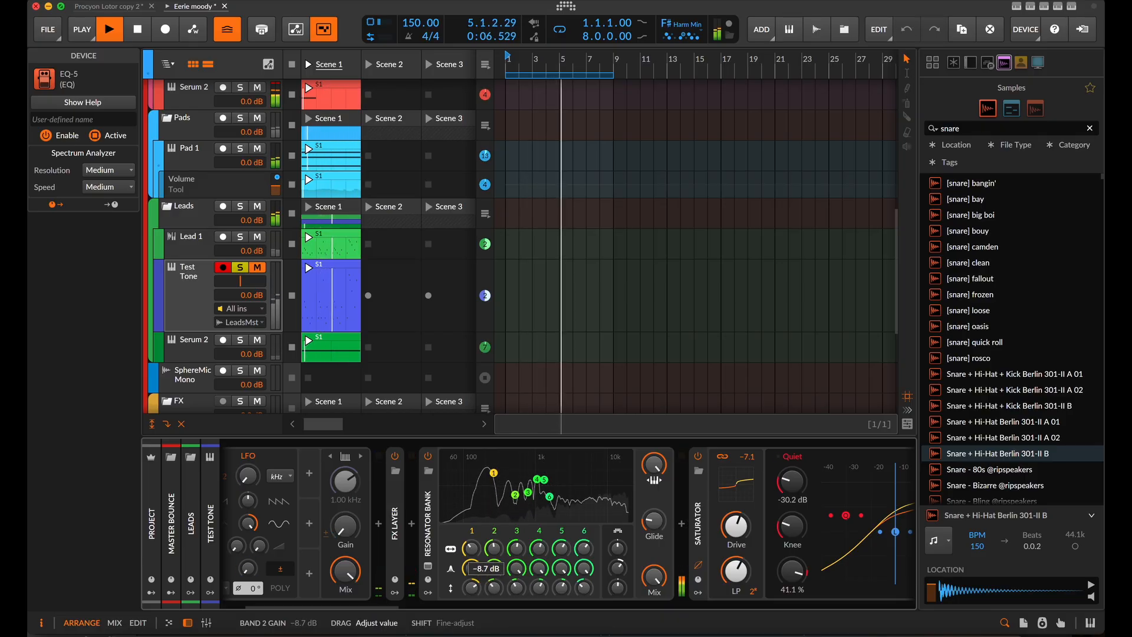
{"action": "scroll", "coordinate": [608, 574], "scroll_direction": "right", "scroll_amount": 10}
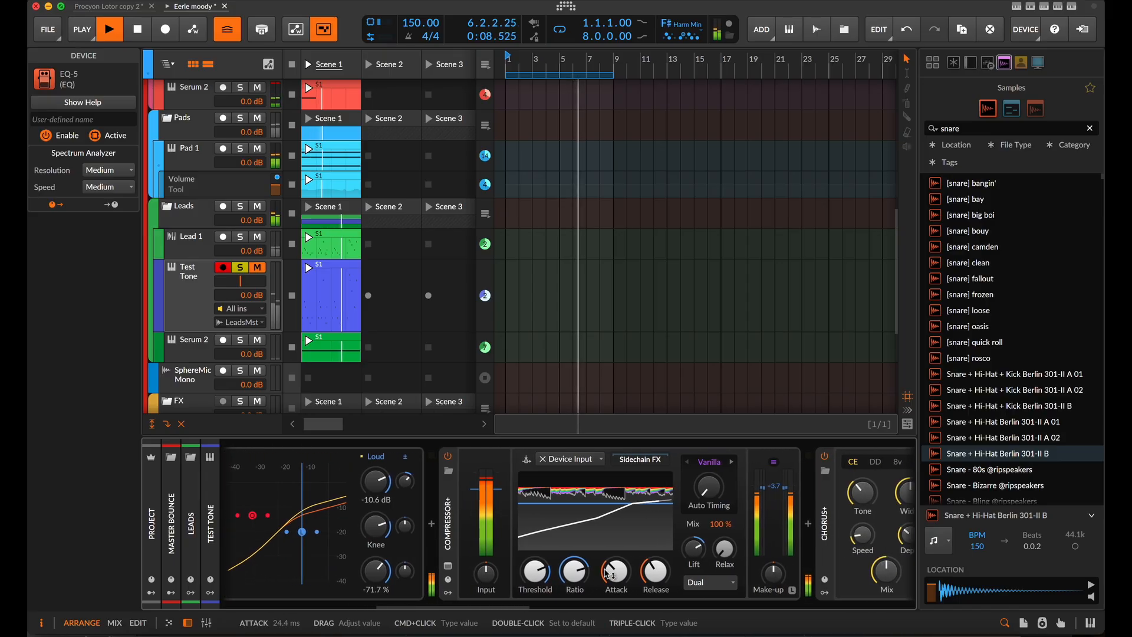
{"action": "scroll", "coordinate": [607, 574], "scroll_direction": "right", "scroll_amount": 5}
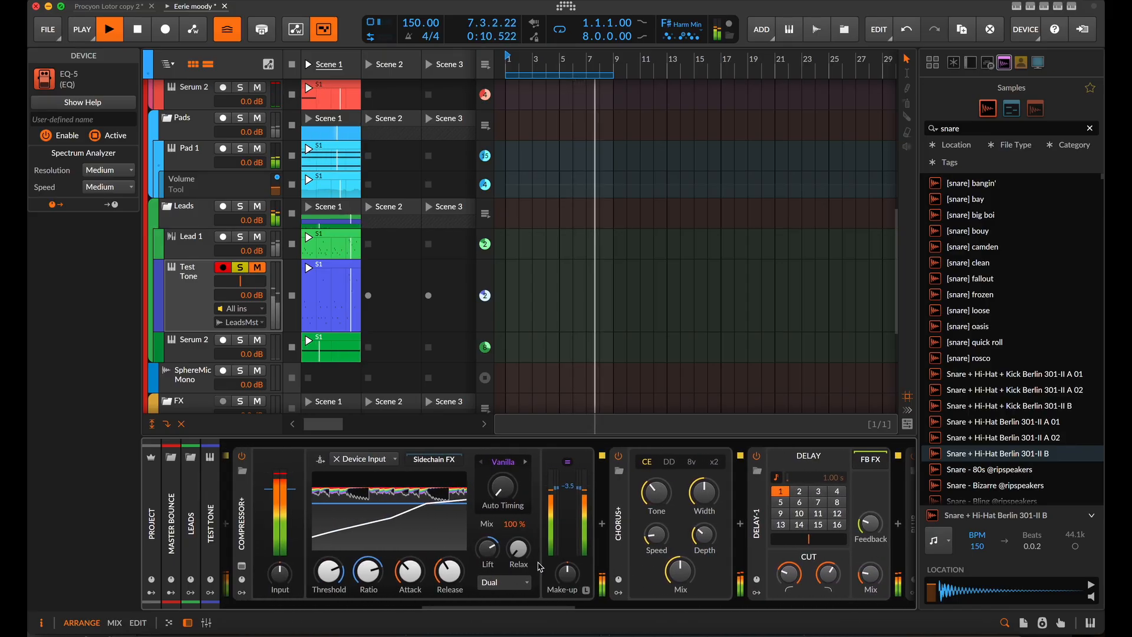
{"action": "scroll", "coordinate": [540, 567], "scroll_direction": "left", "scroll_amount": 8}
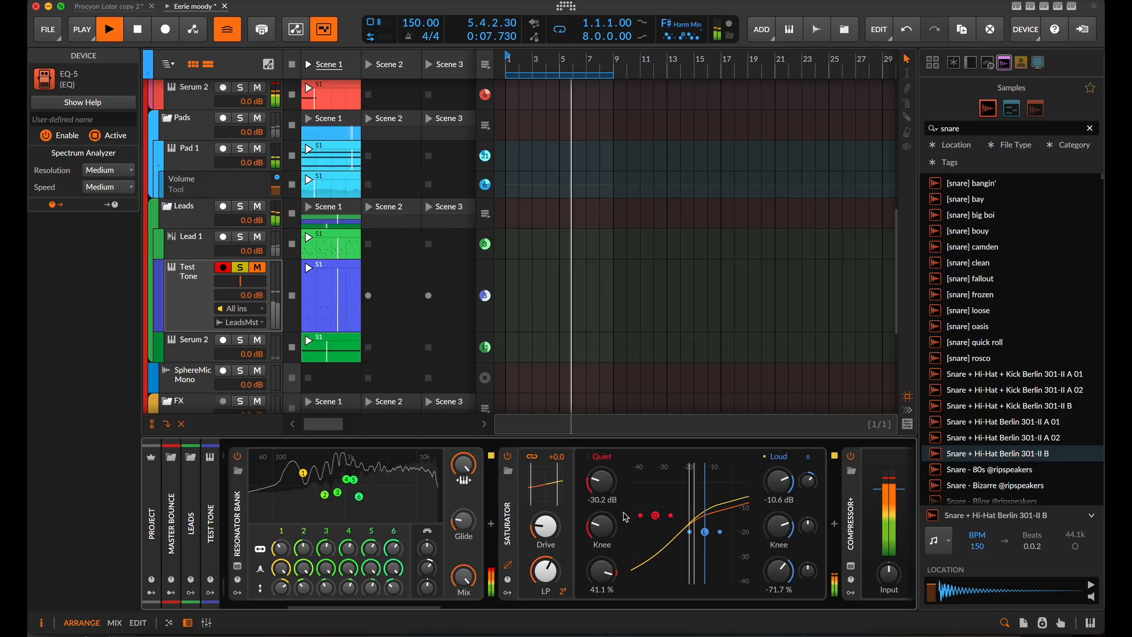
{"action": "scroll", "coordinate": [625, 517], "scroll_direction": "right", "scroll_amount": 15}
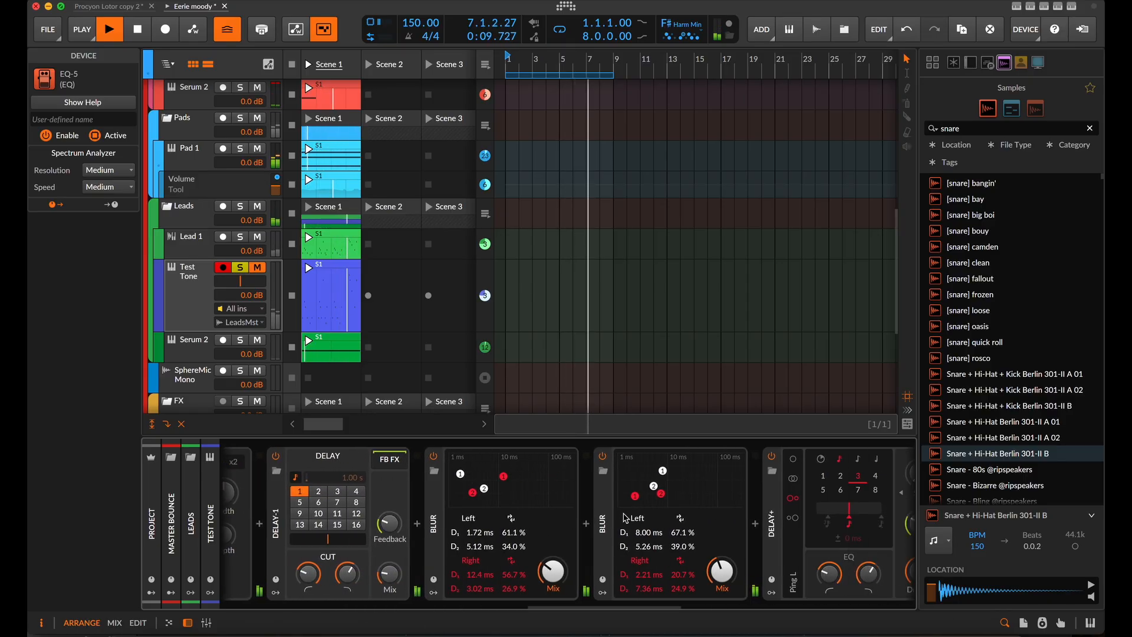
Step: Adjust the EQ-5 during playback to about 201 Hz on band 1, -17.0 dB at 407 Hz on band 2 and +13.2 dB at 1.33 kHz on band 3
{"action": "scroll", "coordinate": [625, 517], "scroll_direction": "right", "scroll_amount": 10}
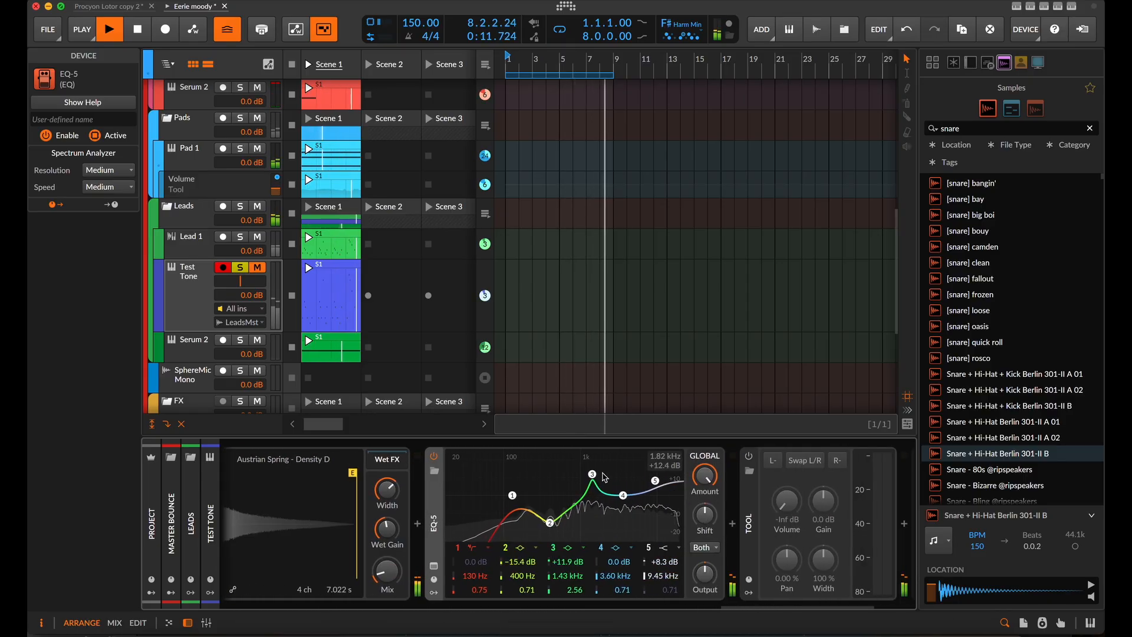
{"action": "left_click_drag", "start_coordinate": [607, 474], "coordinate": [552, 526]}
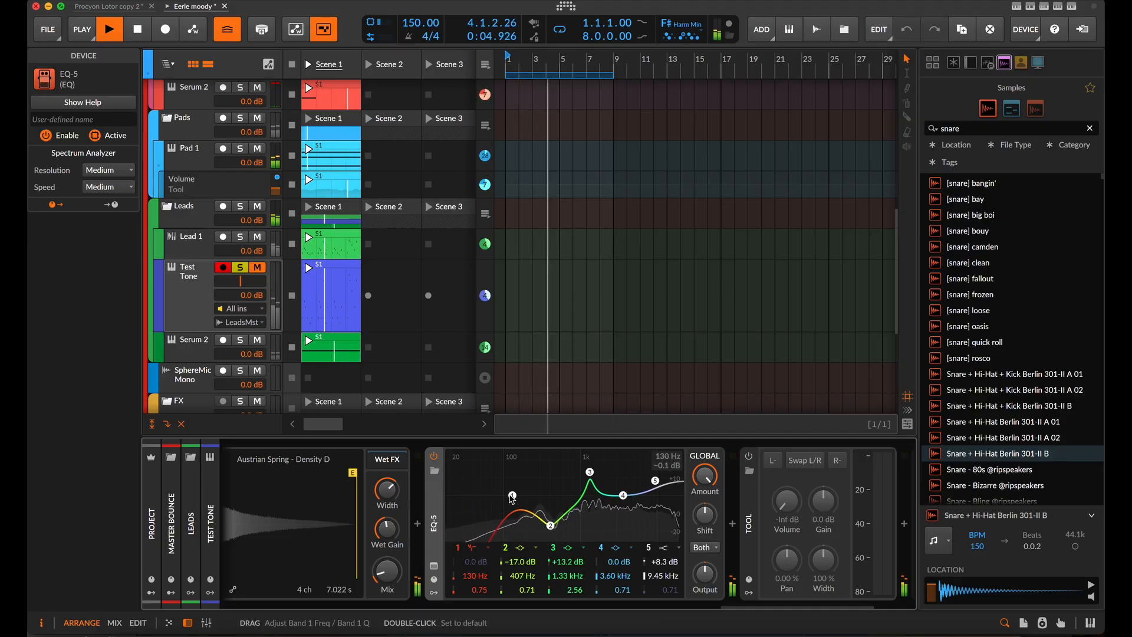
{"action": "left_click_drag", "start_coordinate": [512, 495], "coordinate": [527, 496]}
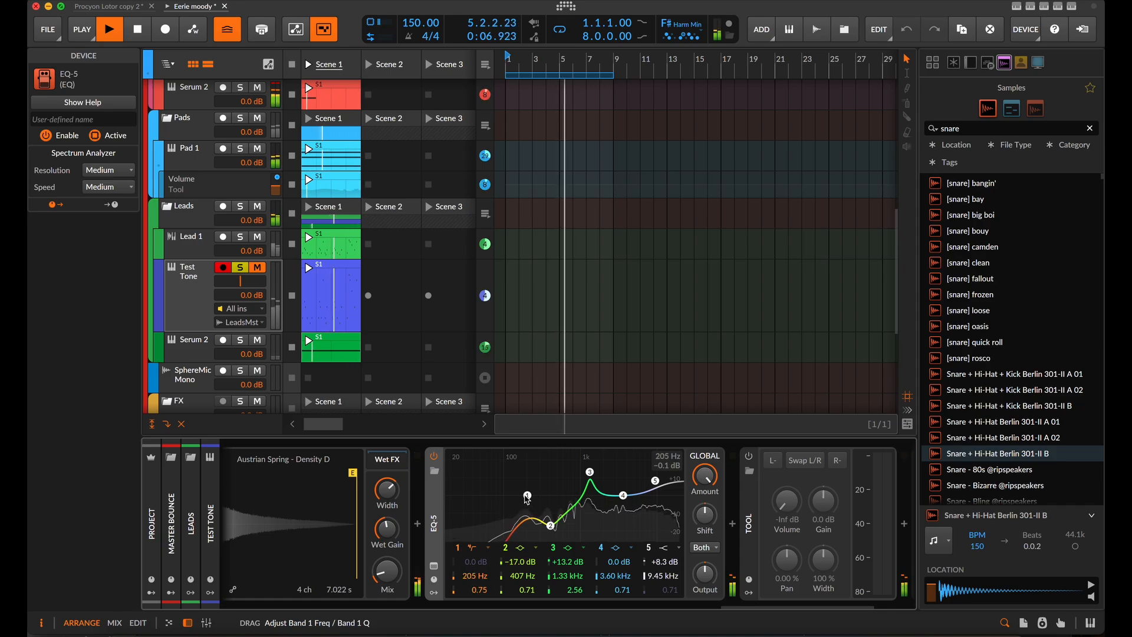
{"action": "key", "text": "space"}
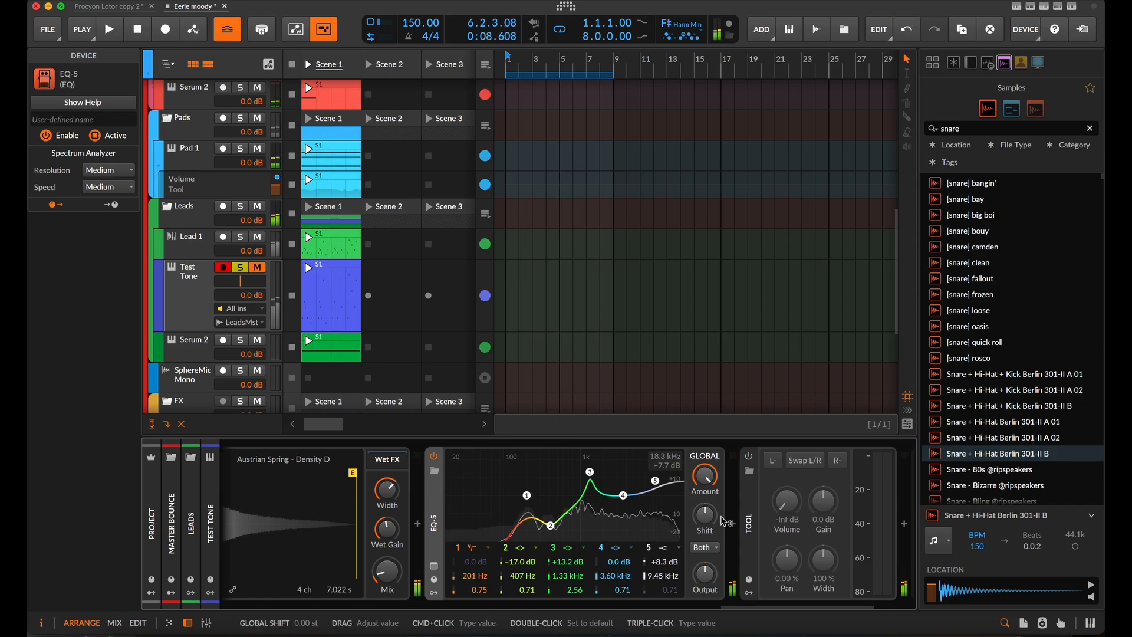
Step: Enable the Tool device after the EQ-5 and add an AHDSR modulator to it
{"action": "scroll", "coordinate": [626, 534], "scroll_direction": "right", "scroll_amount": 3}
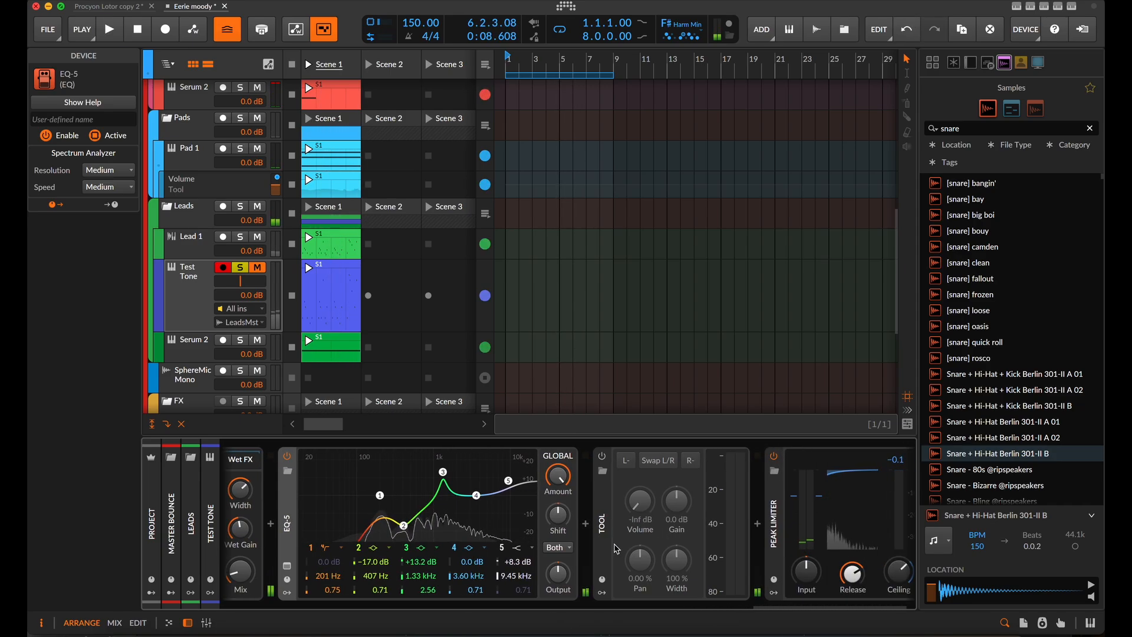
{"action": "left_click", "coordinate": [603, 458]}
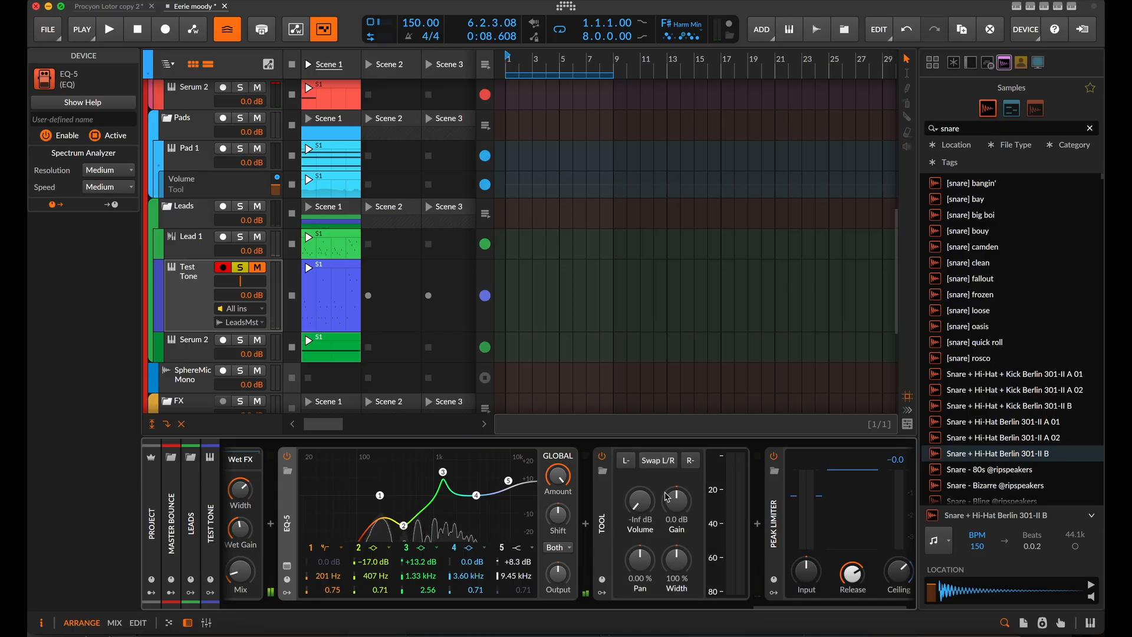
{"action": "left_click", "coordinate": [603, 593]}
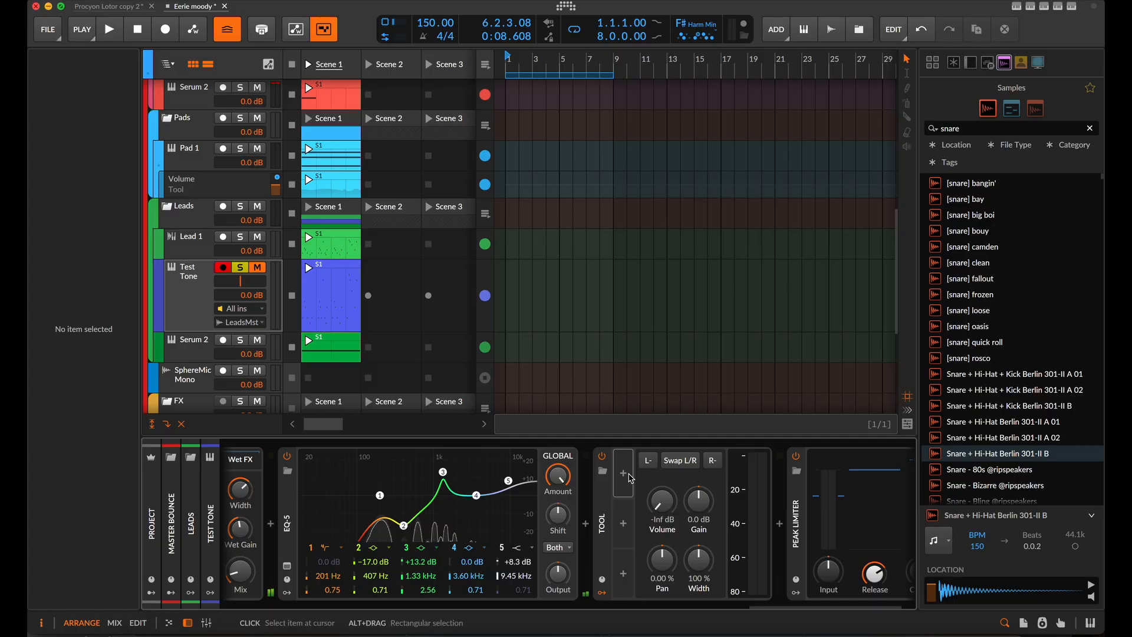
{"action": "left_click", "coordinate": [624, 474]}
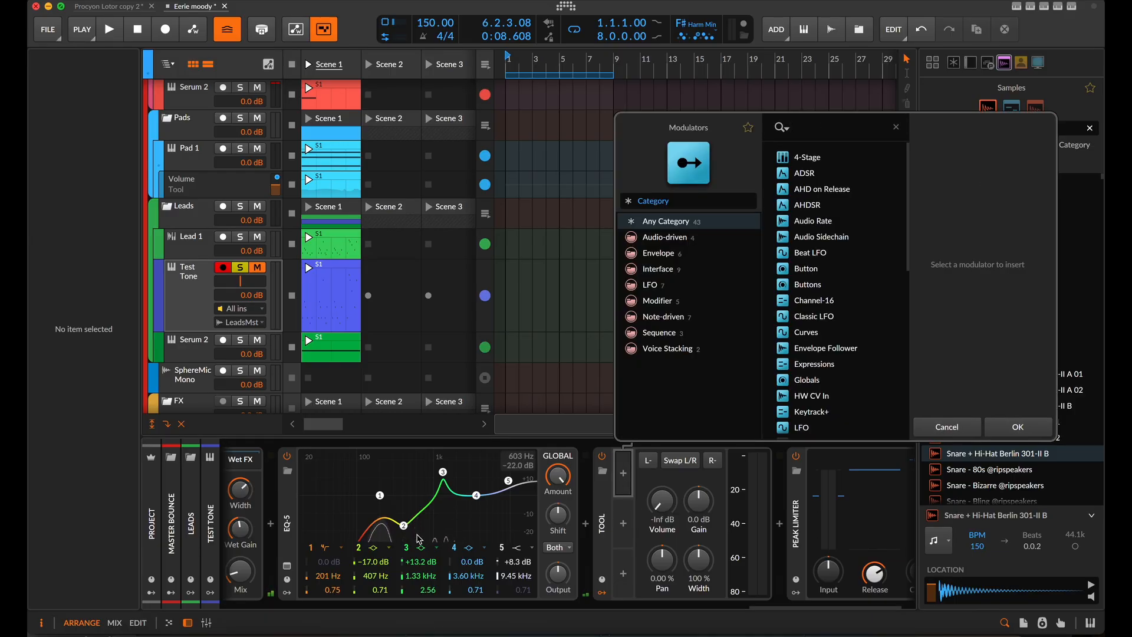
{"action": "type", "text": "ah"}
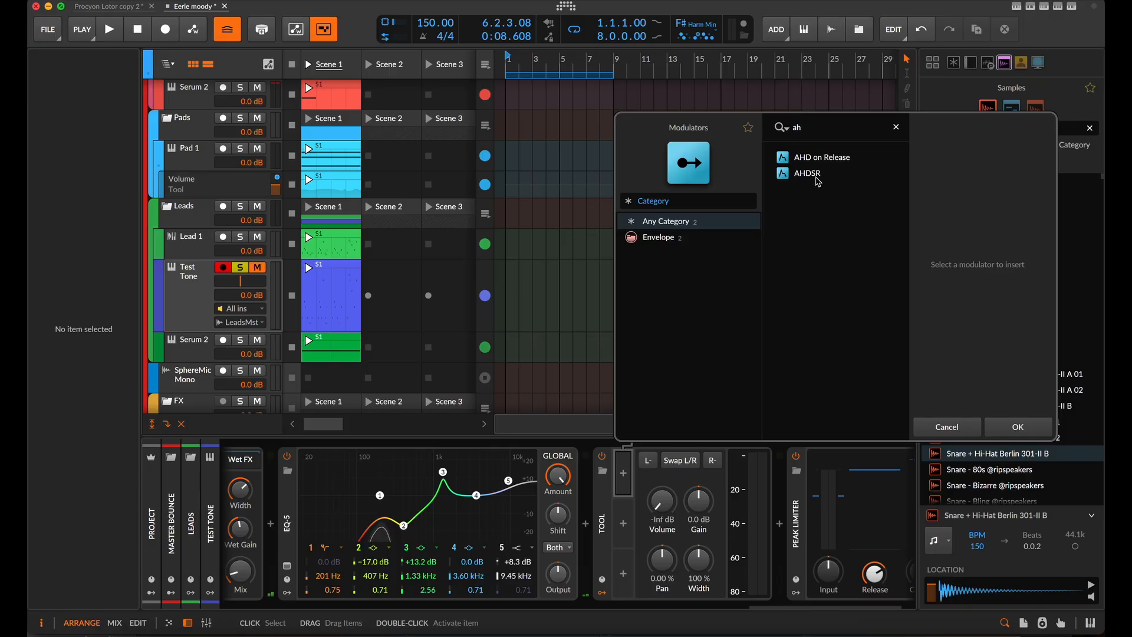
{"action": "left_click", "coordinate": [817, 177]}
{"action": "left_click", "coordinate": [1020, 426]}
{"action": "left_click", "coordinate": [624, 472]}
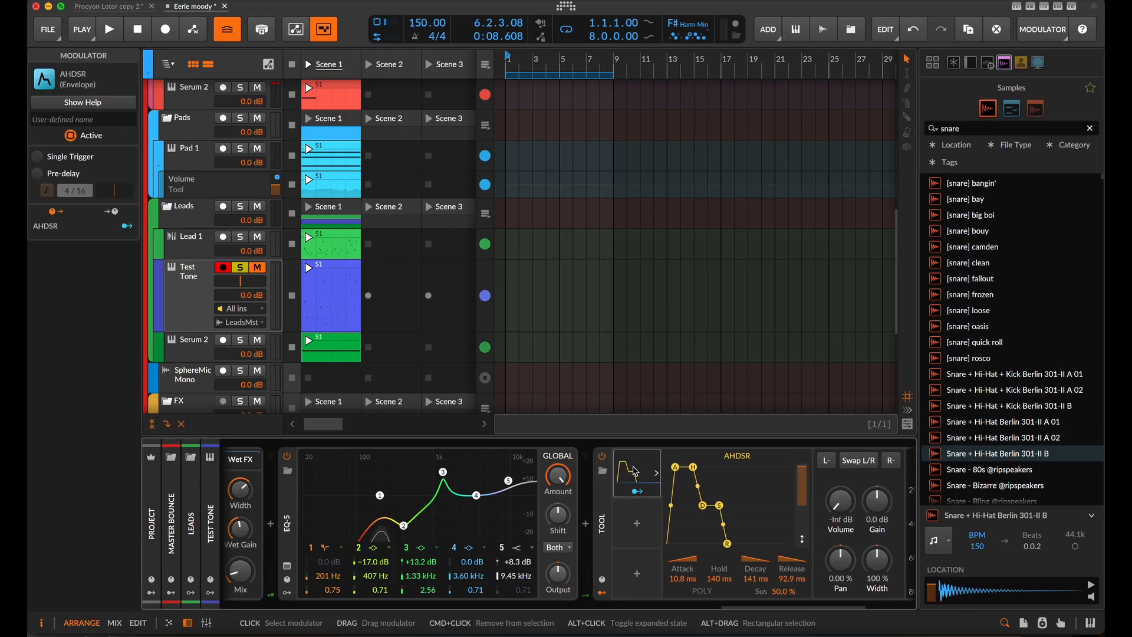
Step: Modulate the Tool's Volume by about +1.05 with the AHDSR, shaped to 1.00 ms attack, 517 ms decay and 15.4 % sustain, and start playback
{"action": "scroll", "coordinate": [530, 483], "scroll_direction": "right", "scroll_amount": 5}
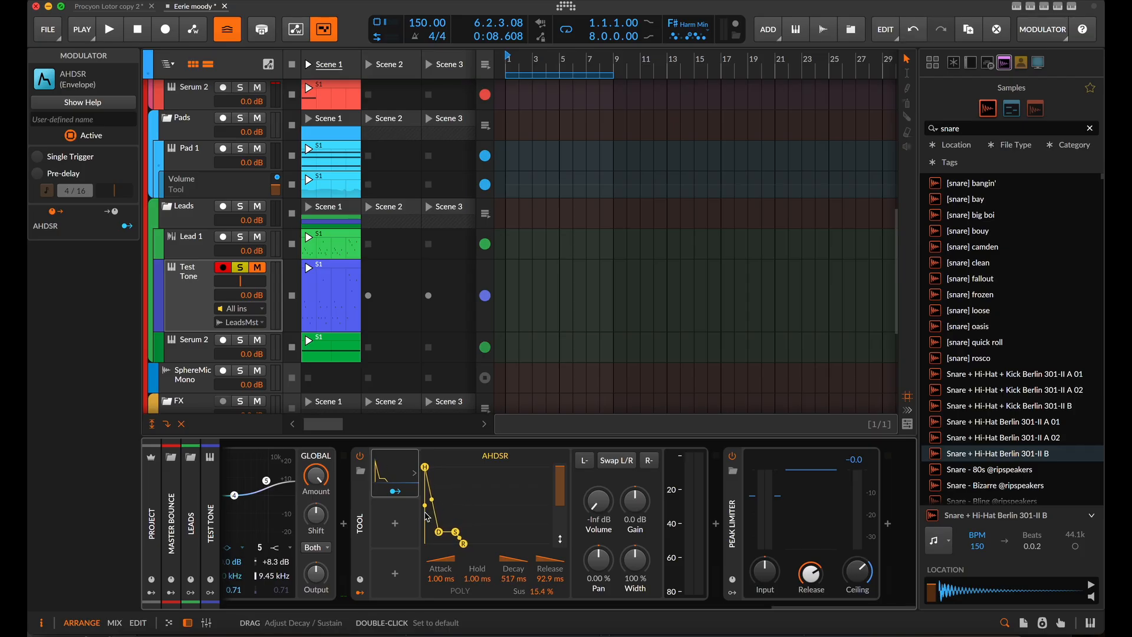
{"action": "left_click", "coordinate": [395, 491]}
{"action": "left_click_drag", "start_coordinate": [597, 500], "coordinate": [598, 490]}
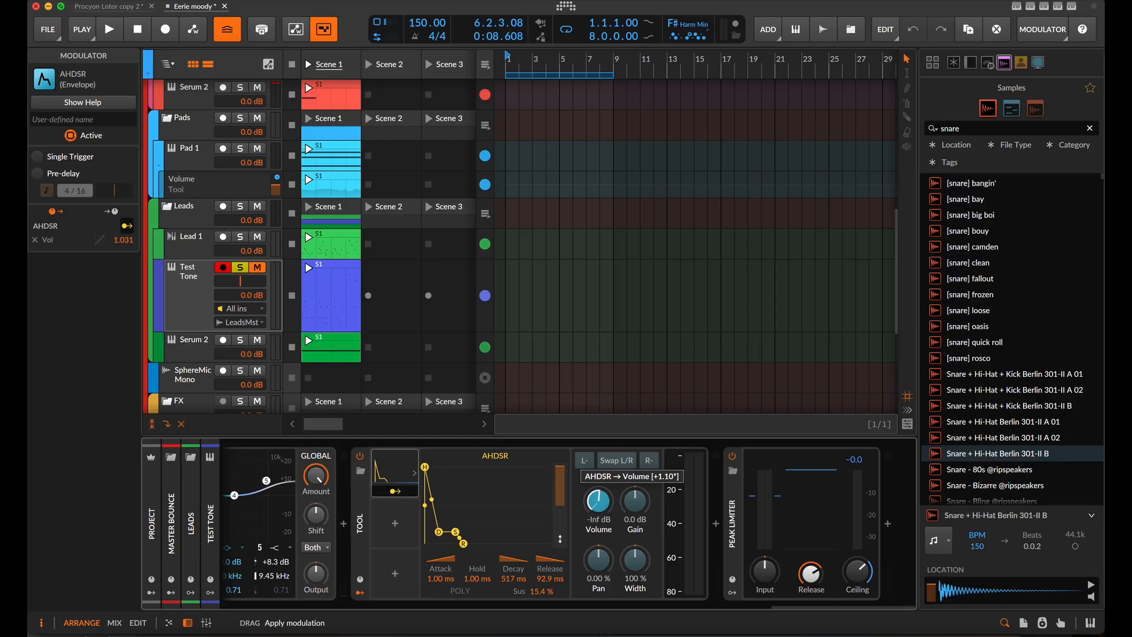
{"action": "key", "text": "space"}
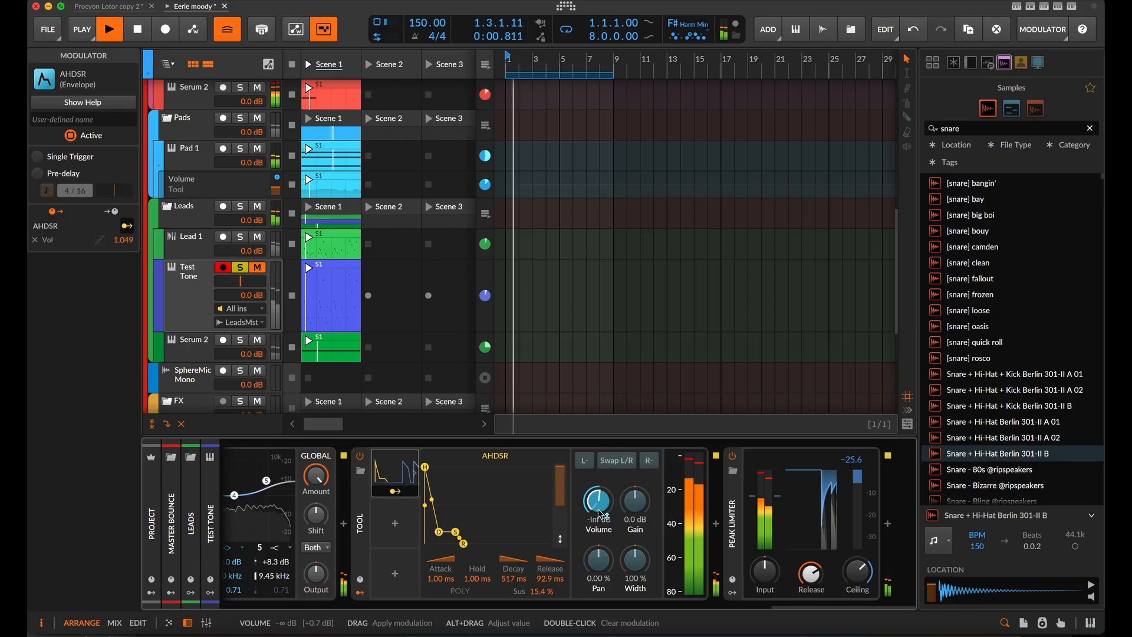
Step: Lengthen the AHDSR's release to 10.0 s and its hold to about 7 ms, and audition the result
{"action": "left_click_drag", "start_coordinate": [463, 543], "coordinate": [518, 551]}
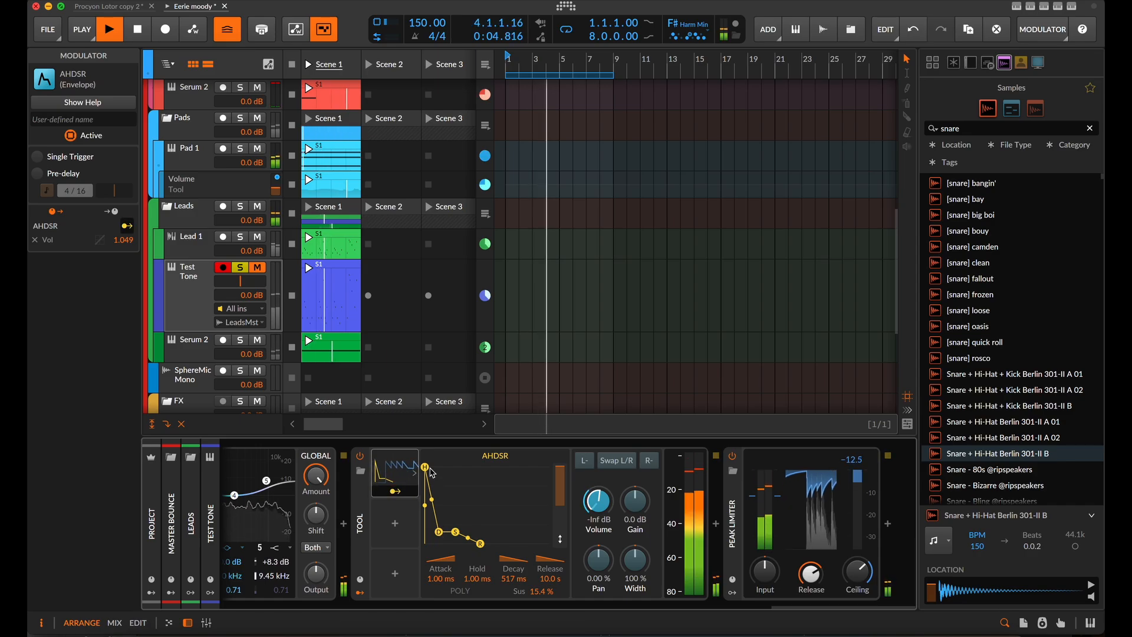
{"action": "left_click_drag", "start_coordinate": [425, 467], "coordinate": [437, 473]}
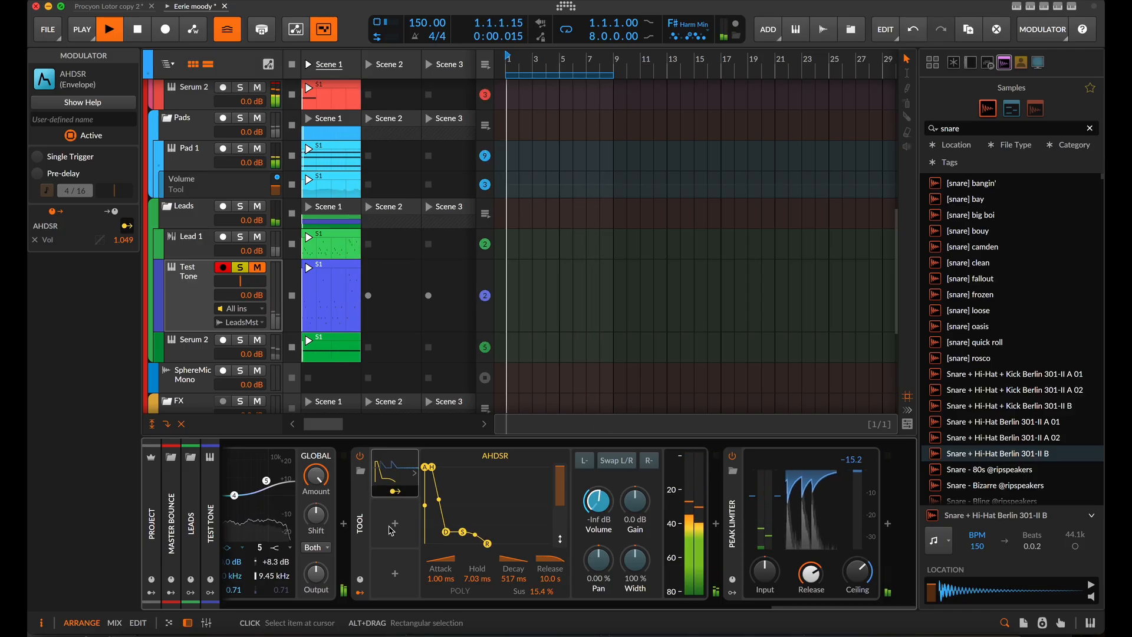
{"action": "scroll", "coordinate": [390, 530], "scroll_direction": "left", "scroll_amount": 3}
{"action": "scroll", "coordinate": [390, 531], "scroll_direction": "left", "scroll_amount": 1}
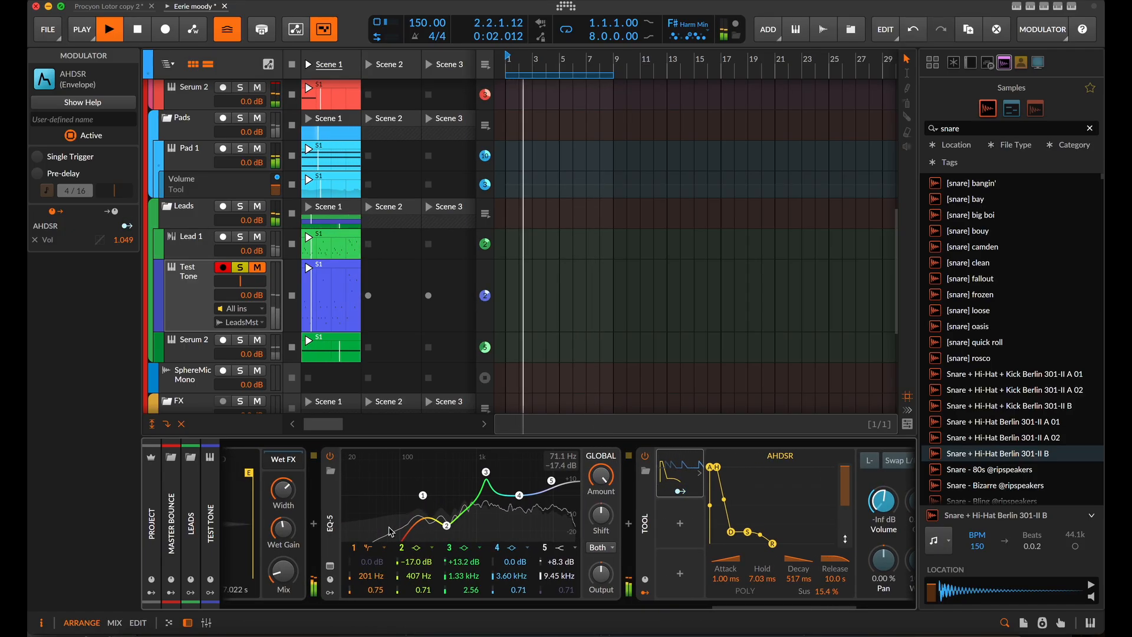
{"action": "key", "text": "space"}
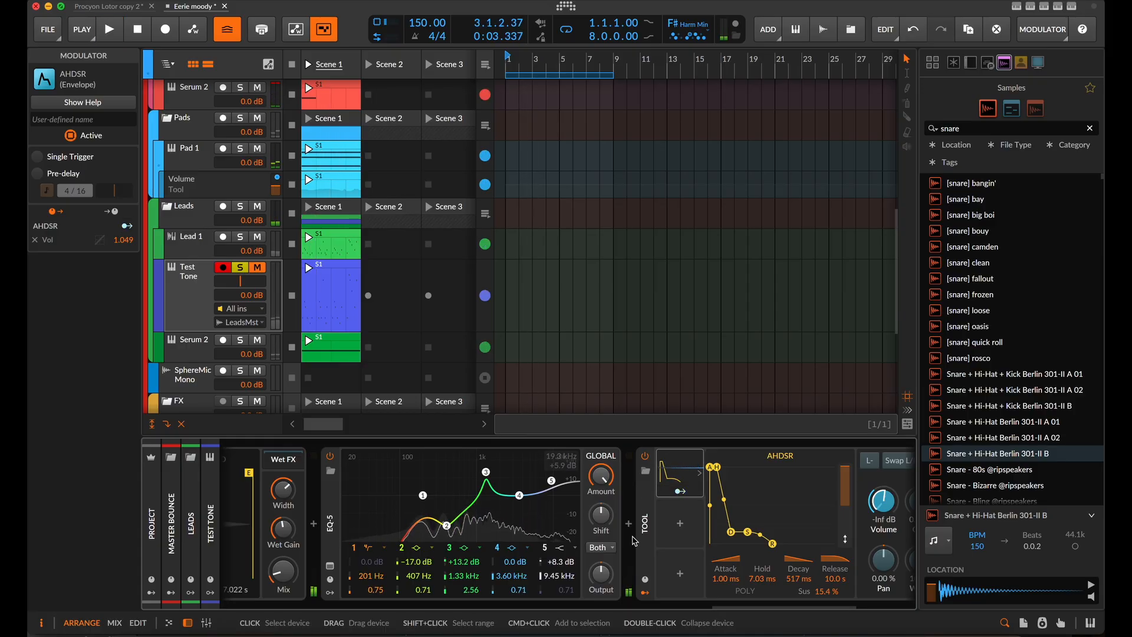
Step: Insert a second EQ-5 between the existing EQ-5 and the Tool
{"action": "scroll", "coordinate": [431, 527], "scroll_direction": "right", "scroll_amount": 3}
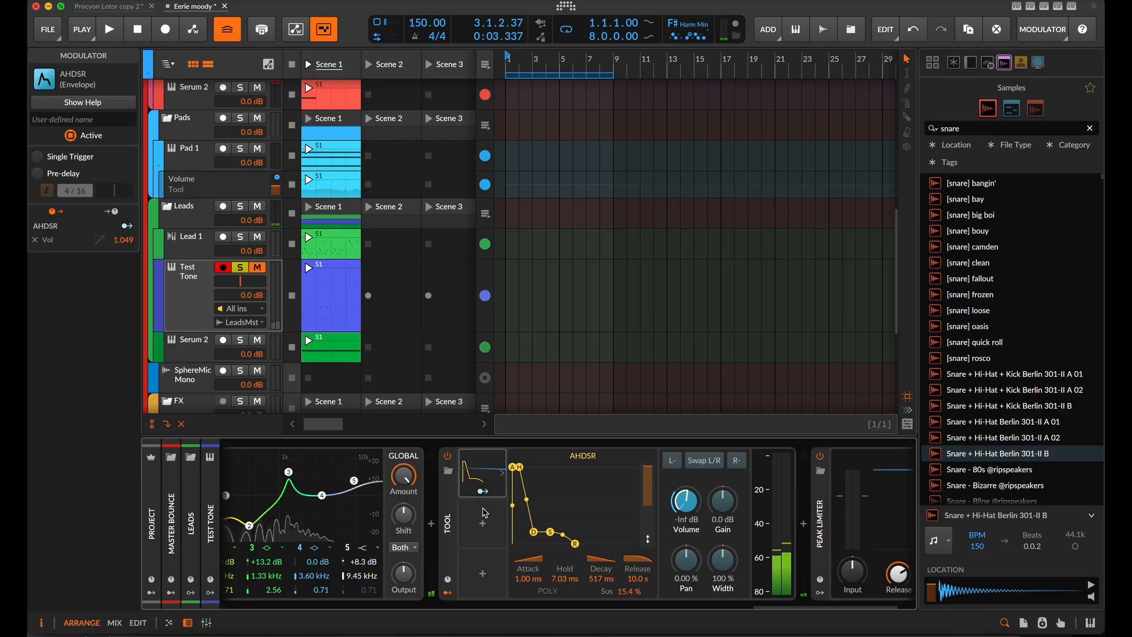
{"action": "left_click", "coordinate": [431, 524]}
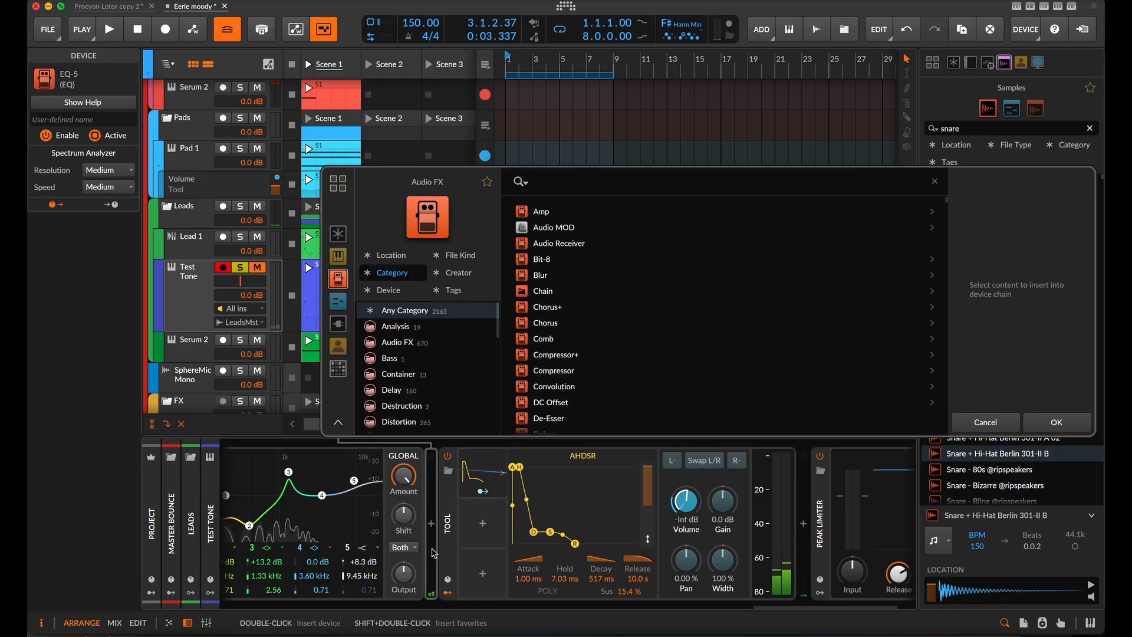
{"action": "type", "text": "eq"}
{"action": "left_click", "coordinate": [560, 244]}
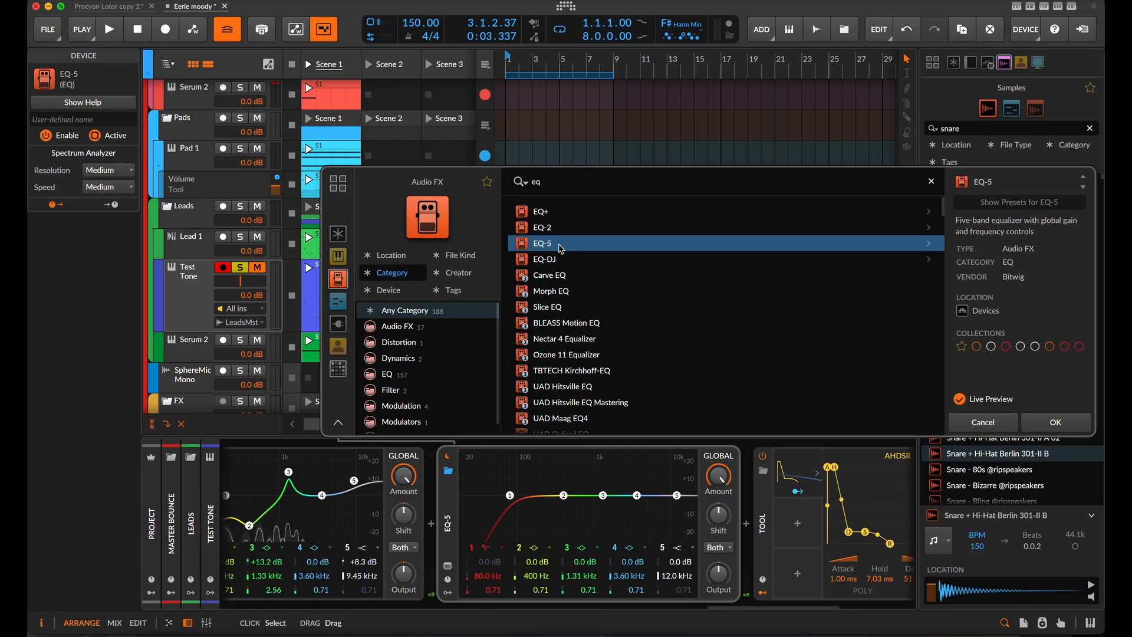
{"action": "left_click", "coordinate": [1057, 422]}
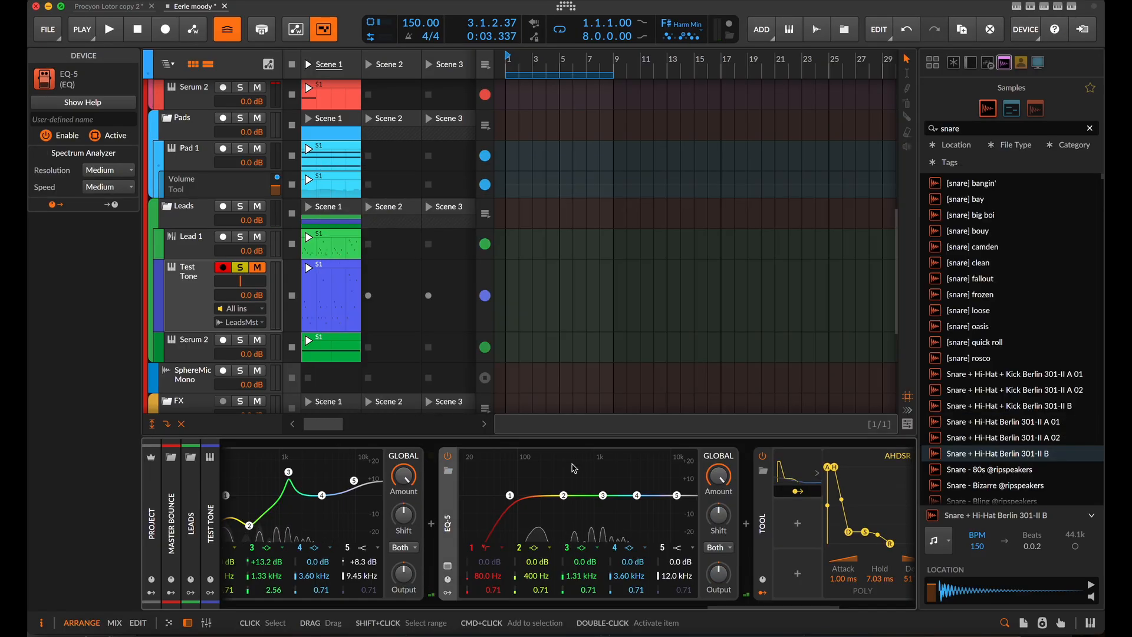
Step: Set bands 1 and 5 of the new EQ-5 to the Bell type
{"action": "left_click", "coordinate": [502, 549]}
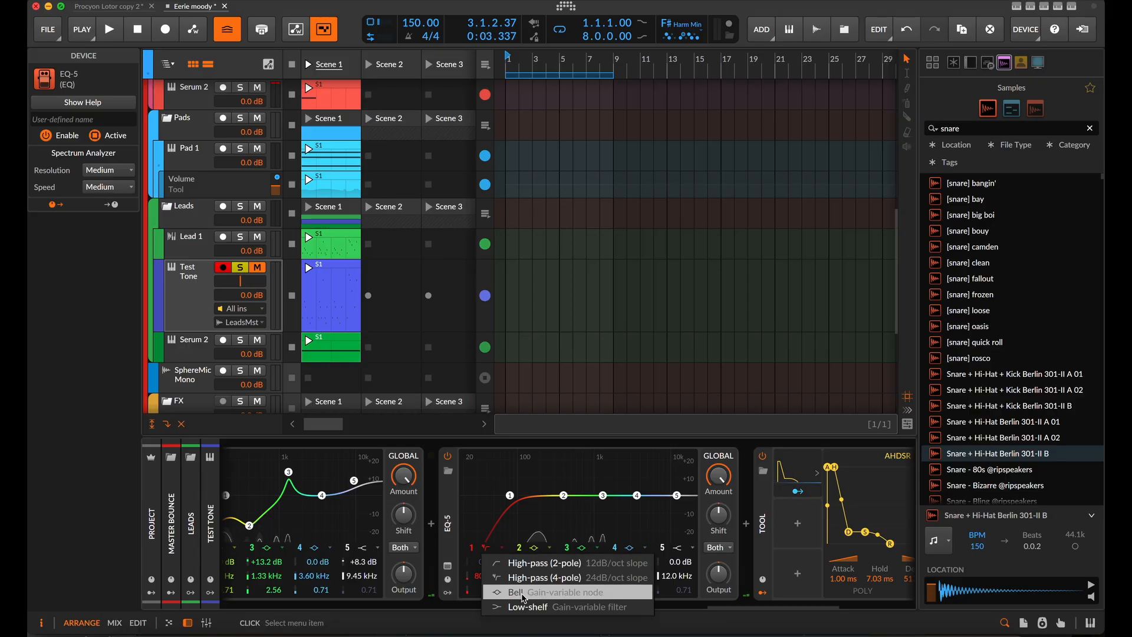
{"action": "left_click", "coordinate": [519, 592]}
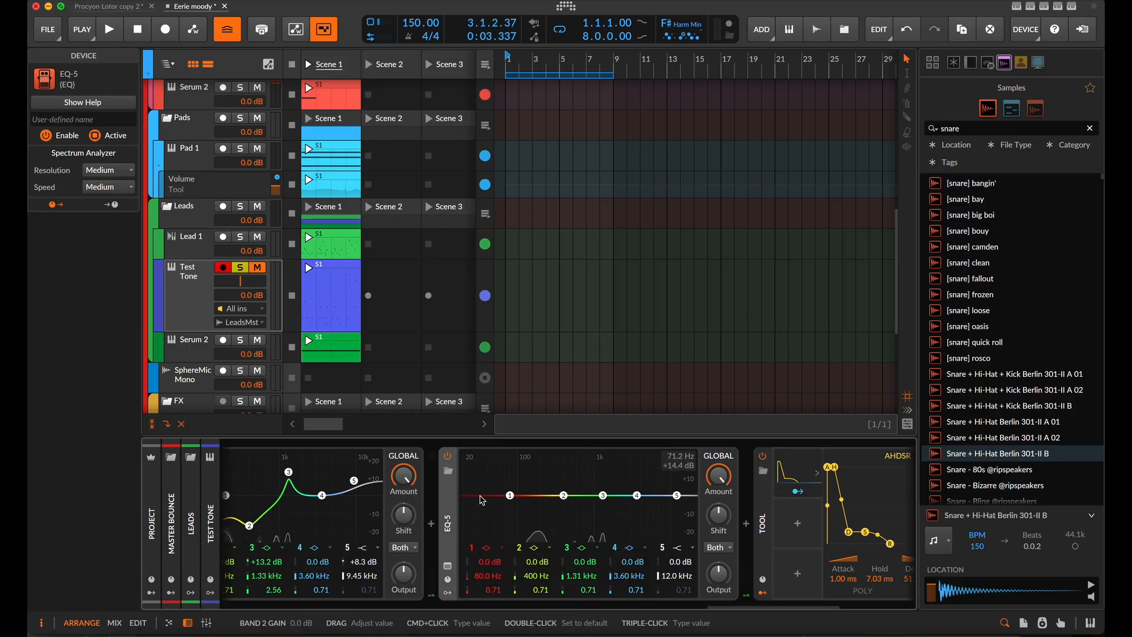
{"action": "left_click", "coordinate": [695, 551]}
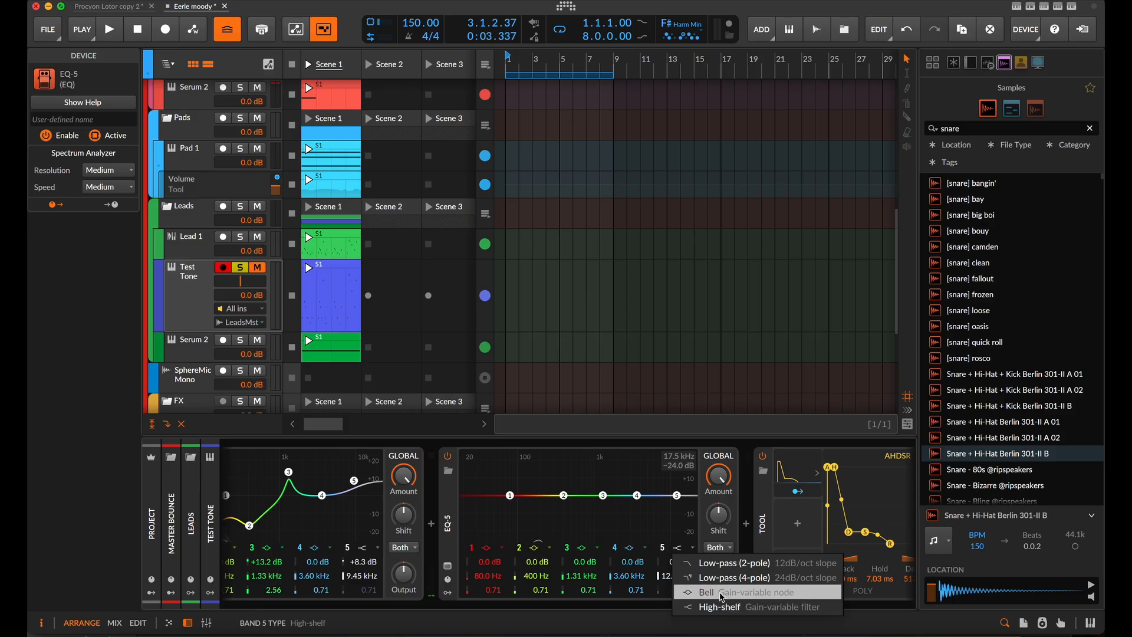
{"action": "left_click", "coordinate": [698, 590]}
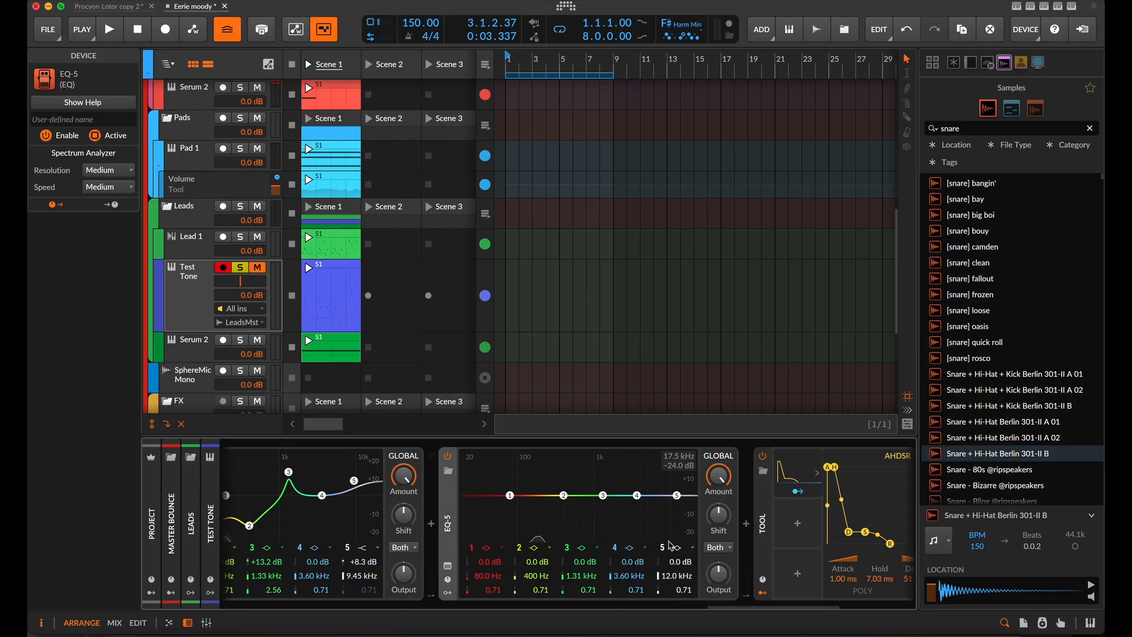
Step: Tune the new EQ-5's band 1 frequency to C3 and its band 2 frequency to C4
{"action": "triple_click", "coordinate": [496, 565]}
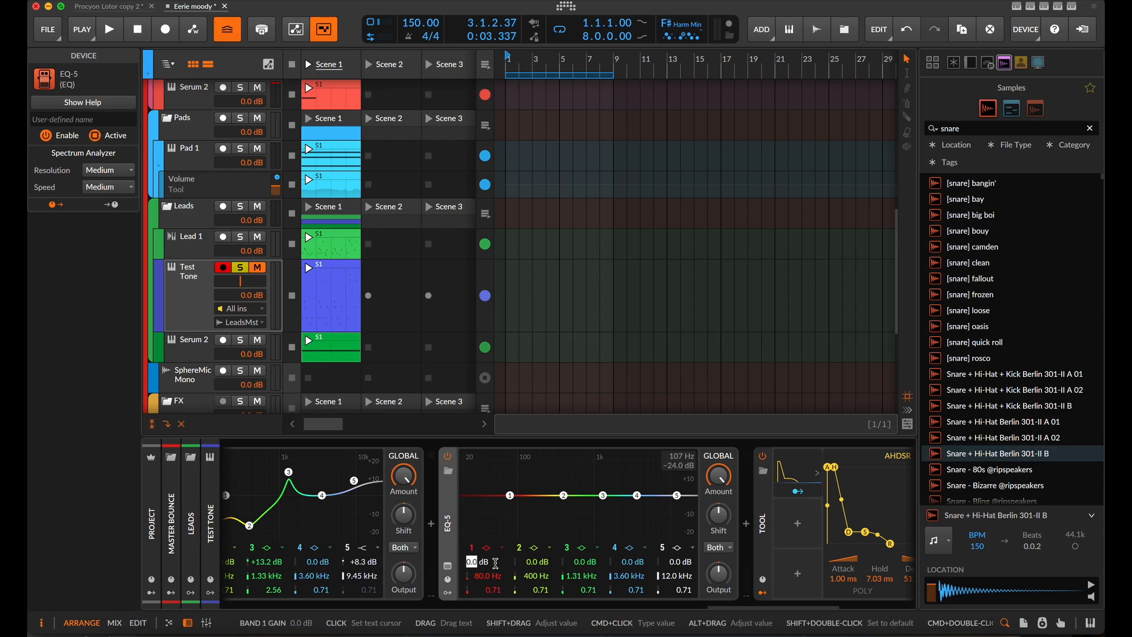
{"action": "triple_click", "coordinate": [496, 563]}
{"action": "left_click", "coordinate": [489, 579]}
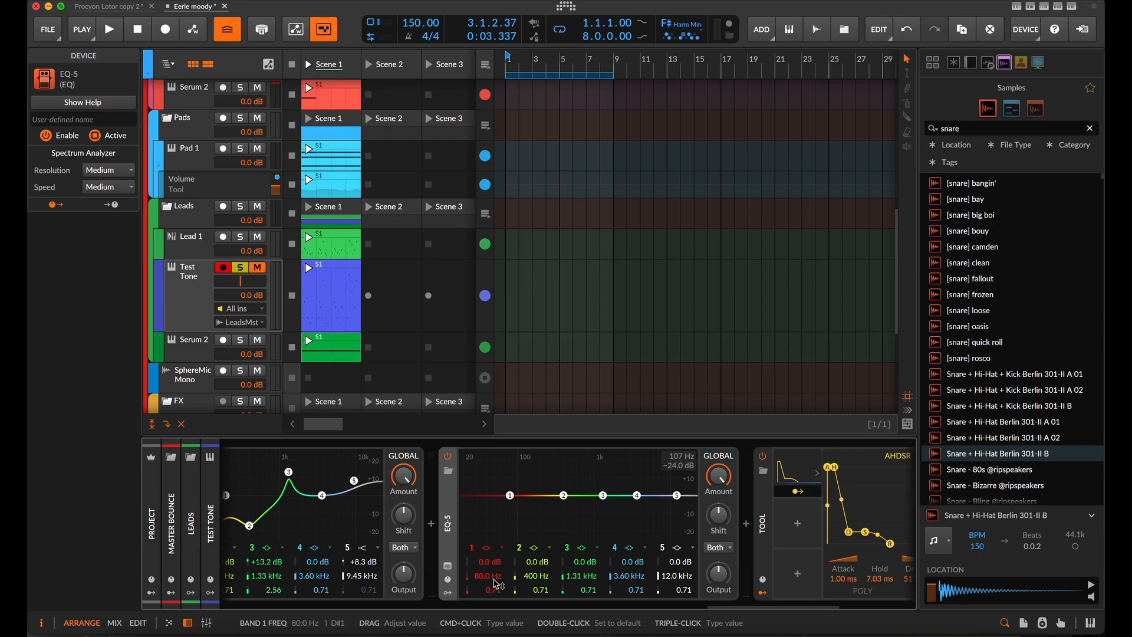
{"action": "triple_click", "coordinate": [494, 578]}
{"action": "triple_click", "coordinate": [496, 576]}
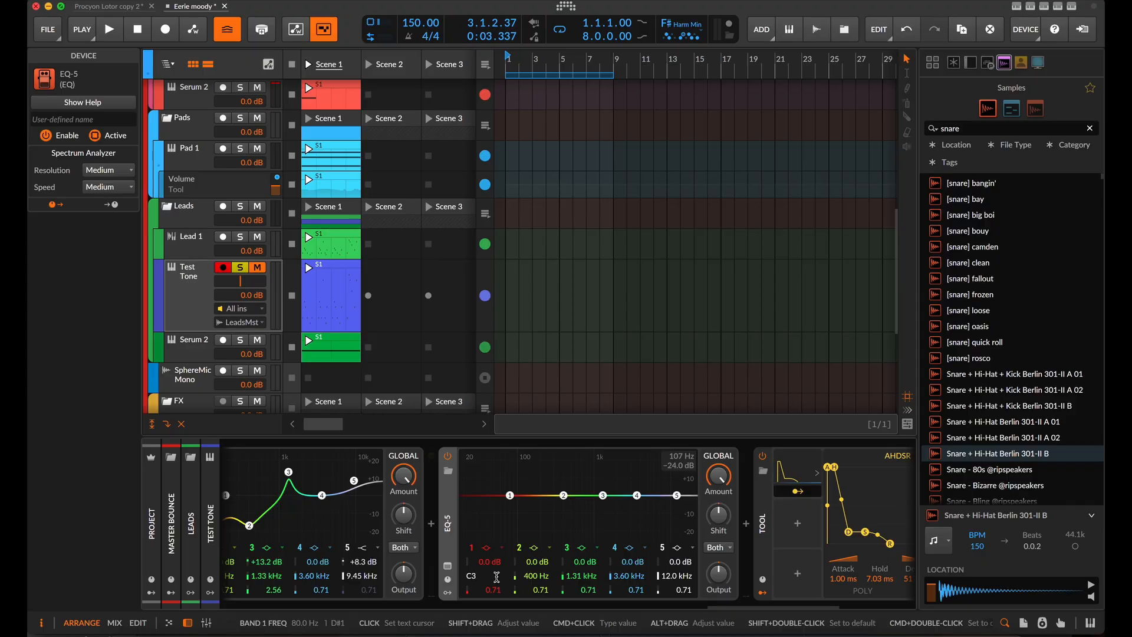
{"action": "key", "text": "Return"}
{"action": "triple_click", "coordinate": [537, 570]}
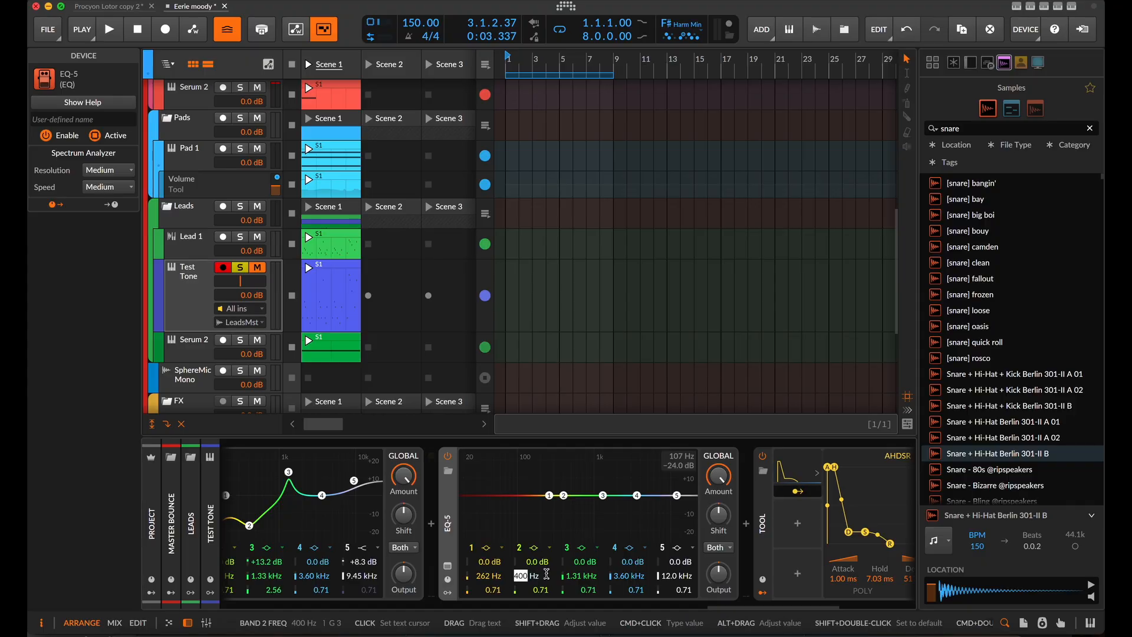
{"action": "type", "text": "c4"}
{"action": "key", "text": "Return"}
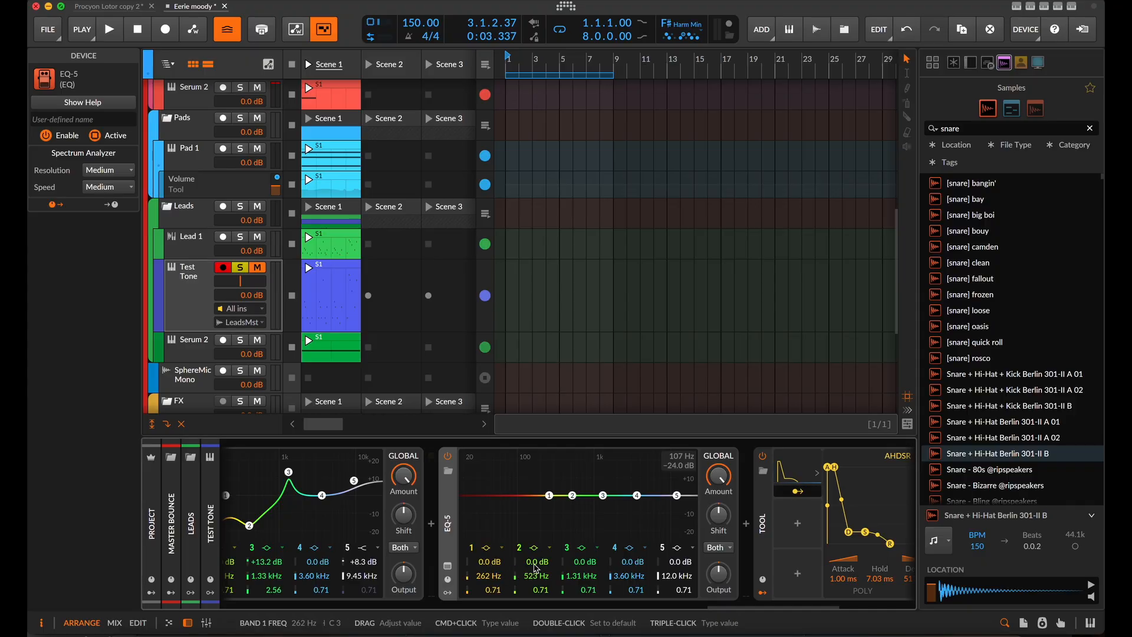
Step: Tune the new EQ-5's band 3 frequency to E4 and its band 4 frequency to C5
{"action": "triple_click", "coordinate": [591, 574]}
{"action": "left_click_drag", "start_coordinate": [595, 574], "coordinate": [567, 574]}
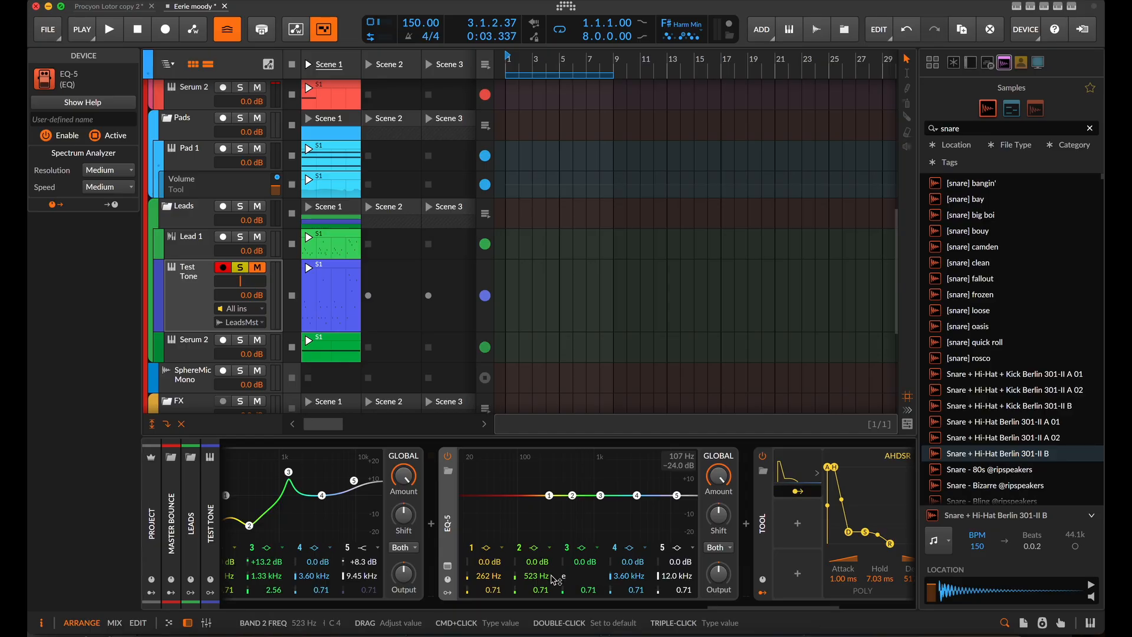
{"action": "key", "text": "Return"}
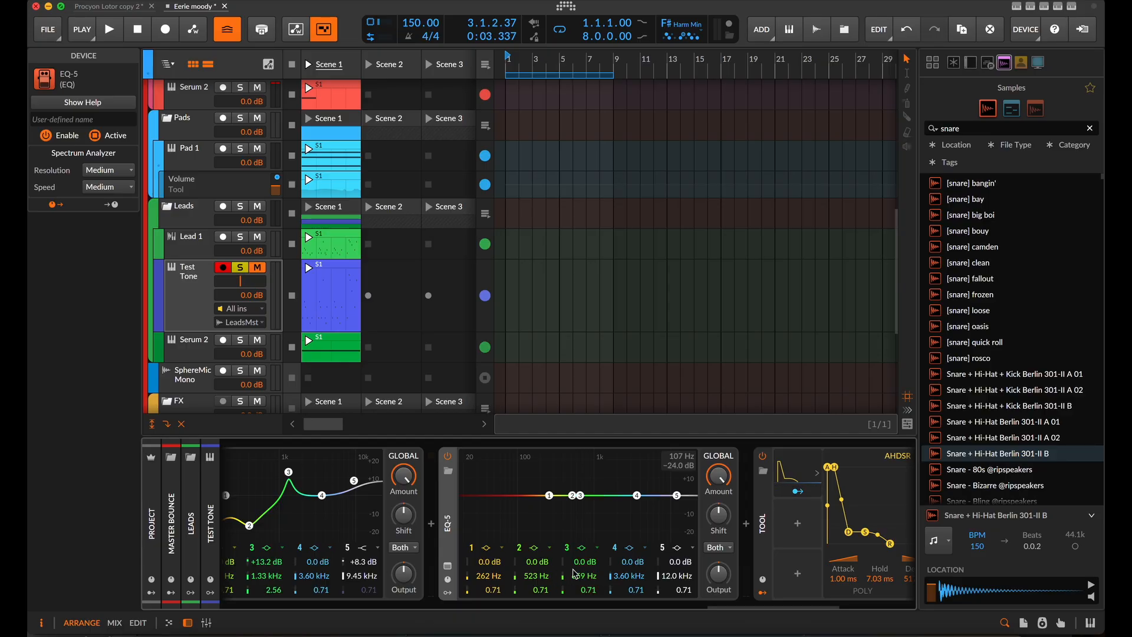
{"action": "triple_click", "coordinate": [633, 576]}
{"action": "left_click_drag", "start_coordinate": [645, 576], "coordinate": [593, 581]}
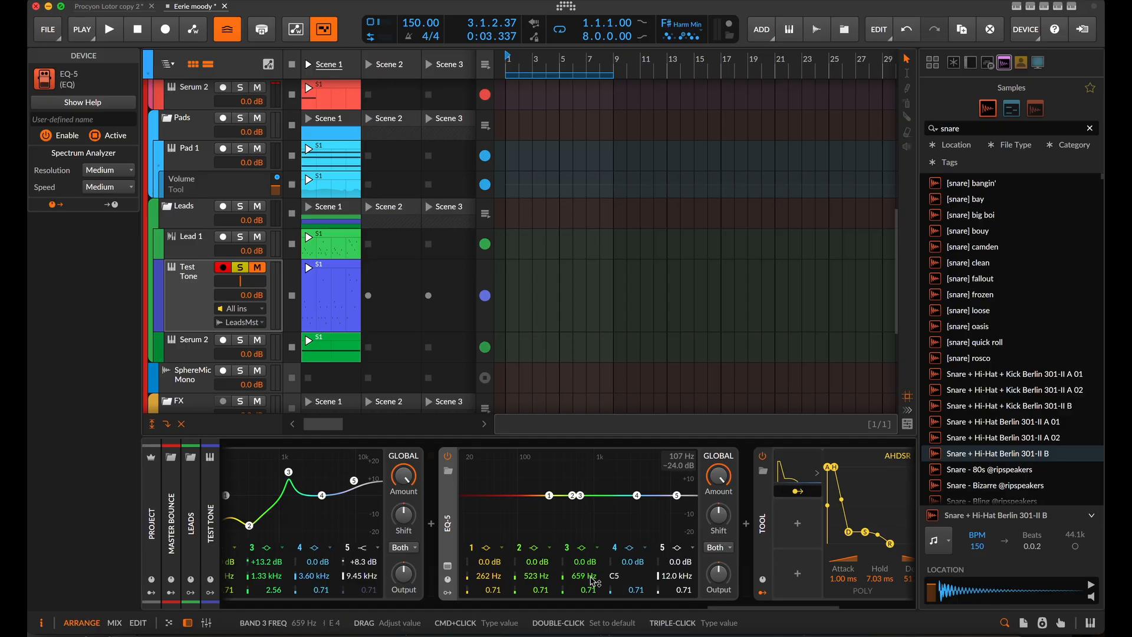
{"action": "key", "text": "Return"}
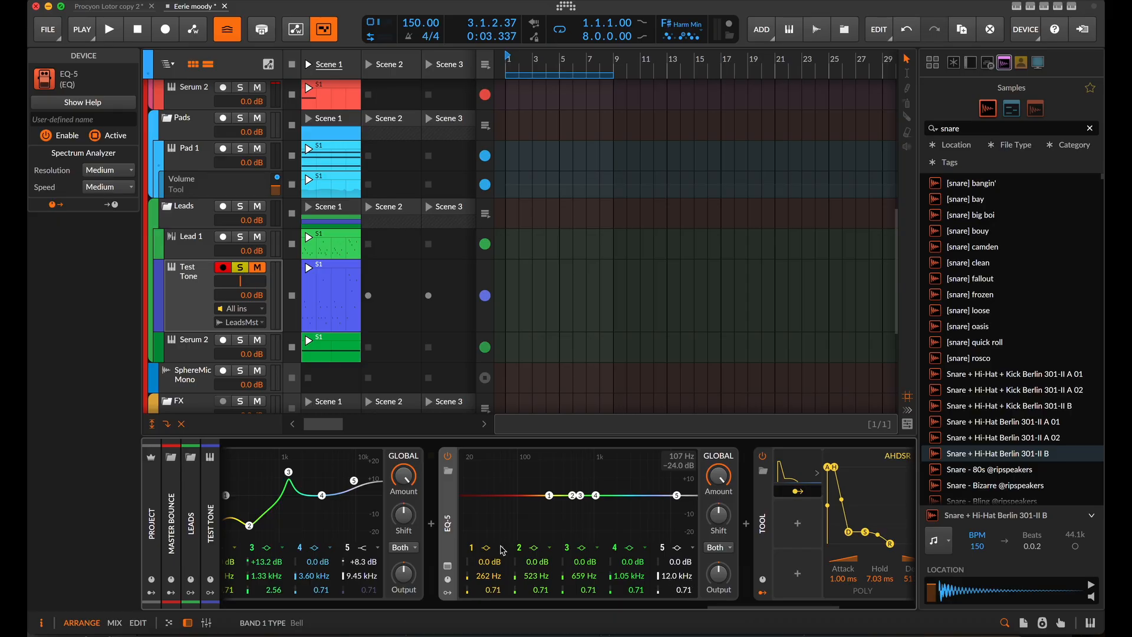
Step: Tune the new EQ-5's band 3 frequency to G4 and its band 5 frequency to E5
{"action": "left_click", "coordinate": [587, 574], "text": "super"}
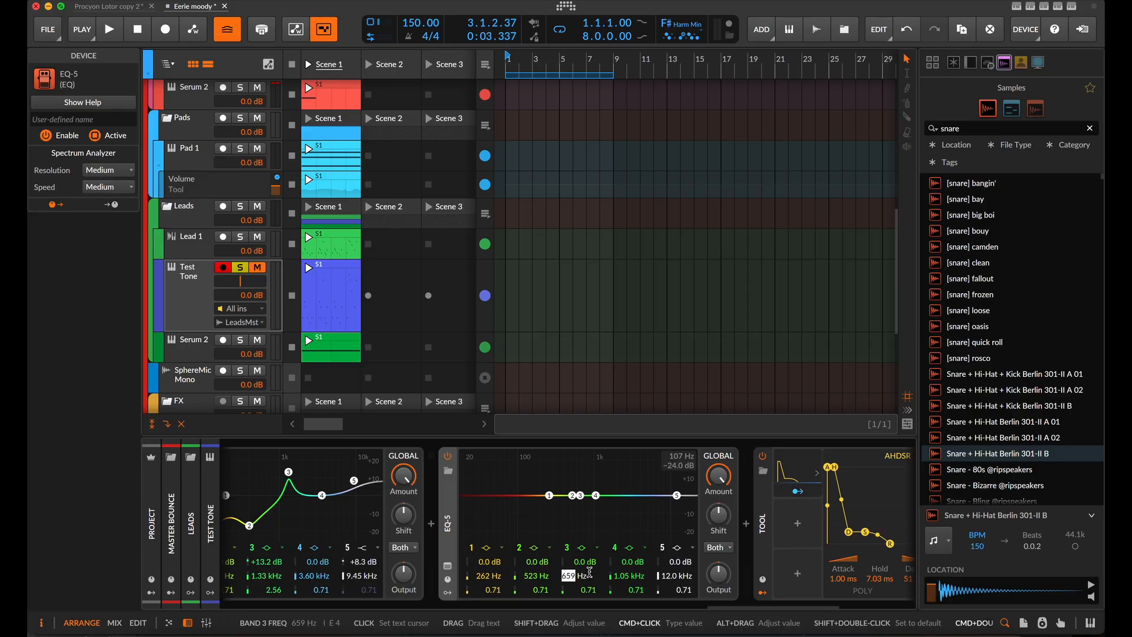
{"action": "double_click", "coordinate": [593, 575]}
{"action": "type", "text": "8"}
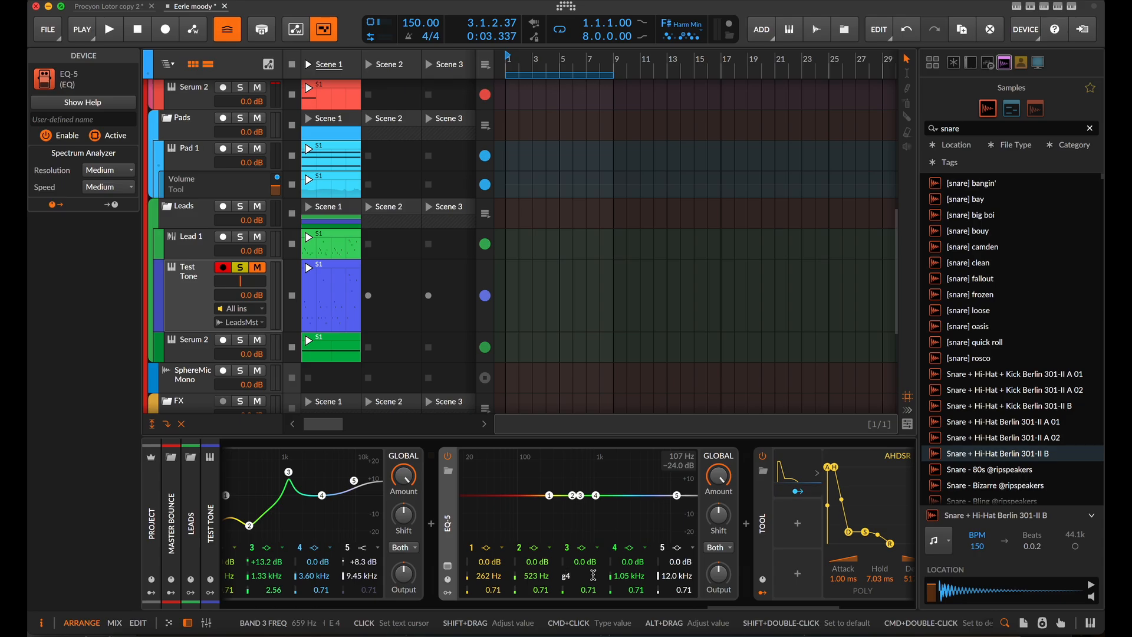
{"action": "type", "text": "4"}
{"action": "key", "text": "Return"}
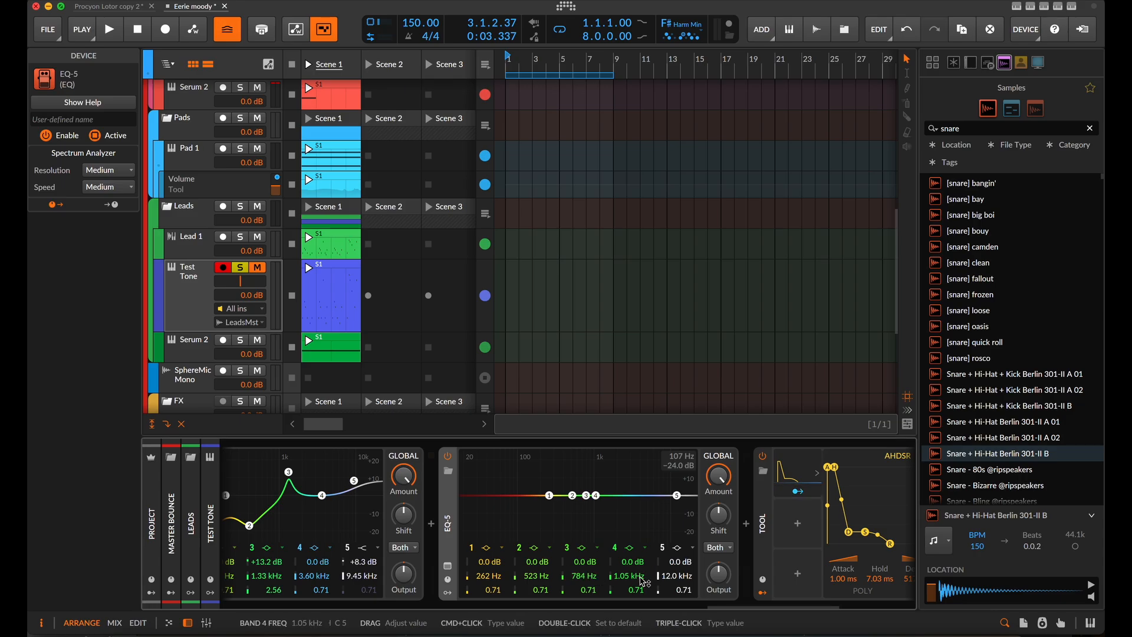
{"action": "key", "text": "space"}
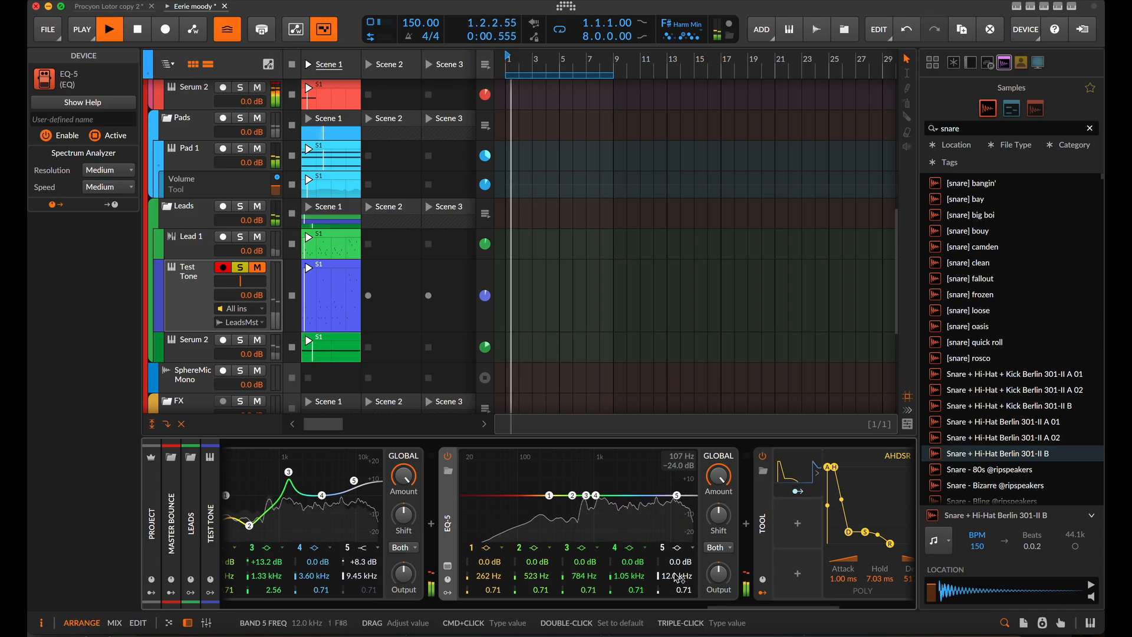
{"action": "triple_click", "coordinate": [691, 575]}
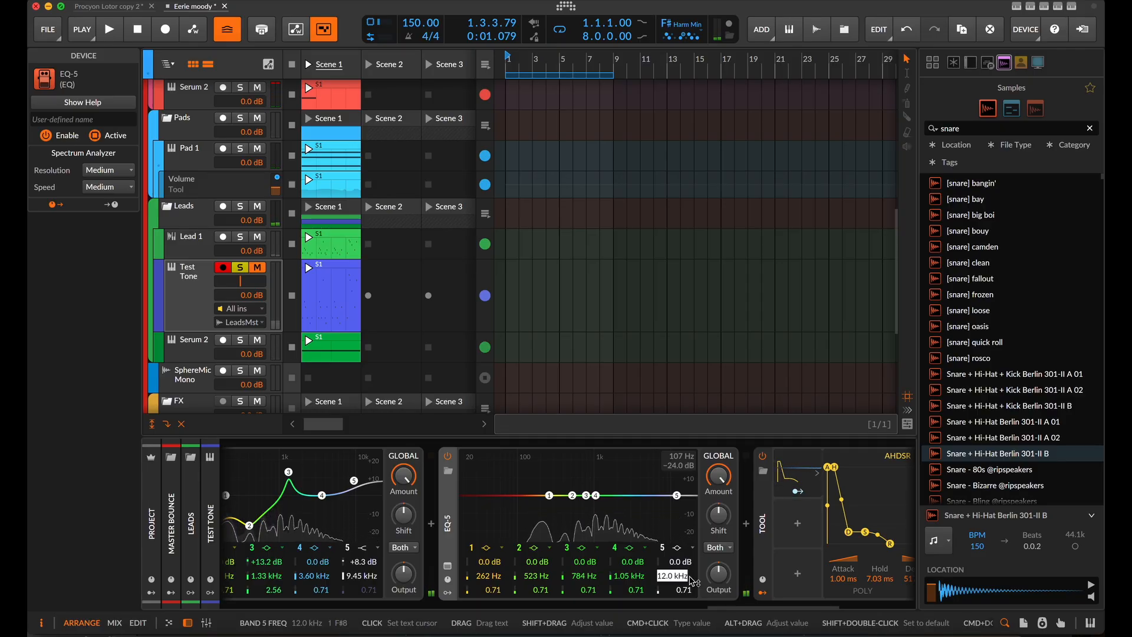
{"action": "key", "text": "BackSpace"}
{"action": "type", "text": "E5"}
{"action": "key", "text": "Return"}
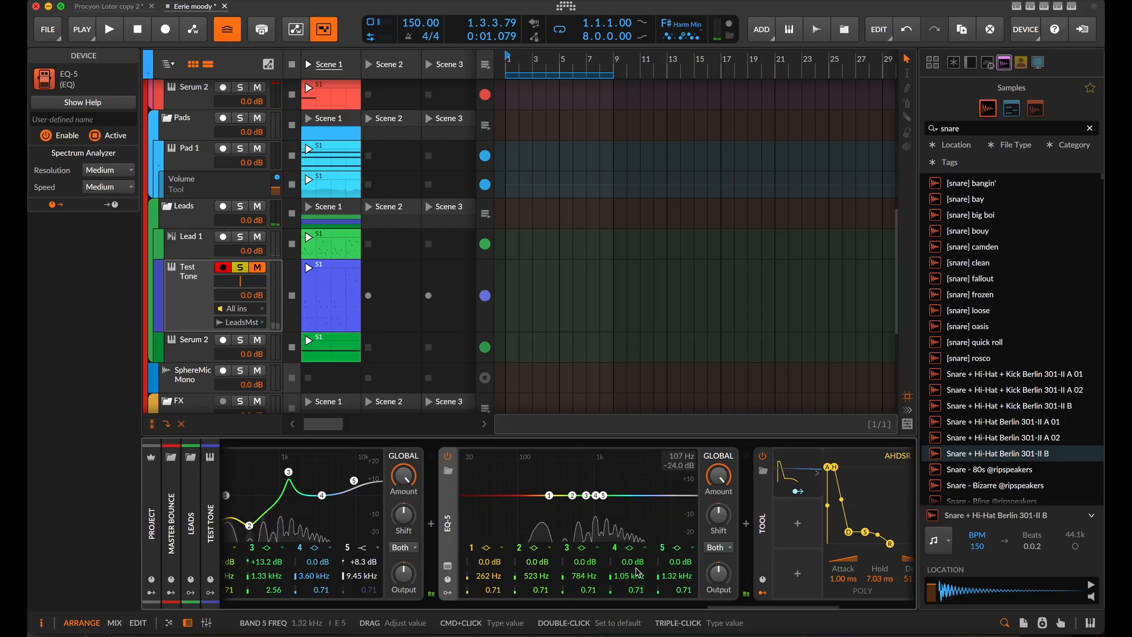
Step: Add a Relative Keytrack modulator to the new EQ-5 and map it to the frequencies of all five bands
{"action": "left_click", "coordinate": [447, 592]}
{"action": "left_click", "coordinate": [470, 477]}
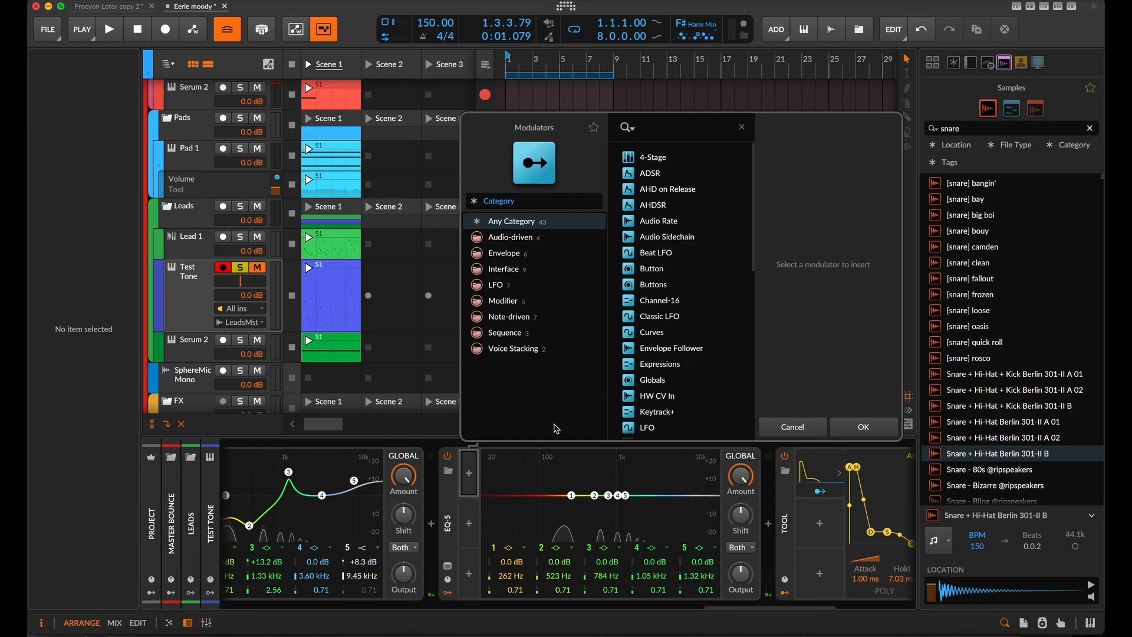
{"action": "type", "text": "rel"}
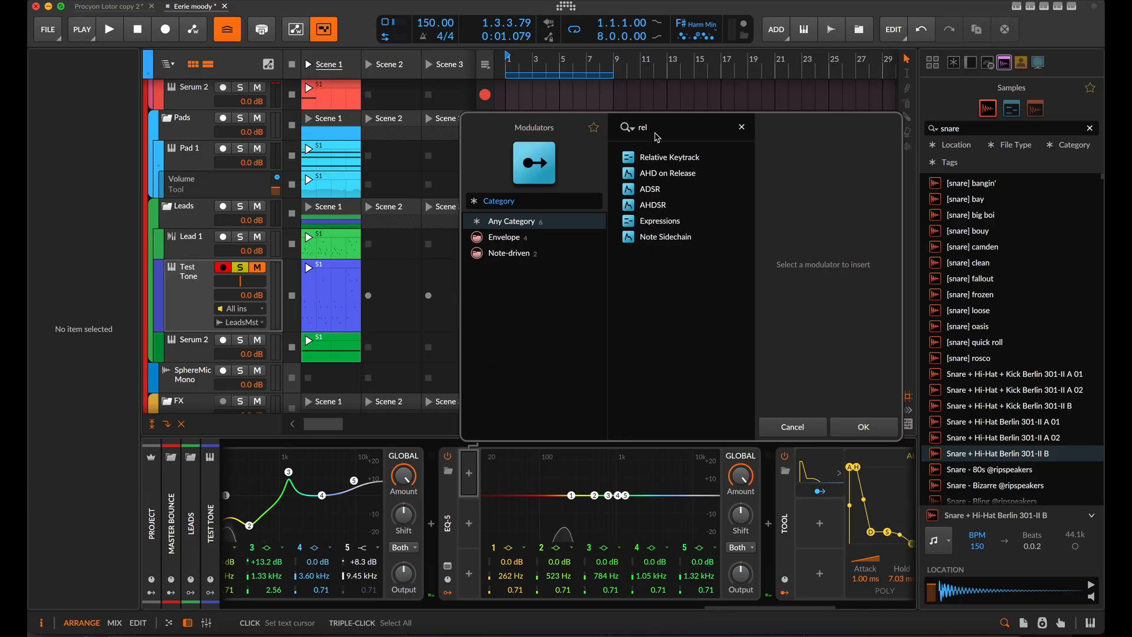
{"action": "left_click", "coordinate": [707, 158]}
{"action": "left_click", "coordinate": [863, 429]}
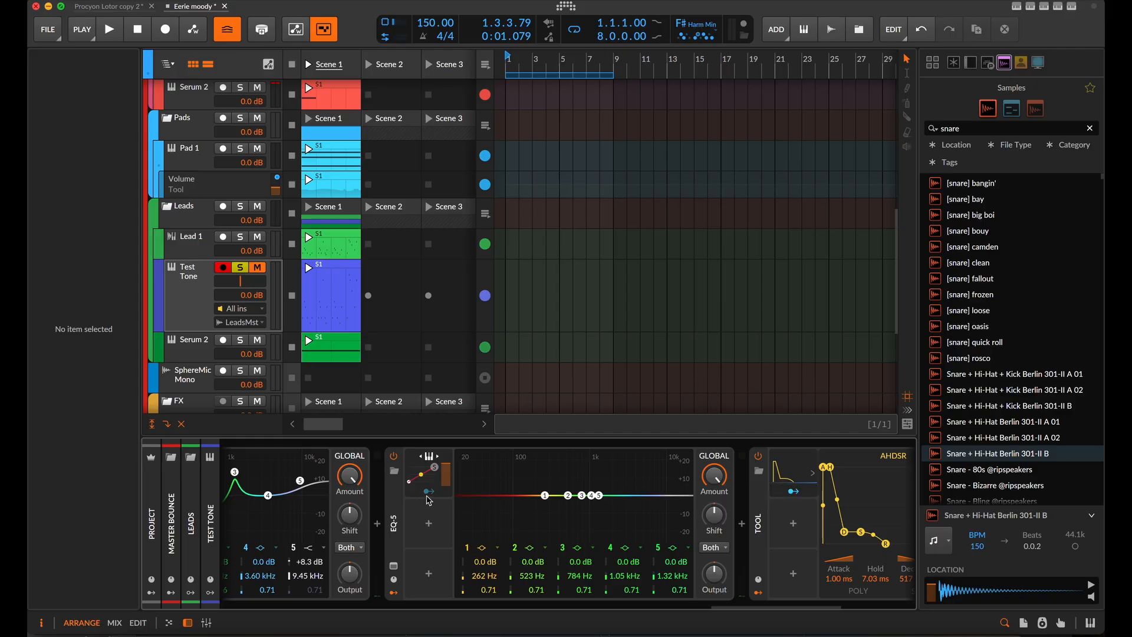
{"action": "left_click", "coordinate": [429, 492]}
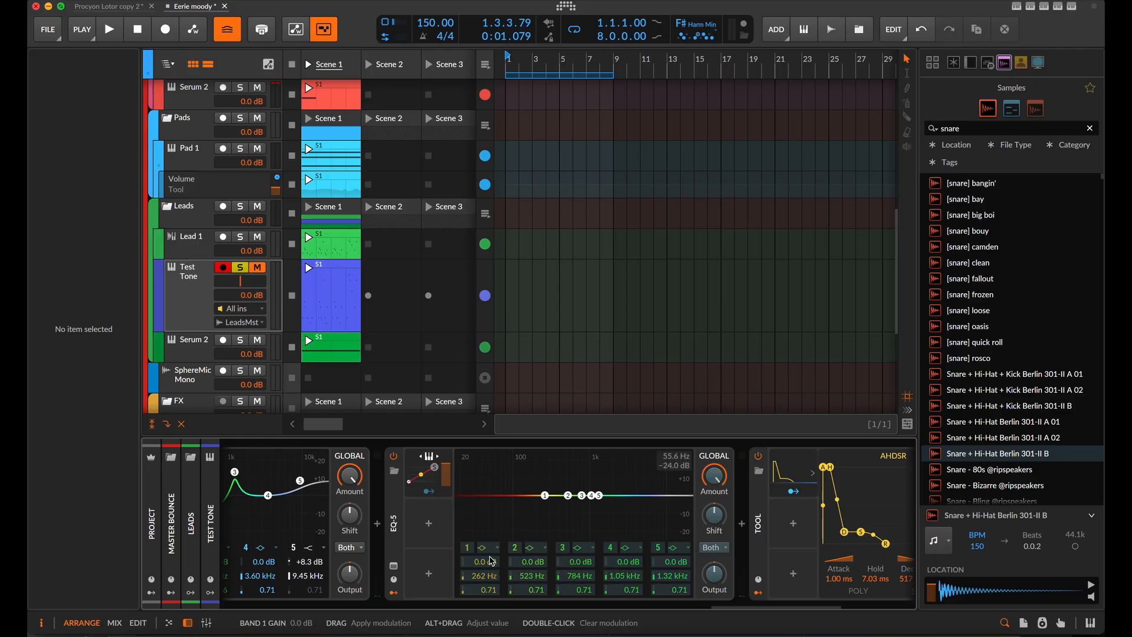
{"action": "left_click_drag", "start_coordinate": [483, 581], "coordinate": [670, 563]}
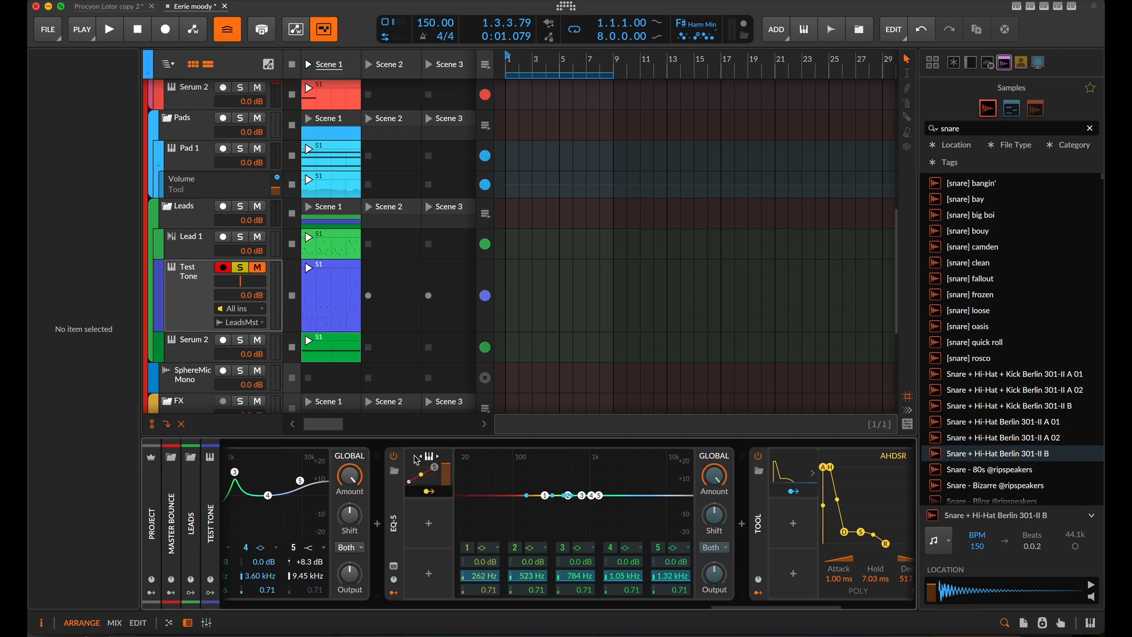
Step: Set the Relative Keytrack modulation amount to 60 for each of the five band frequencies
{"action": "left_click", "coordinate": [417, 472]}
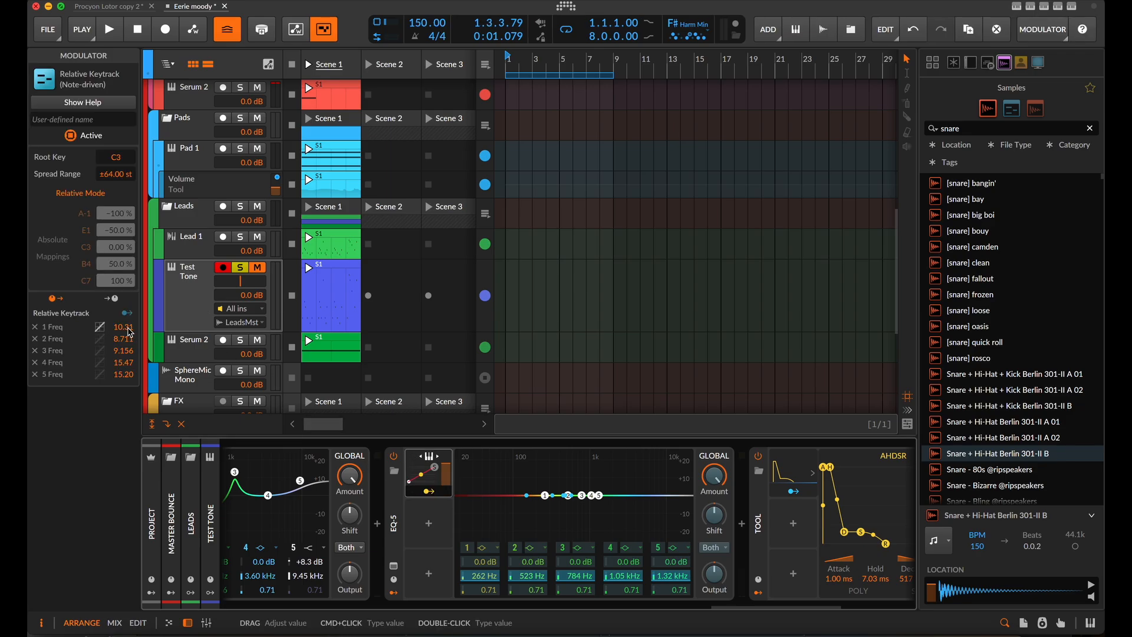
{"action": "double_click", "coordinate": [125, 327]}
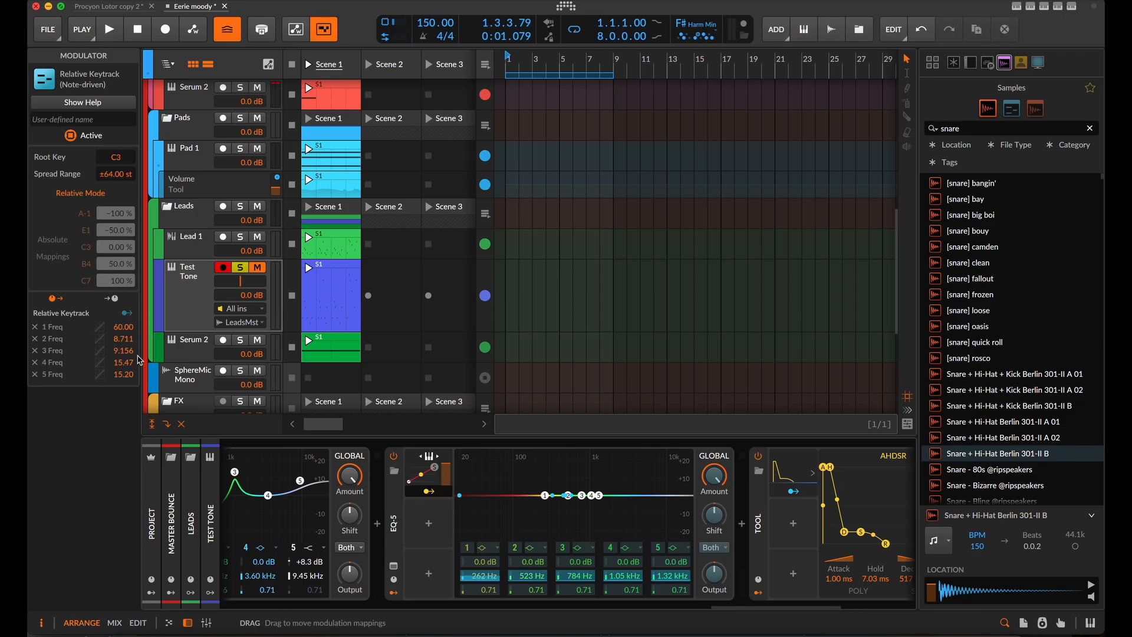
{"action": "double_click", "coordinate": [121, 339]}
{"action": "type", "text": "60.00"}
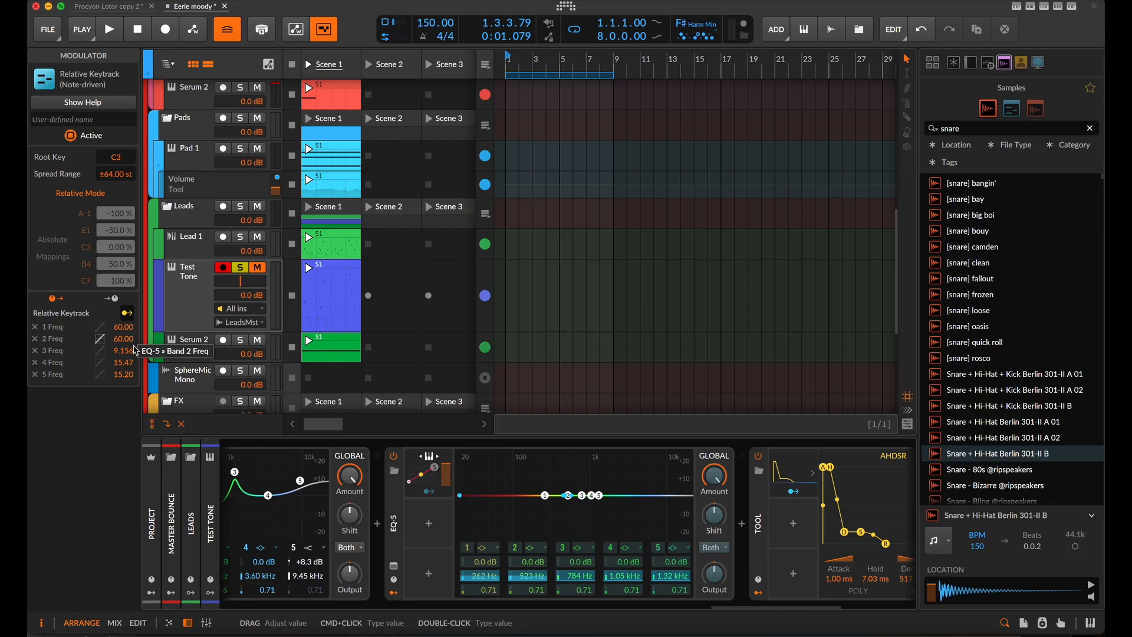
{"action": "double_click", "coordinate": [126, 352]}
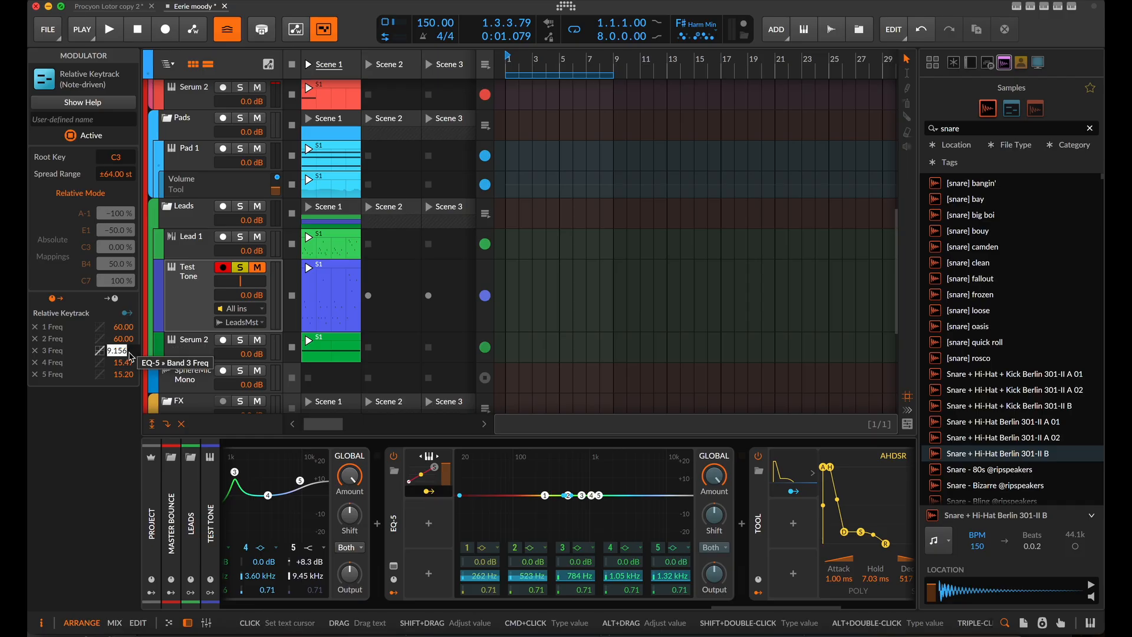
{"action": "type", "text": "60"}
{"action": "key", "text": "Return"}
{"action": "double_click", "coordinate": [131, 363]}
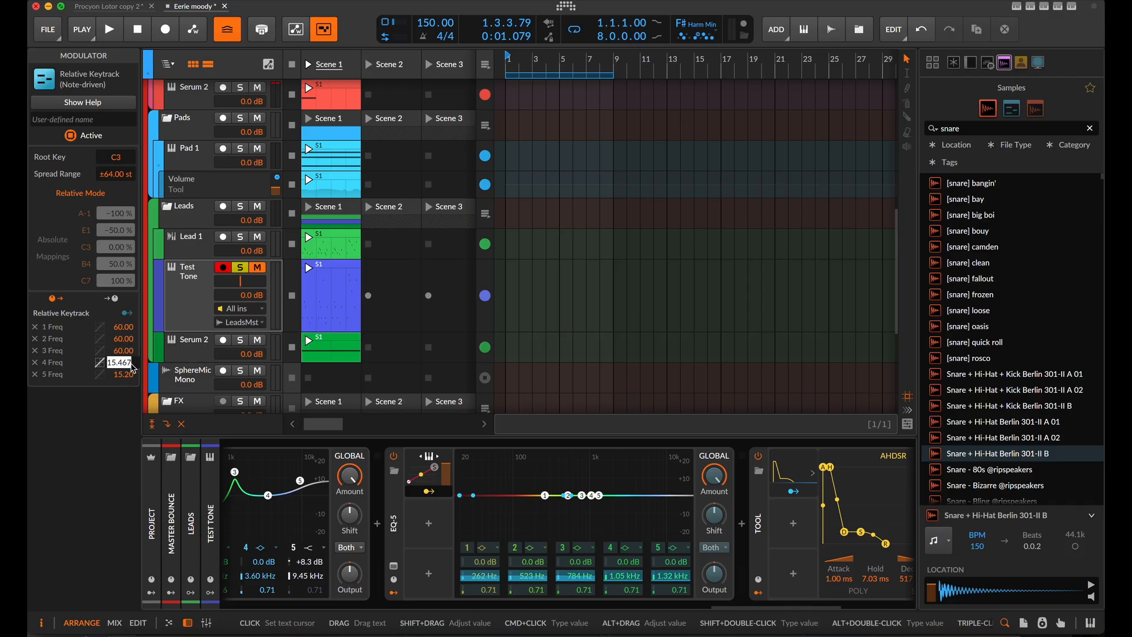
{"action": "type", "text": "60"}
{"action": "key", "text": "Return"}
{"action": "double_click", "coordinate": [129, 375]}
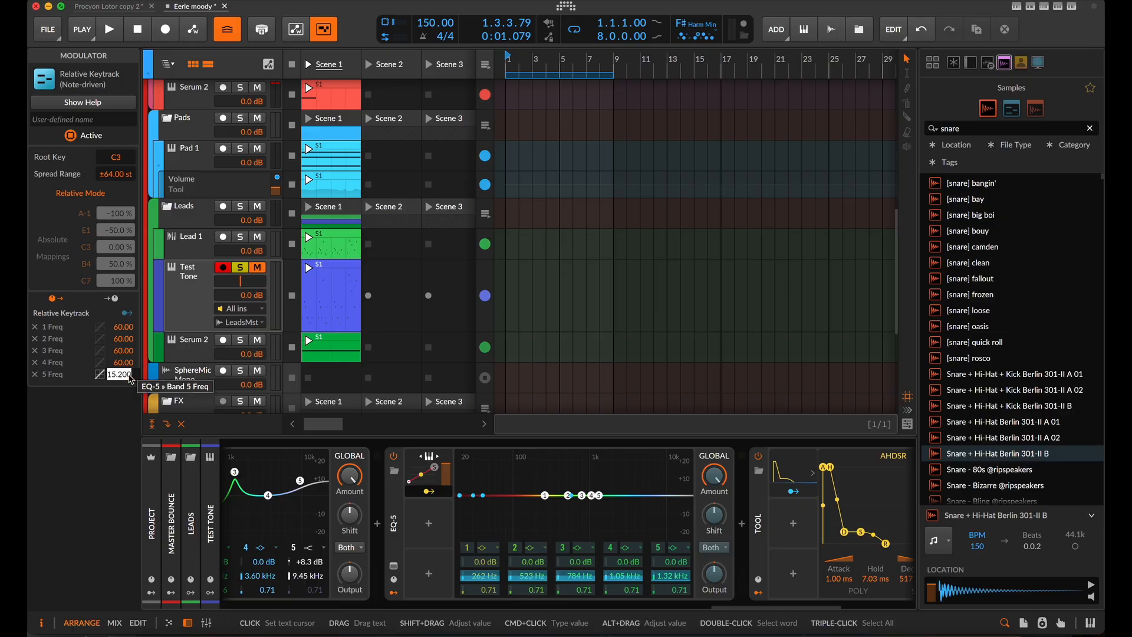
{"action": "type", "text": "60"}
{"action": "key", "text": "Return"}
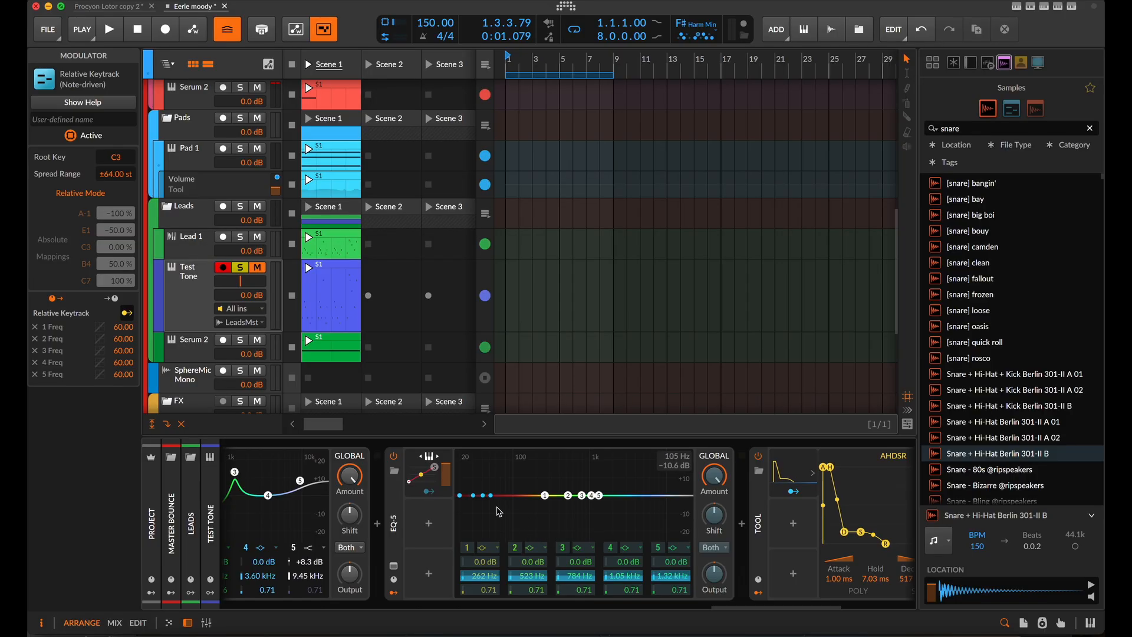
Step: Cut the gains of the new EQ-5's five bands by about 4.4 to 6.8 dB and set band 1's Q to 10
{"action": "left_click", "coordinate": [429, 492]}
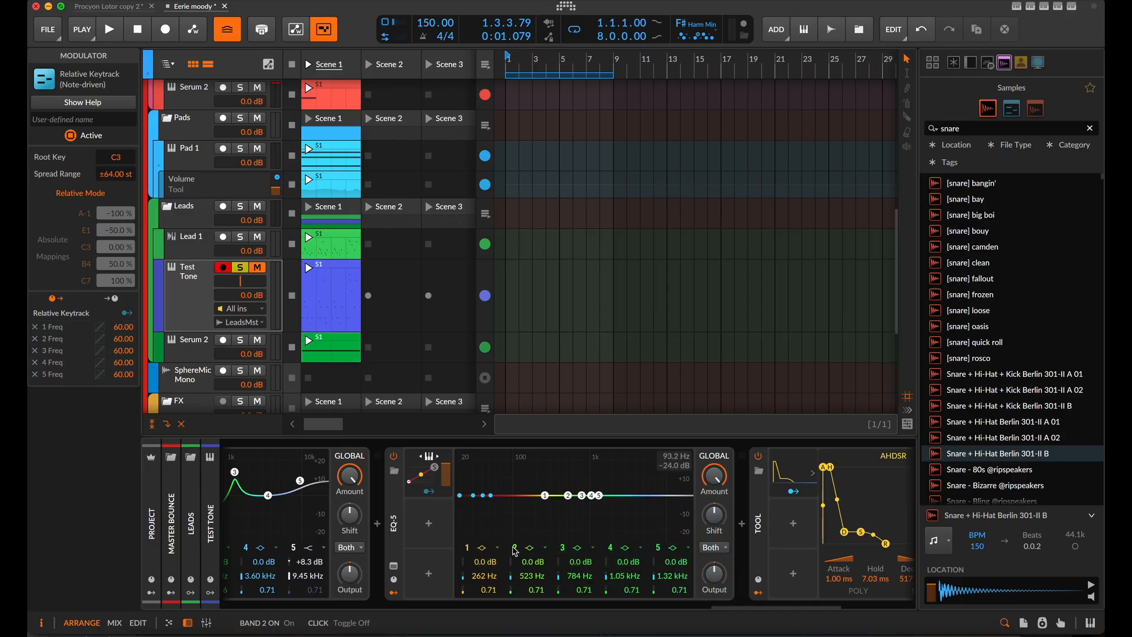
{"action": "left_click_drag", "start_coordinate": [487, 561], "coordinate": [675, 565]}
{"action": "left_click_drag", "start_coordinate": [490, 590], "coordinate": [489, 572]}
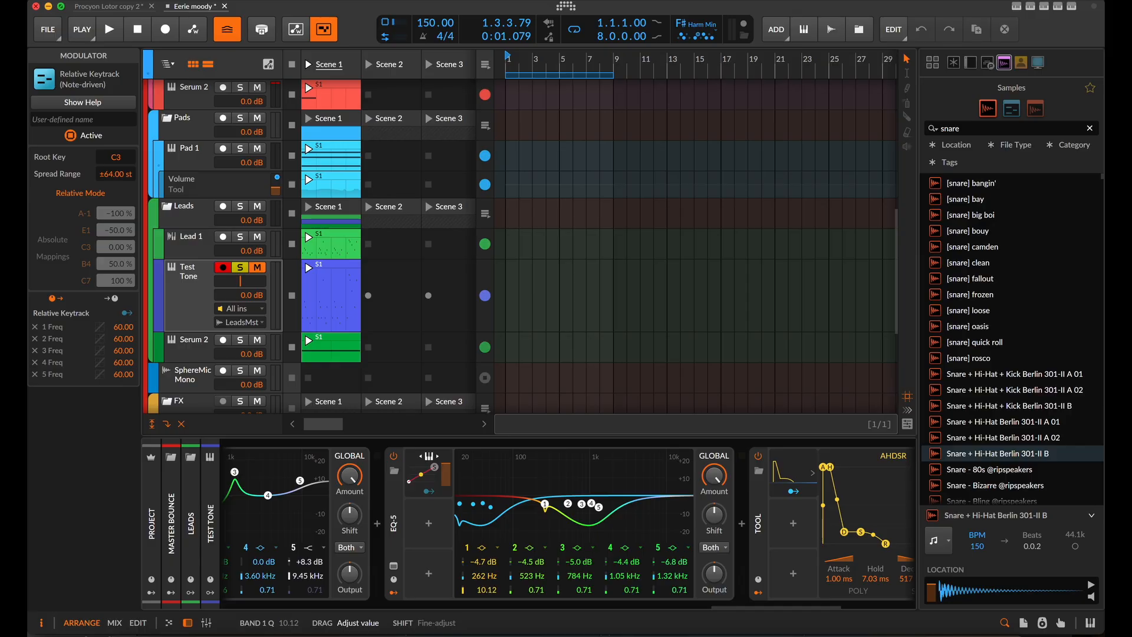
{"action": "left_click_drag", "start_coordinate": [489, 589], "coordinate": [494, 598]}
{"action": "left_click", "coordinate": [490, 591], "text": "super"}
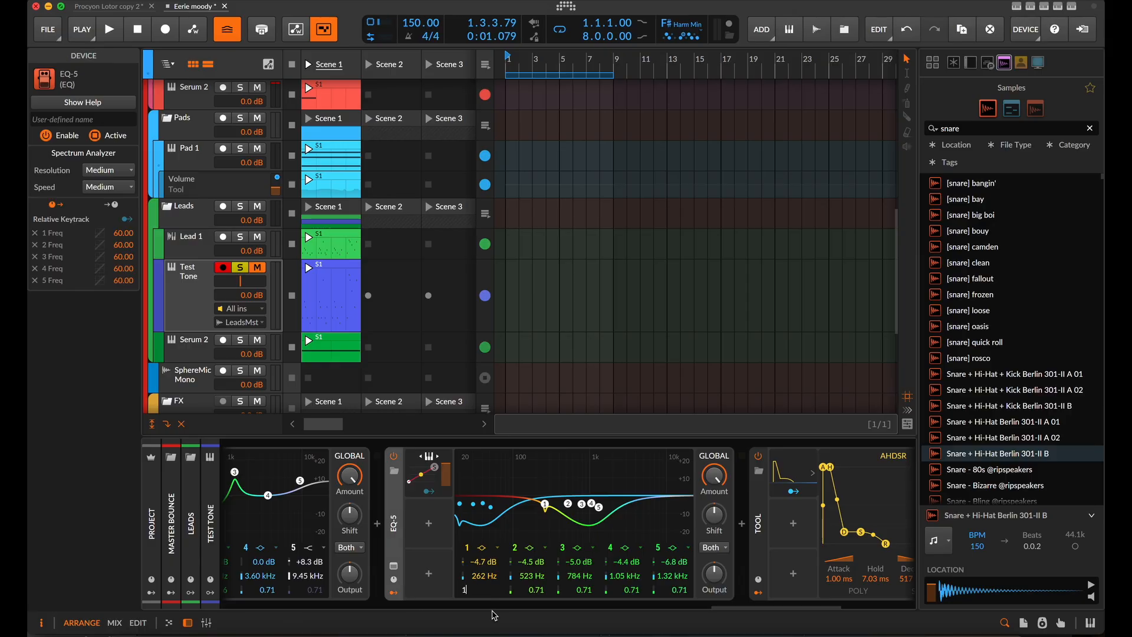
{"action": "type", "text": "0"}
{"action": "key", "text": "Return"}
Step: Set the Q of bands 2, 3, 4 and 5 of the new EQ-5 to 10
{"action": "left_click", "coordinate": [536, 589], "text": "super"}
{"action": "type", "text": "10"}
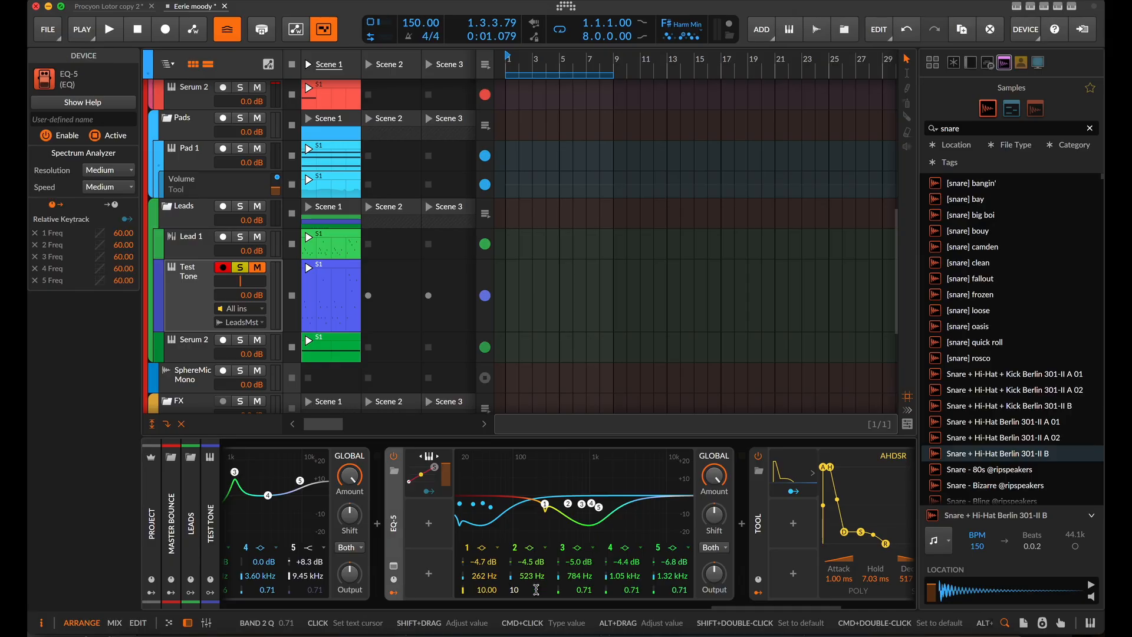
{"action": "key", "text": "Return"}
{"action": "left_click", "coordinate": [587, 590], "text": "super"}
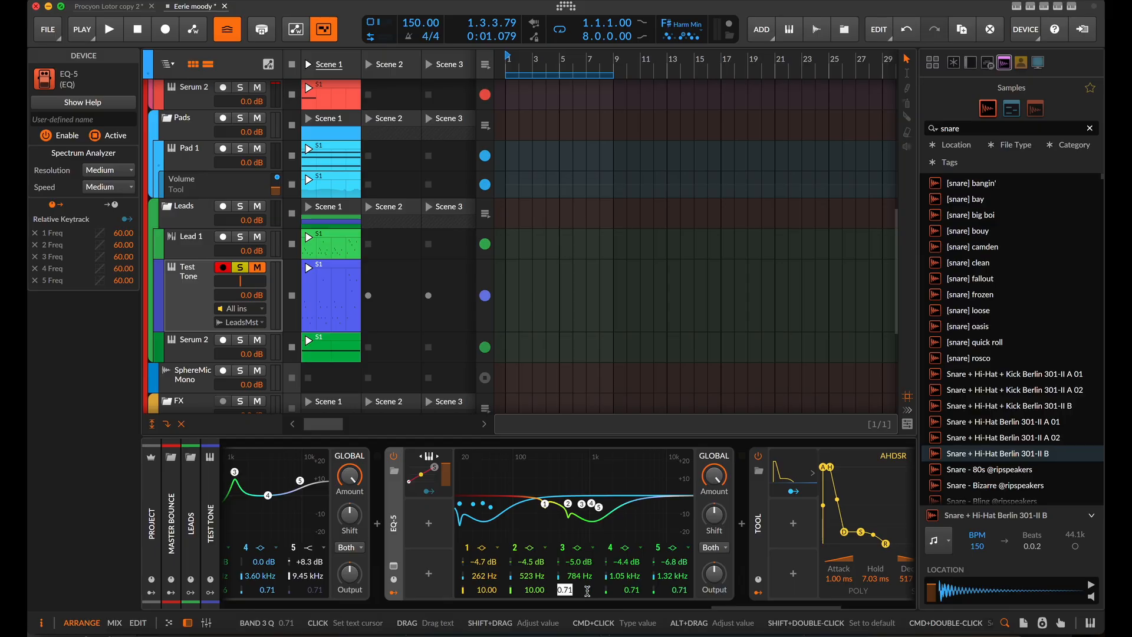
{"action": "type", "text": "10"}
{"action": "key", "text": "Return"}
{"action": "left_click", "coordinate": [613, 589], "text": "super"}
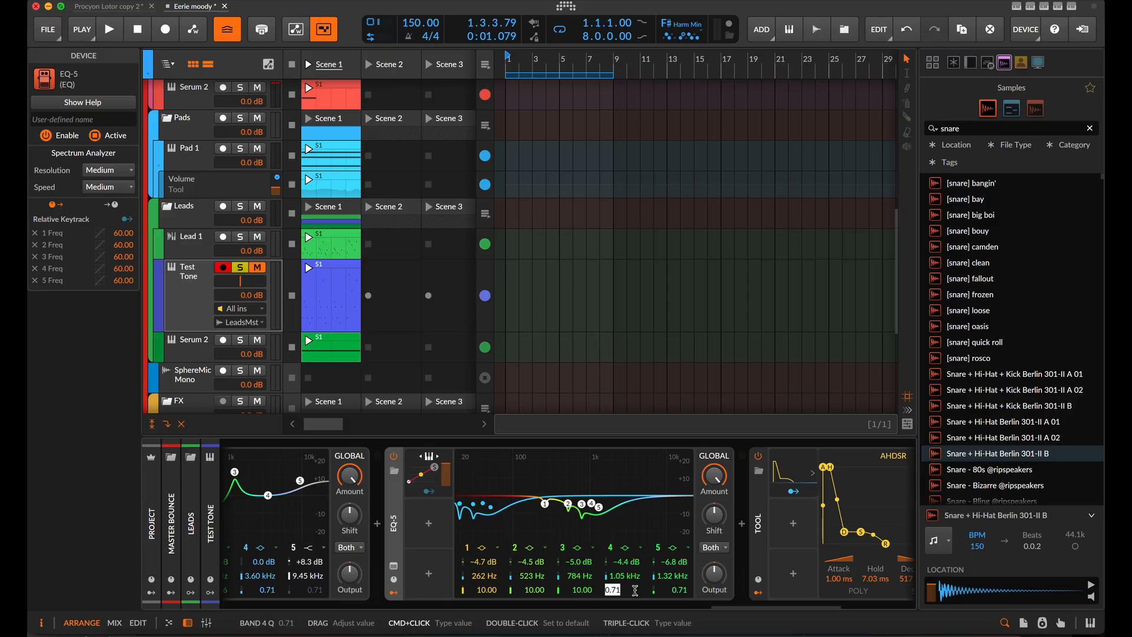
{"action": "type", "text": "10"}
{"action": "key", "text": "Return"}
{"action": "left_click", "coordinate": [677, 589], "text": "super"}
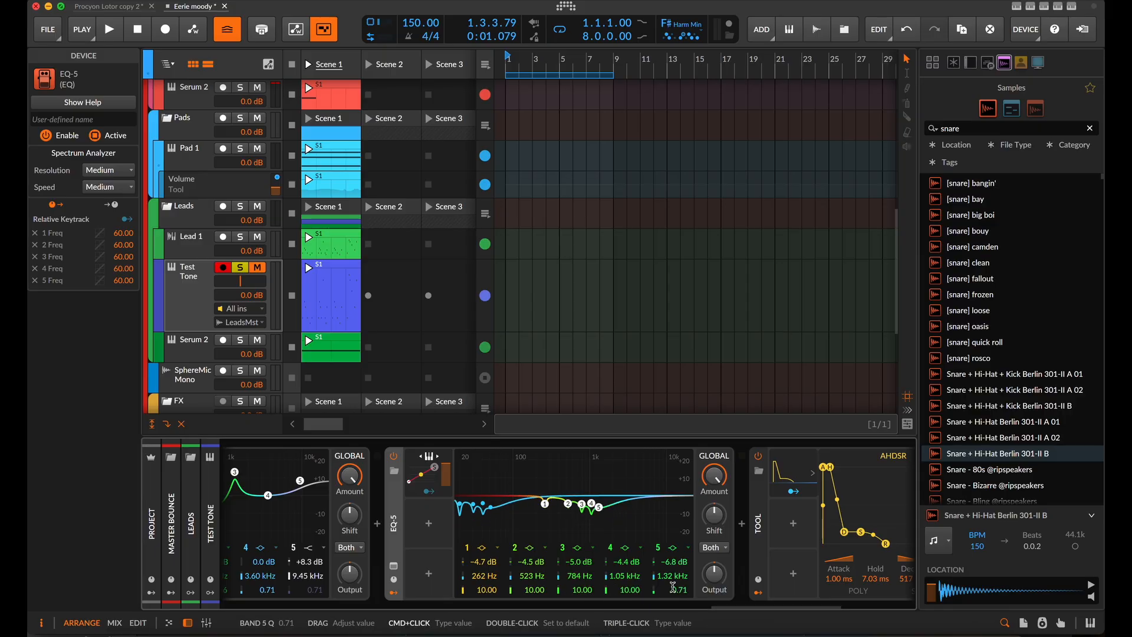
{"action": "type", "text": "10"}
{"action": "key", "text": "Return"}
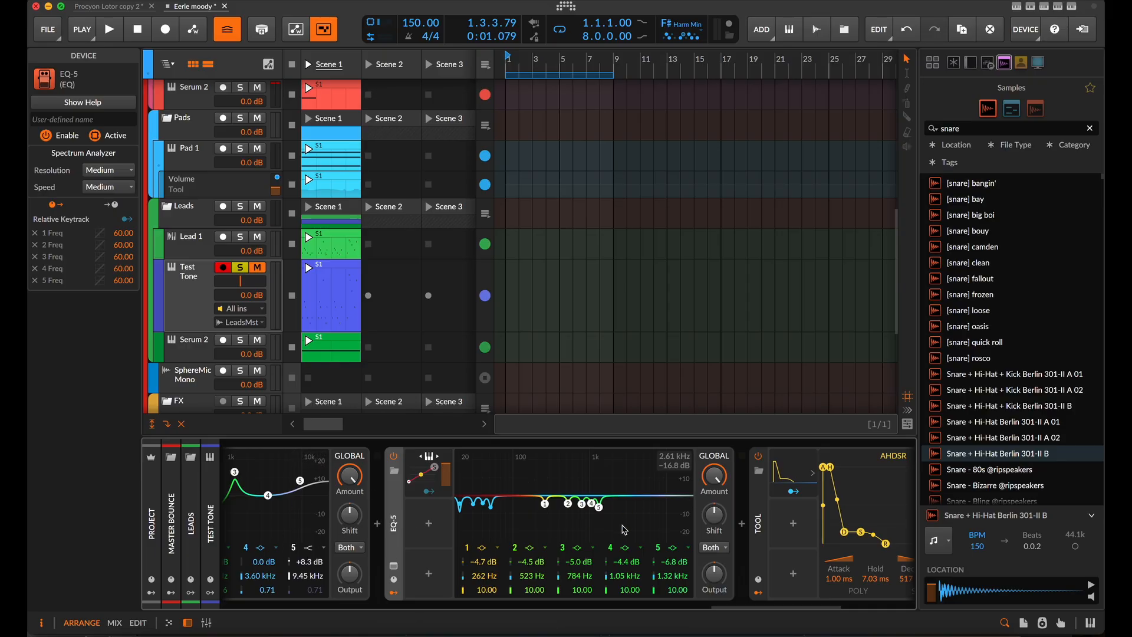
Step: Play the scene and compare the sound with the keytracked EQ-5 bypassed and enabled
{"action": "key", "text": "space"}
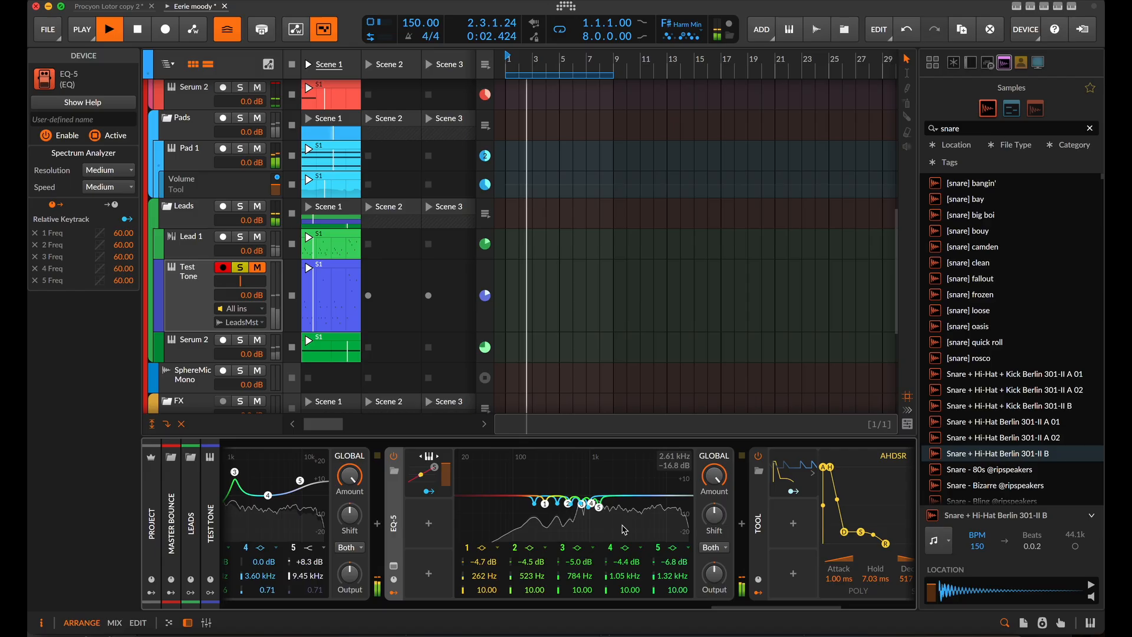
{"action": "left_click", "coordinate": [394, 457]}
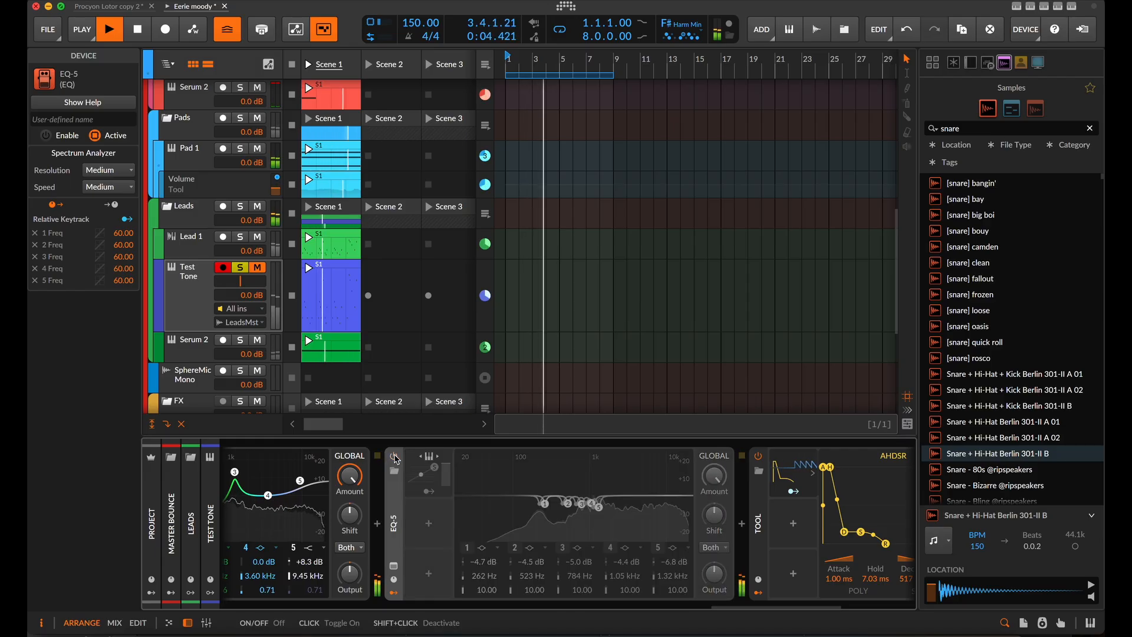
{"action": "left_click", "coordinate": [394, 457]}
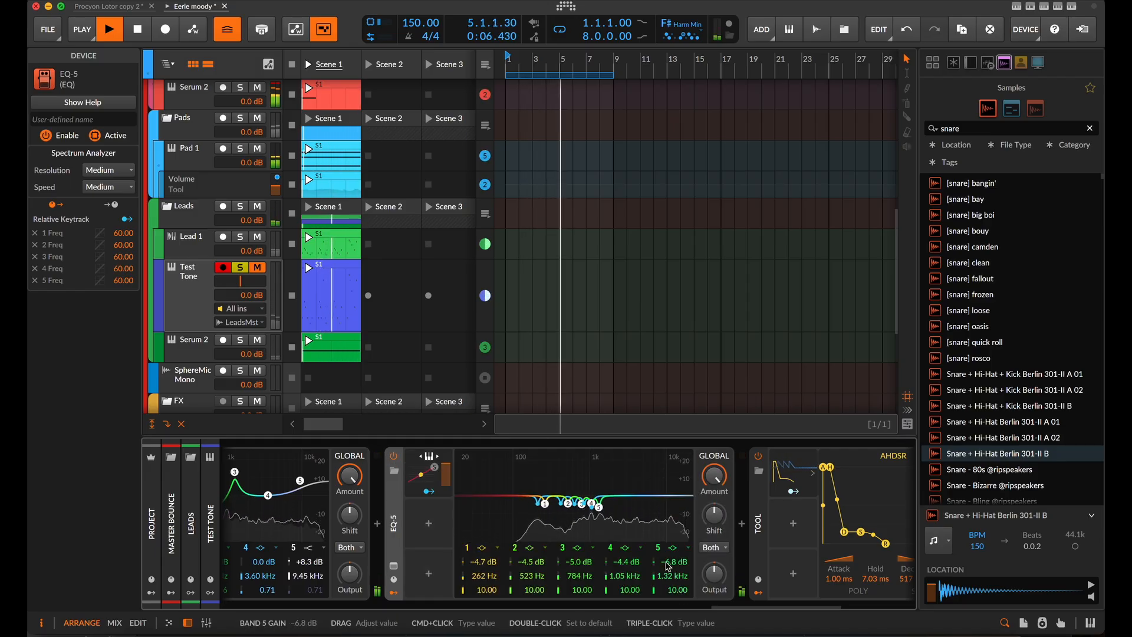
{"action": "key", "text": "space"}
Step: Deepen the keytracked EQ-5's band gains to about -17.9, -17.6, -16.6, -13.5 and -16.4 dB, and audition the result
{"action": "left_click_drag", "start_coordinate": [504, 567], "coordinate": [586, 608]}
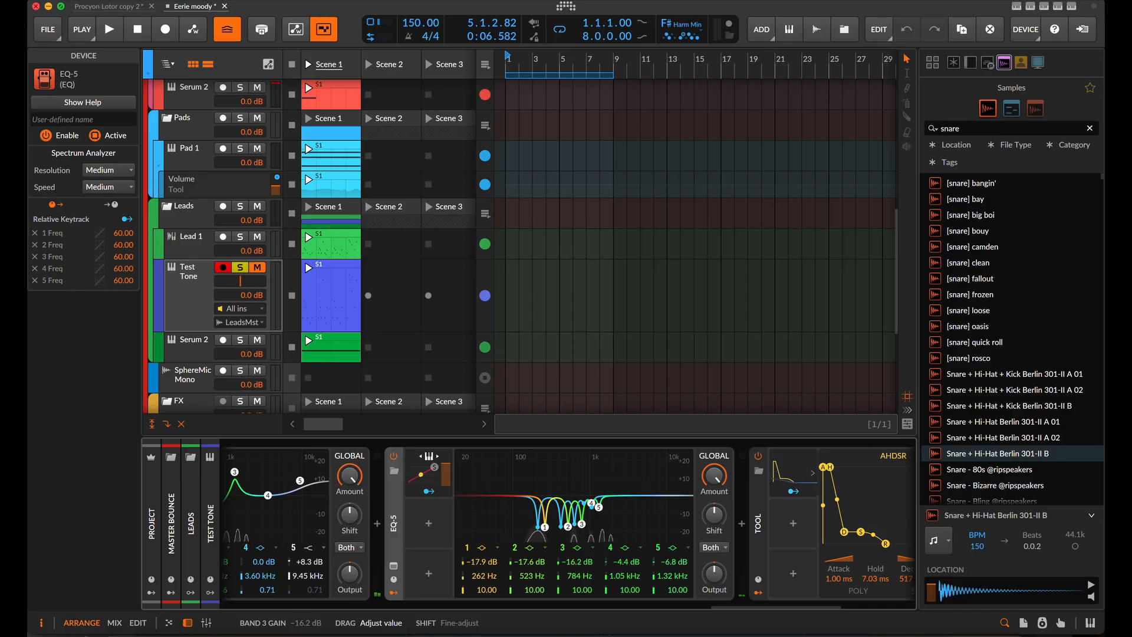
{"action": "mouse_move", "coordinate": [672, 561]}
{"action": "left_mouse_down"}
{"action": "mouse_move", "coordinate": [672, 578]}
{"action": "mouse_move", "coordinate": [673, 565]}
{"action": "left_mouse_up"}
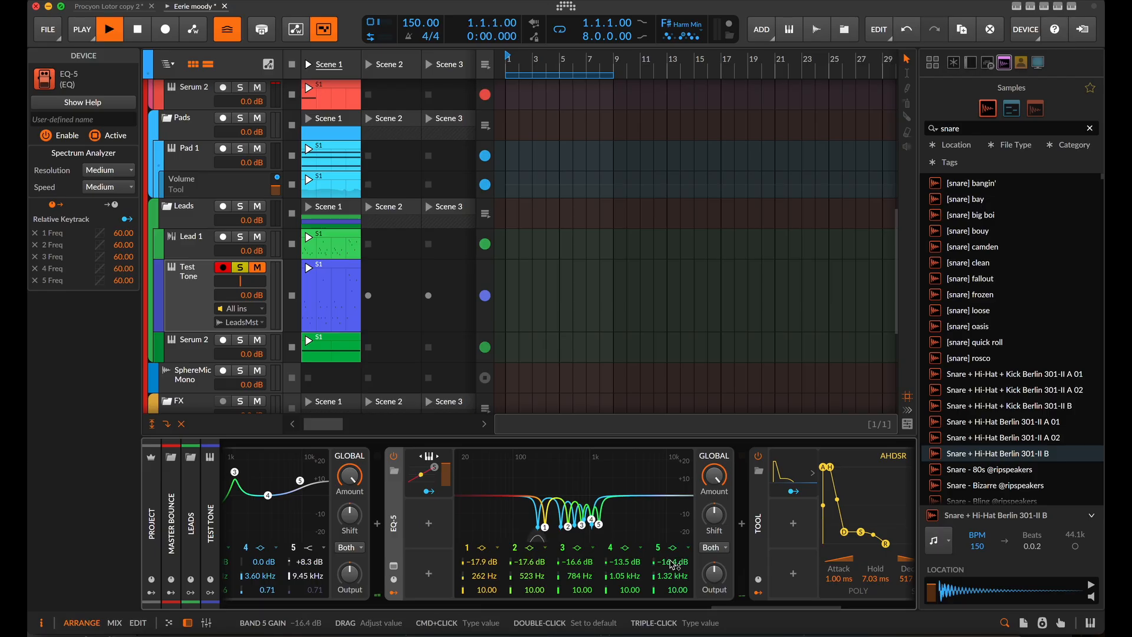
{"action": "key", "text": "space"}
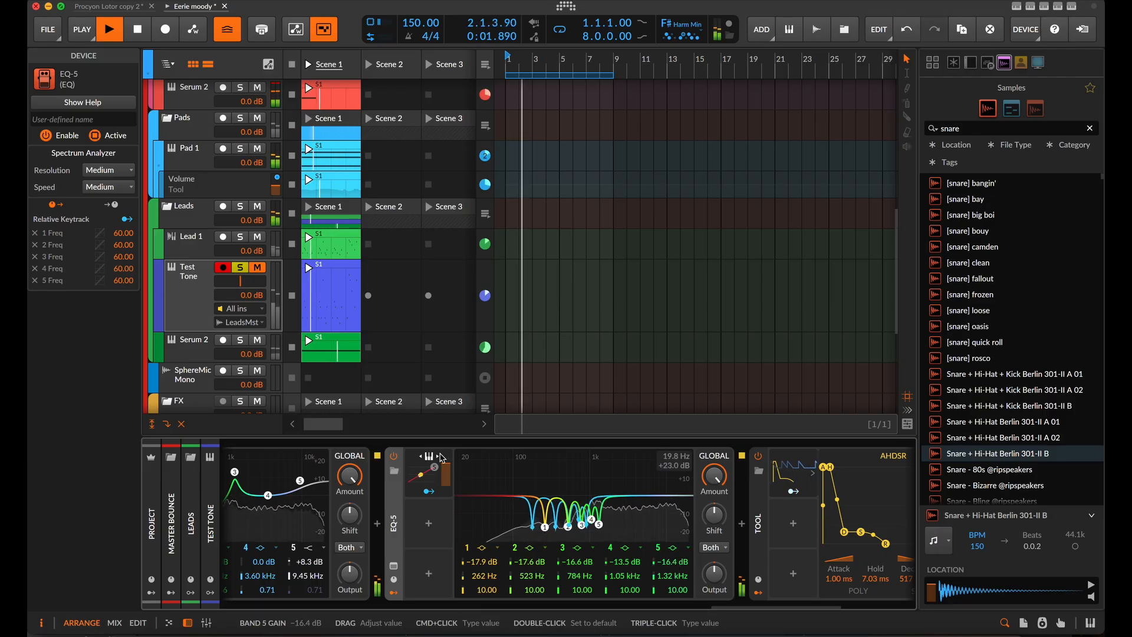
{"action": "key", "text": "space"}
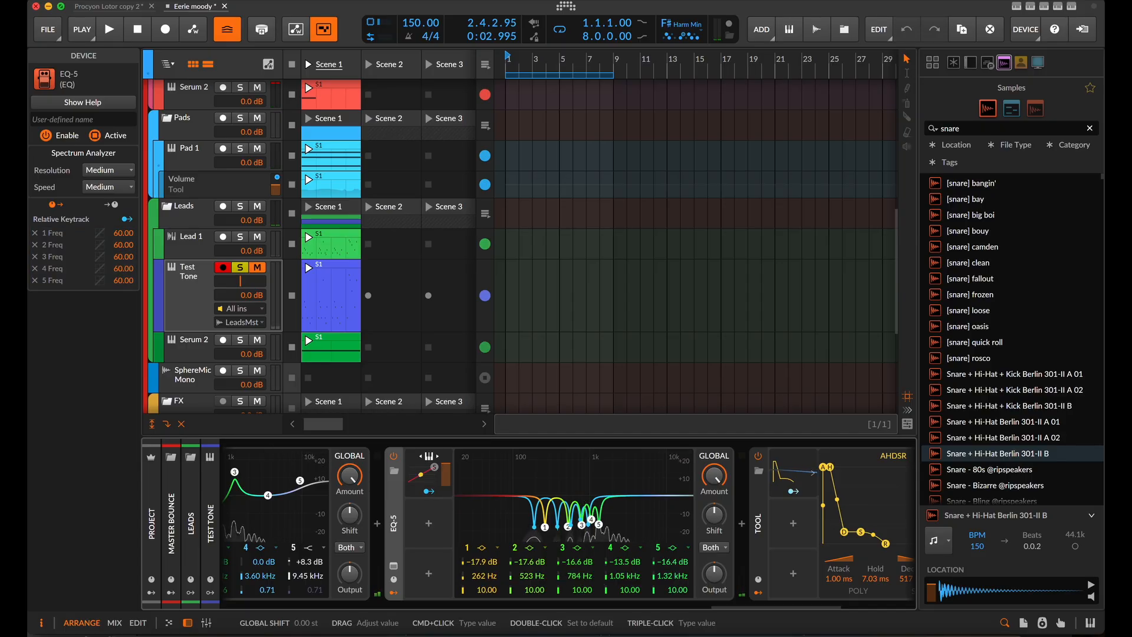
Step: Shift all bands of the keytracked EQ-5 up by about 0.44 st with the Global Shift control
{"action": "left_click_drag", "start_coordinate": [714, 514], "coordinate": [714, 504]}
{"action": "left_click", "coordinate": [714, 515], "text": "super"}
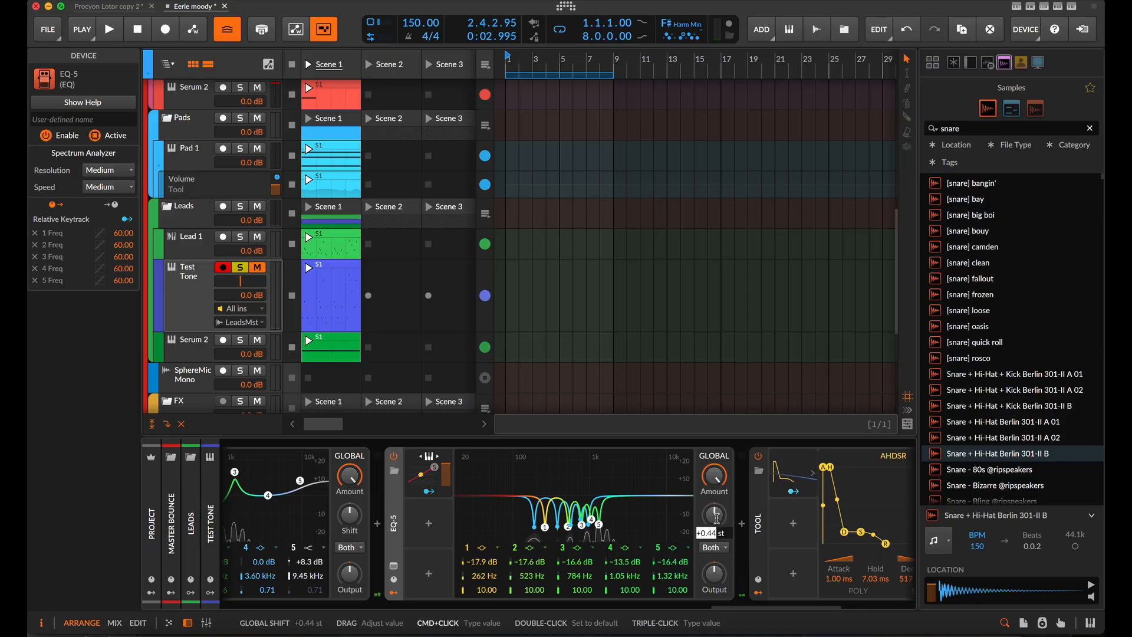
{"action": "key", "text": "Escape"}
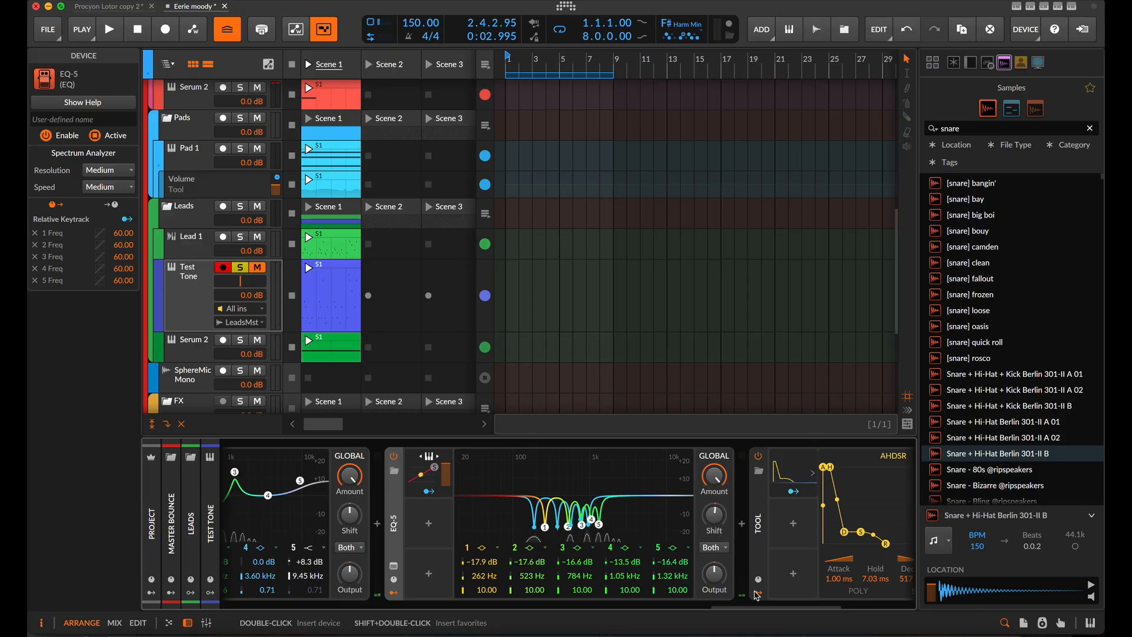
Step: Play the arrangement and compare the sound with the keytracked EQ-5 switched off and on again
{"action": "key", "text": "space"}
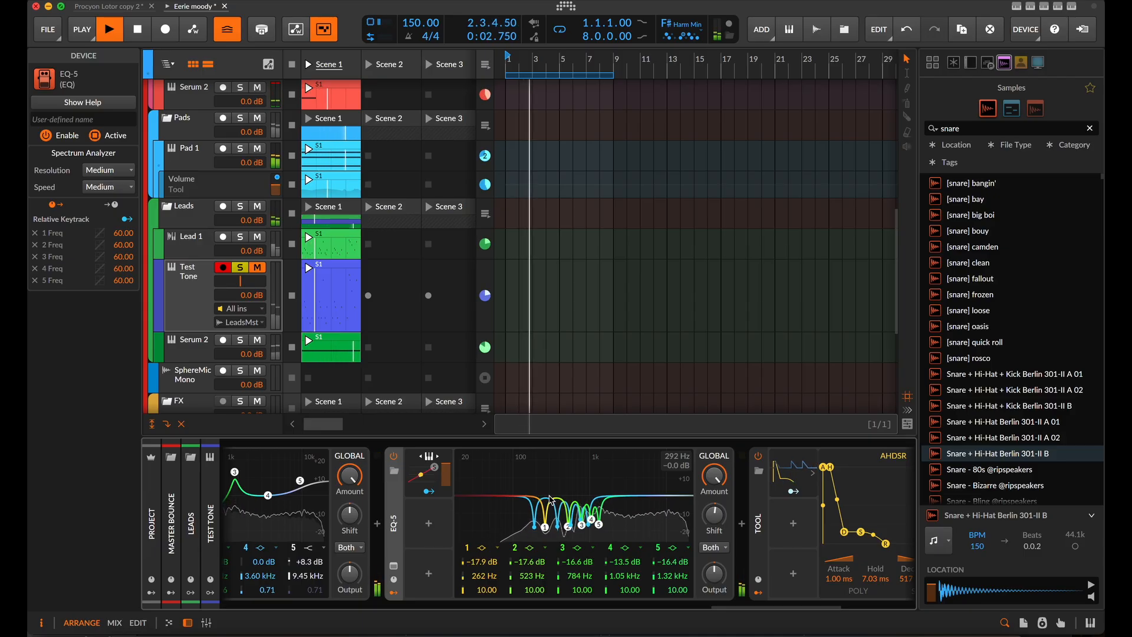
{"action": "left_click", "coordinate": [394, 456]}
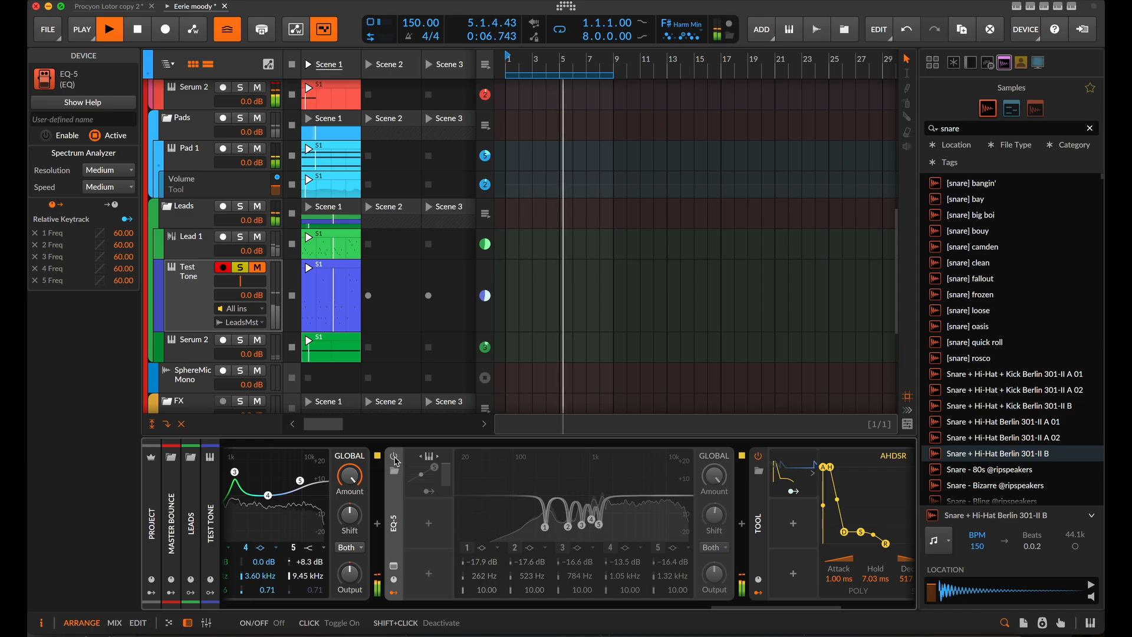
{"action": "left_click", "coordinate": [393, 457]}
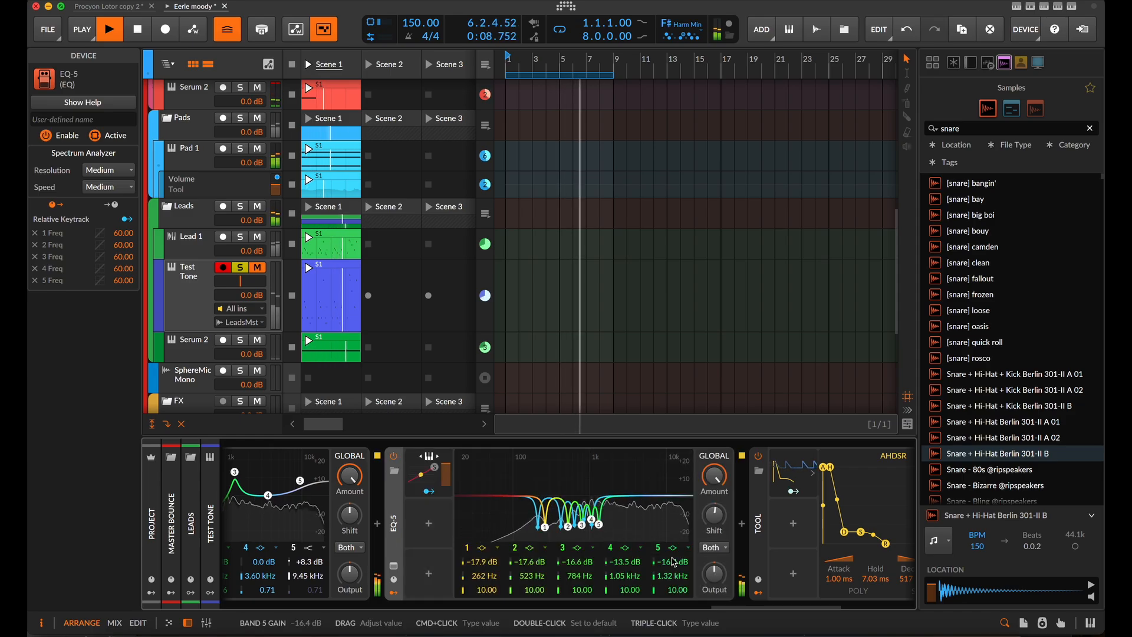
Step: Set the keytracked EQ-5's band gains to about -13.3, -11.8, -6.6, -19.6 and -12.4 dB during playback, and stop playback
{"action": "left_click_drag", "start_coordinate": [628, 562], "coordinate": [580, 549]}
{"action": "left_click_drag", "start_coordinate": [483, 561], "coordinate": [580, 555]}
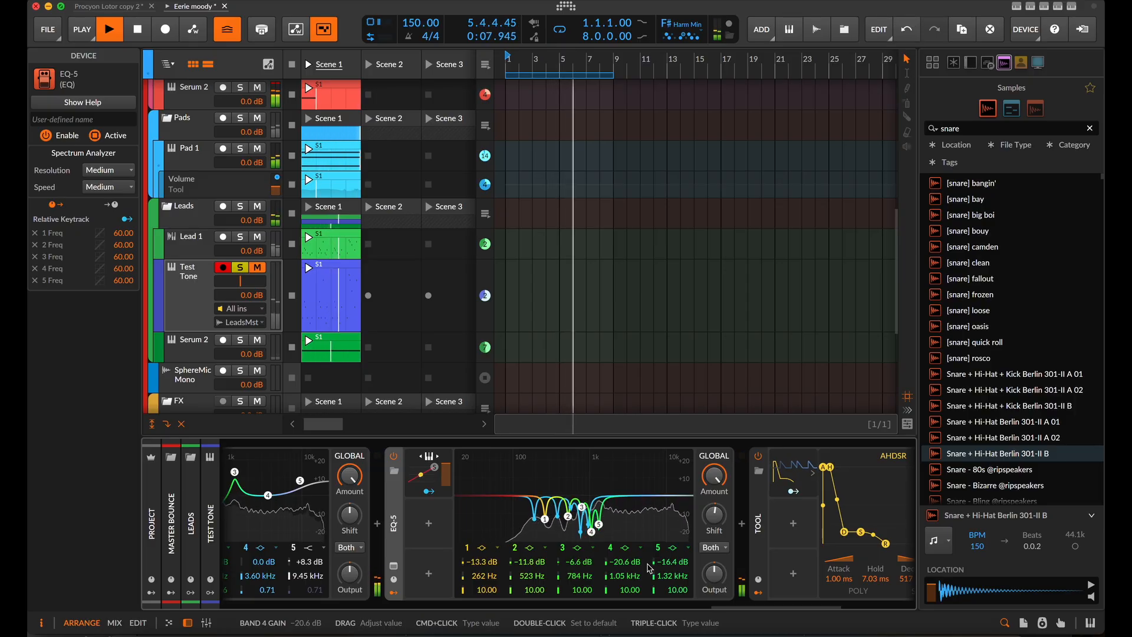
{"action": "left_click_drag", "start_coordinate": [672, 564], "coordinate": [626, 561]}
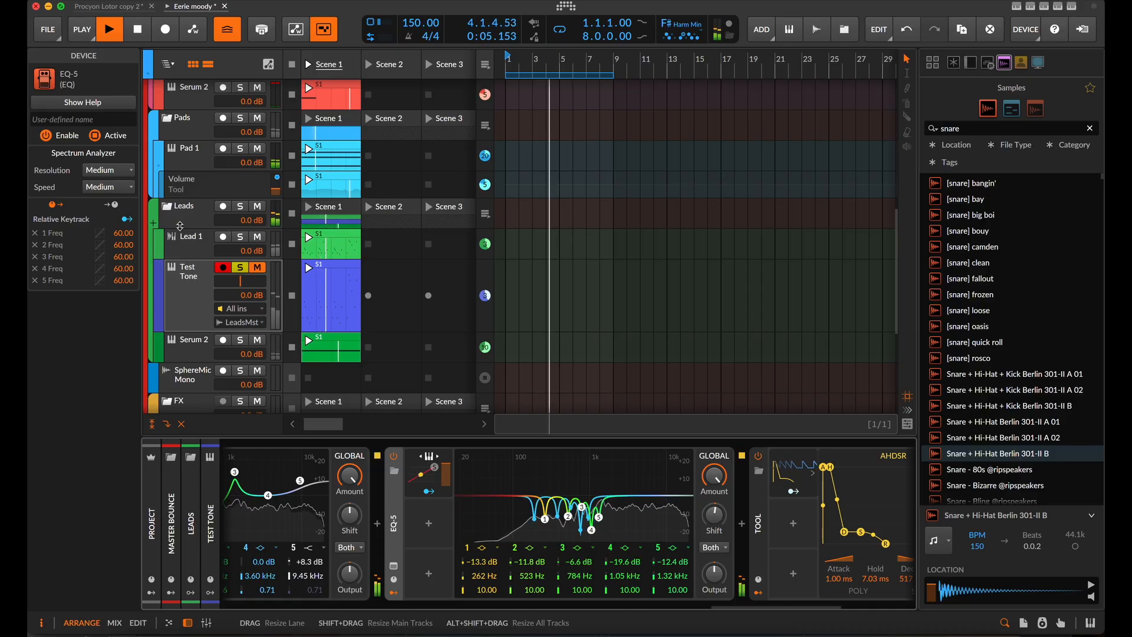
{"action": "key", "text": "space"}
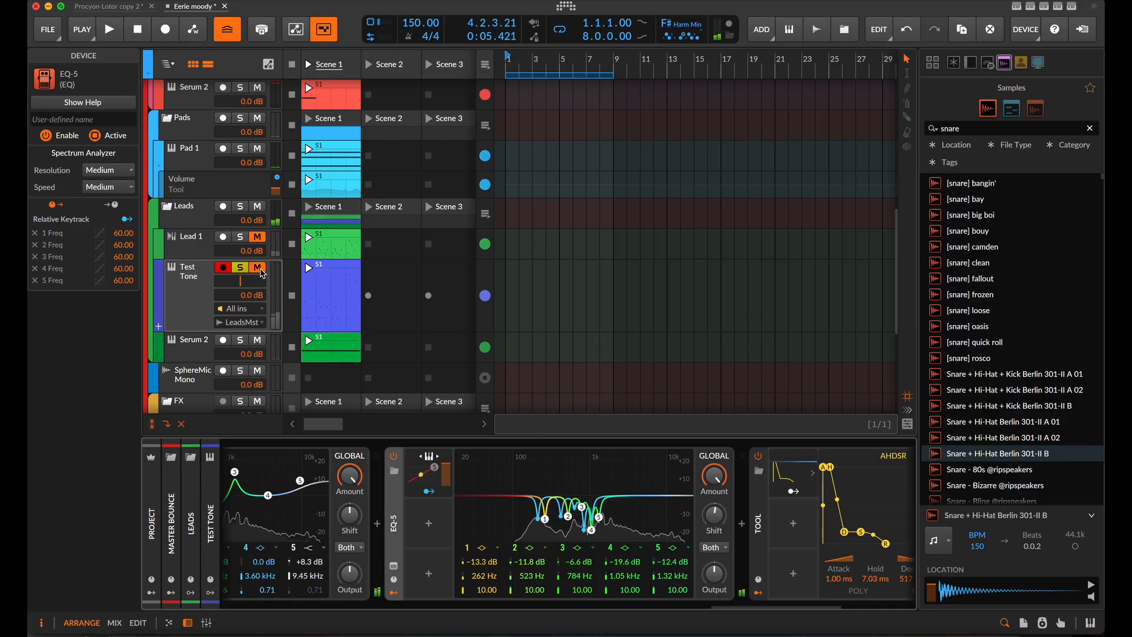
Step: Shorten the release of the Tool's AHDSR envelope to 742 ms
{"action": "scroll", "coordinate": [434, 569], "scroll_direction": "left", "scroll_amount": 6}
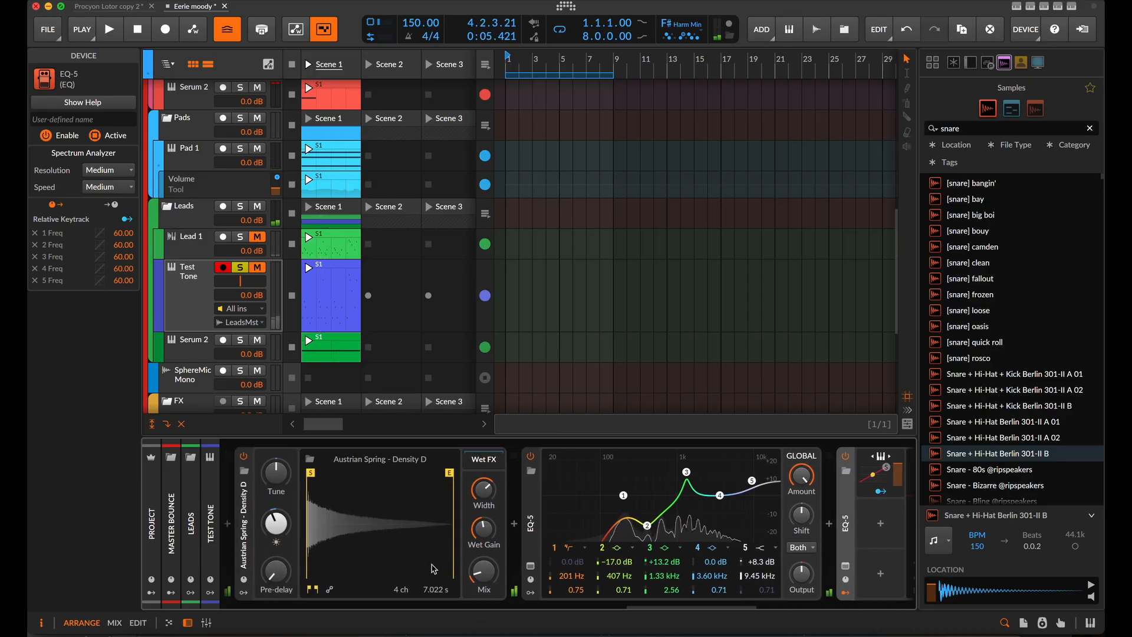
{"action": "scroll", "coordinate": [434, 569], "scroll_direction": "left", "scroll_amount": 6}
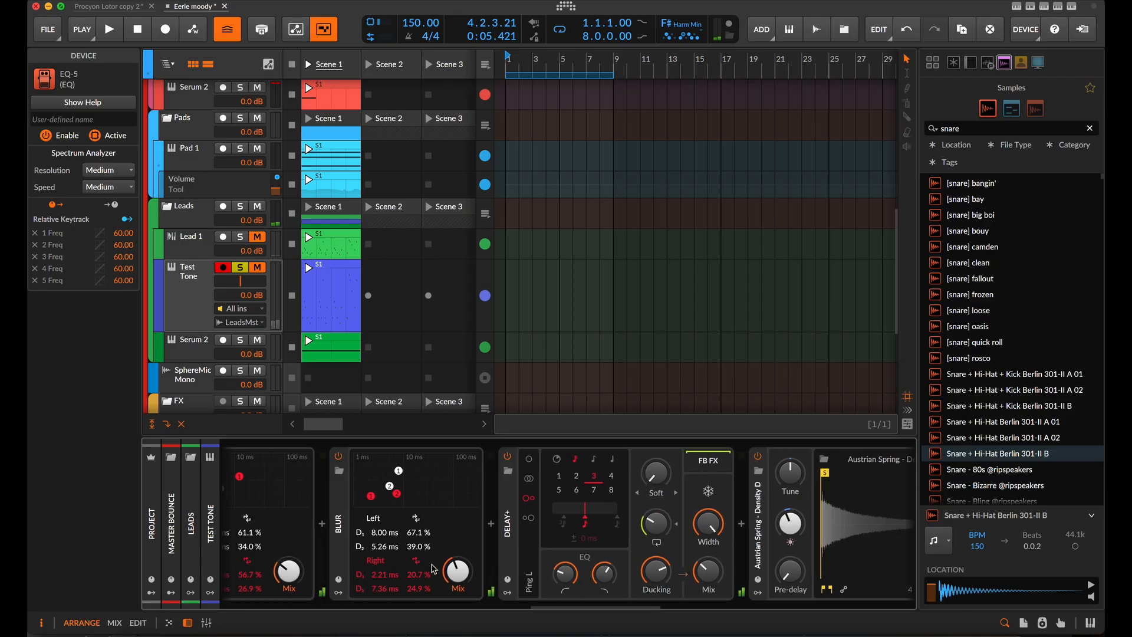
{"action": "scroll", "coordinate": [434, 569], "scroll_direction": "right", "scroll_amount": 10}
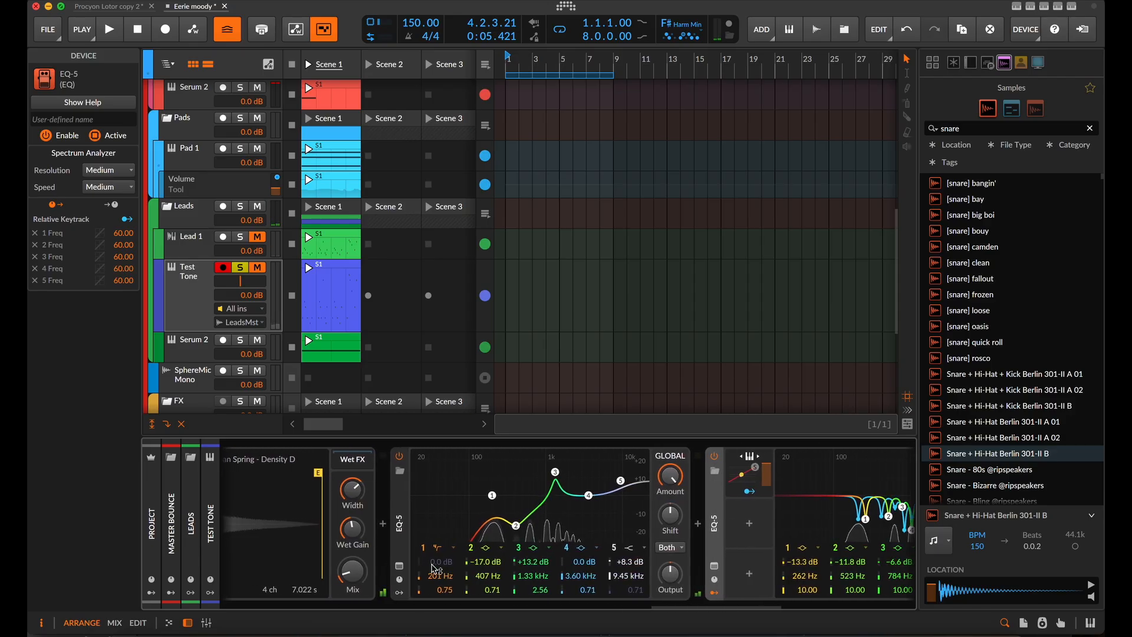
{"action": "scroll", "coordinate": [434, 568], "scroll_direction": "right", "scroll_amount": 6}
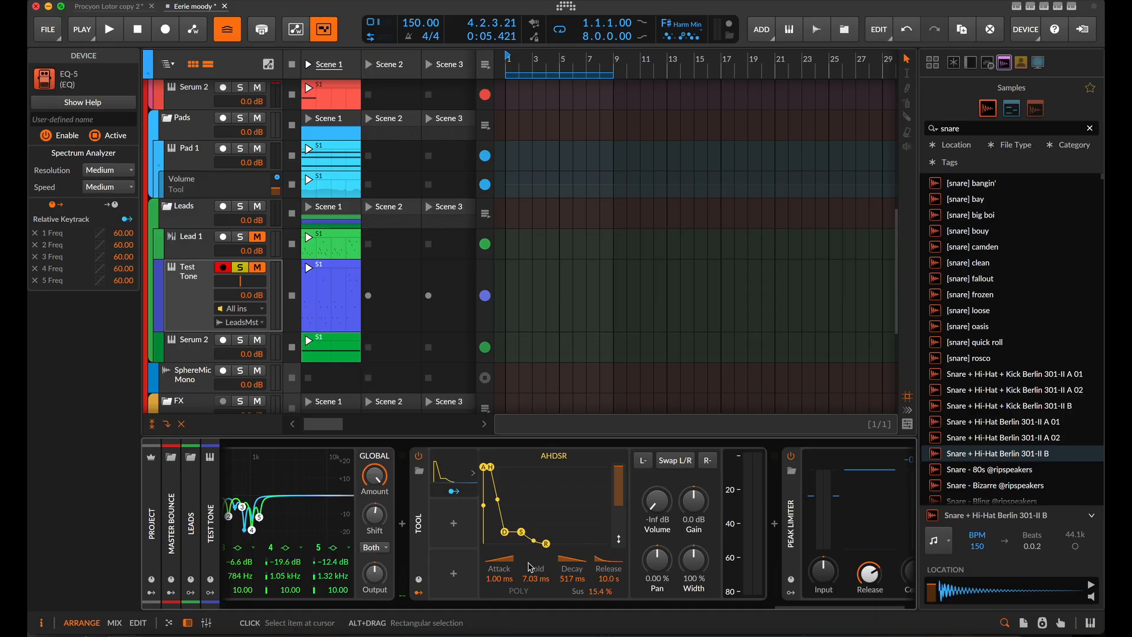
{"action": "left_click_drag", "start_coordinate": [545, 544], "coordinate": [542, 544]}
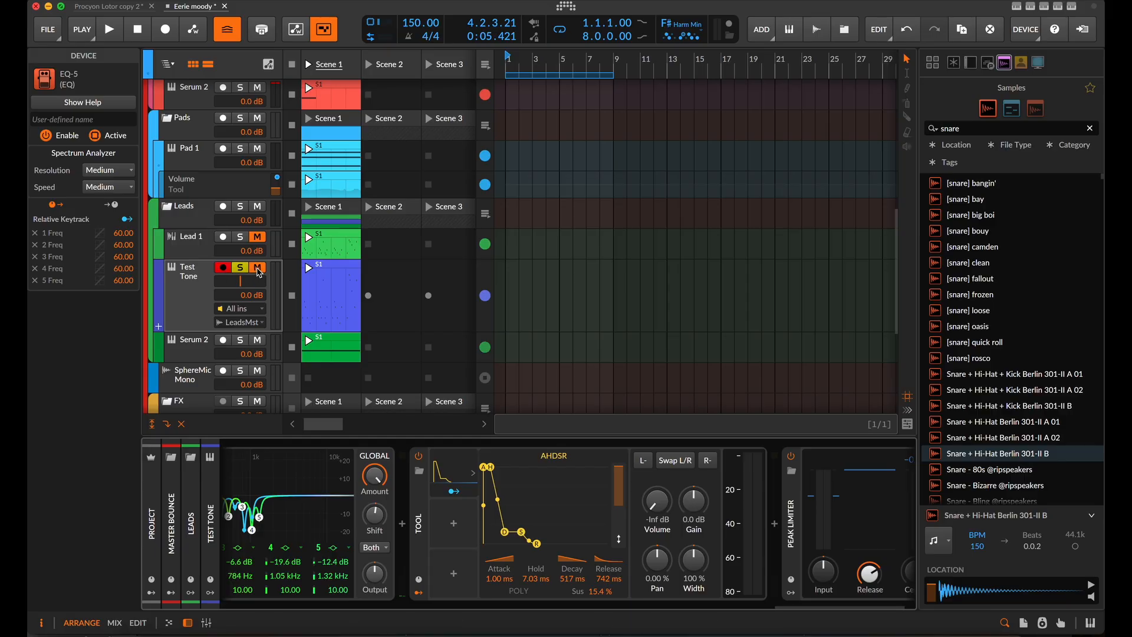
Step: Launch Scene 1 with the Test Tone track unsoloed and unmuted, and raise the Tool's gain to +4.8 dB
{"action": "left_click", "coordinate": [248, 270]}
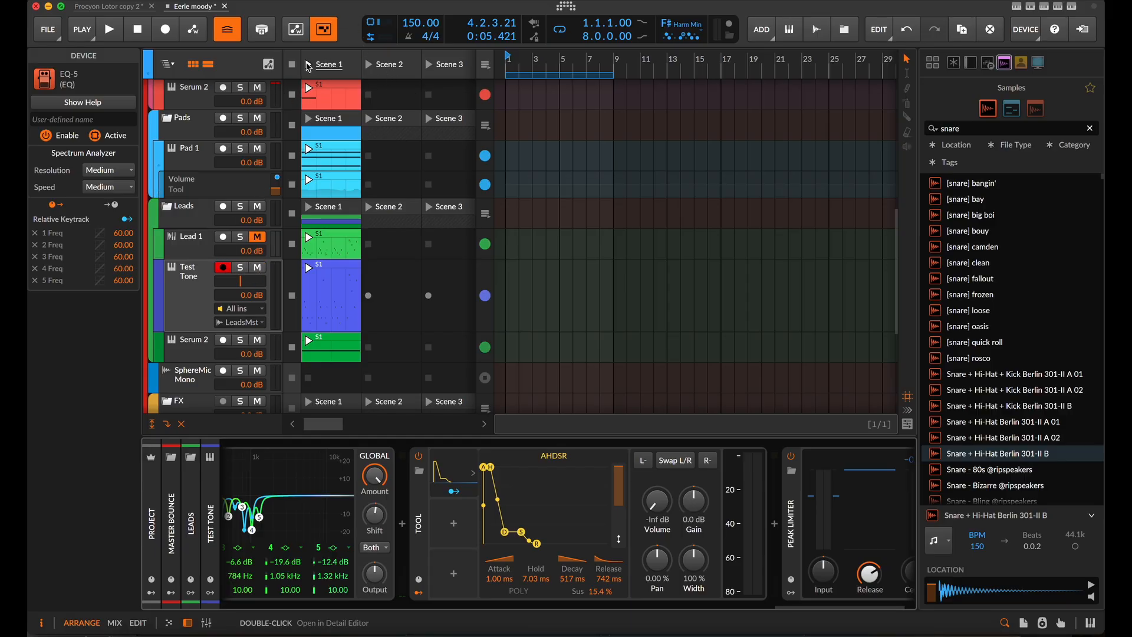
{"action": "left_click", "coordinate": [307, 65]}
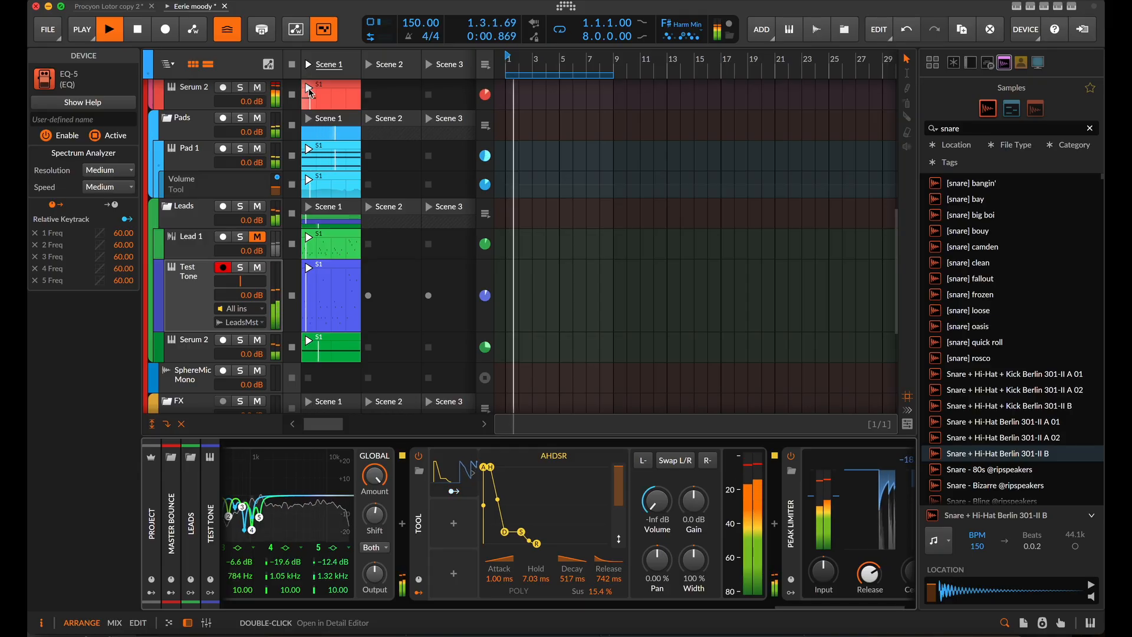
{"action": "left_click_drag", "start_coordinate": [737, 463], "coordinate": [737, 437]}
{"action": "left_click_drag", "start_coordinate": [694, 500], "coordinate": [694, 504]}
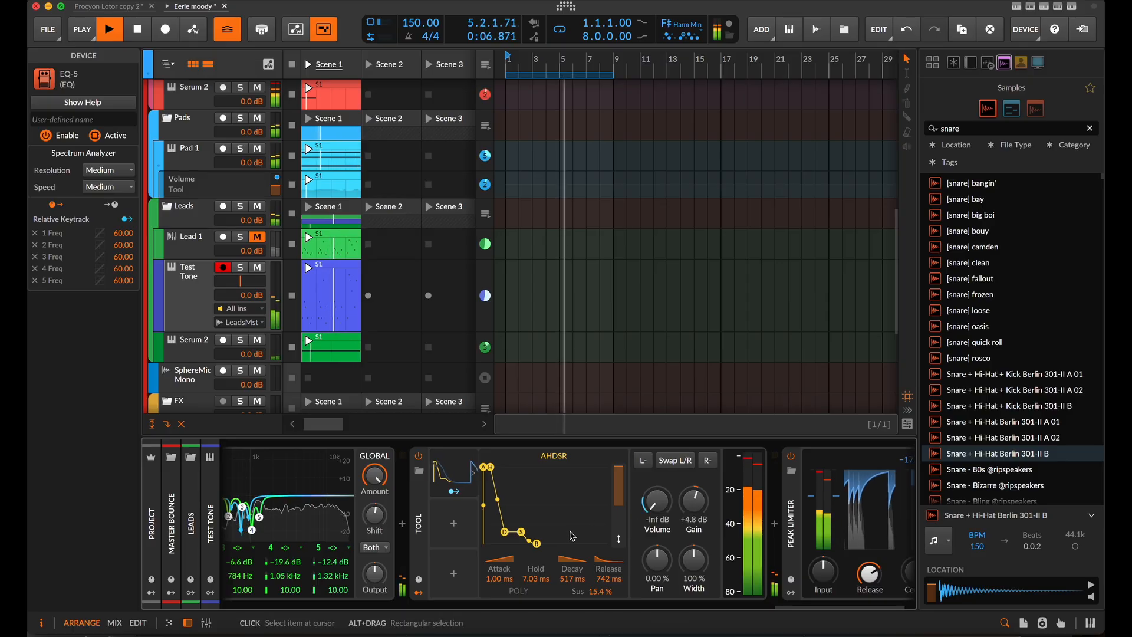
Step: Set the Tool's AHDSR envelope to a 10.0 s release, 991 ms decay and 22.8 % sustain
{"action": "mouse_move", "coordinate": [536, 545]}
{"action": "left_mouse_down"}
{"action": "mouse_move", "coordinate": [547, 545]}
{"action": "mouse_move", "coordinate": [538, 537]}
{"action": "left_mouse_up"}
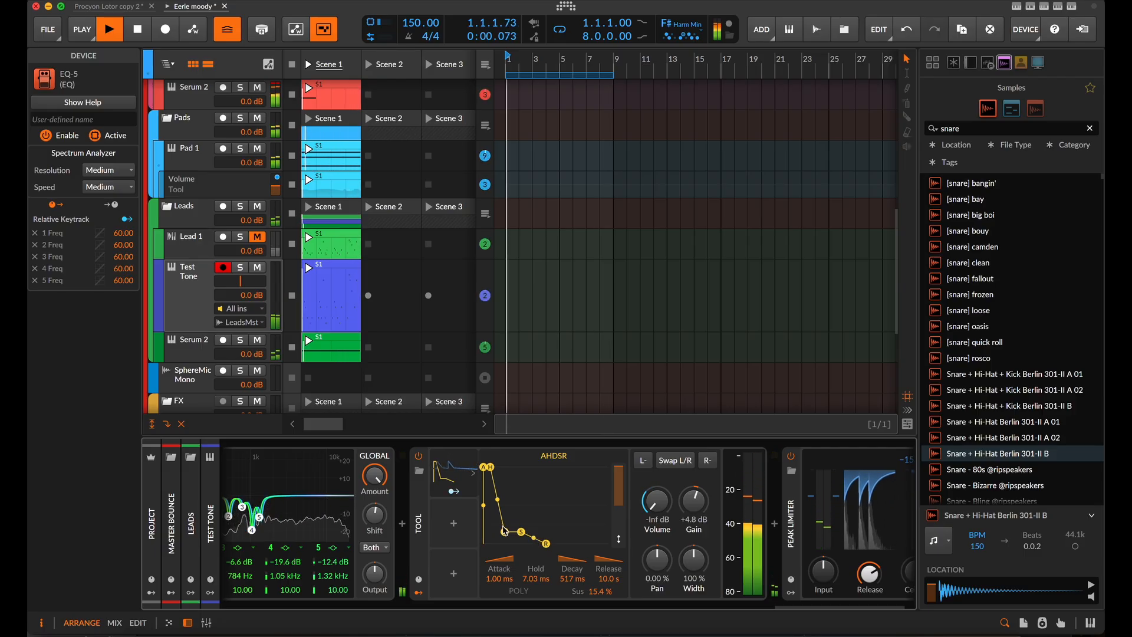
{"action": "left_click_drag", "start_coordinate": [505, 534], "coordinate": [510, 529]}
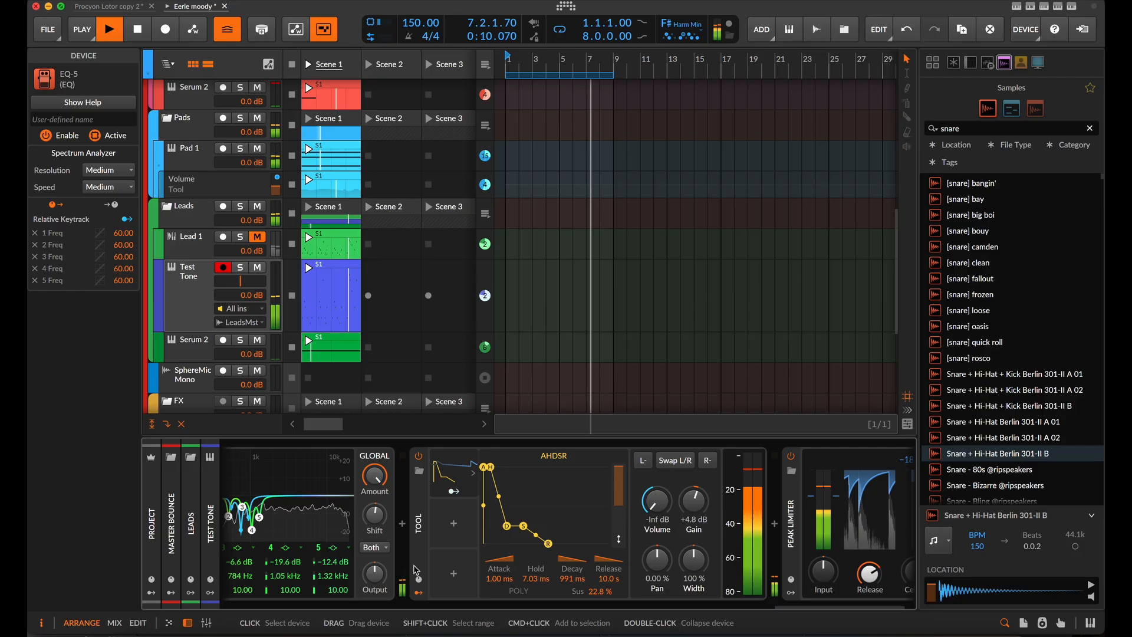
Step: On the first EQ-5, set band 3 to 1.57 kHz at +13.8 dB, band 2's Q to 0.59 and band 1 to 180 Hz
{"action": "scroll", "coordinate": [416, 571], "scroll_direction": "left", "scroll_amount": 10}
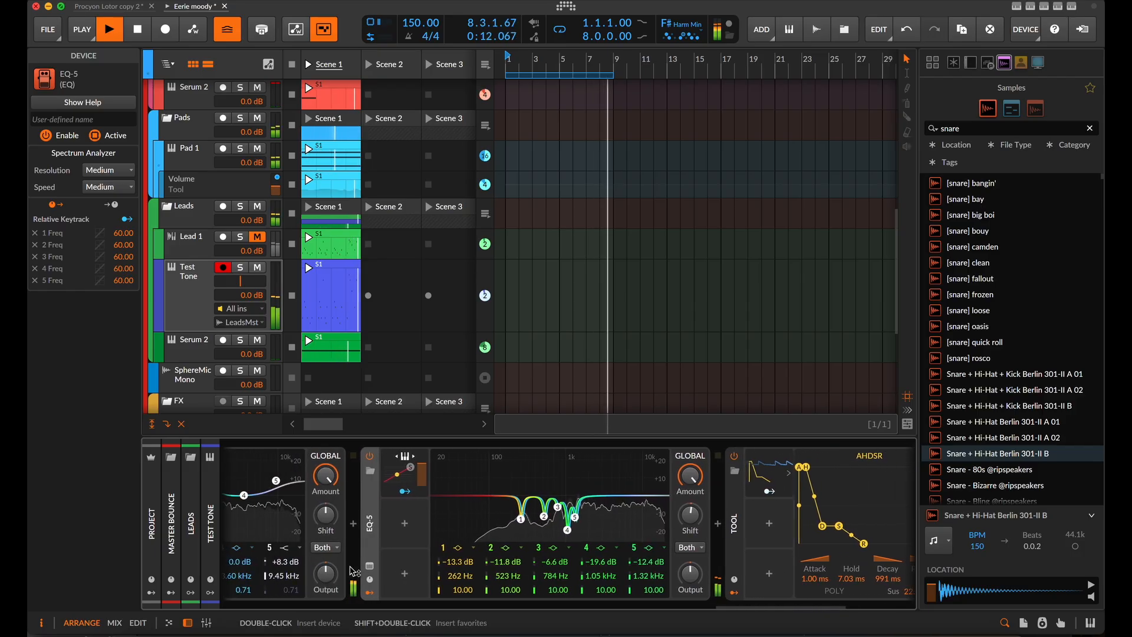
{"action": "scroll", "coordinate": [353, 570], "scroll_direction": "left", "scroll_amount": 6}
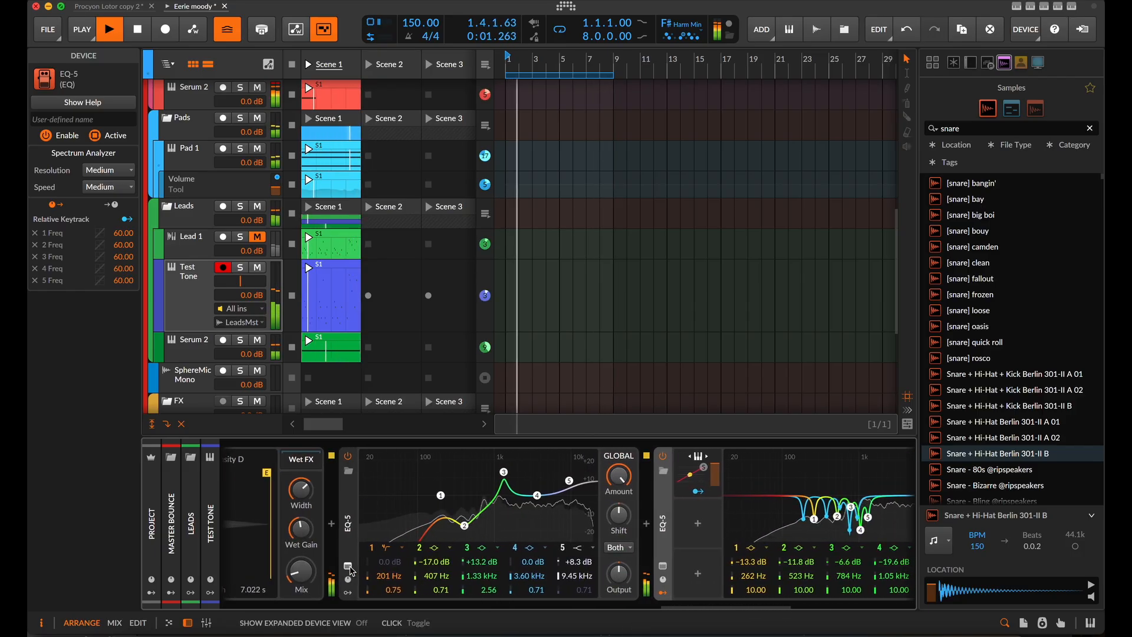
{"action": "scroll", "coordinate": [350, 568], "scroll_direction": "right", "scroll_amount": 2}
{"action": "left_click_drag", "start_coordinate": [403, 473], "coordinate": [408, 473]}
{"action": "left_click_drag", "start_coordinate": [337, 593], "coordinate": [337, 575]}
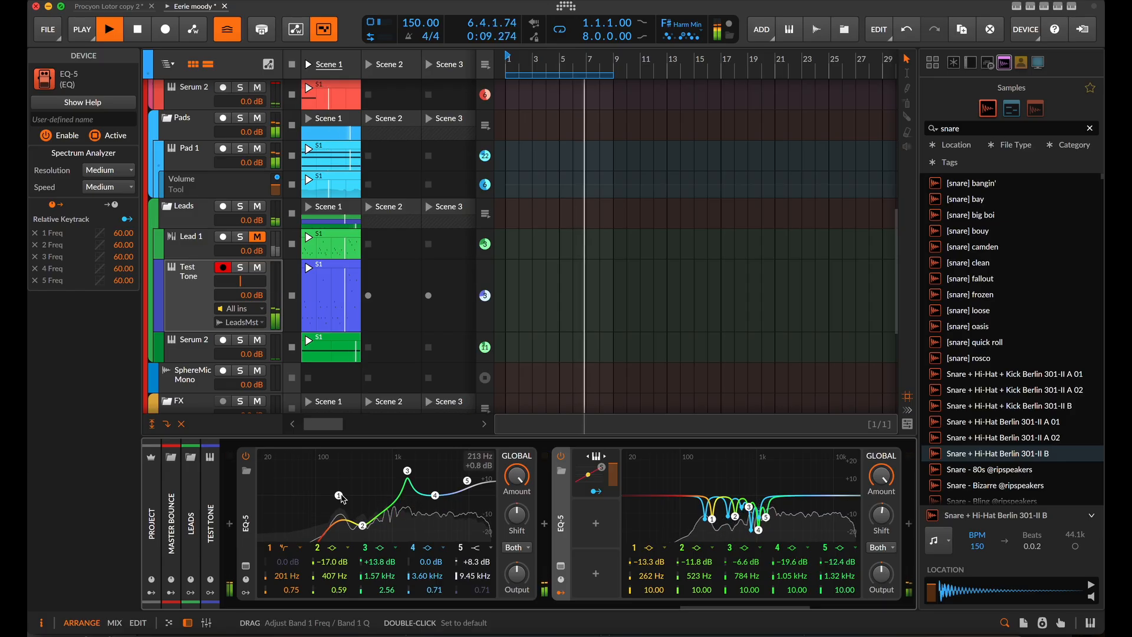
{"action": "left_click_drag", "start_coordinate": [341, 495], "coordinate": [338, 495]}
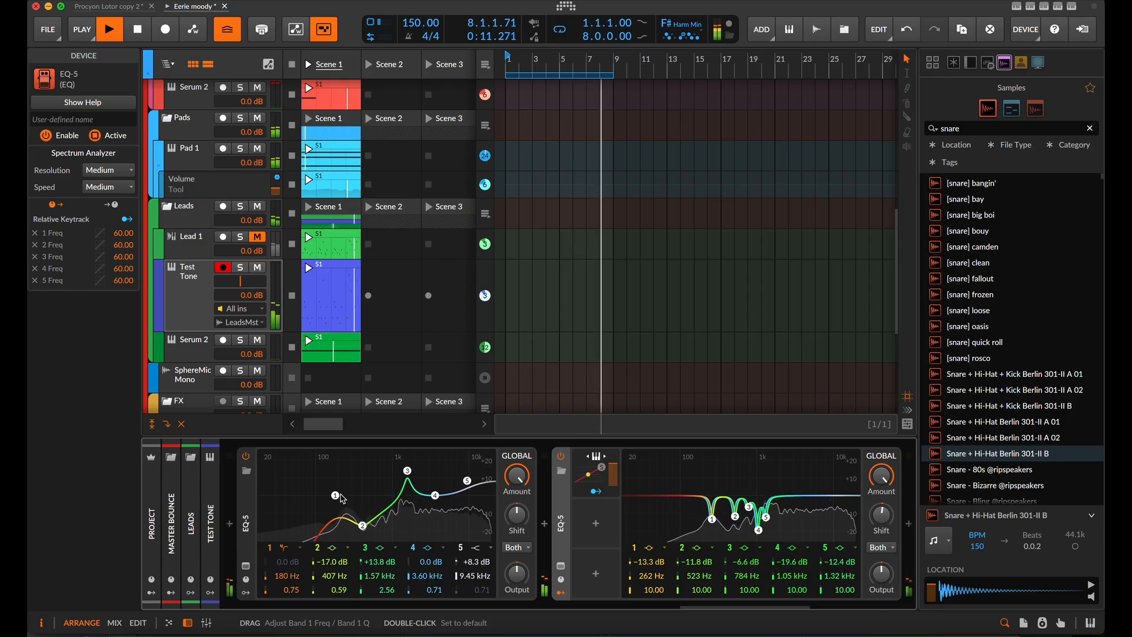
{"action": "key", "text": "space"}
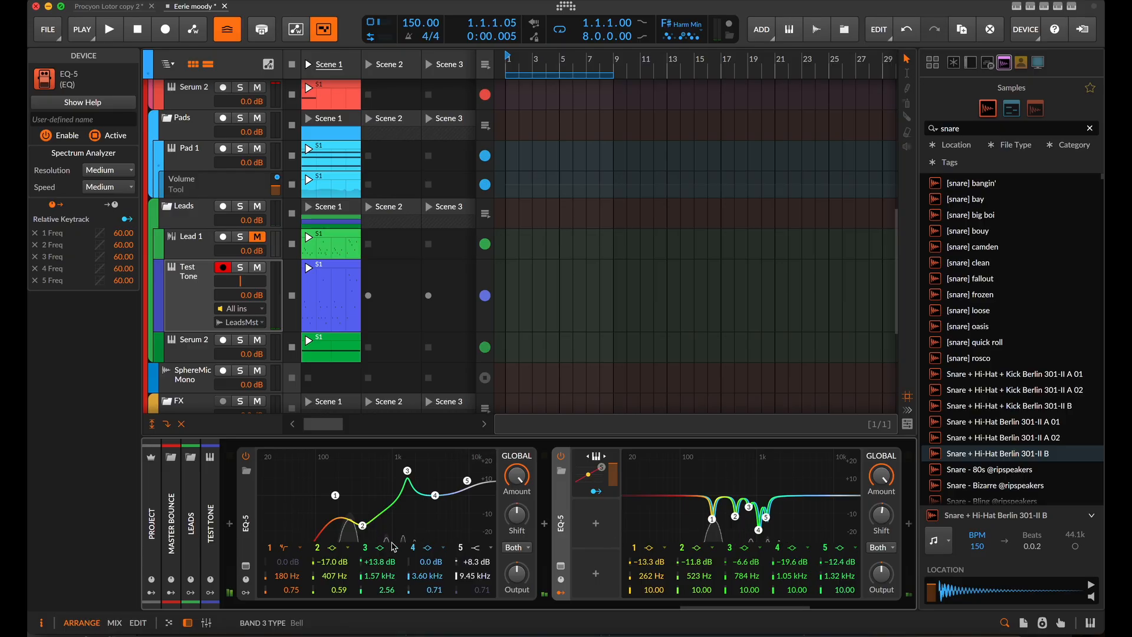
Step: Solo the Test Tone track, show its device chain, and set the Resonator Bank's global Q scaler to about 0.51
{"action": "scroll", "coordinate": [394, 546], "scroll_direction": "left", "scroll_amount": 5}
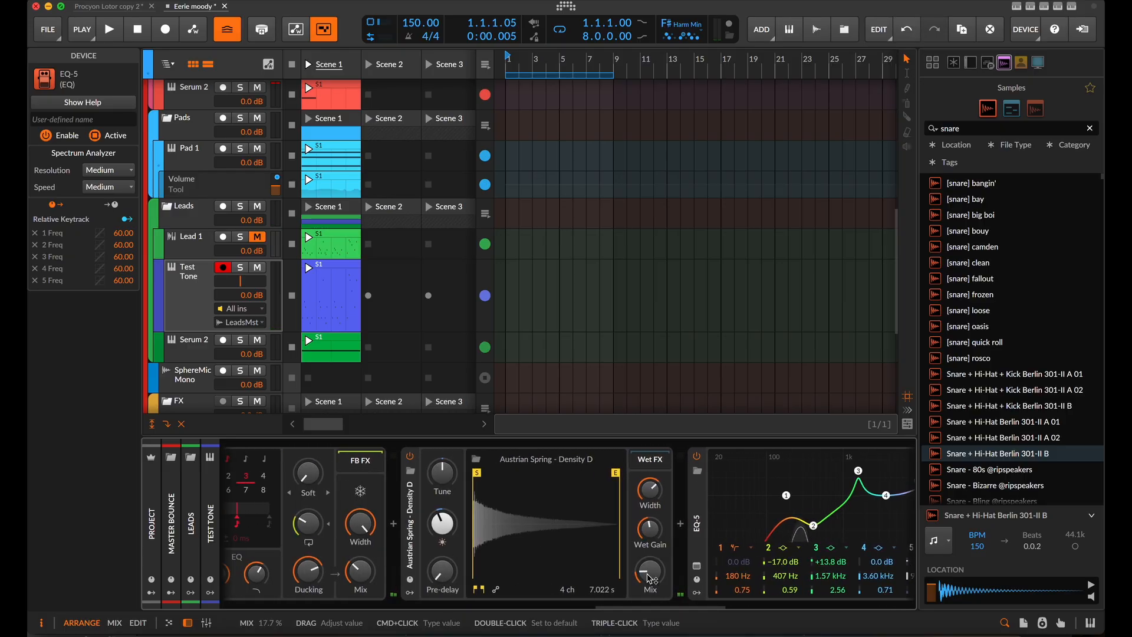
{"action": "scroll", "coordinate": [649, 580], "scroll_direction": "left", "scroll_amount": 8}
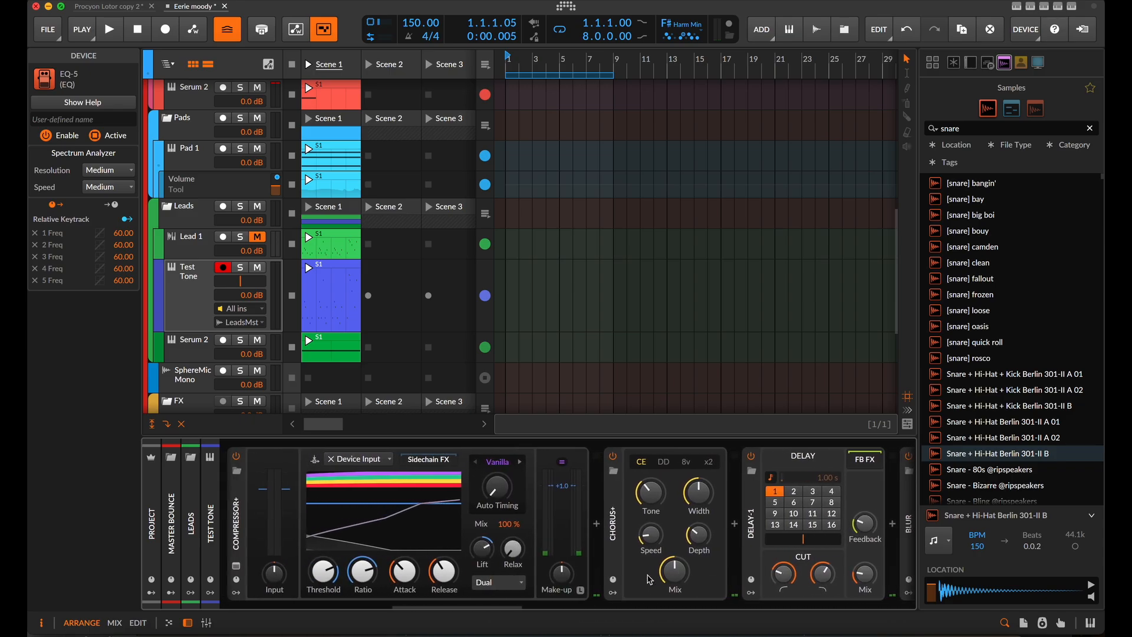
{"action": "scroll", "coordinate": [649, 580], "scroll_direction": "left", "scroll_amount": 1}
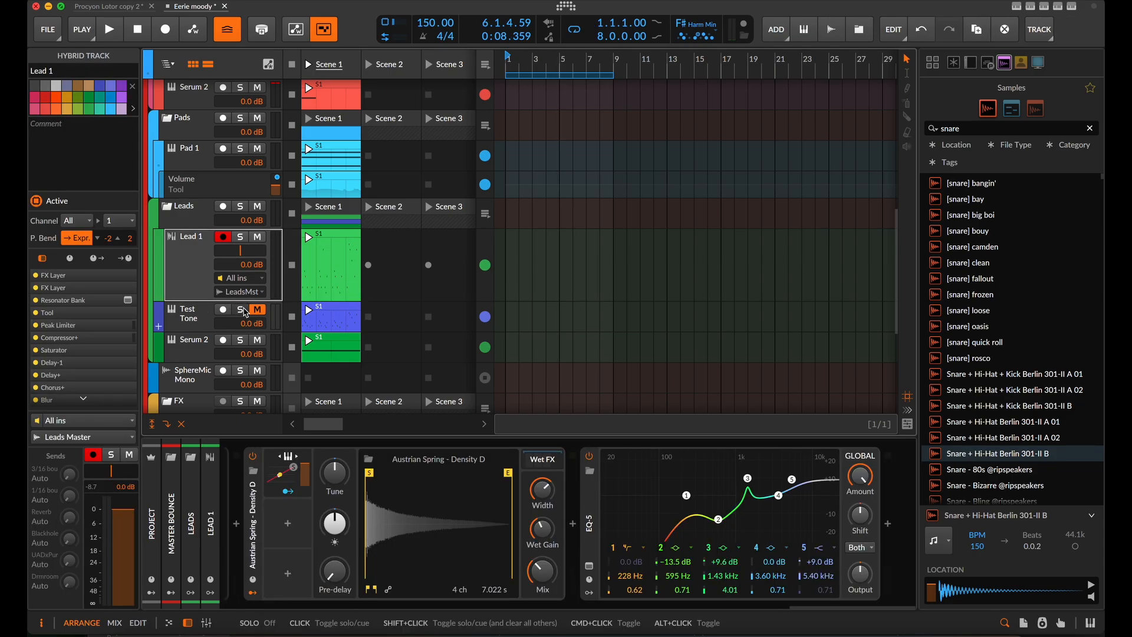
{"action": "left_click", "coordinate": [244, 311]}
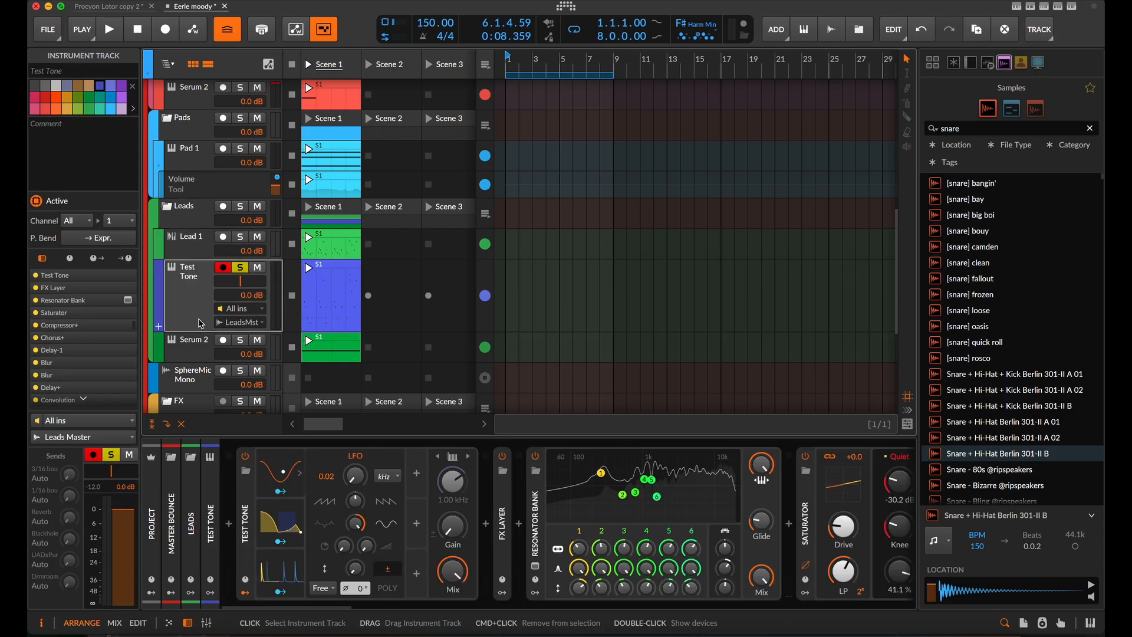
{"action": "left_click", "coordinate": [202, 324]}
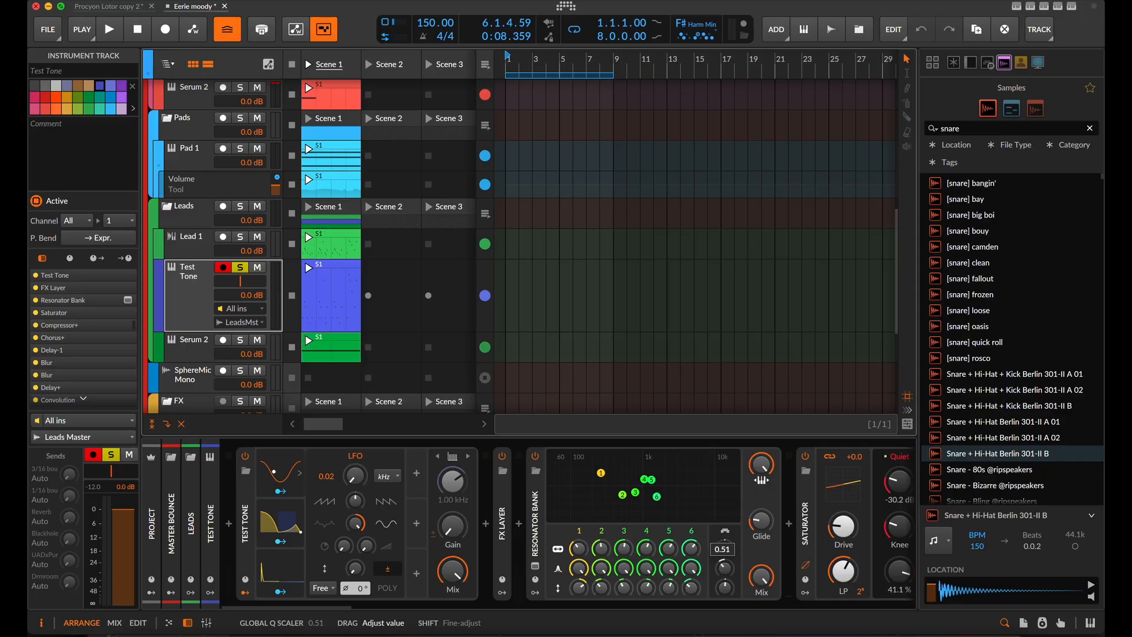
{"action": "left_click_drag", "start_coordinate": [724, 568], "coordinate": [725, 580]}
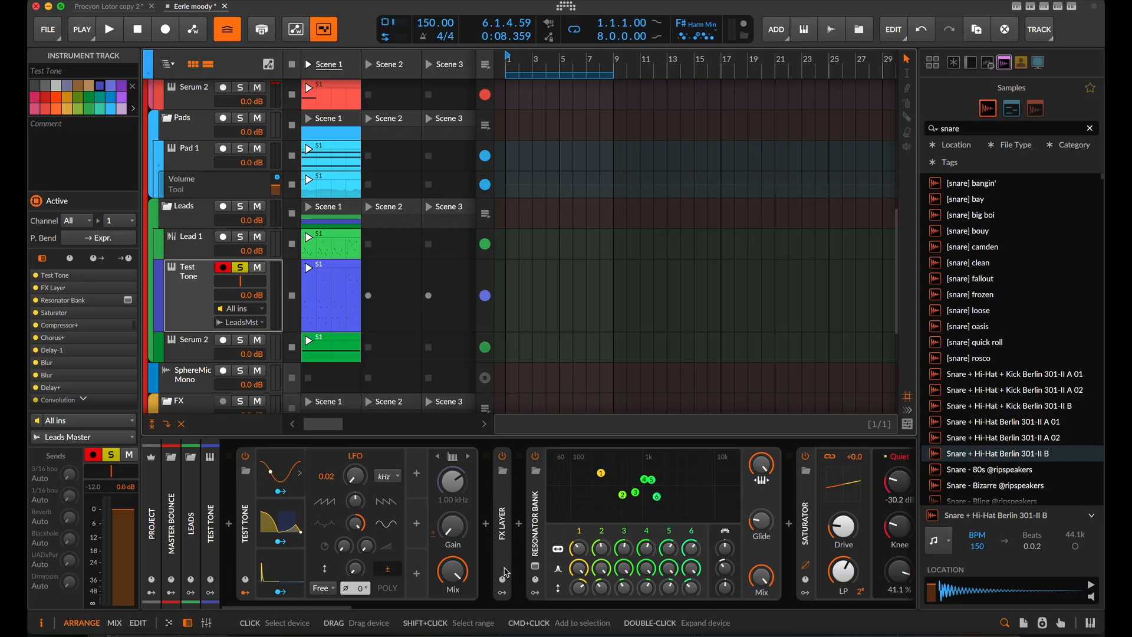
Step: Expand the FX Layer and examine its Comb layers, the Resonator Bank and the devices that follow in the chain
{"action": "left_click", "coordinate": [505, 474]}
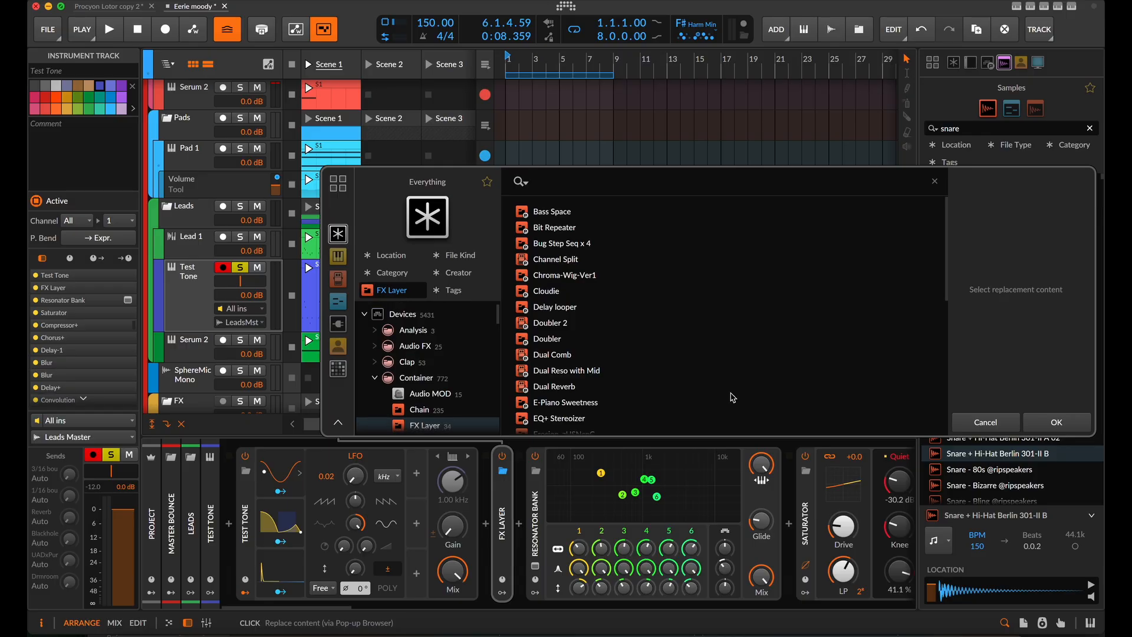
{"action": "left_click", "coordinate": [1000, 420]}
{"action": "double_click", "coordinate": [505, 543]}
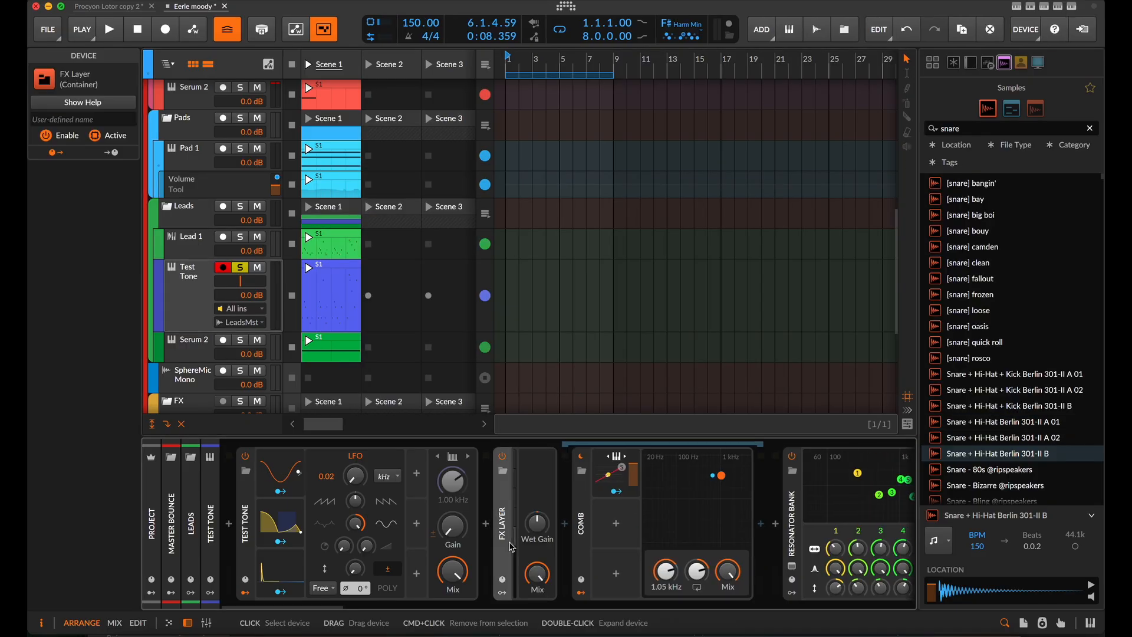
{"action": "scroll", "coordinate": [624, 566], "scroll_direction": "right", "scroll_amount": 3}
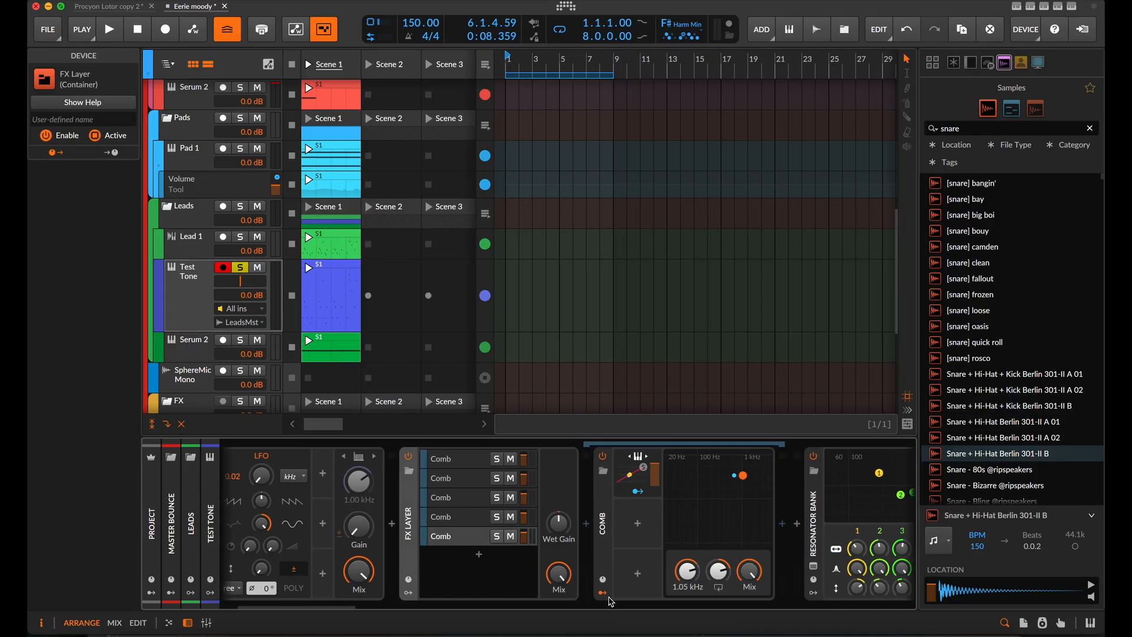
{"action": "scroll", "coordinate": [610, 601], "scroll_direction": "right", "scroll_amount": 3}
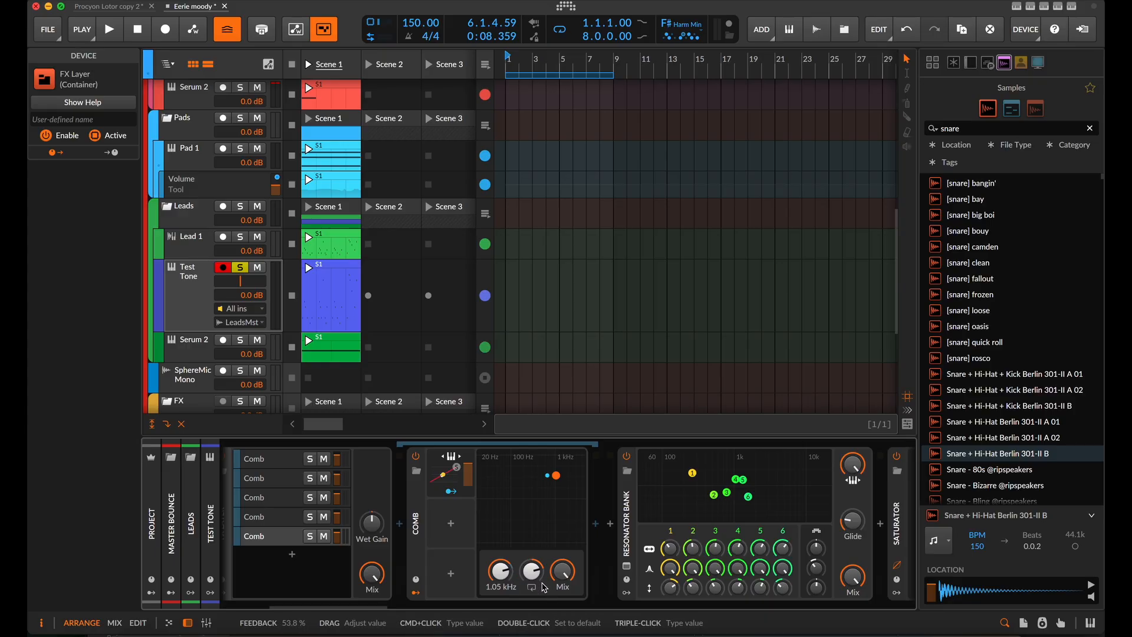
{"action": "scroll", "coordinate": [543, 590], "scroll_direction": "right", "scroll_amount": 5}
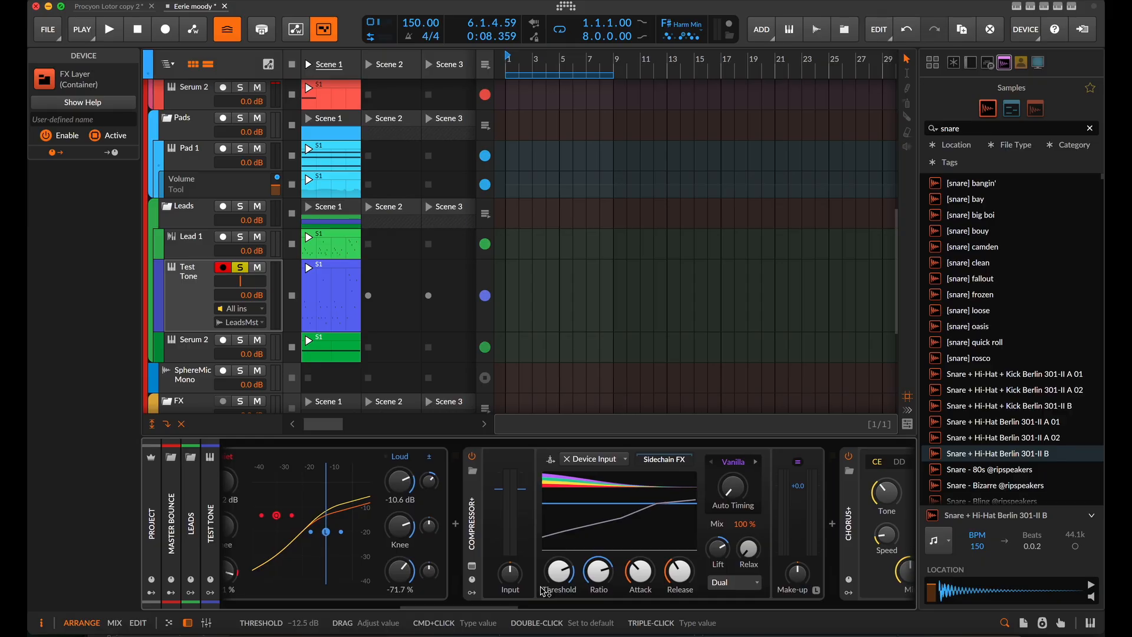
{"action": "scroll", "coordinate": [543, 591], "scroll_direction": "left", "scroll_amount": 5}
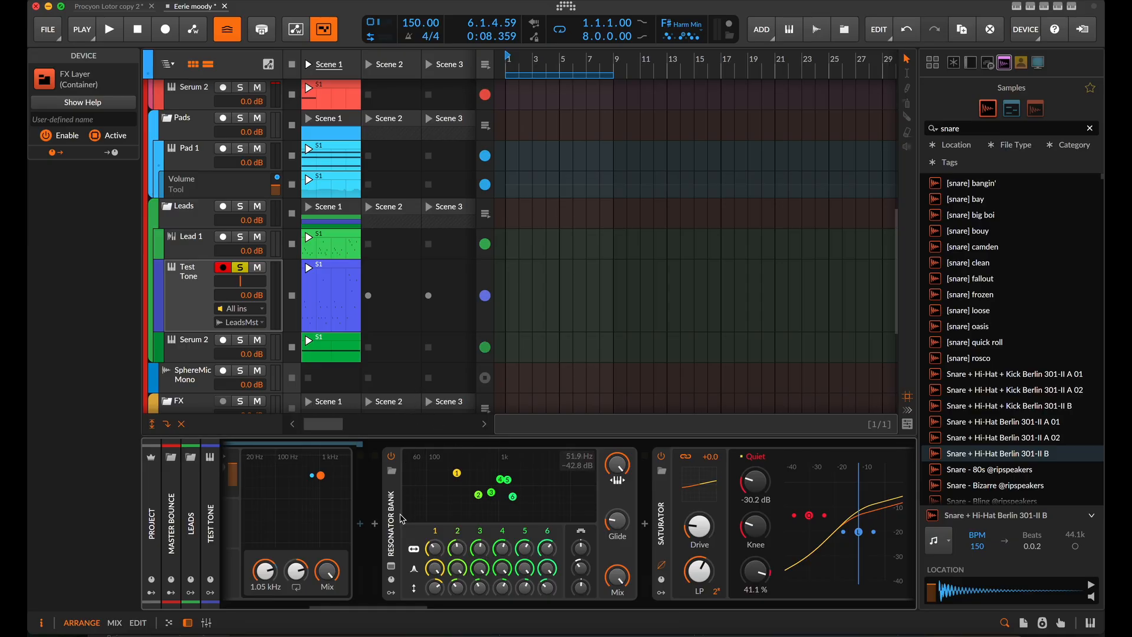
{"action": "scroll", "coordinate": [401, 519], "scroll_direction": "up", "scroll_amount": 5}
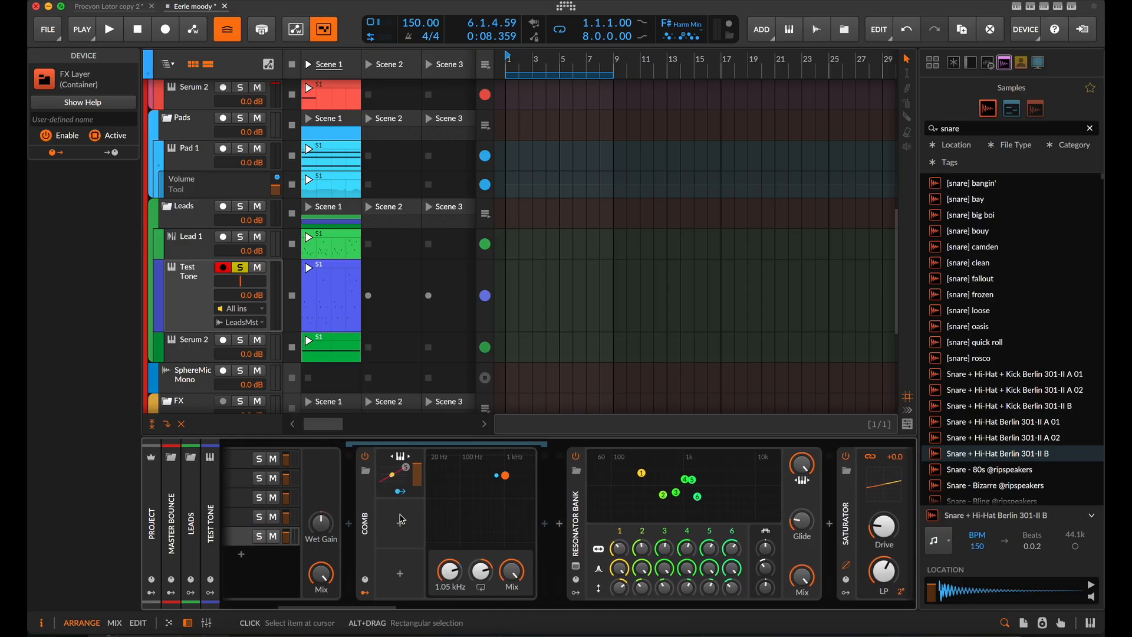
{"action": "scroll", "coordinate": [400, 519], "scroll_direction": "up", "scroll_amount": 2}
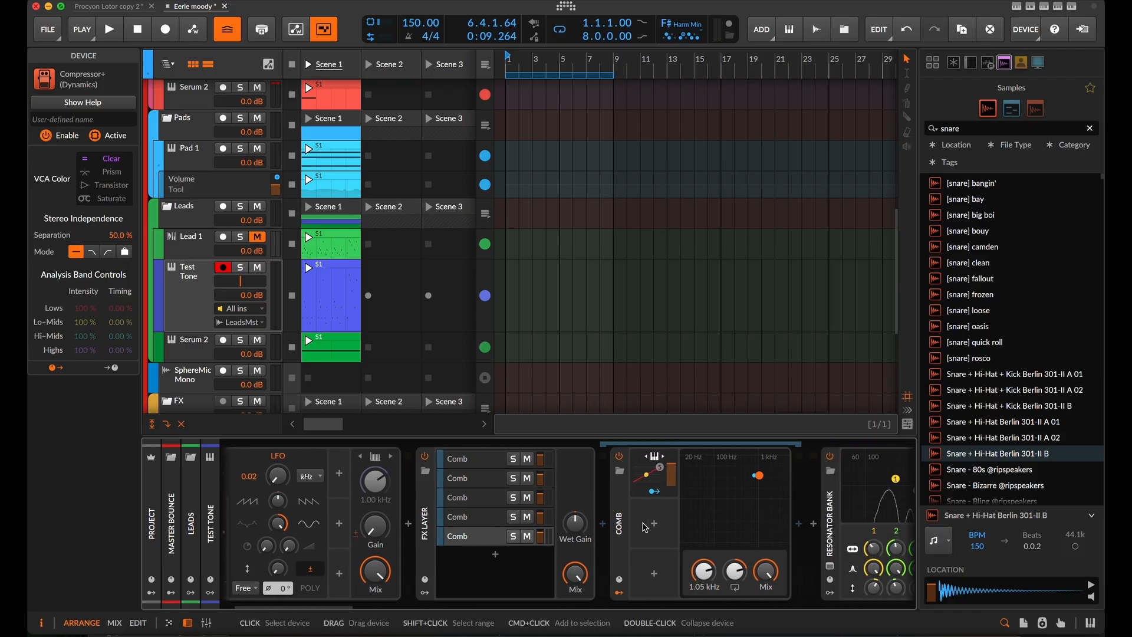
Step: Insert a Note Transpose device in front of the Test Tone device at the start of the chain
{"action": "scroll", "coordinate": [644, 527], "scroll_direction": "right", "scroll_amount": 10}
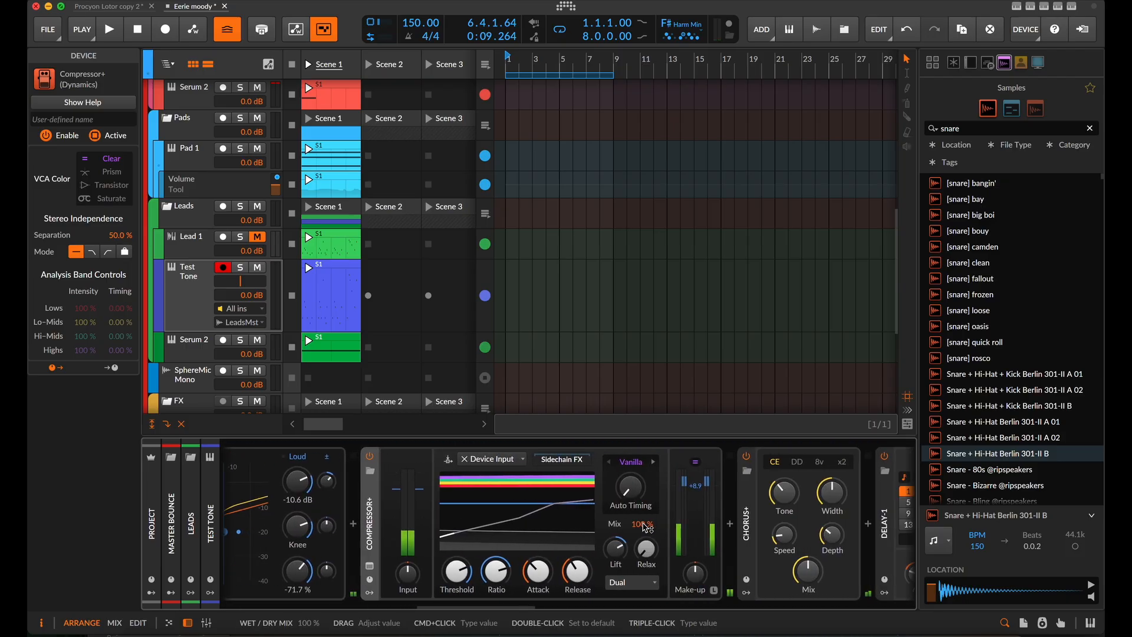
{"action": "scroll", "coordinate": [644, 526], "scroll_direction": "right", "scroll_amount": 10}
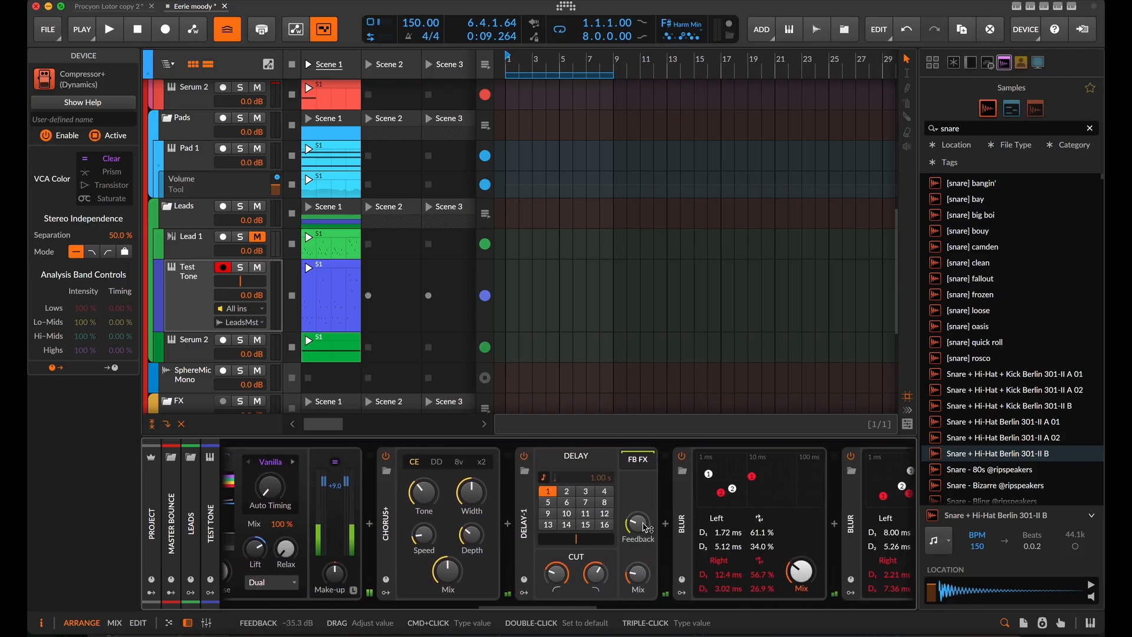
{"action": "scroll", "coordinate": [645, 527], "scroll_direction": "left", "scroll_amount": 15}
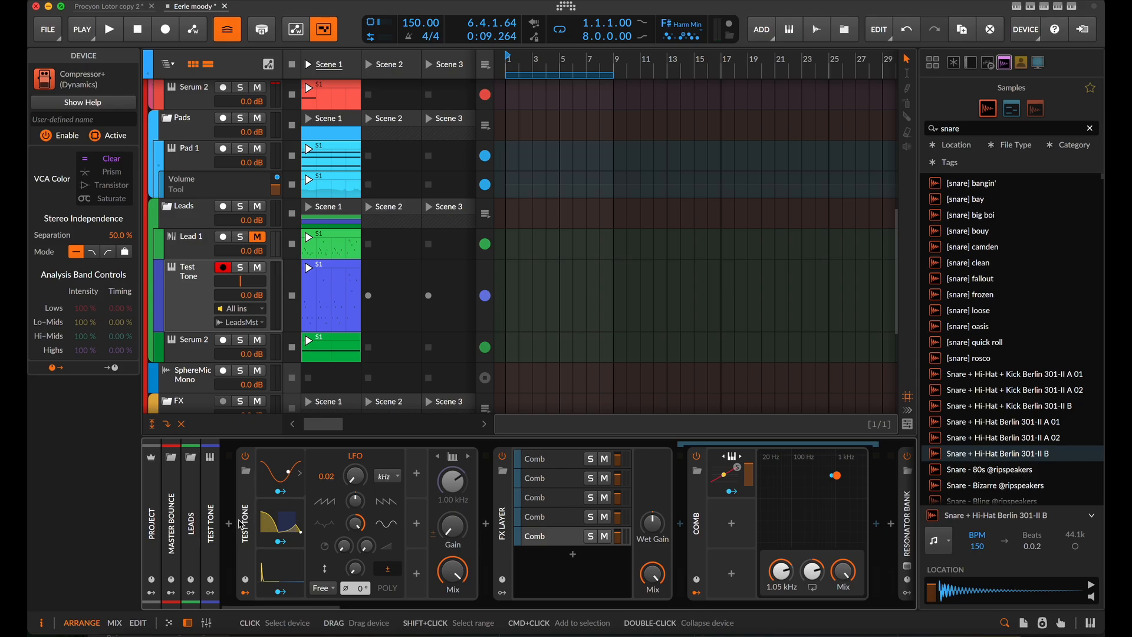
{"action": "left_click", "coordinate": [230, 528]}
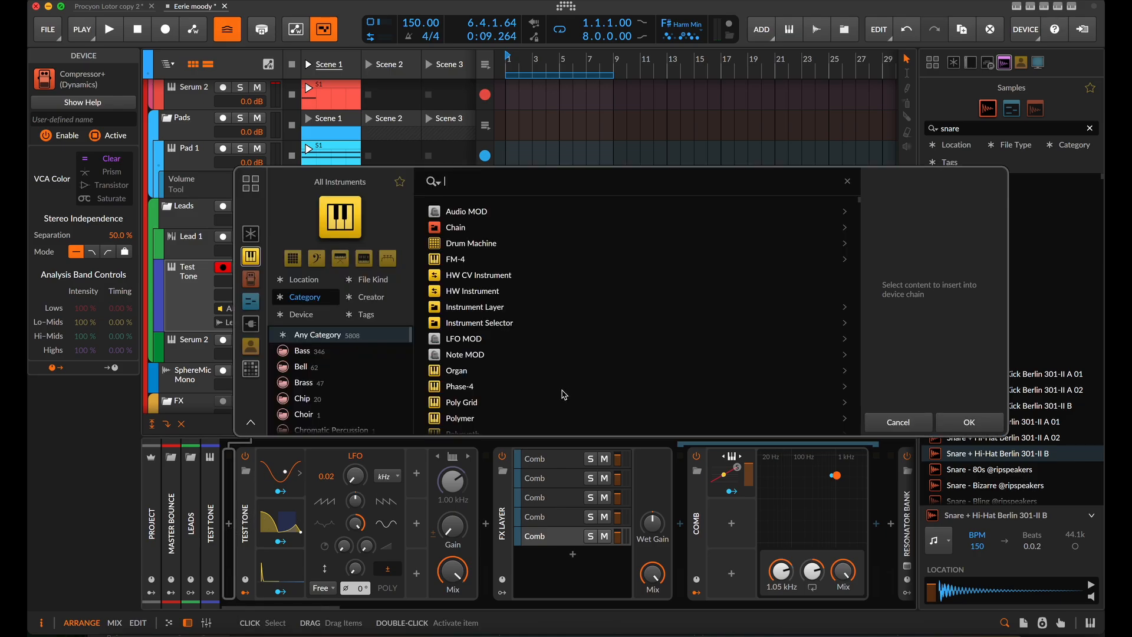
{"action": "type", "text": "tran"}
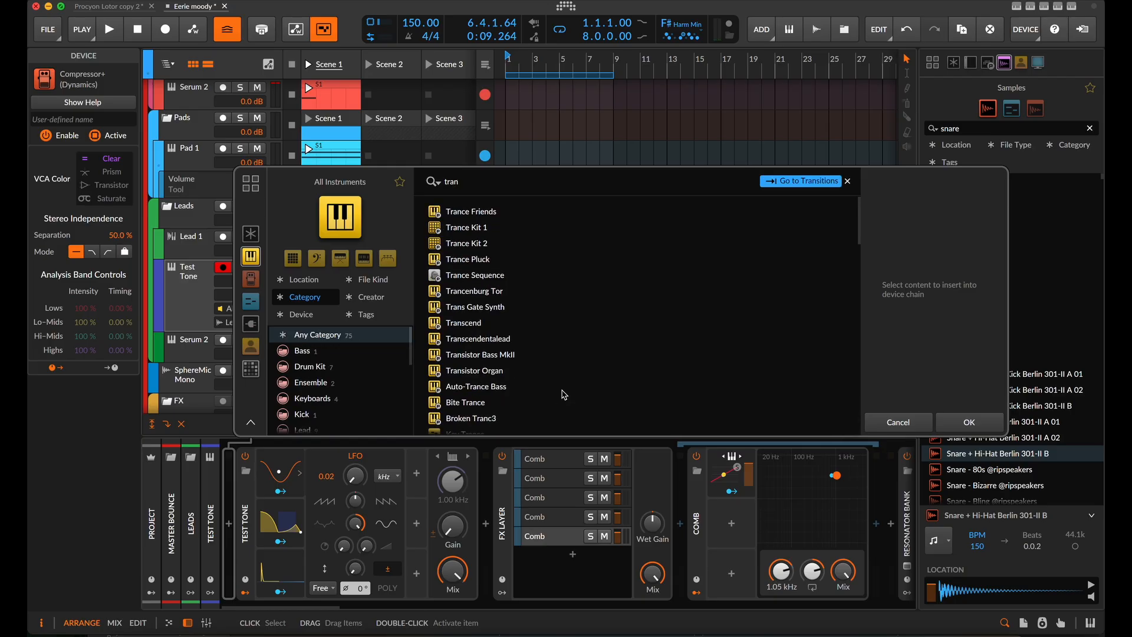
{"action": "type", "text": "spose"}
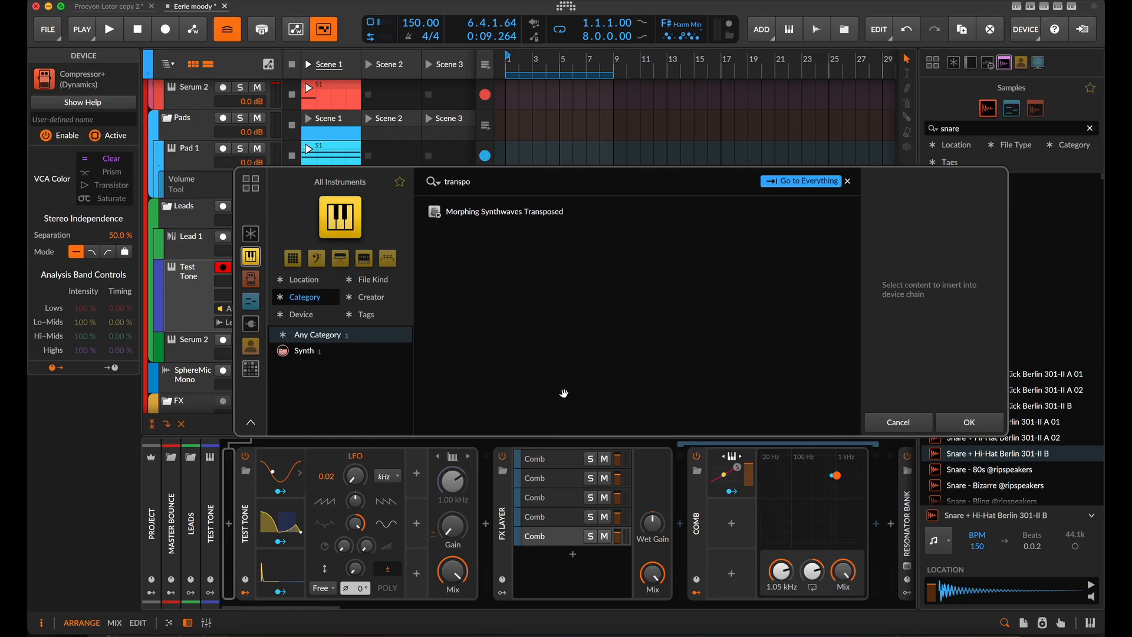
{"action": "left_click", "coordinate": [781, 184]}
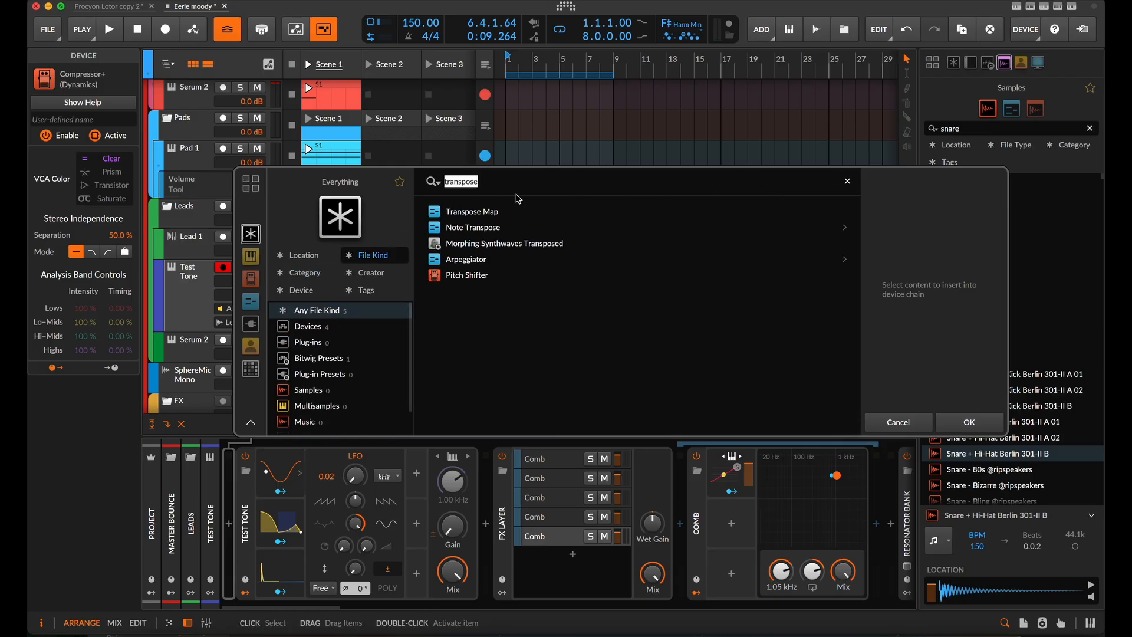
{"action": "left_click", "coordinate": [512, 227]}
{"action": "left_click", "coordinate": [970, 422]}
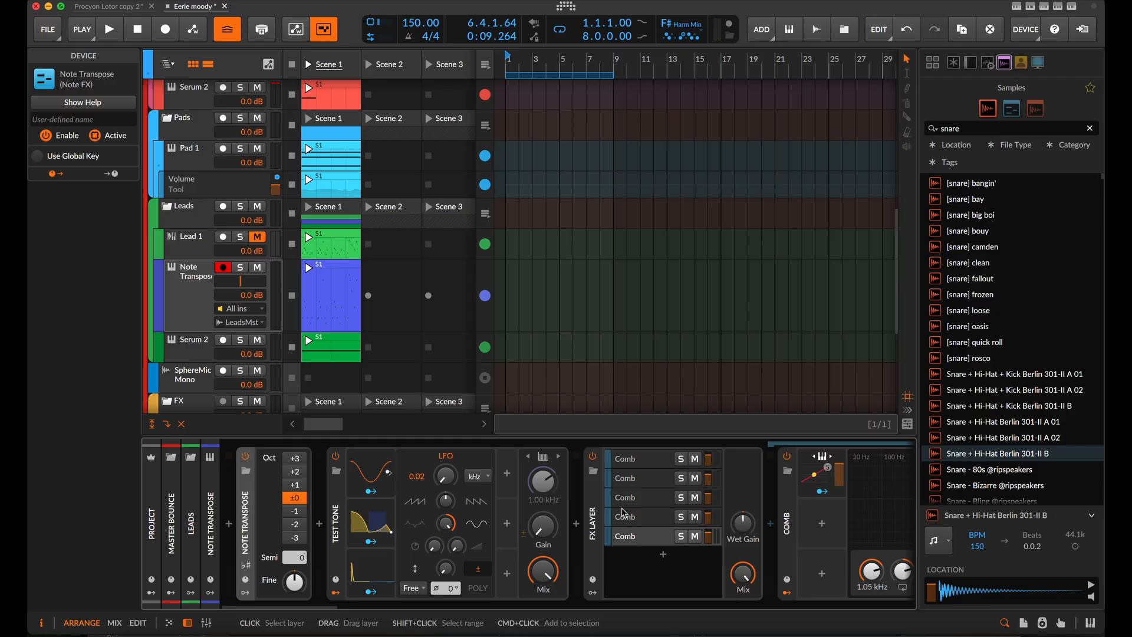
Step: Group the Note Transpose, Test Tone, FX Layer and Resonator Bank devices into an Instrument Layer
{"action": "scroll", "coordinate": [654, 518], "scroll_direction": "right", "scroll_amount": 10}
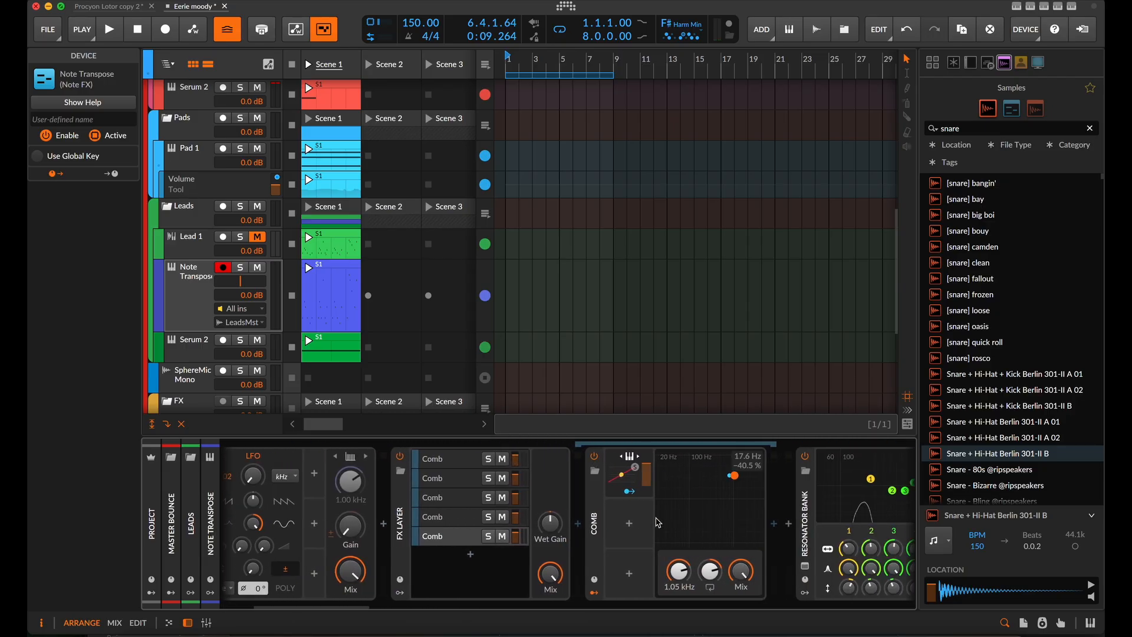
{"action": "scroll", "coordinate": [654, 519], "scroll_direction": "left", "scroll_amount": 7}
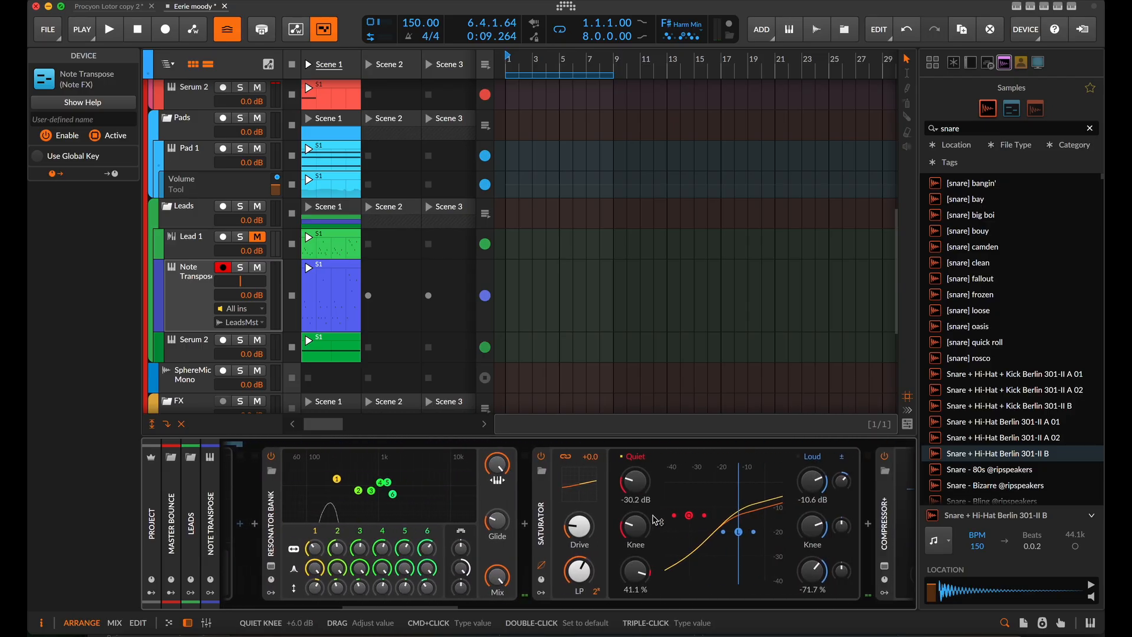
{"action": "left_click", "coordinate": [507, 525]}
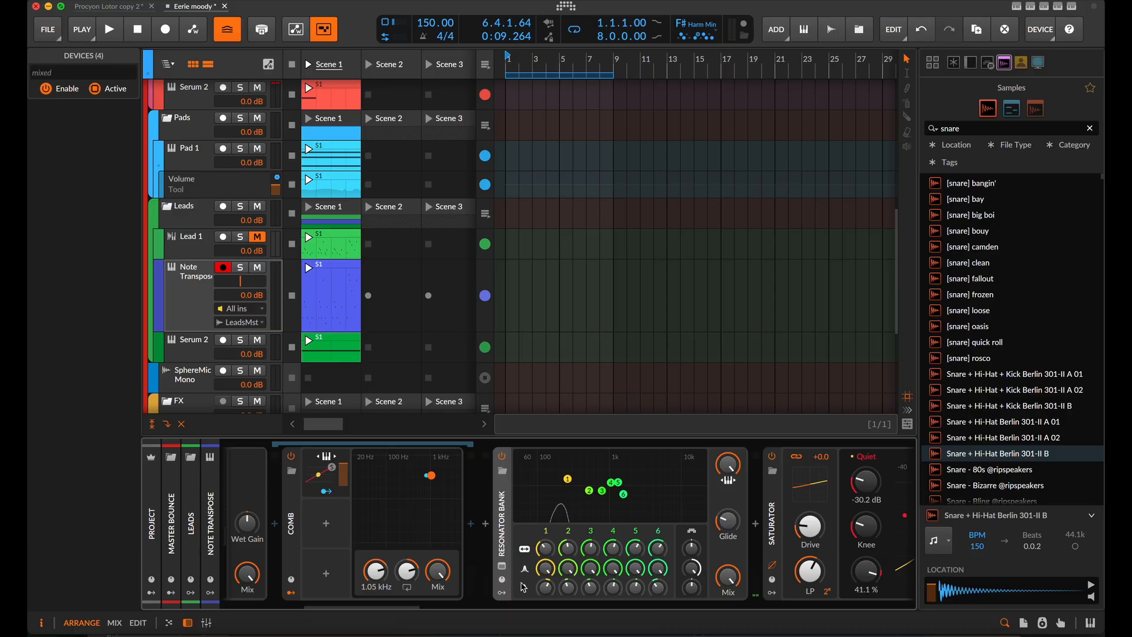
{"action": "key", "text": "super+g"}
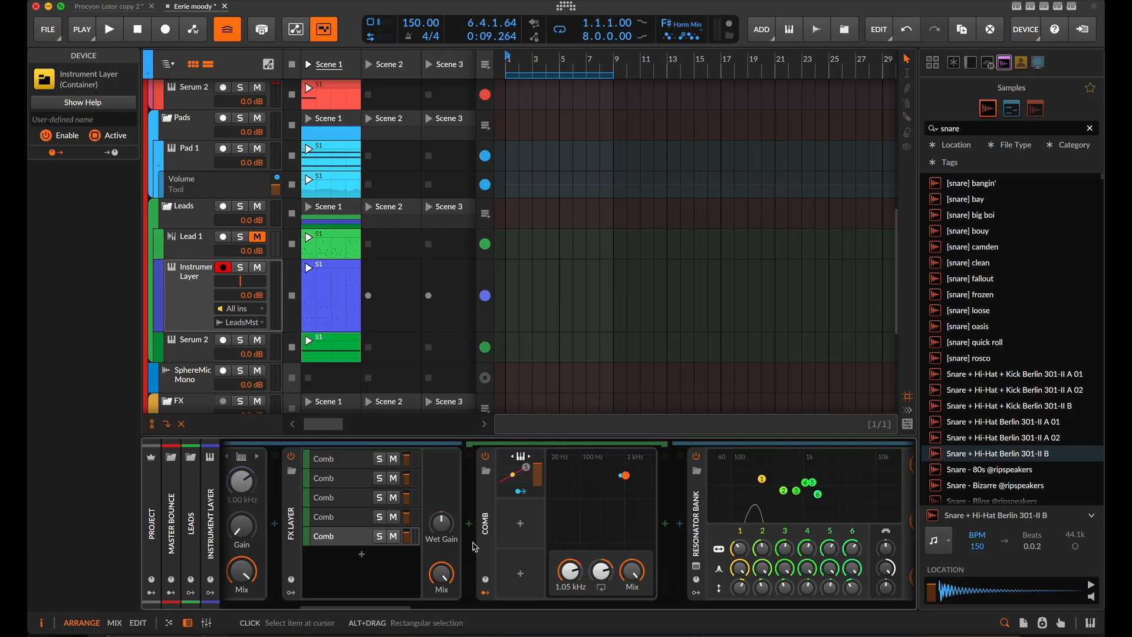
{"action": "scroll", "coordinate": [475, 547], "scroll_direction": "left", "scroll_amount": 5}
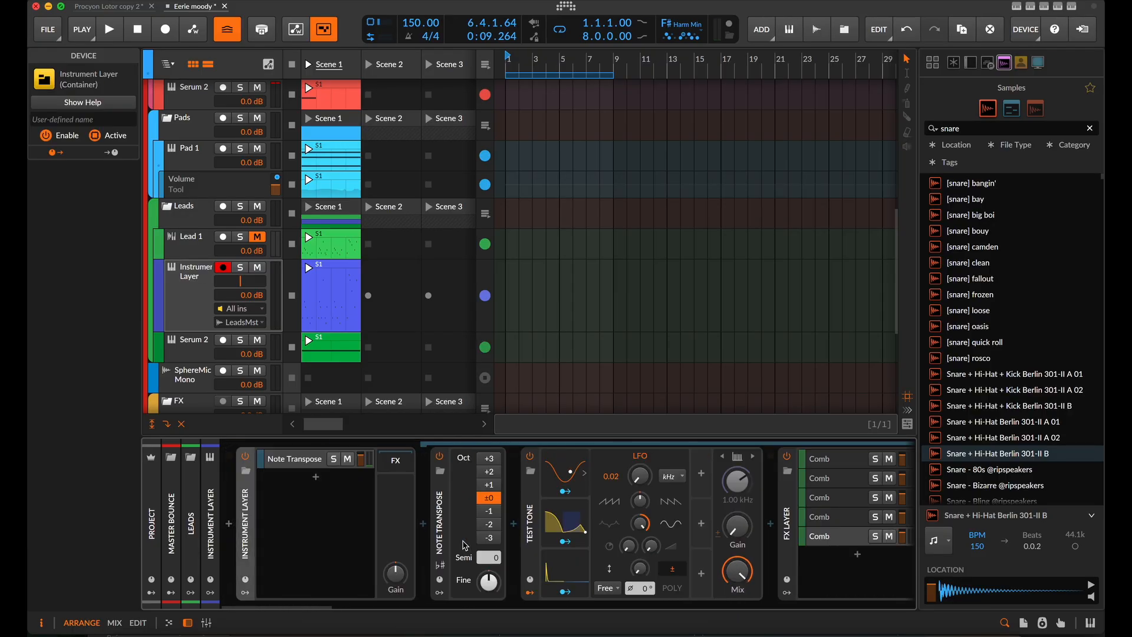
{"action": "right_click", "coordinate": [243, 531]}
{"action": "mouse_move", "coordinate": [263, 511]}
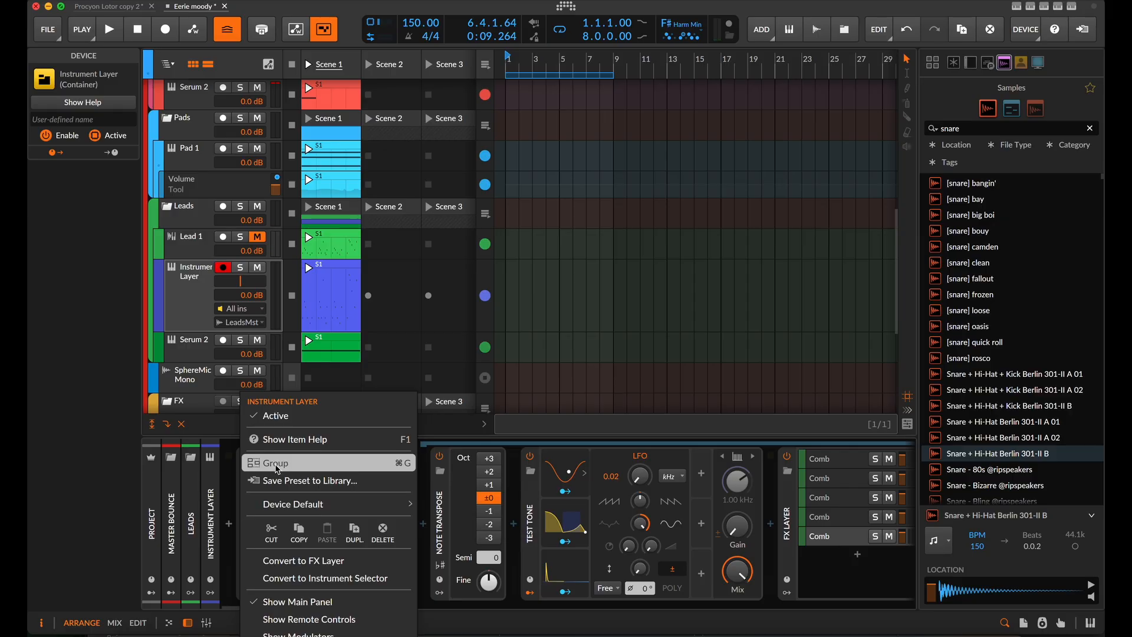
{"action": "left_click", "coordinate": [228, 508]}
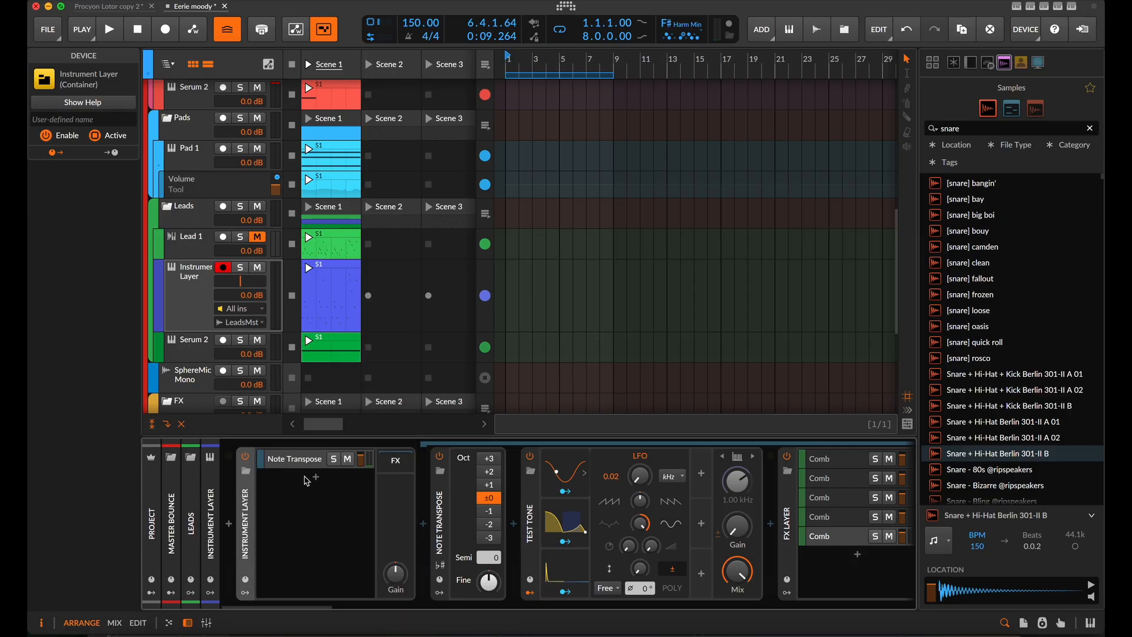
Step: Duplicate the Note Transpose layer twice inside the Instrument Layer and solo its track
{"action": "left_click", "coordinate": [304, 482]}
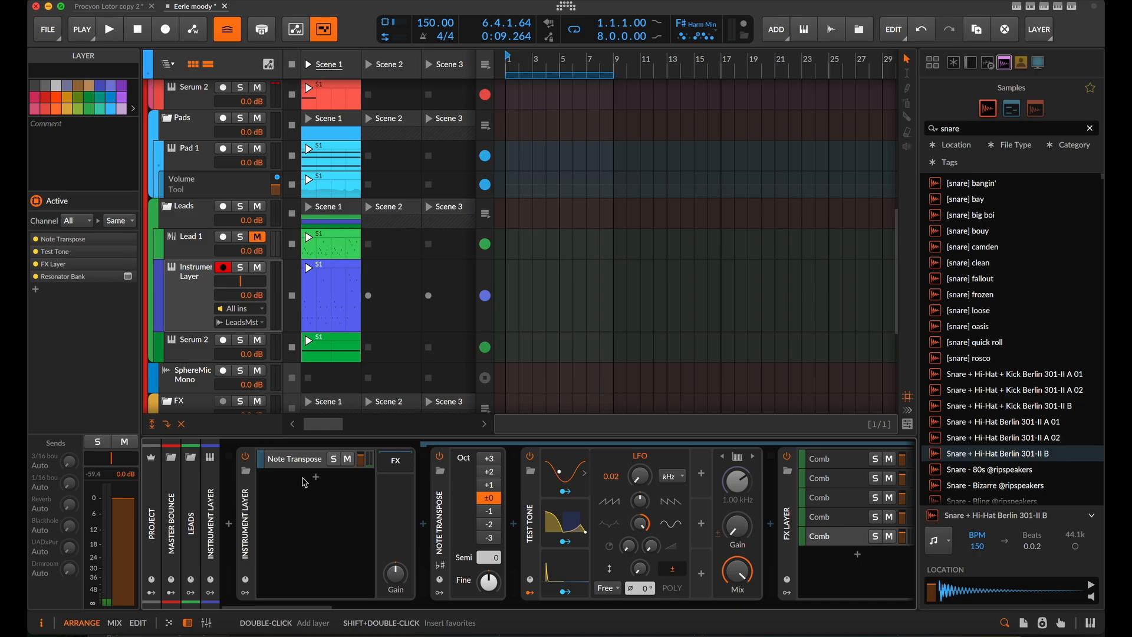
{"action": "key", "text": "ctrl+d"}
{"action": "key", "text": "ctrl+d"}
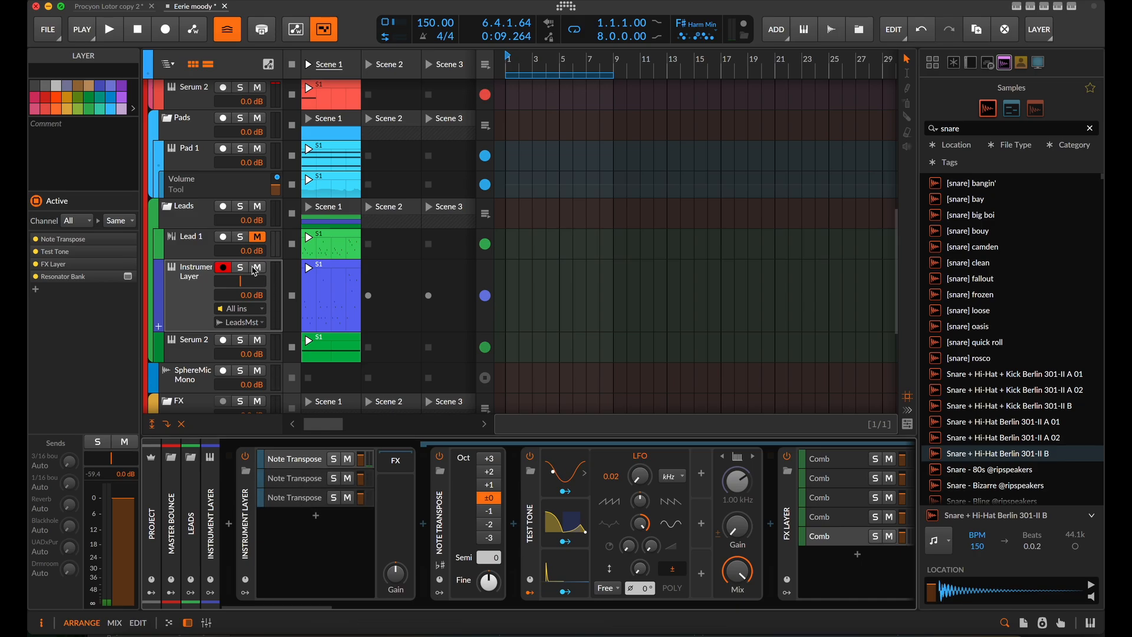
{"action": "left_click", "coordinate": [243, 267]}
{"action": "left_click", "coordinate": [189, 289]}
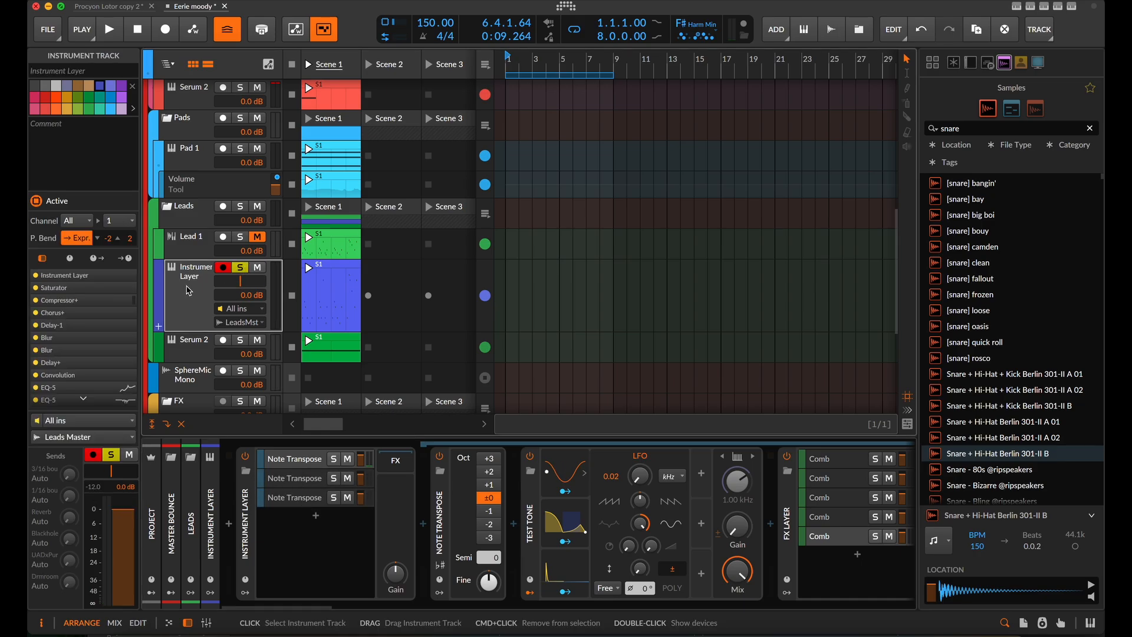
Step: Set the second layer's Note Transpose to +1 octave and the third layer's to -1 octave
{"action": "left_click", "coordinate": [312, 479]}
{"action": "left_click", "coordinate": [311, 480]}
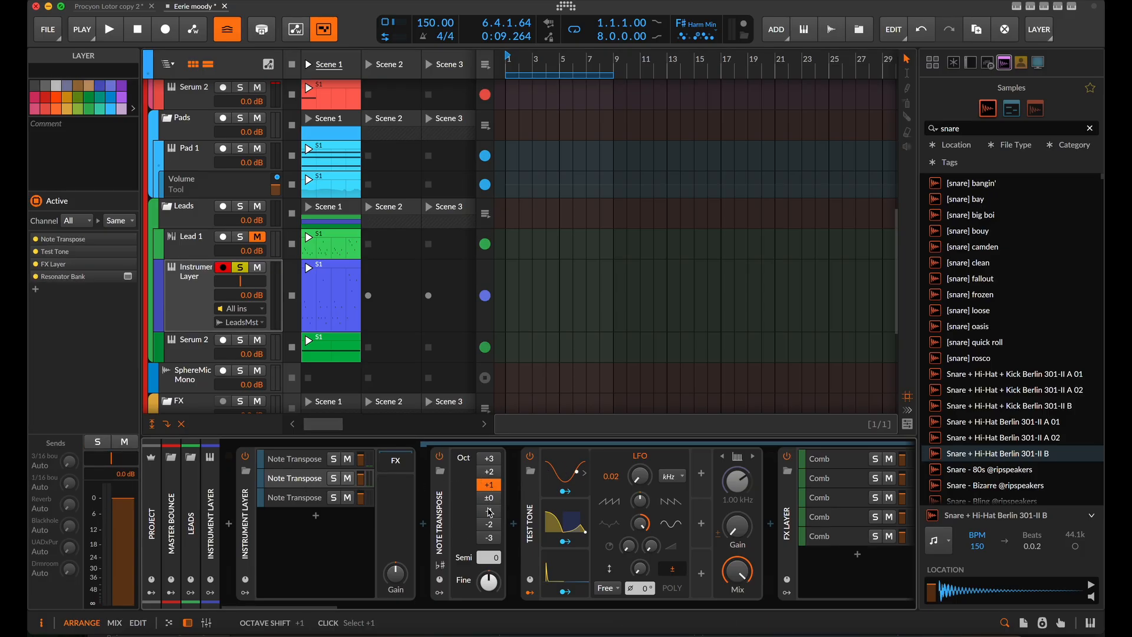
{"action": "left_click", "coordinate": [317, 498]}
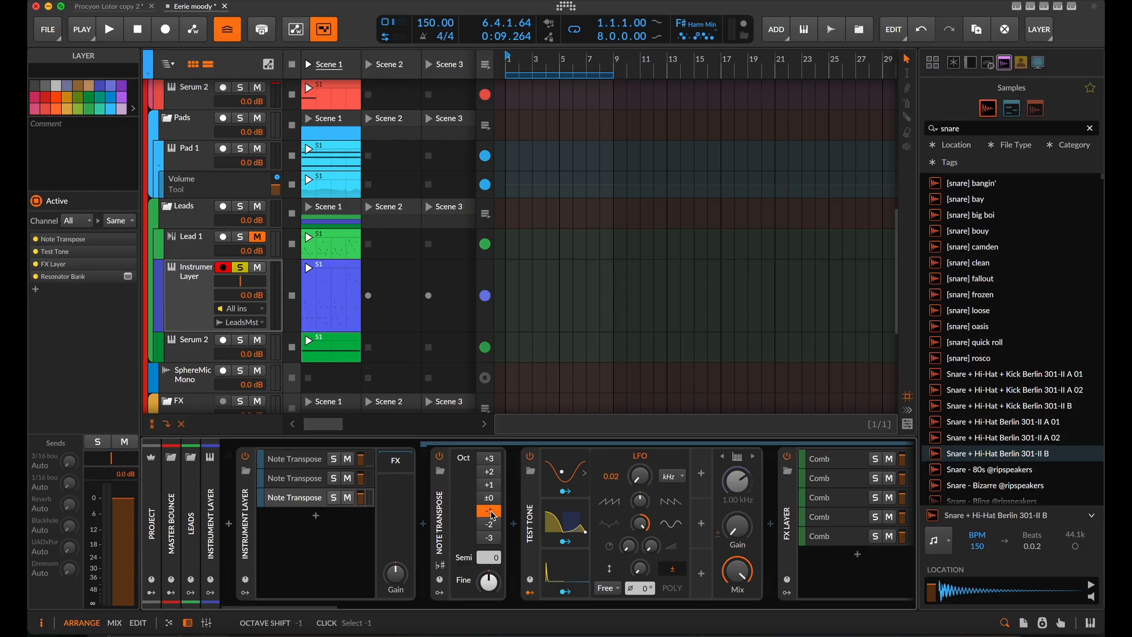
Step: During playback, lower the Peak Limiter's input, set the Tool's gain to -12.5 dB and add a second Tool at -3.2 dB gain after the limiter
{"action": "key", "text": "space"}
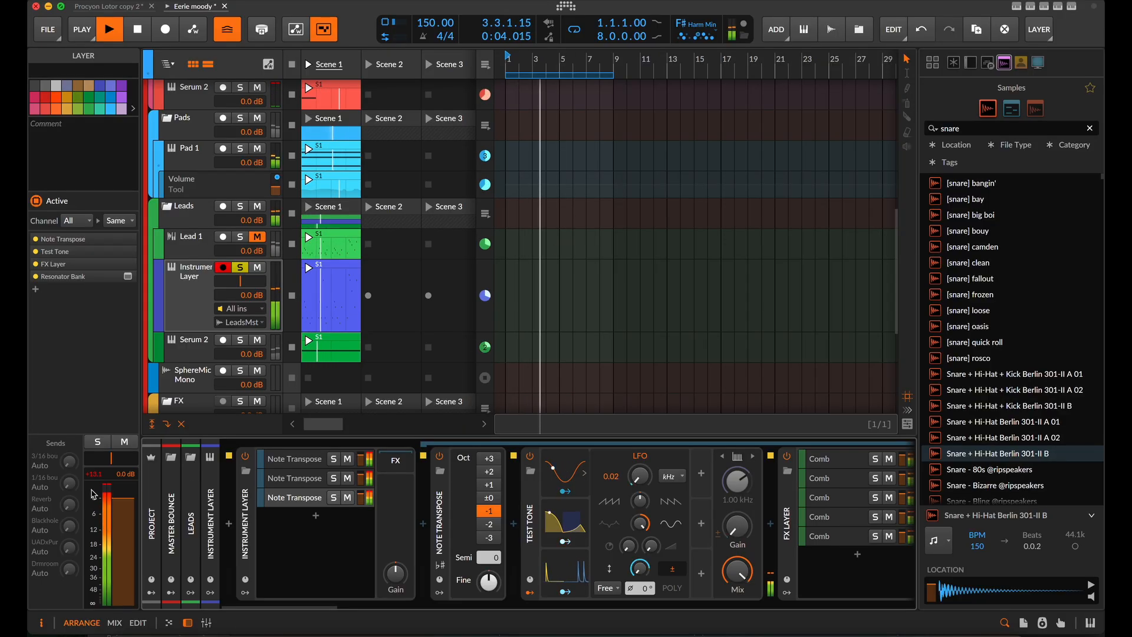
{"action": "scroll", "coordinate": [649, 524], "scroll_direction": "down", "scroll_amount": 5}
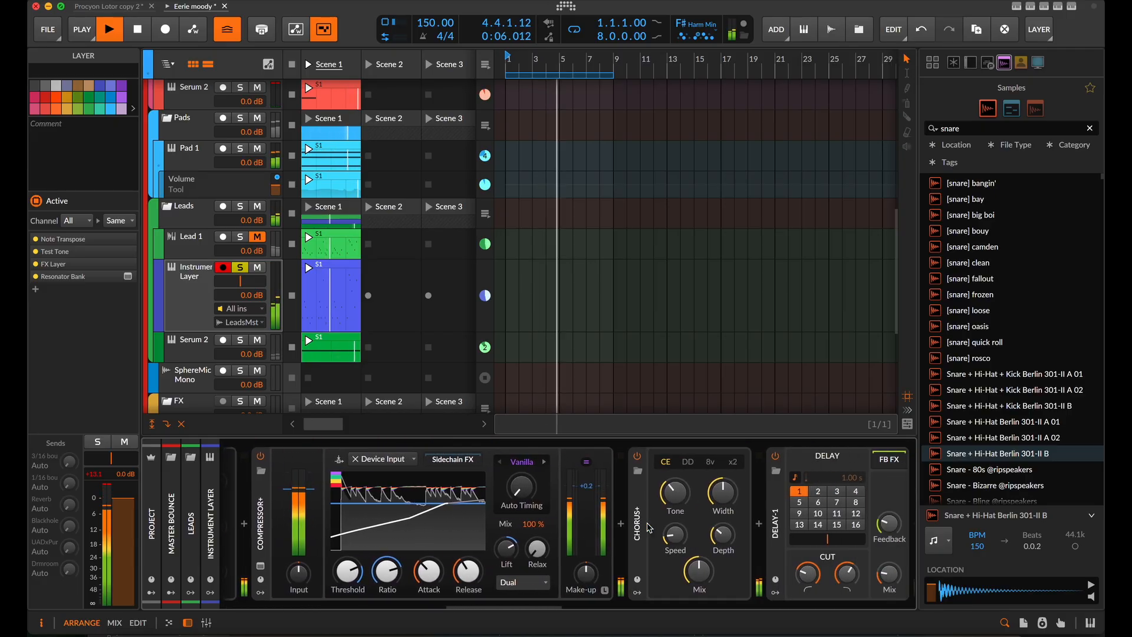
{"action": "scroll", "coordinate": [649, 526], "scroll_direction": "down", "scroll_amount": 10}
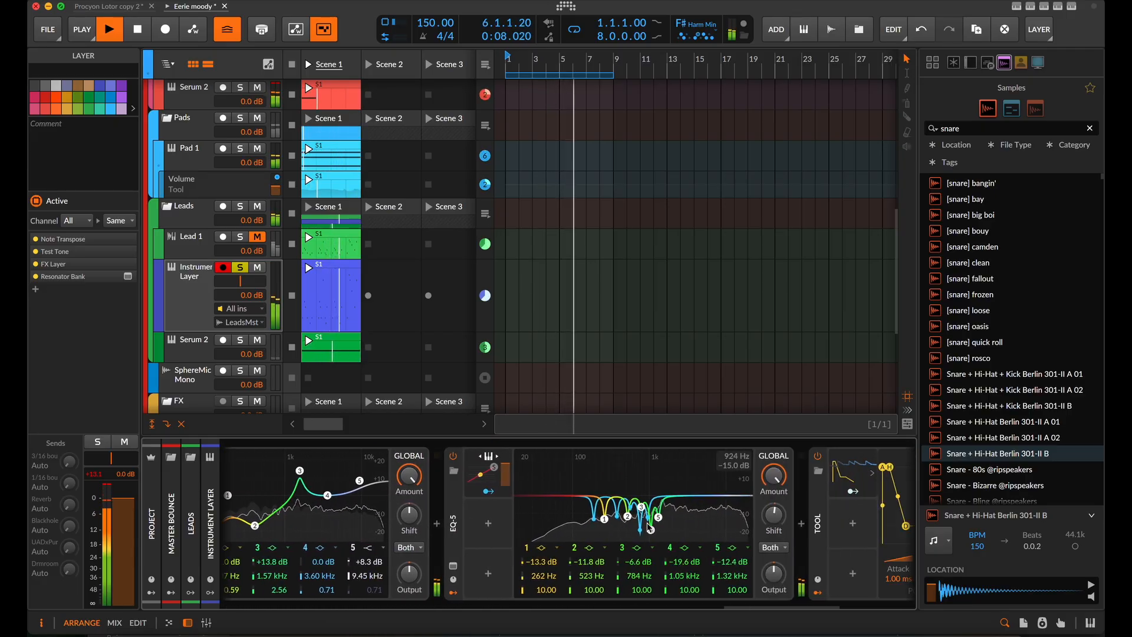
{"action": "scroll", "coordinate": [651, 528], "scroll_direction": "down", "scroll_amount": 8}
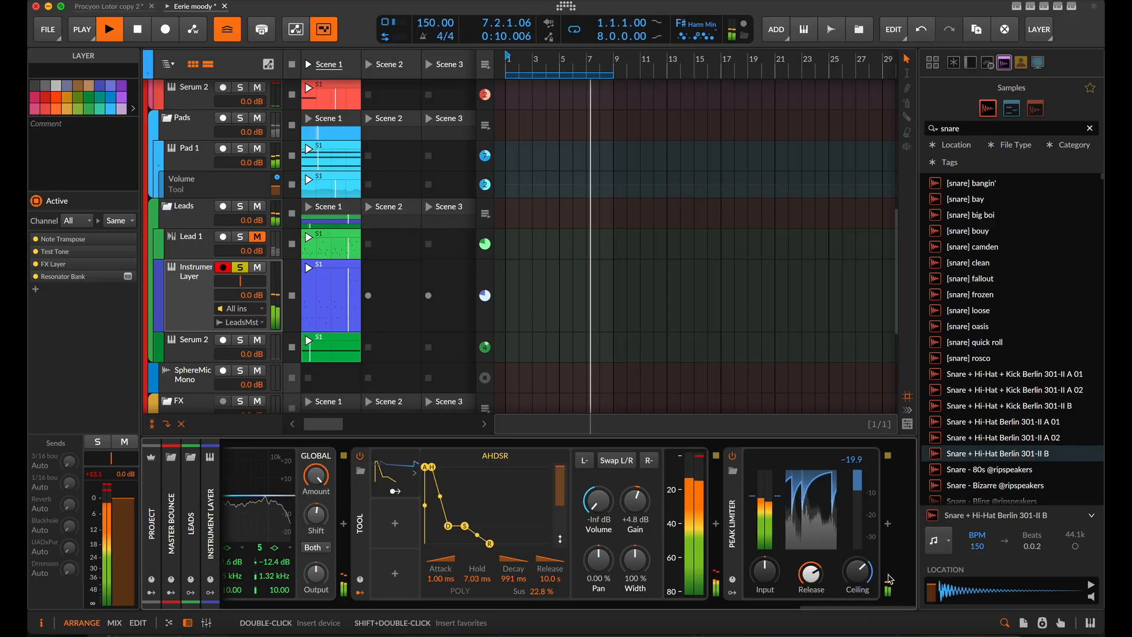
{"action": "left_click", "coordinate": [99, 476]}
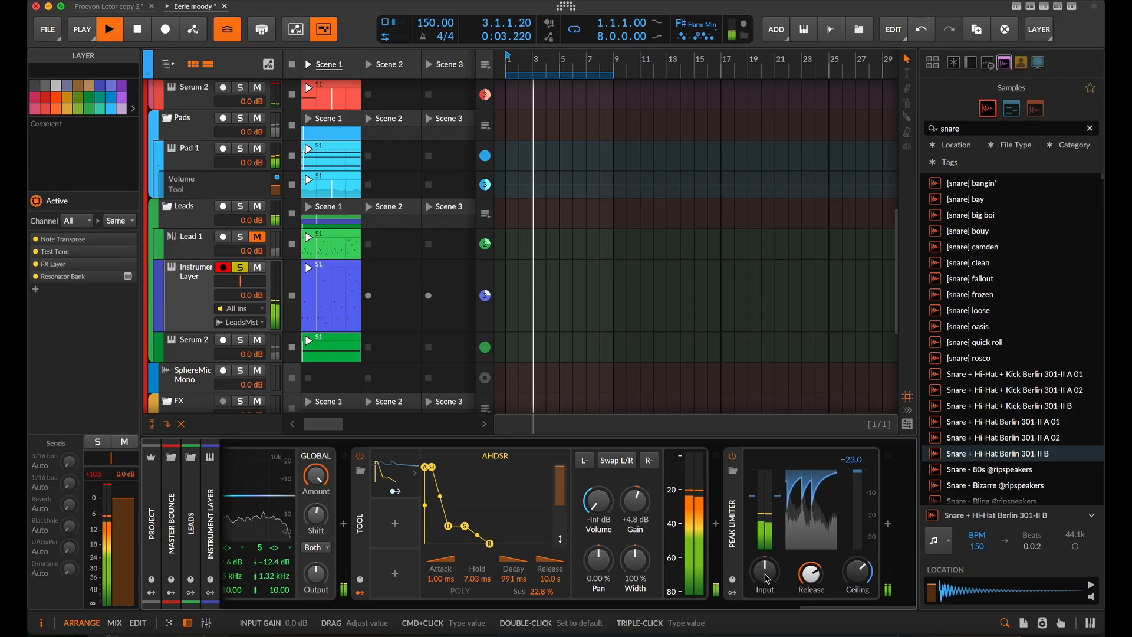
{"action": "mouse_move", "coordinate": [766, 578]}
{"action": "left_mouse_down"}
{"action": "mouse_move", "coordinate": [766, 602]}
{"action": "mouse_move", "coordinate": [766, 591]}
{"action": "left_mouse_up"}
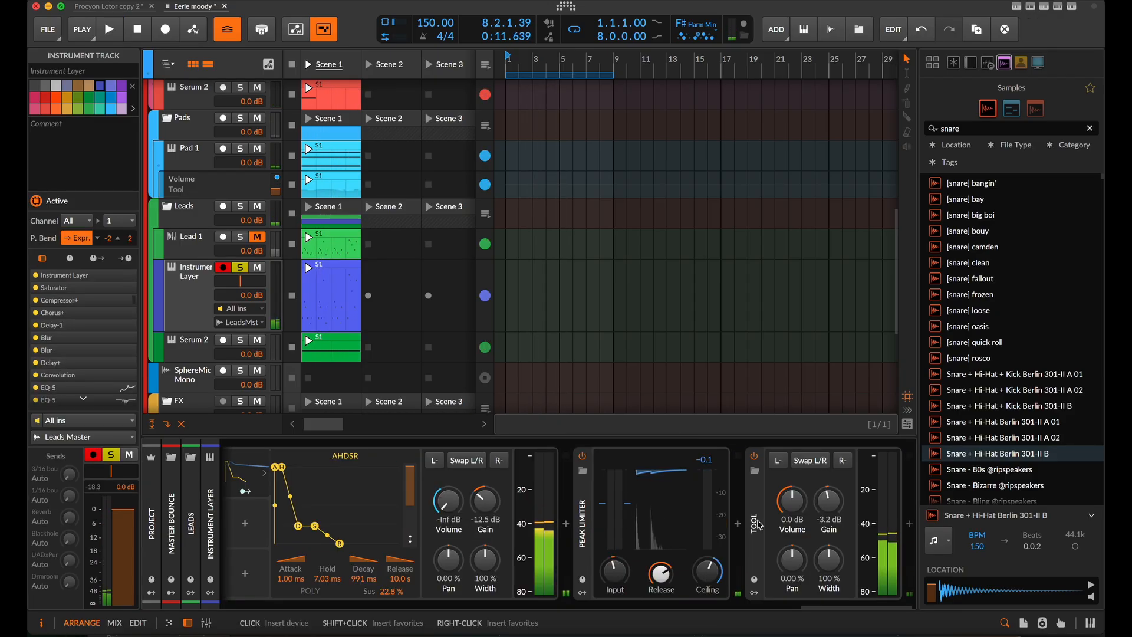
Step: Undo the octave layering and its level changes, restoring the original Test Tone chain, and return to the Resonator Bank
{"action": "scroll", "coordinate": [590, 548], "scroll_direction": "left", "scroll_amount": 6}
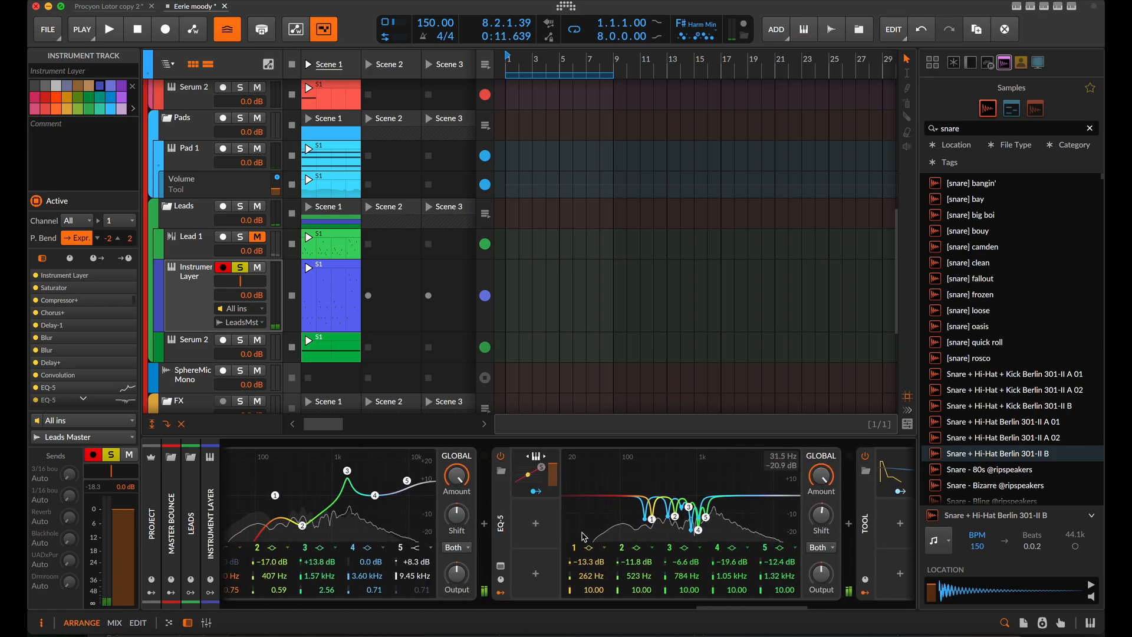
{"action": "scroll", "coordinate": [548, 556], "scroll_direction": "right", "scroll_amount": 6}
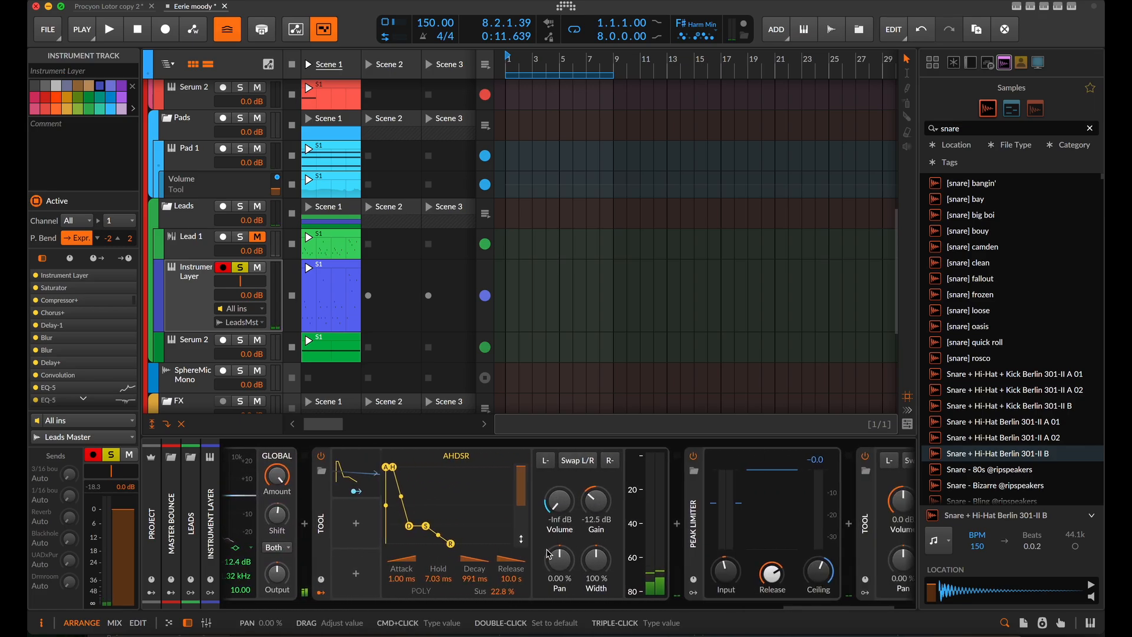
{"action": "scroll", "coordinate": [377, 557], "scroll_direction": "right", "scroll_amount": 10}
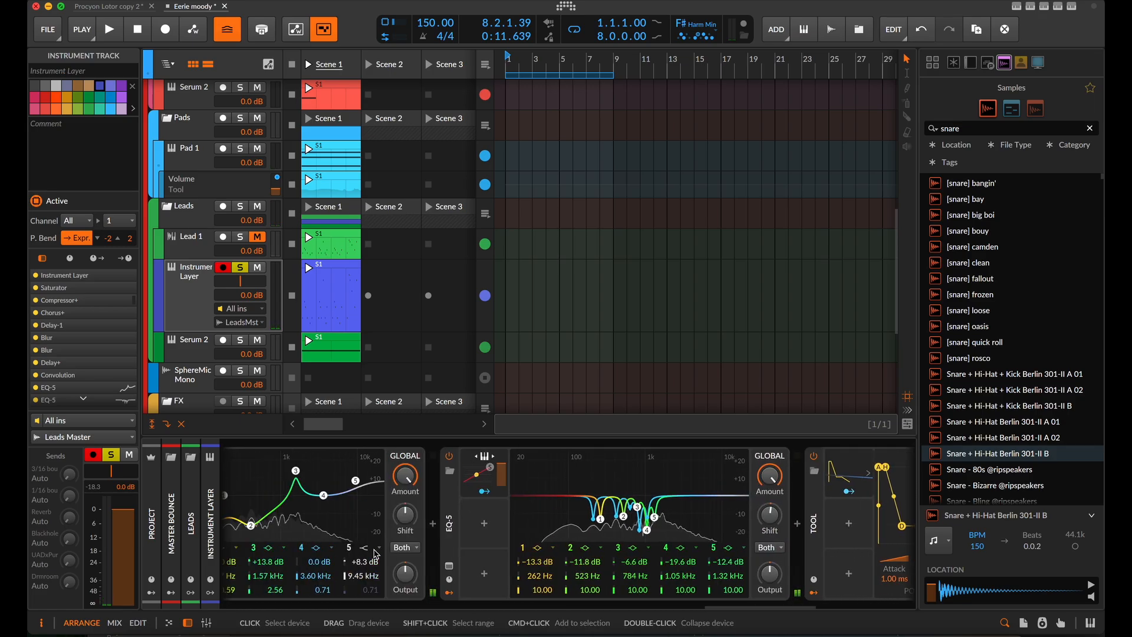
{"action": "scroll", "coordinate": [383, 563], "scroll_direction": "left", "scroll_amount": 6}
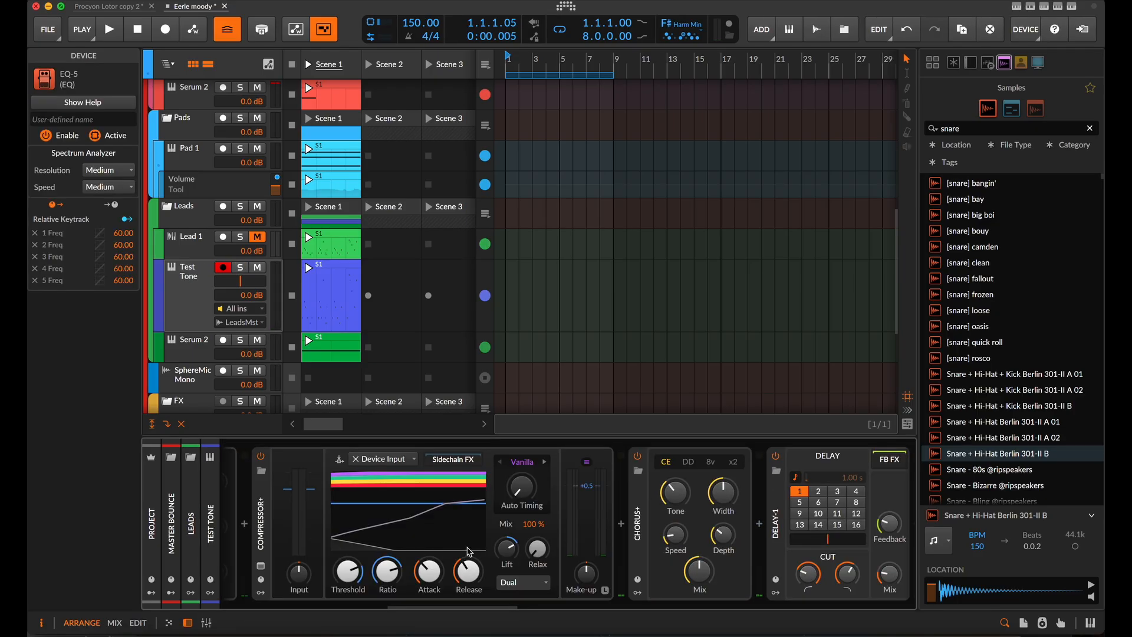
{"action": "scroll", "coordinate": [358, 535], "scroll_direction": "left", "scroll_amount": 5}
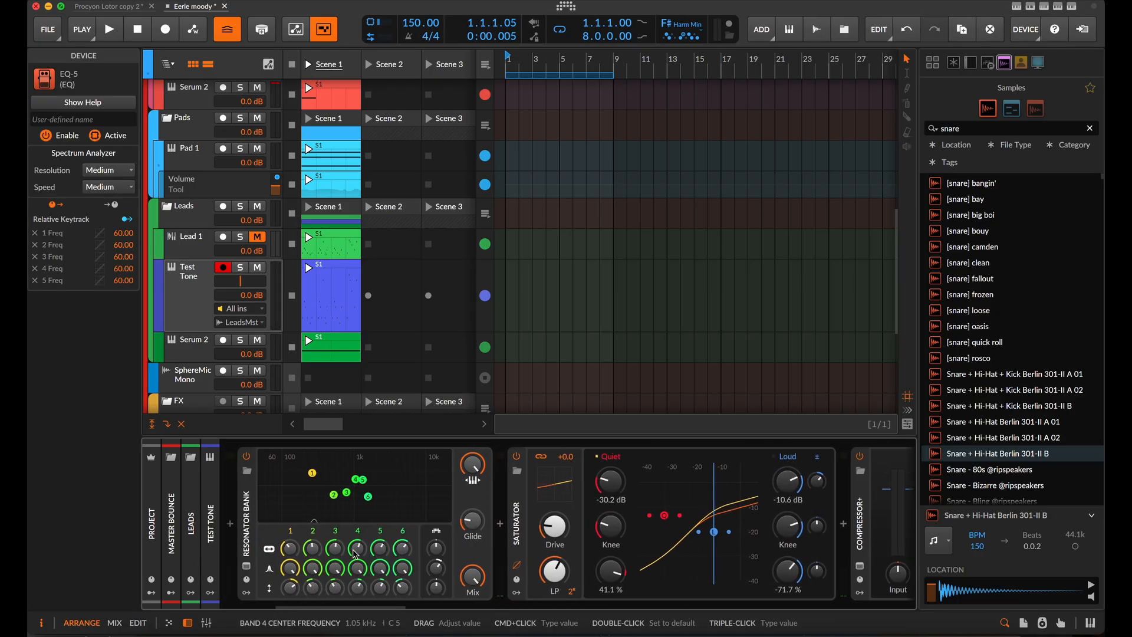